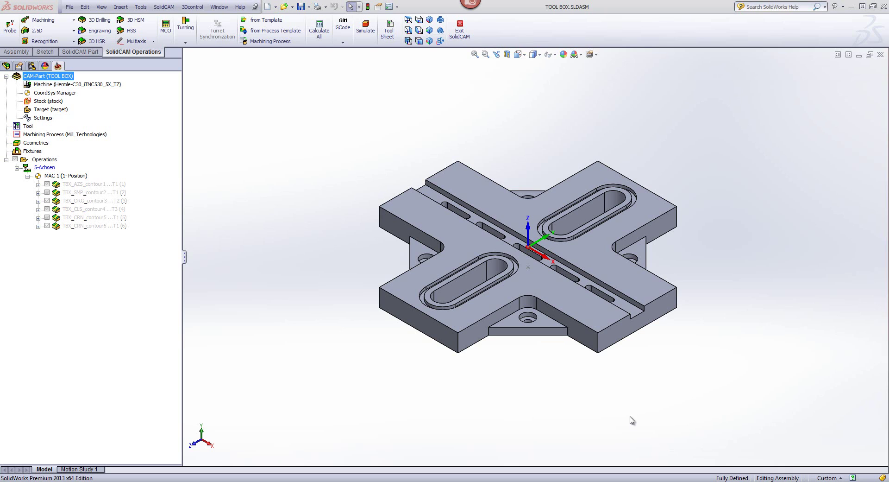
- Switch to the media player, play the GoToWebinar introduction video, and close the player
key("alt+Tab")
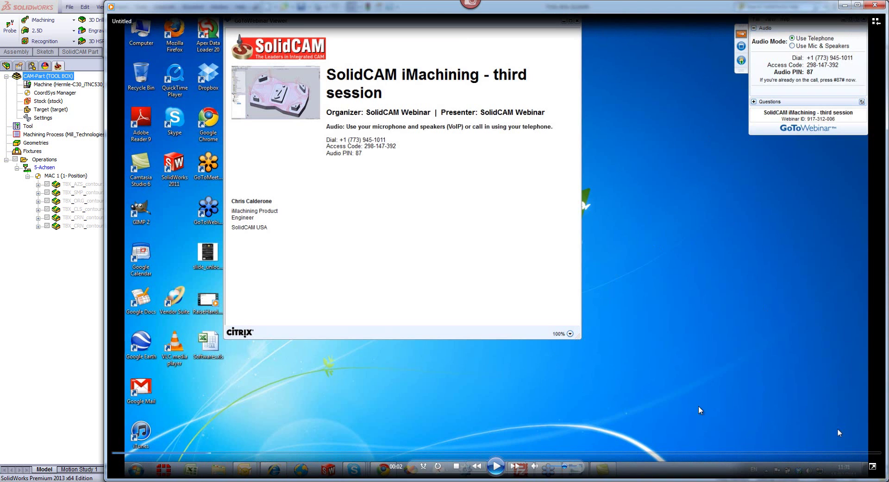
left_click(495, 466)
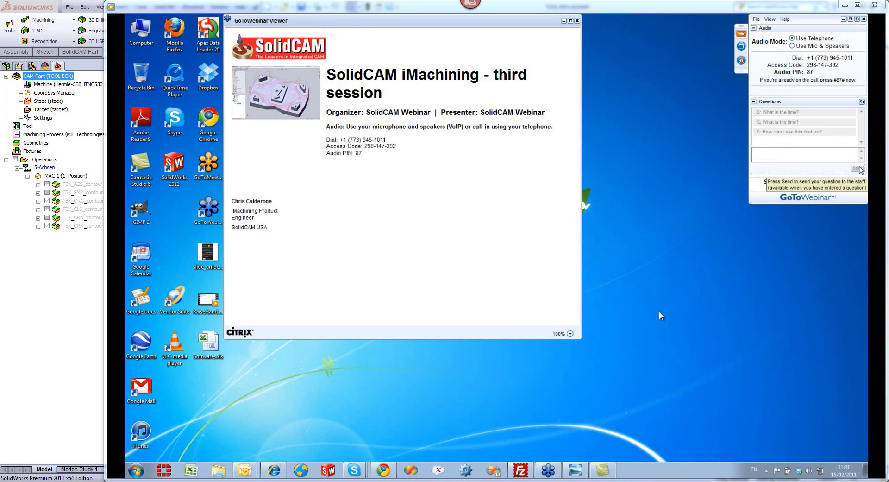
left_click(877, 6)
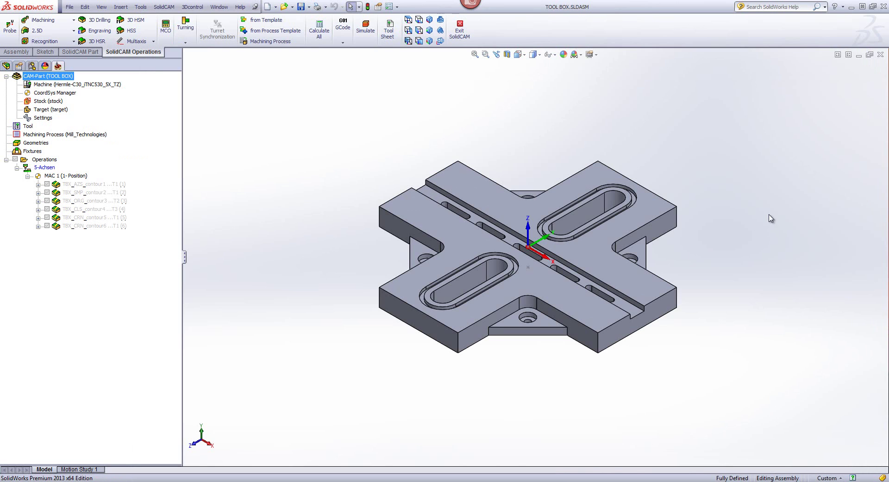
- Start a 2.5D ToolBox Cycles operation and set its technology to Simple Slot
scroll(770, 218, "down", 3)
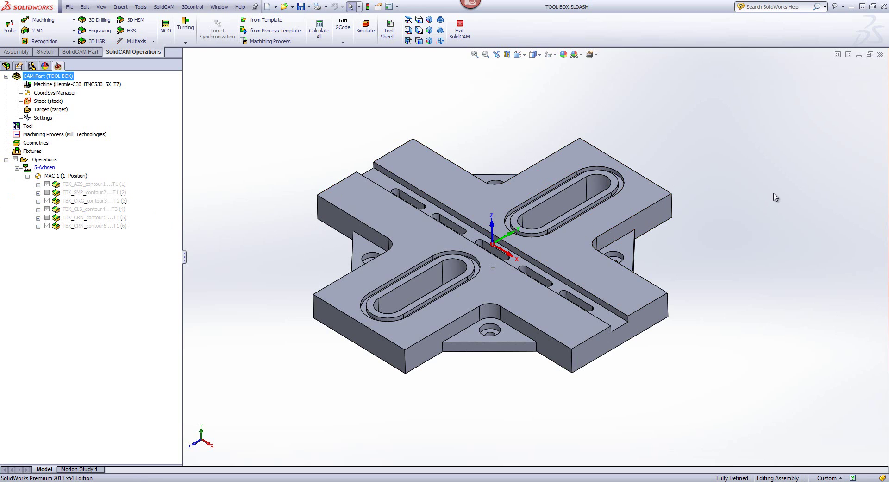
left_click(407, 20)
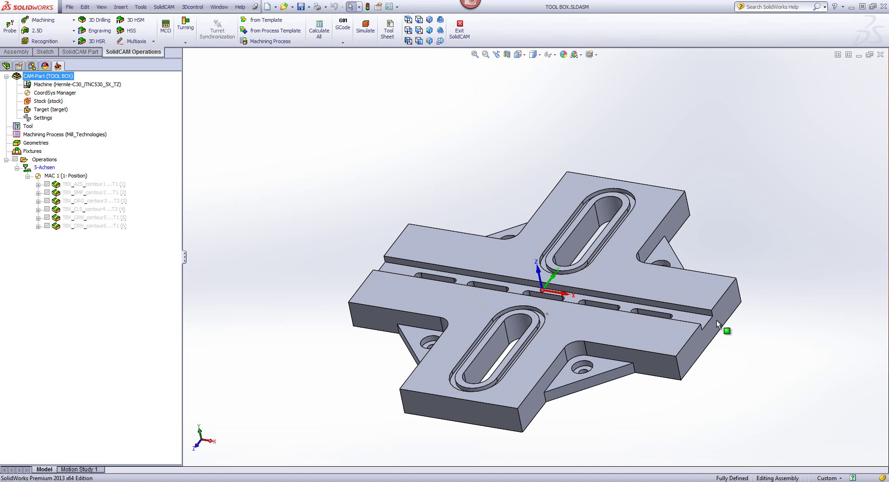
left_click(73, 31)
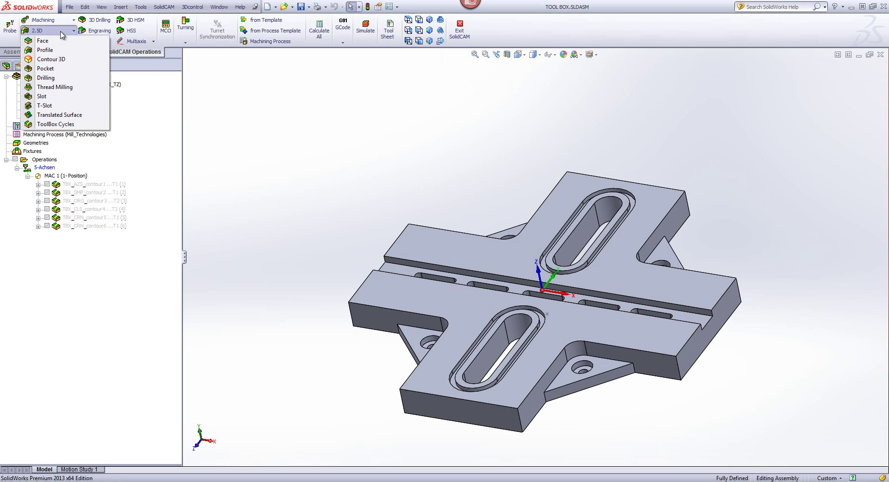
left_click(62, 125)
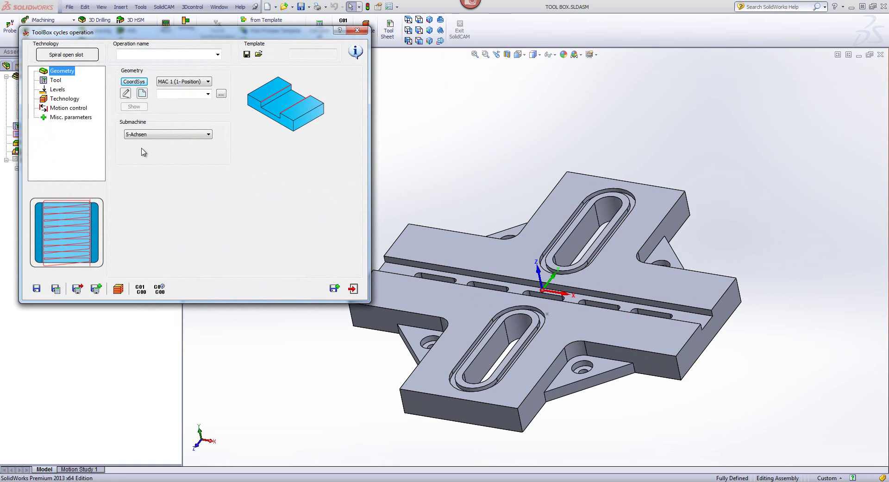
left_click(69, 55)
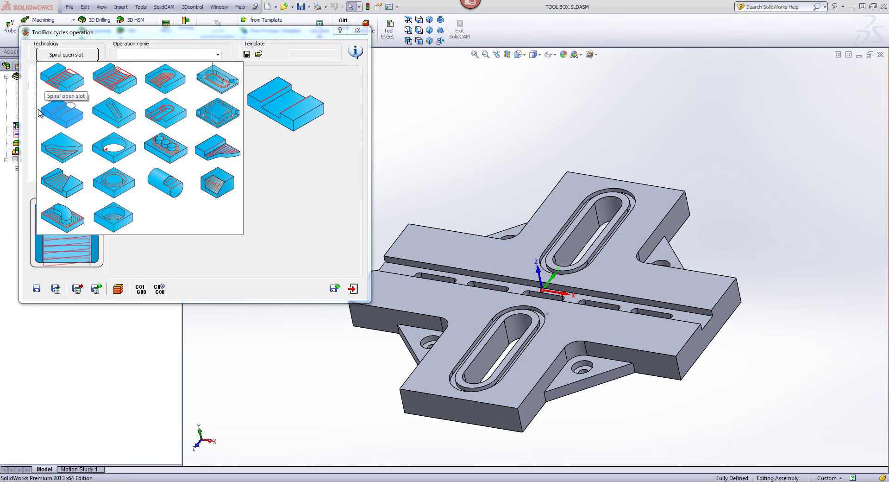
left_click(66, 120)
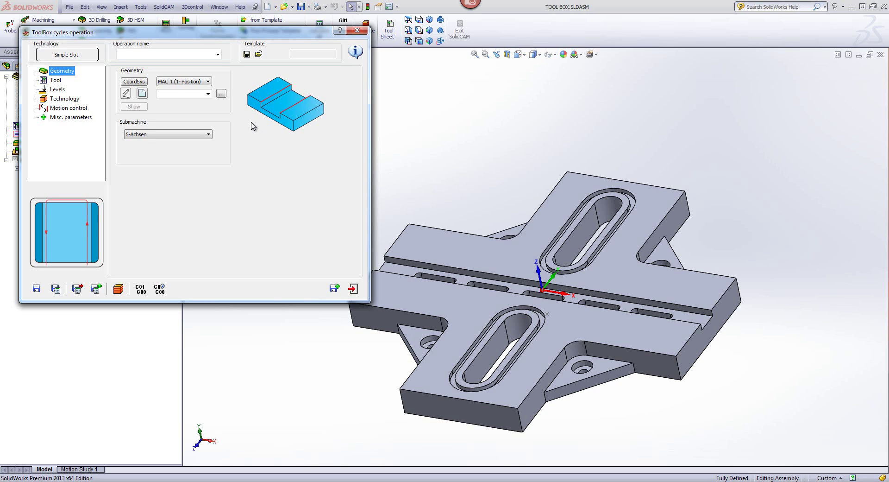
- Define a new contour geometry from the two long upper edges of the central open slot as separate curve chains
left_click(142, 94)
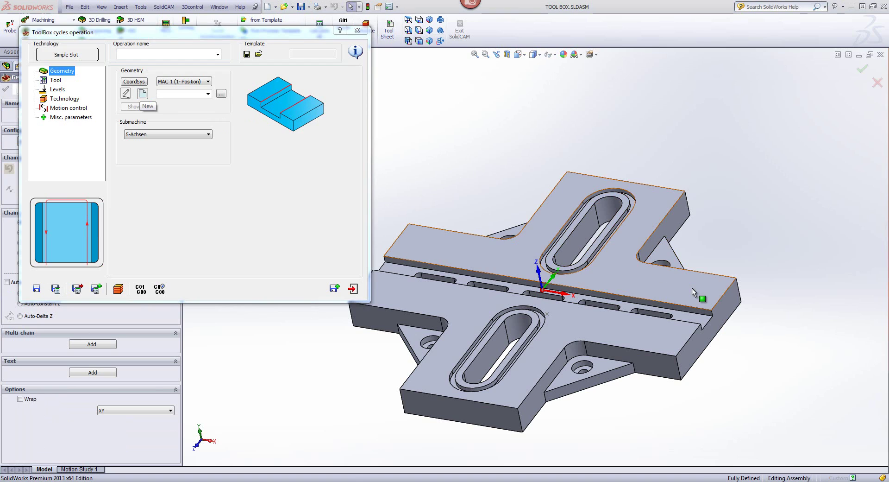
left_click(700, 312)
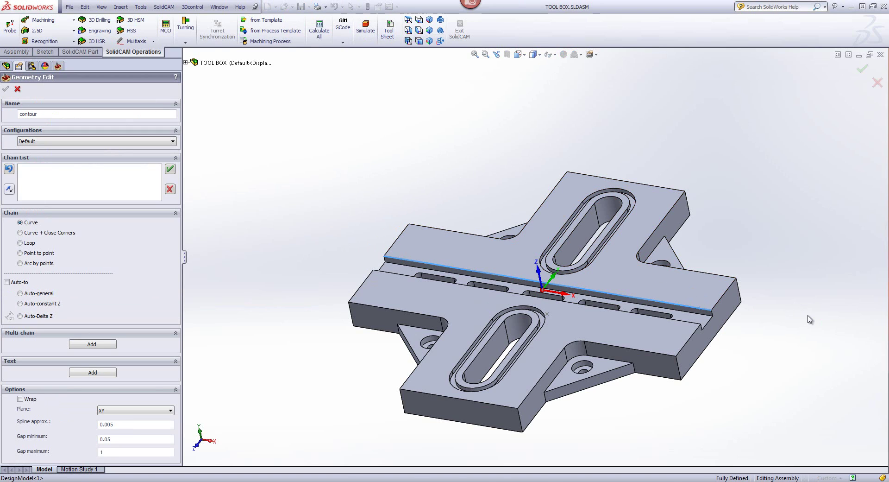
left_click(171, 170)
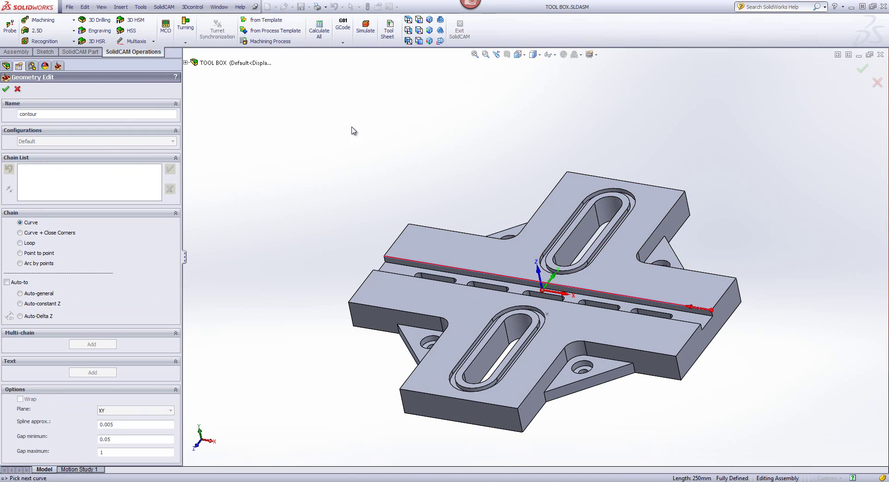
left_click(688, 322)
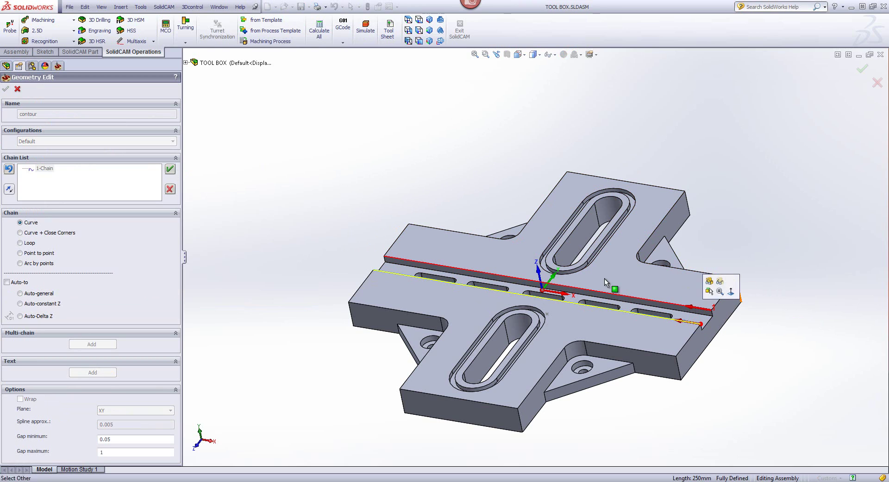
left_click(170, 170)
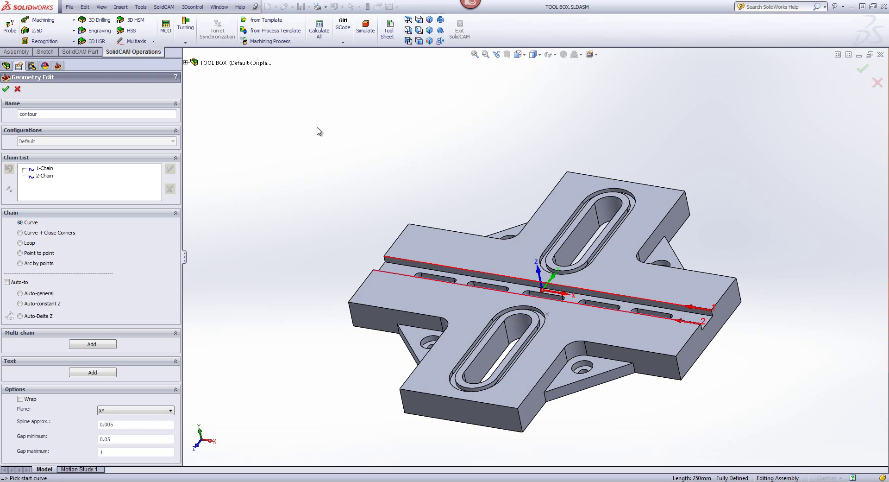
left_click(5, 90)
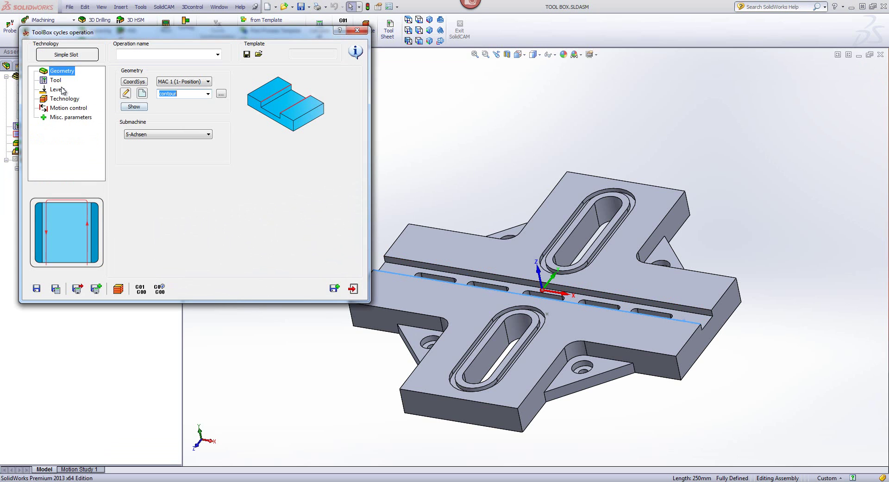
- Assign the 10 mm diameter end mill, tool number 1, to the slot operation
left_click(56, 81)
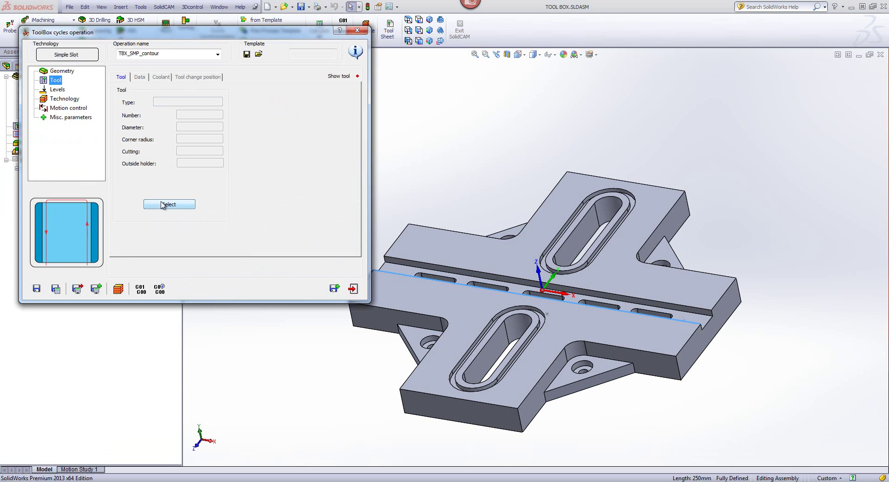
left_click(163, 204)
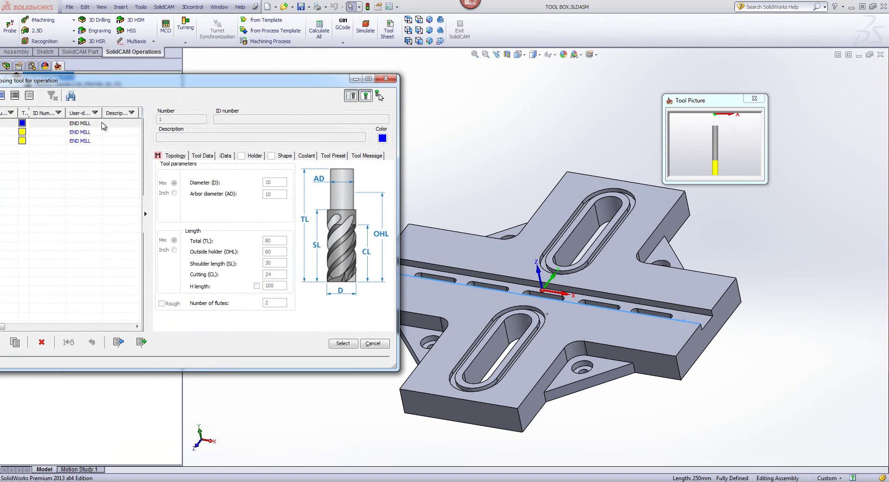
left_click(343, 343)
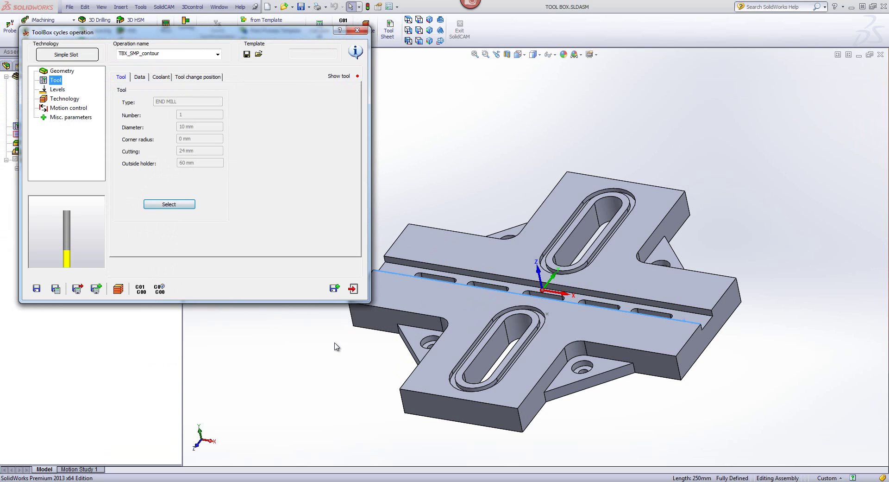
- Set the milling levels from the model, picking the part's top face as upper level 0 and the slot floor as depth 5
left_click(55, 89)
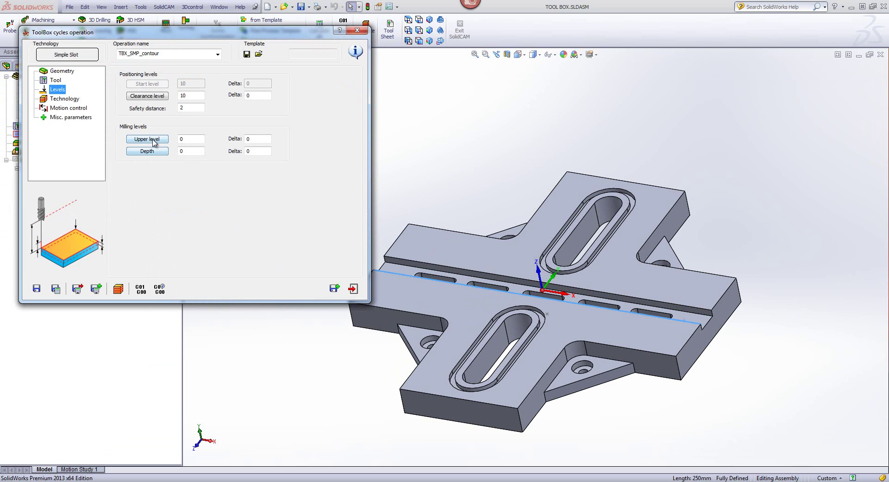
left_click(696, 299)
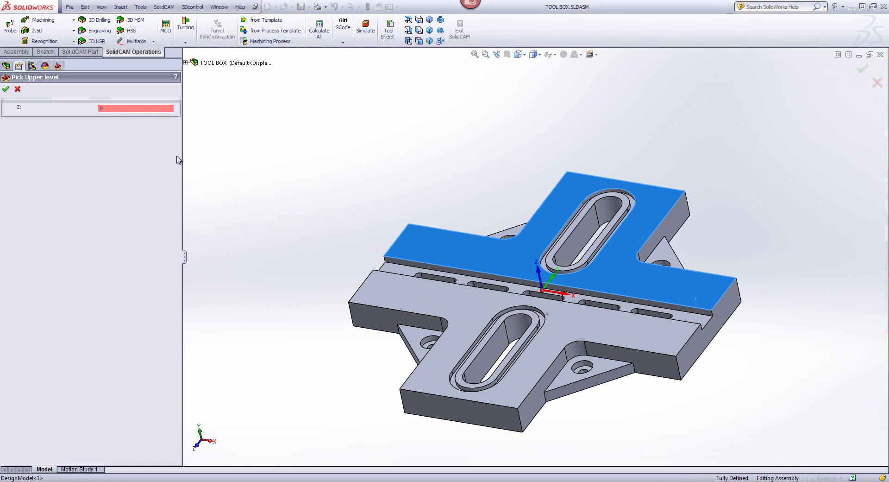
left_click(5, 88)
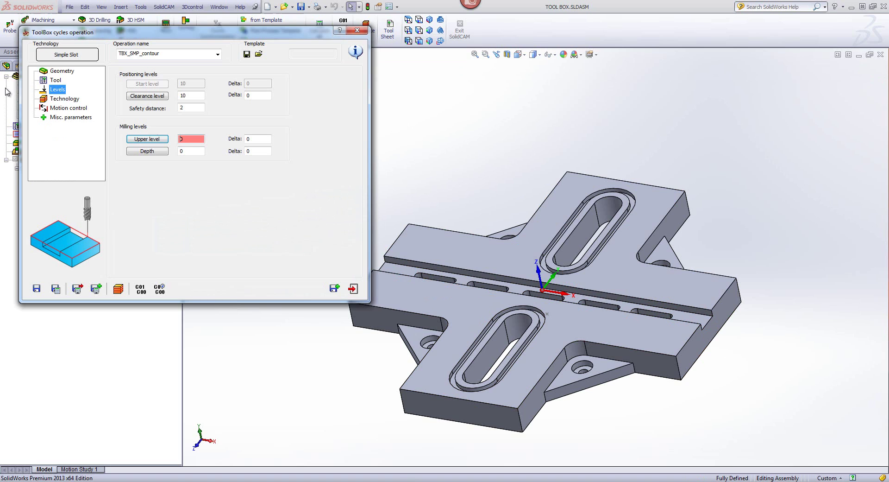
left_click(157, 153)
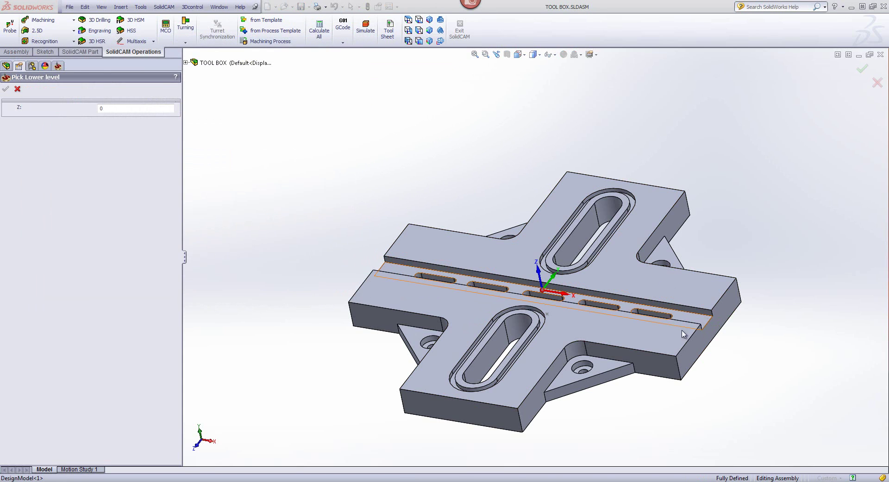
left_click(704, 317)
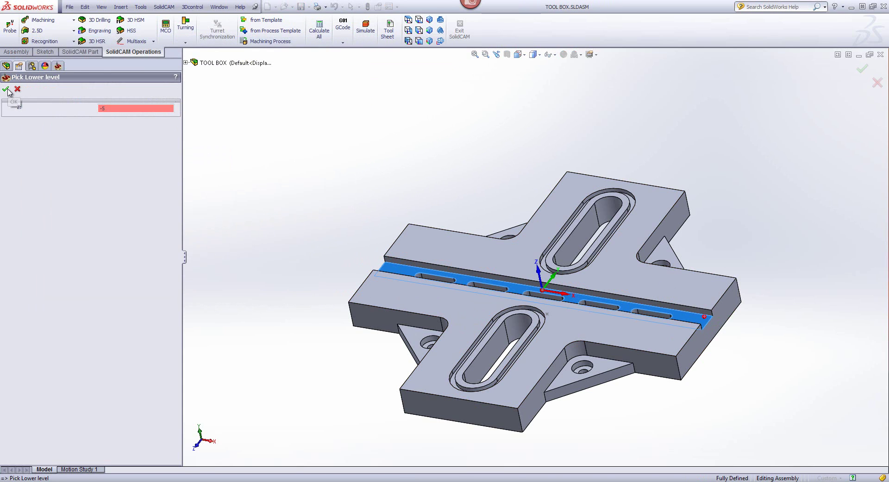
left_click(5, 88)
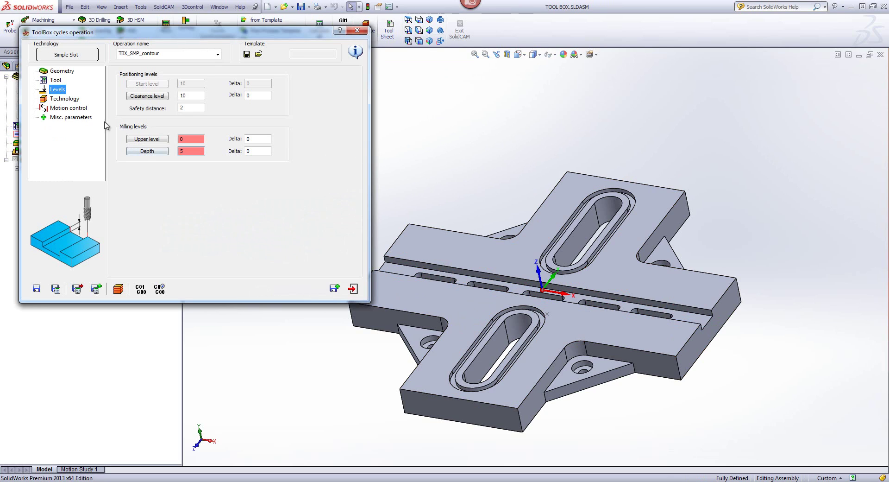
- Set the wall offset to 0.2 with wall finish enabled, and save and calculate the slot operation
left_click(73, 101)
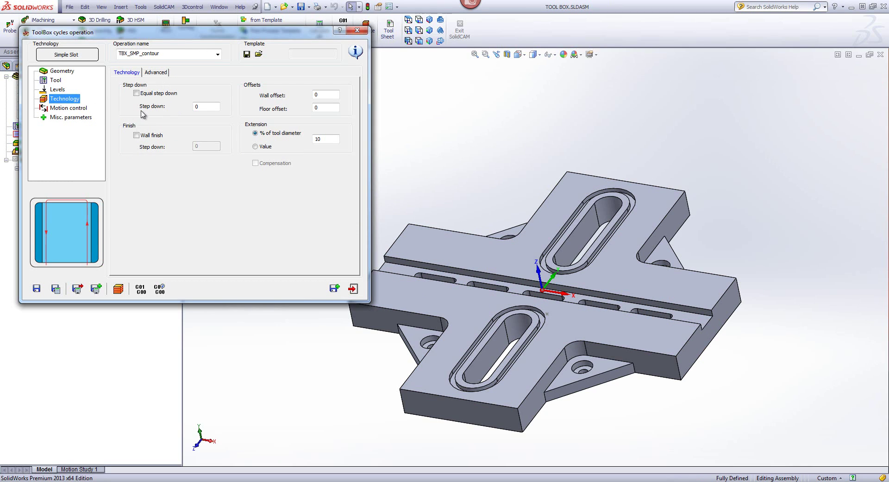
left_click(204, 105)
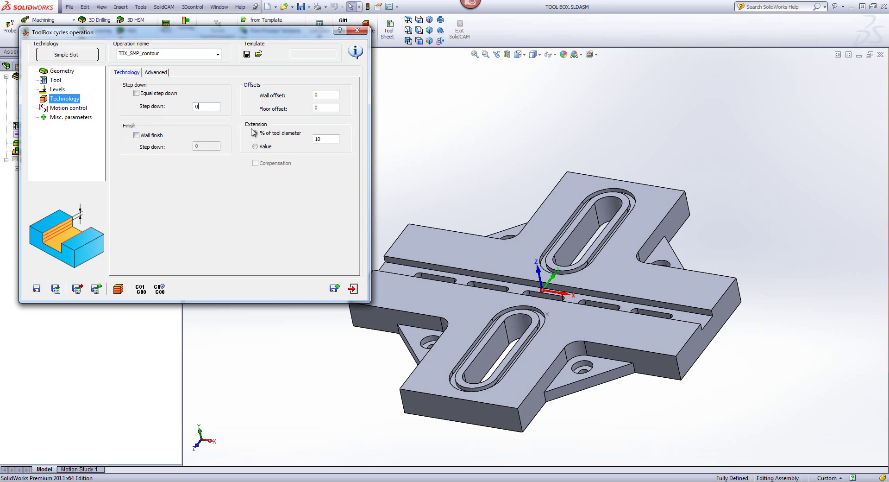
double_click(323, 96)
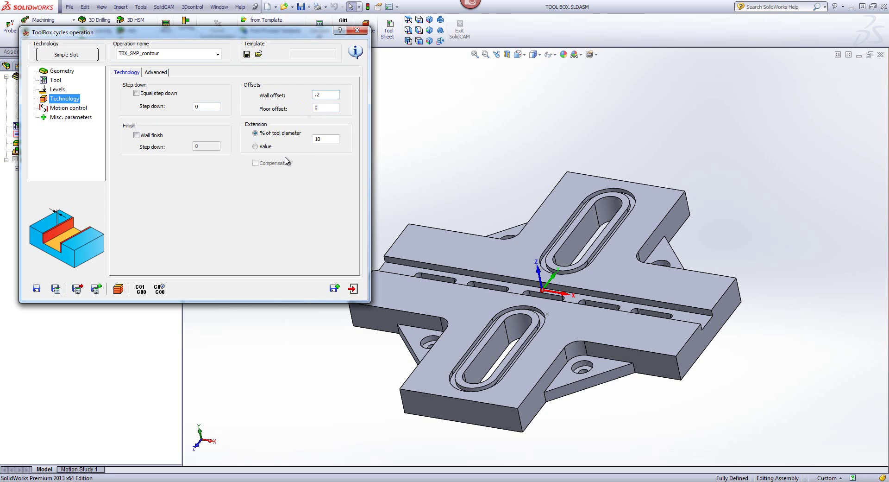
left_click(136, 135)
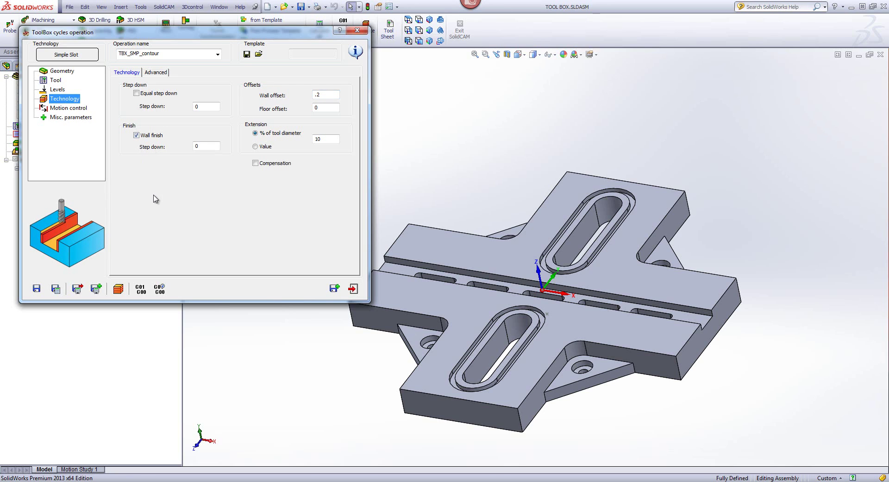
left_click(330, 138)
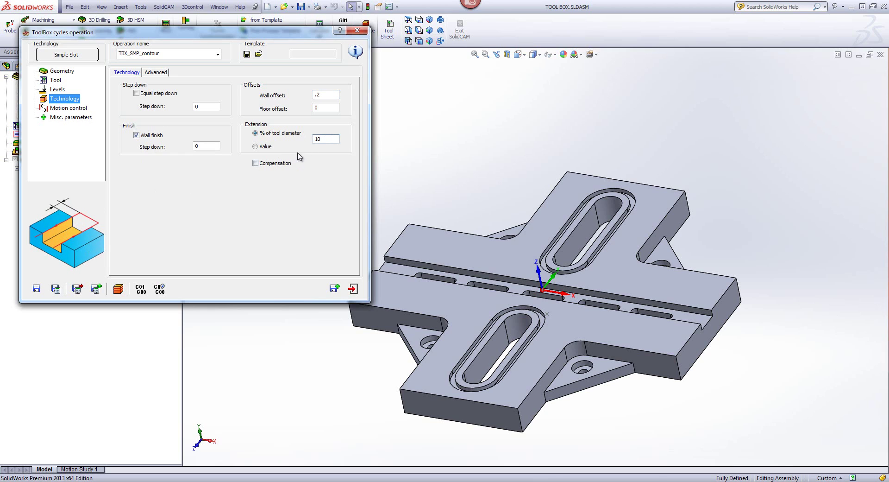
left_click_drag(305, 137, 283, 134)
left_click(56, 288)
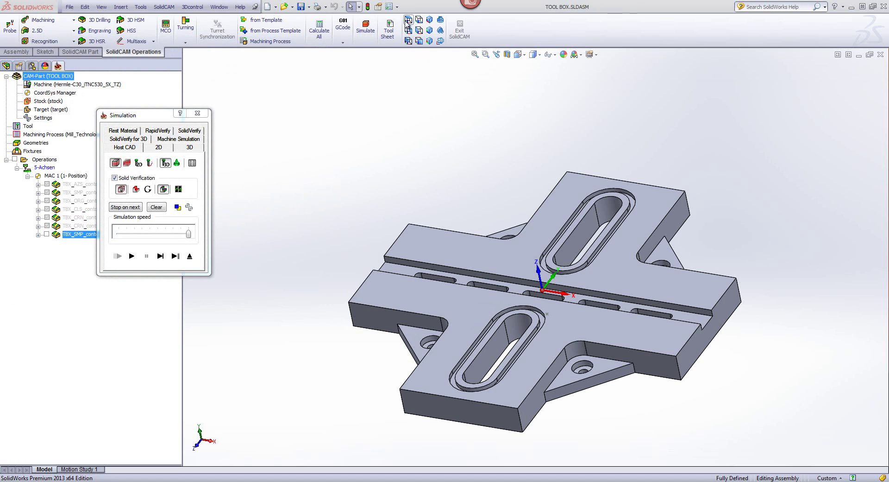
- Simulate the Simple Slot toolpath on the model one move at a time with solid verification, following both slot walls and the floor
left_click(160, 255)
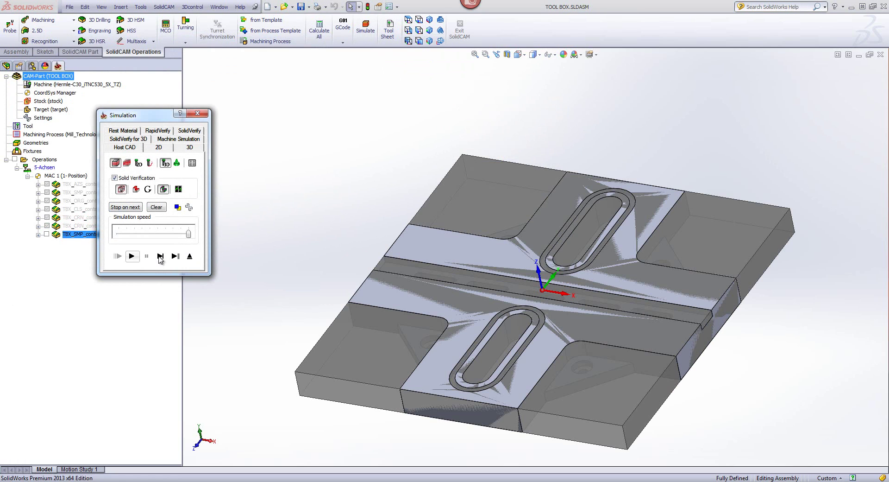
left_click(160, 258)
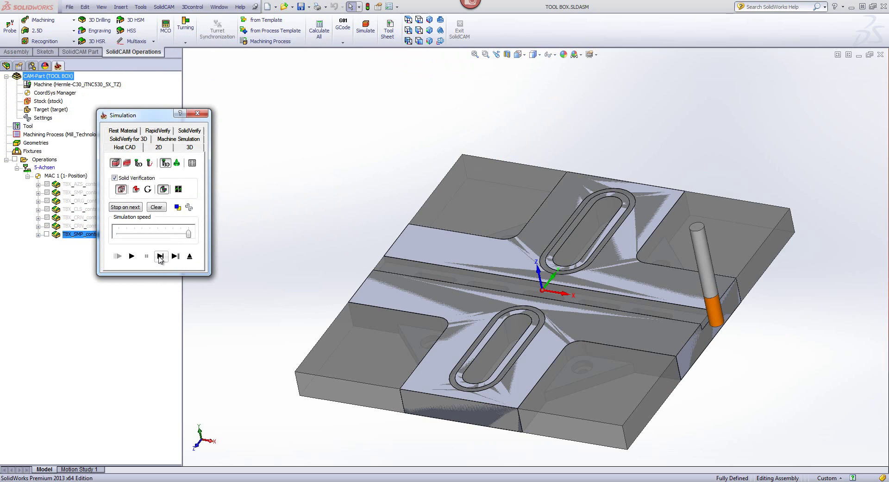
left_click(160, 258)
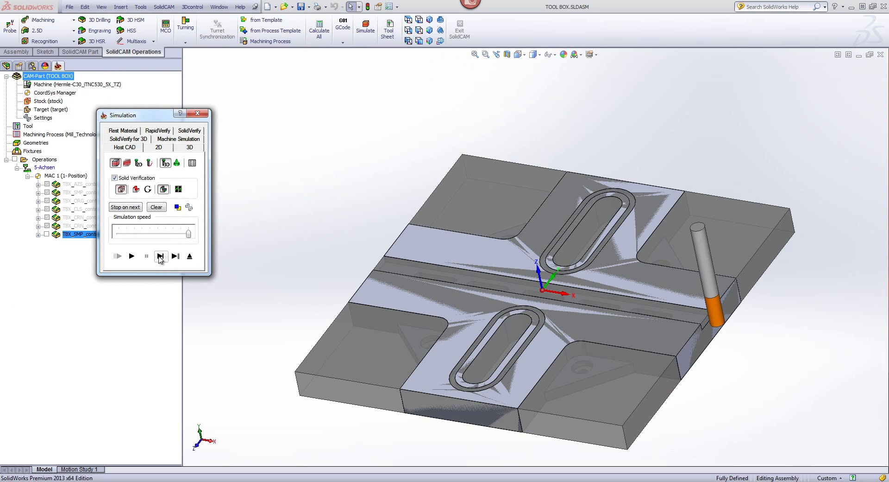
left_click(160, 257)
left_click(160, 257)
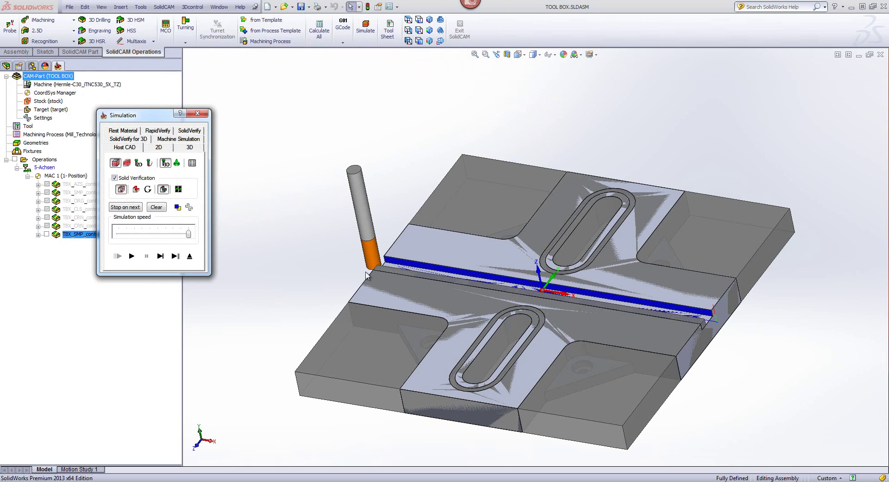
left_click(160, 258)
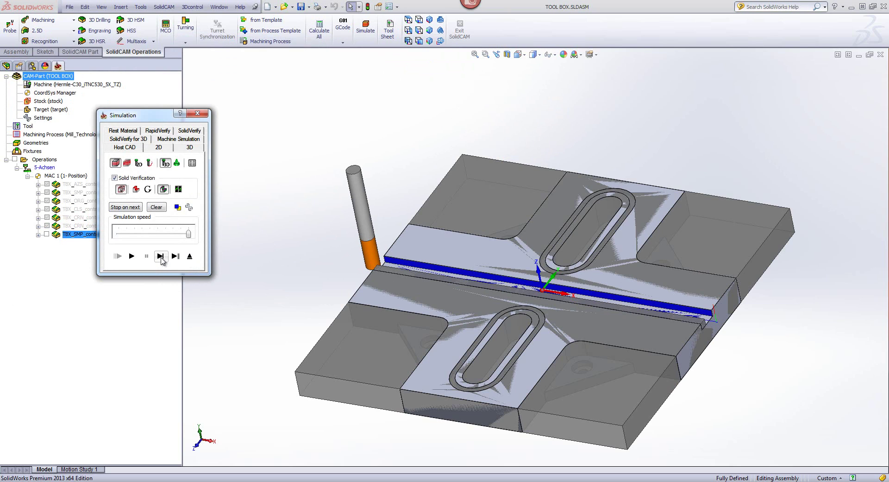
left_click(160, 258)
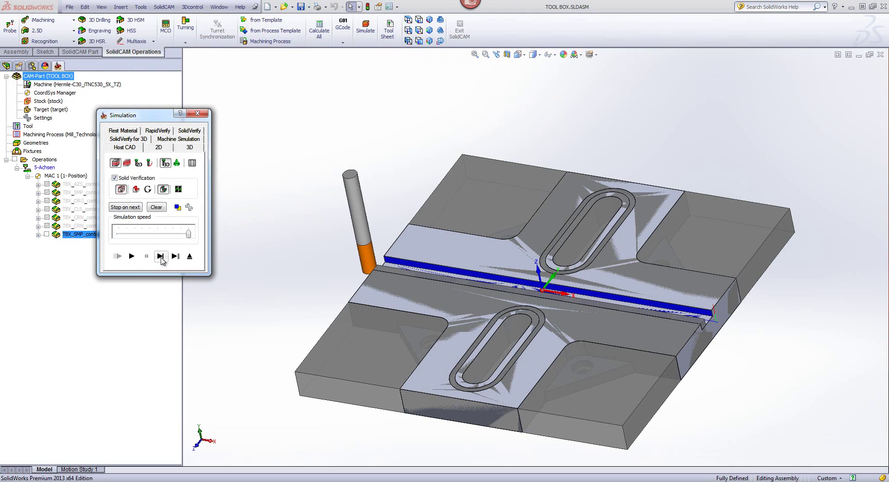
left_click(160, 258)
left_click(160, 258)
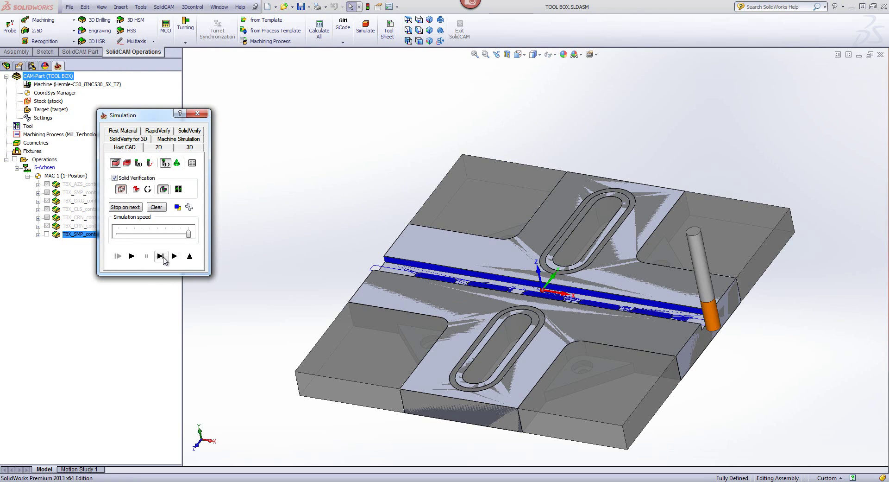
left_click(162, 257)
left_click(162, 257)
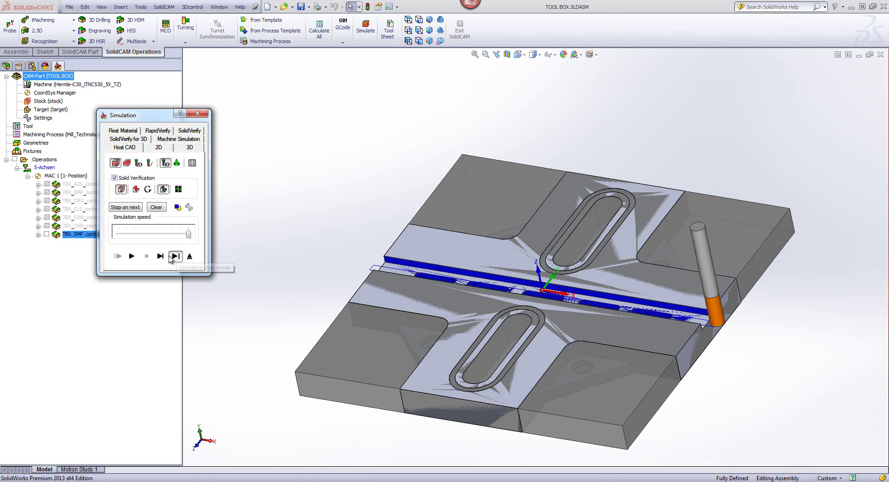
left_click(175, 257)
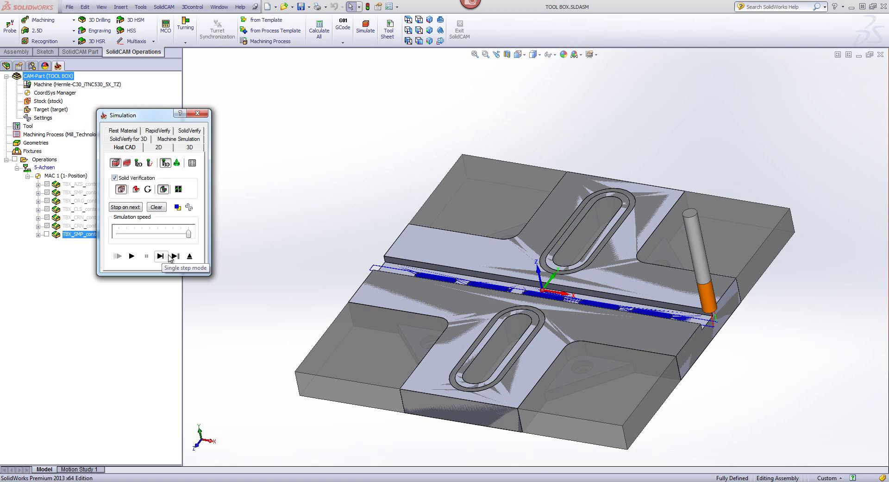
- Replay the slot toolpath in single steps from the start, and exit the simulation and the Simple Slot operation
left_click(162, 258)
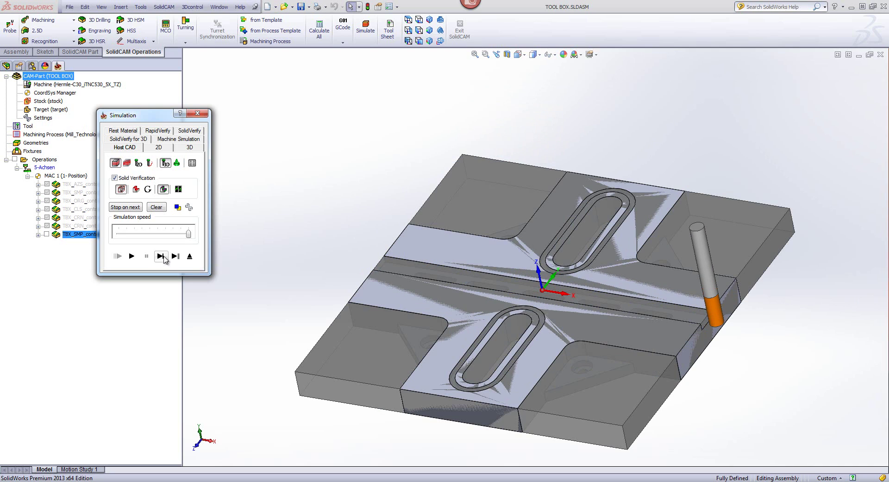
left_click(162, 257)
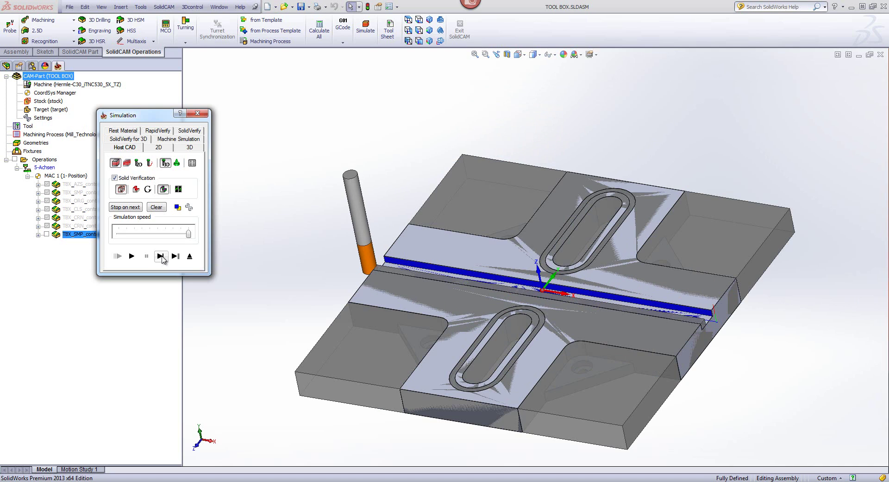
left_click(162, 257)
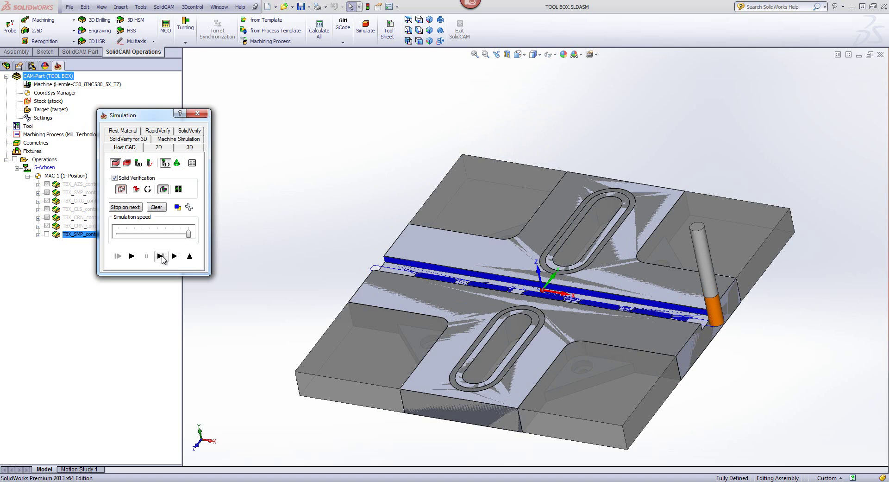
left_click(161, 257)
left_click(163, 257)
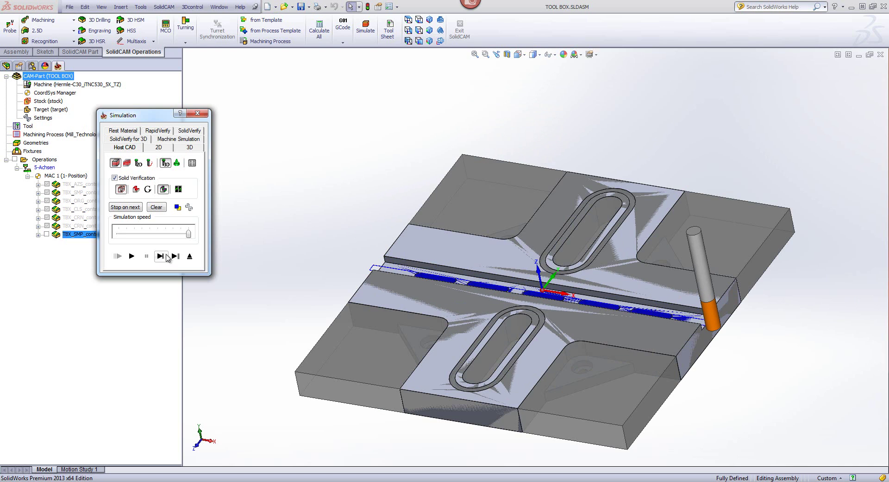
left_click(190, 256)
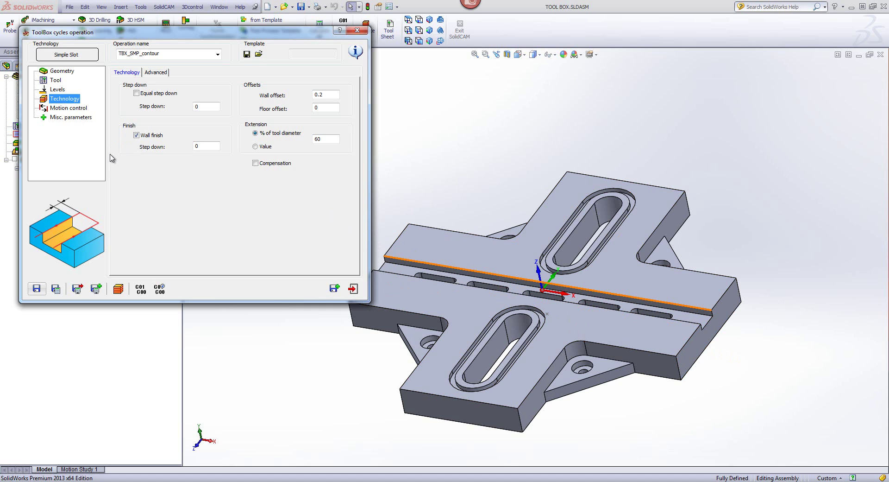
left_click(353, 289)
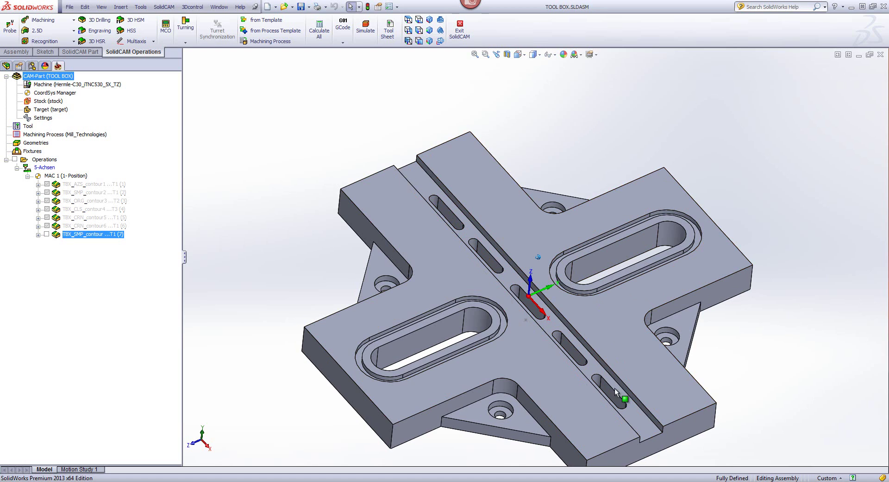
- Check the end radius of the small closed slot nearest the open end of the central slot floor
left_click(623, 402)
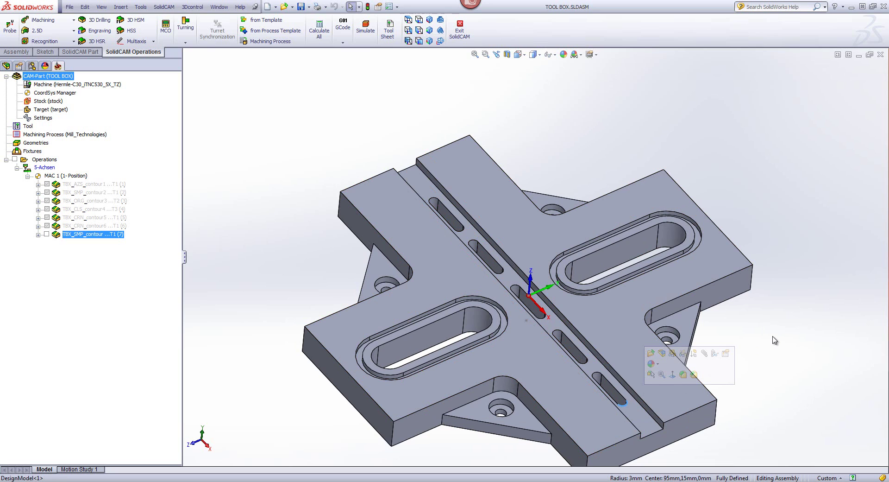
scroll(540, 433, "down", 5)
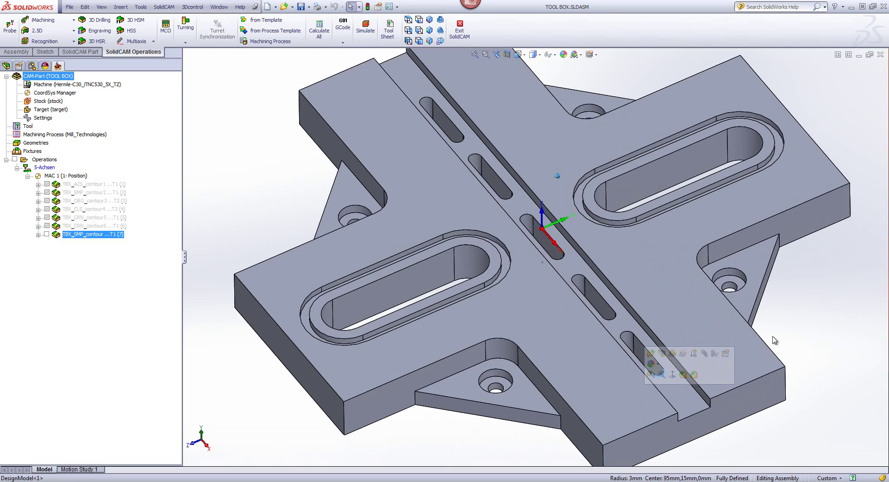
left_click(831, 324)
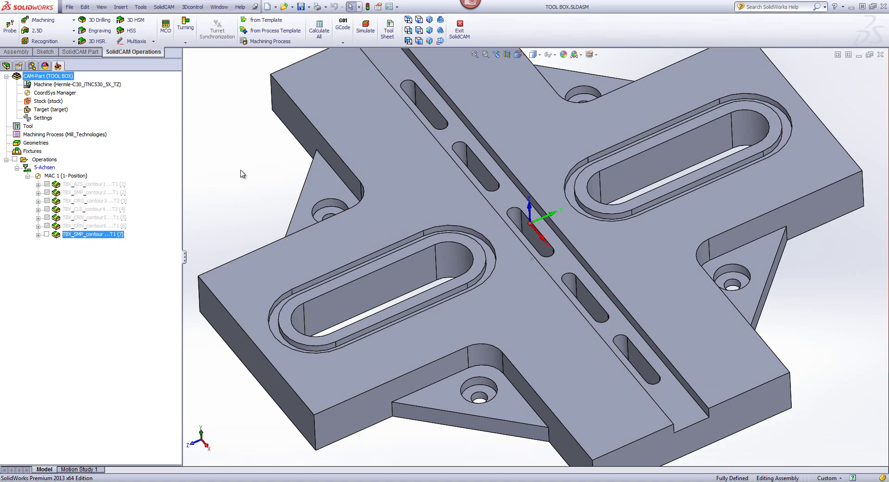
- Add a new 2.5D ToolBox Cycles operation using the Closed Slot technology
left_click(36, 42)
left_click(38, 33)
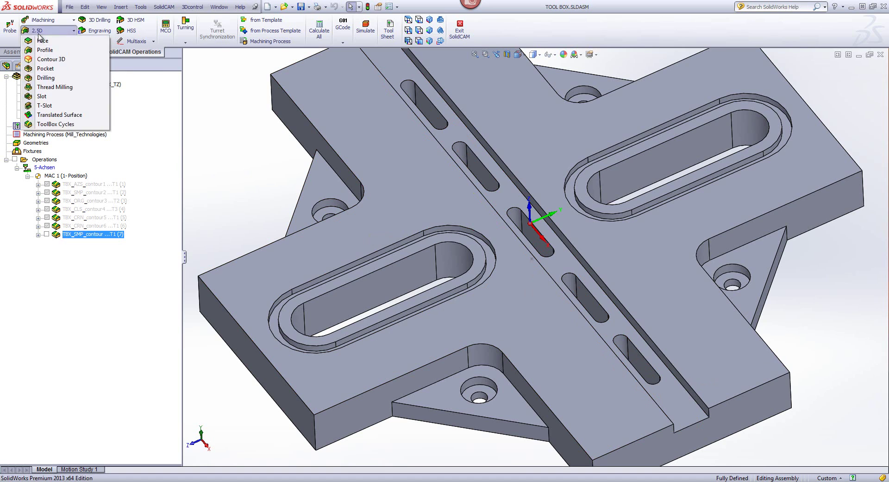
left_click(39, 32)
left_click(39, 33)
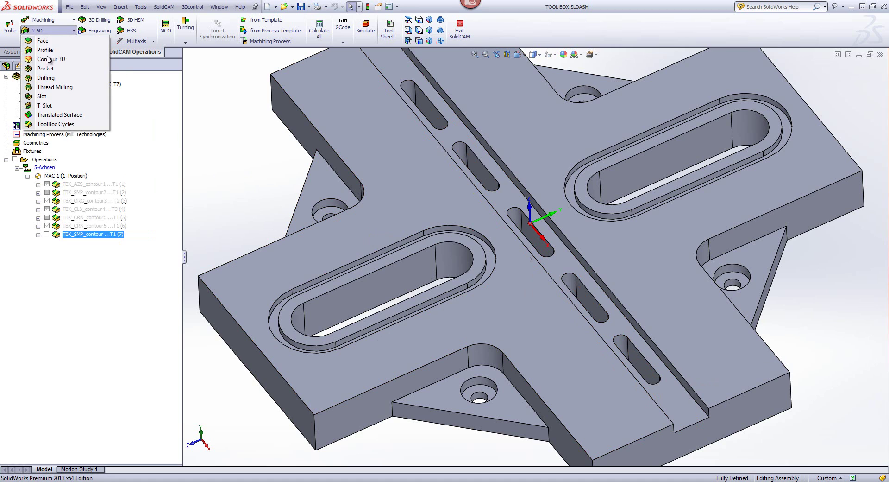
left_click(64, 124)
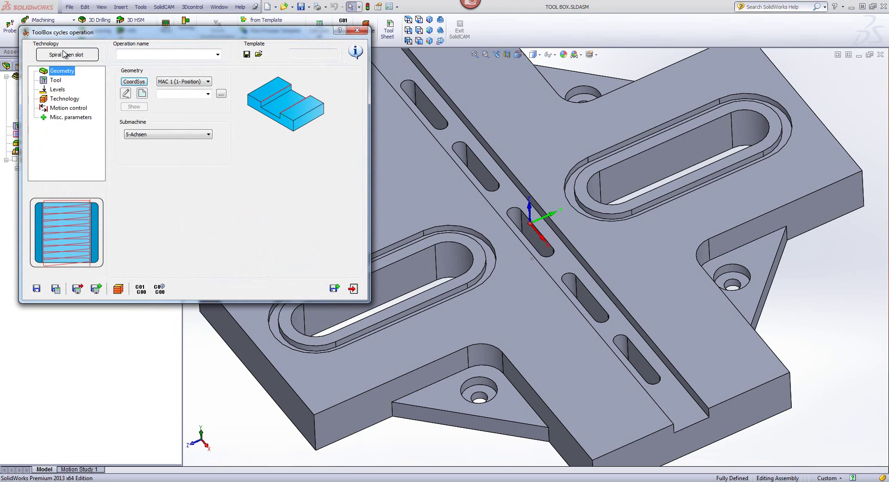
left_click(65, 54)
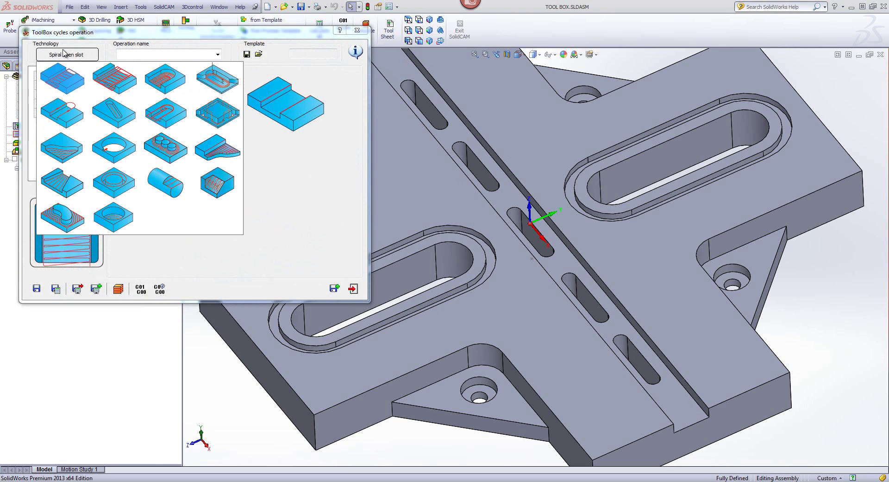
left_click(113, 115)
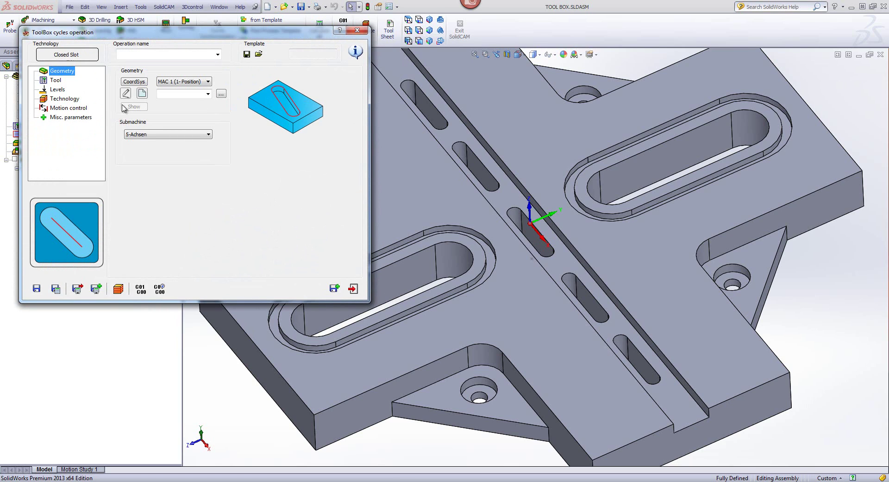
- Define a new contour geometry as a multi-chain from the central slot's floor face, using only its internal loops for the five small slots
left_click(141, 93)
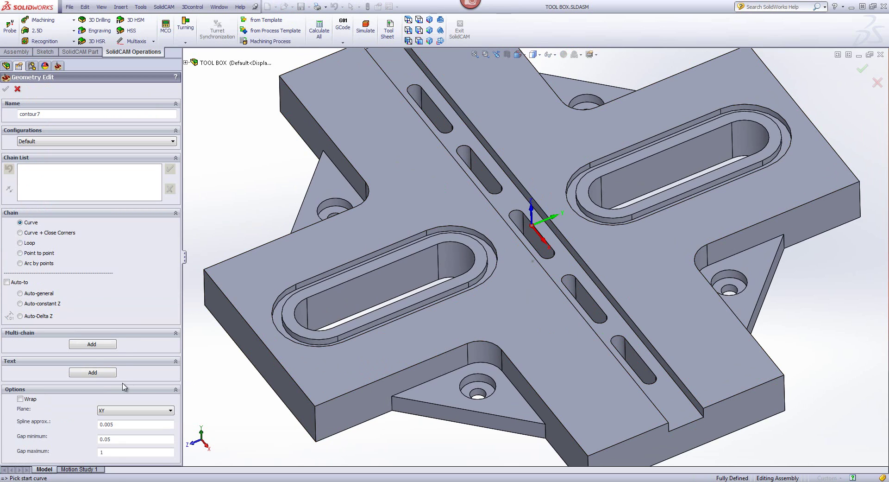
left_click(95, 346)
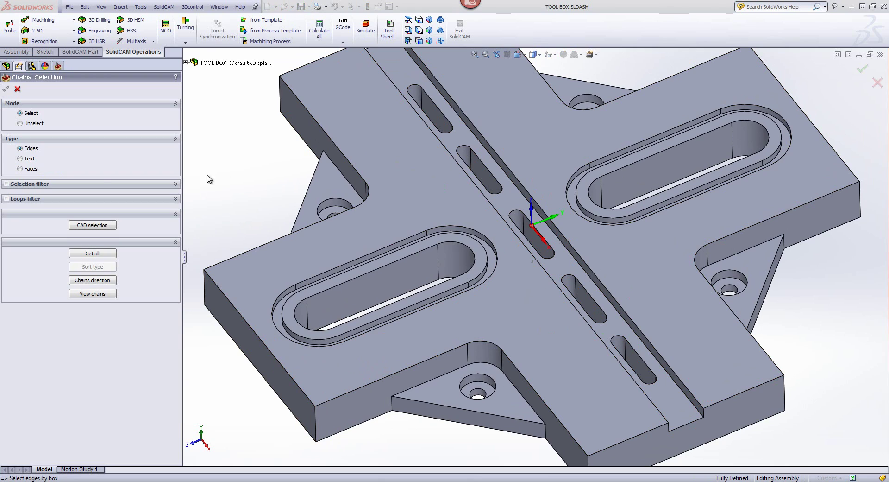
left_click(20, 169)
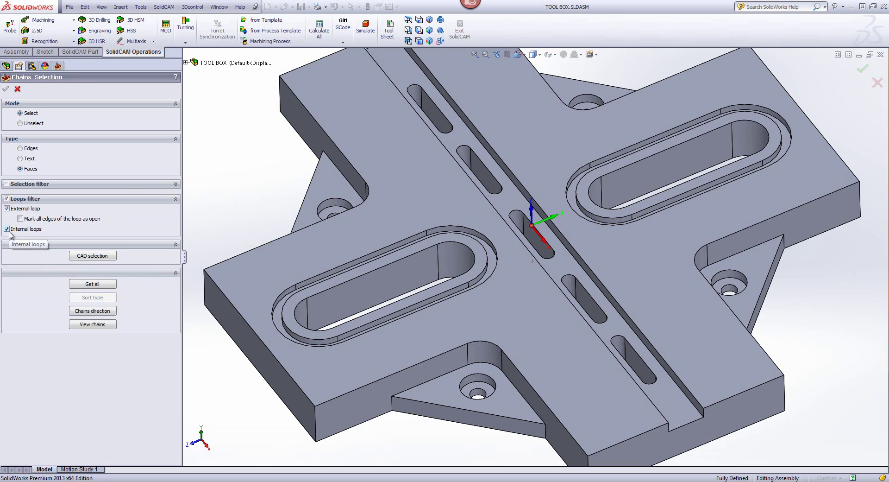
left_click(7, 209)
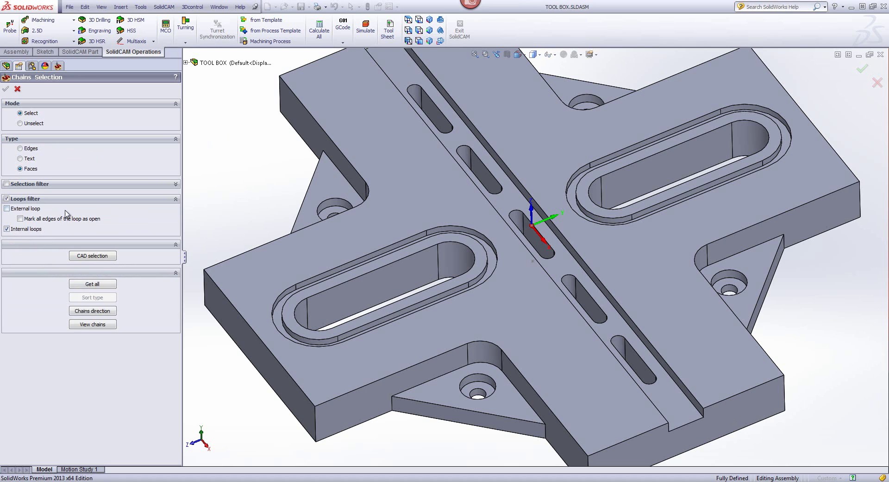
left_click(674, 401)
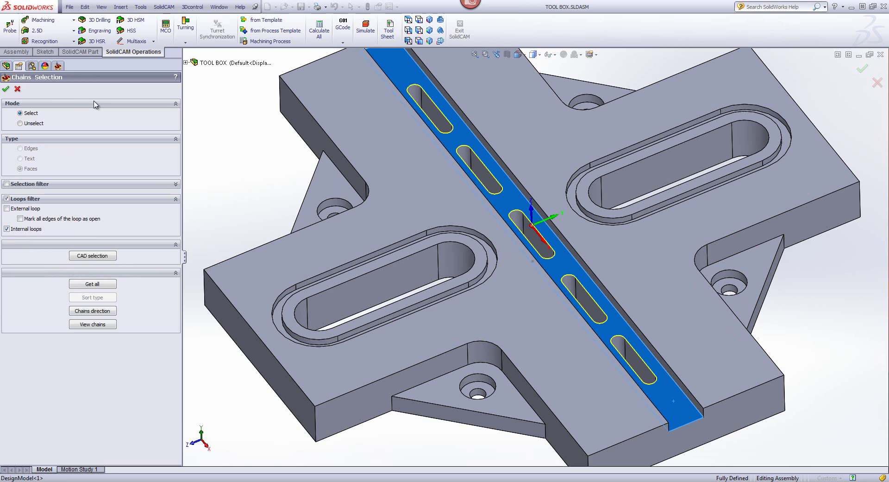
left_click(6, 88)
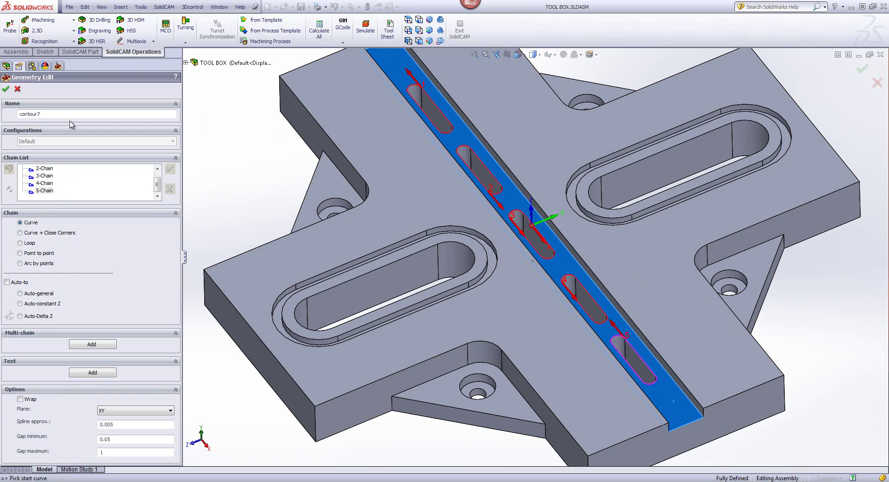
left_click(6, 89)
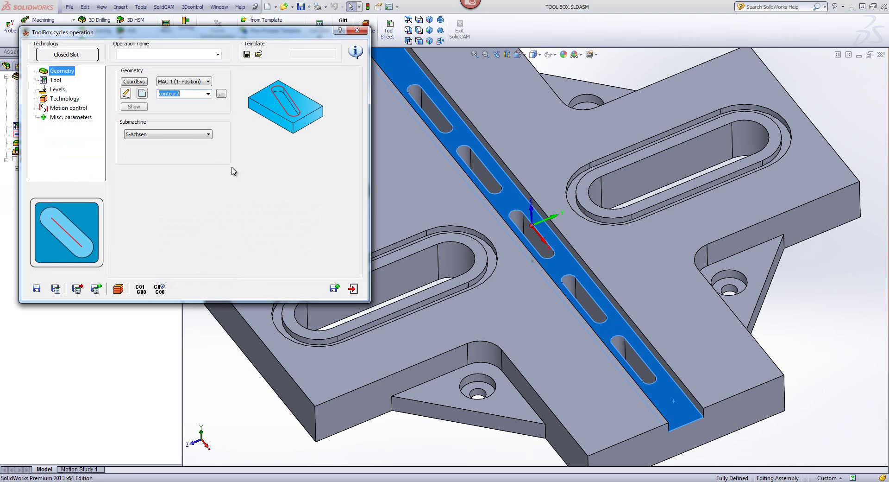
- Assign tool number 3, the 6 mm end mill, to the Closed Slot operation
left_click(56, 81)
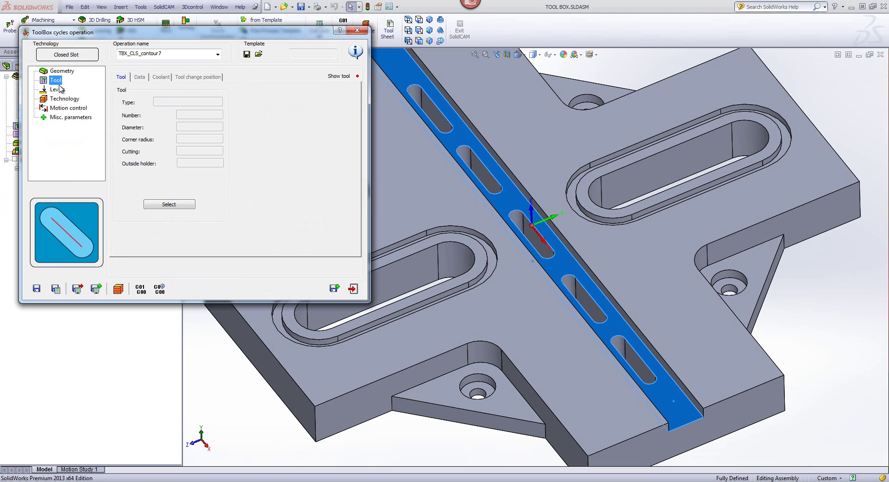
left_click(172, 206)
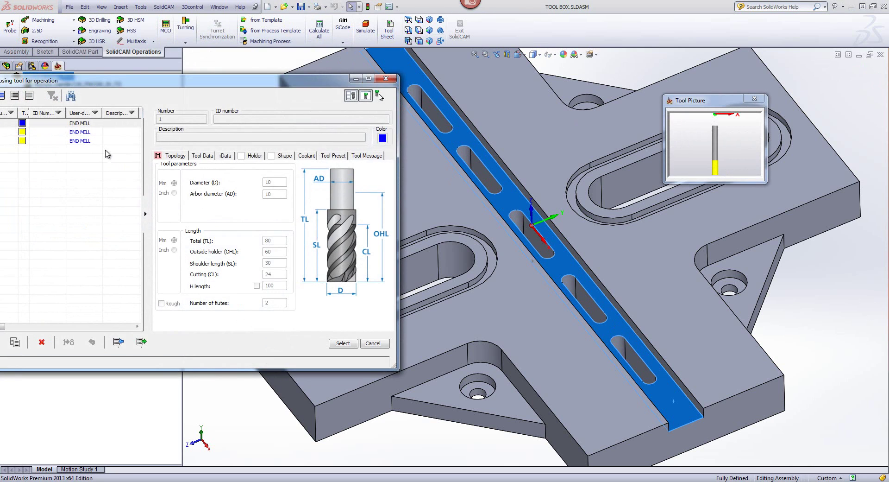
left_click(95, 133)
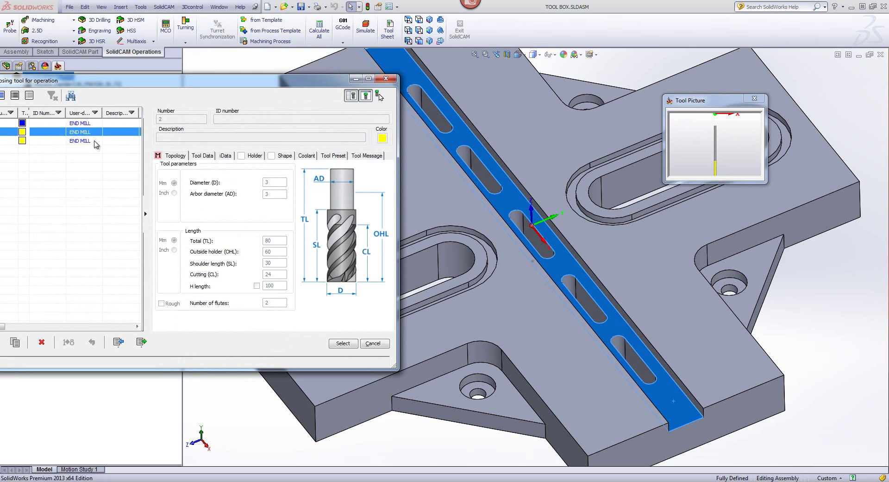
left_click(94, 140)
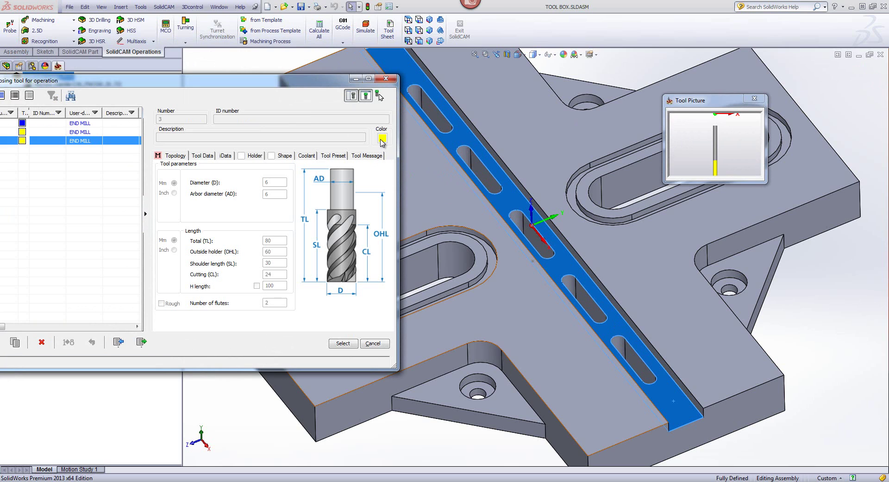
left_click_drag(130, 82, 371, 79)
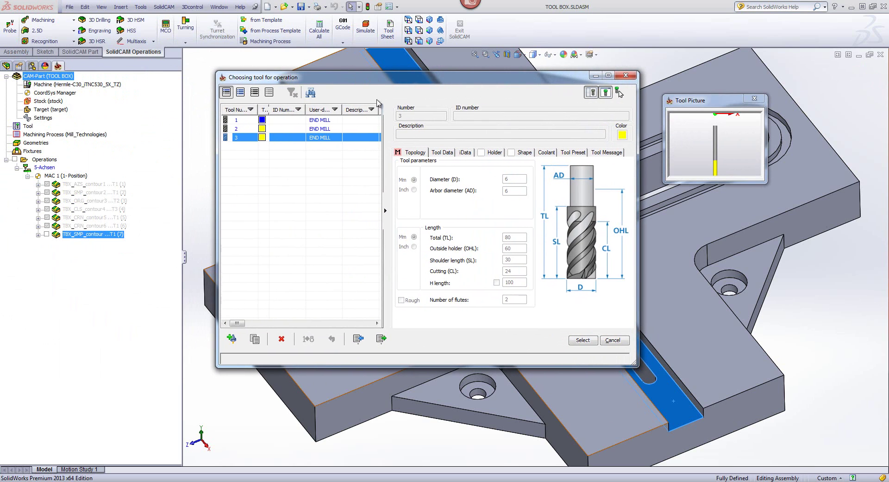
left_click(582, 340)
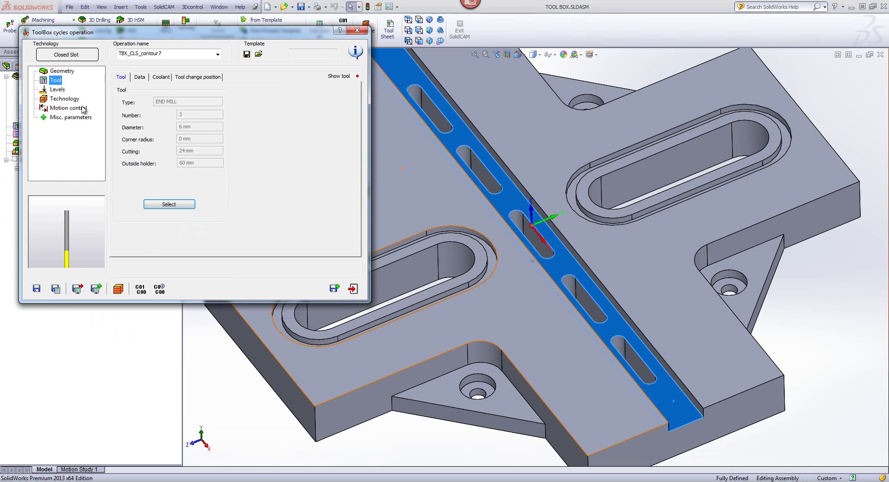
- Review the milling levels and set the Closed Slot operation's step down to 3 mm
left_click(61, 91)
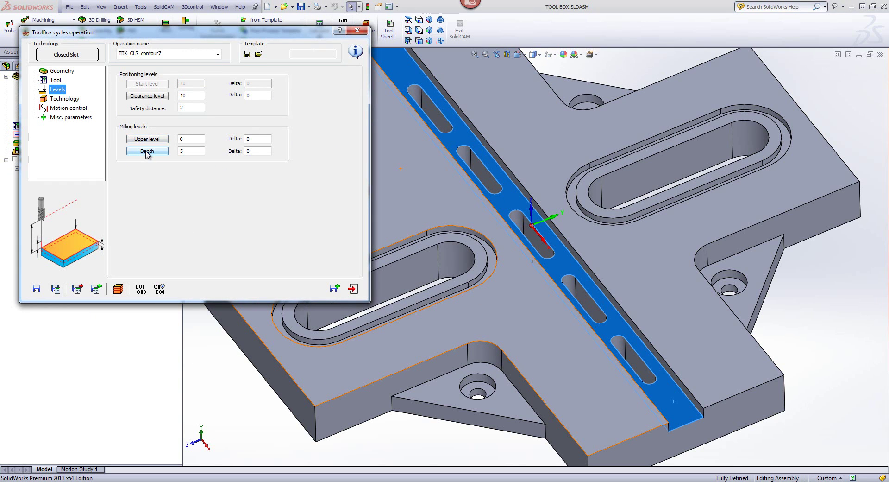
left_click(62, 99)
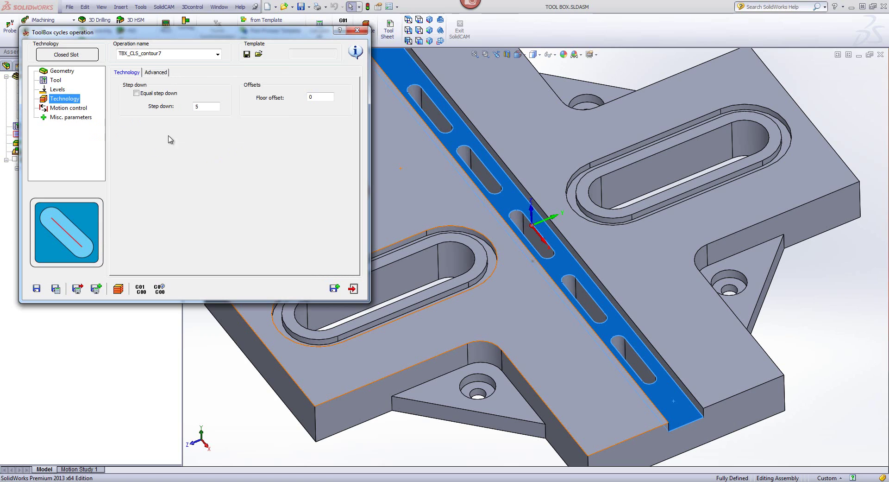
left_click(208, 106)
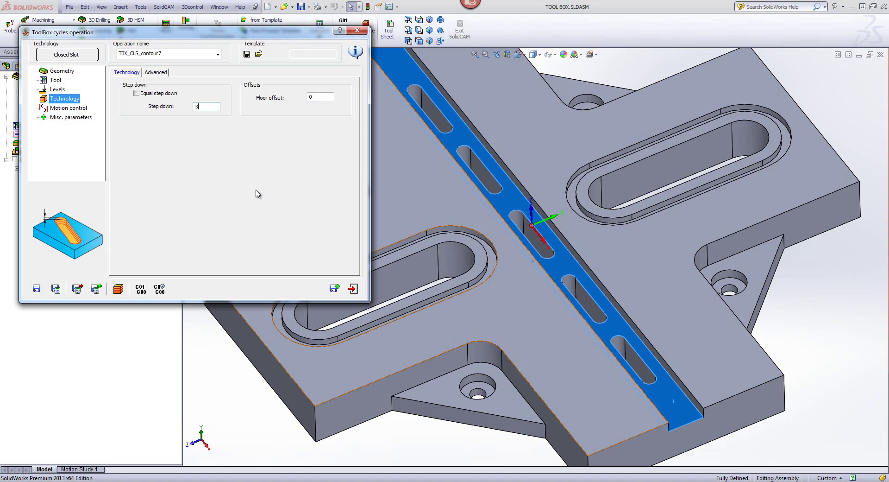
- Save and calculate the operation, start its simulation, and change the simulation color of tool T3 to blue
left_click(119, 288)
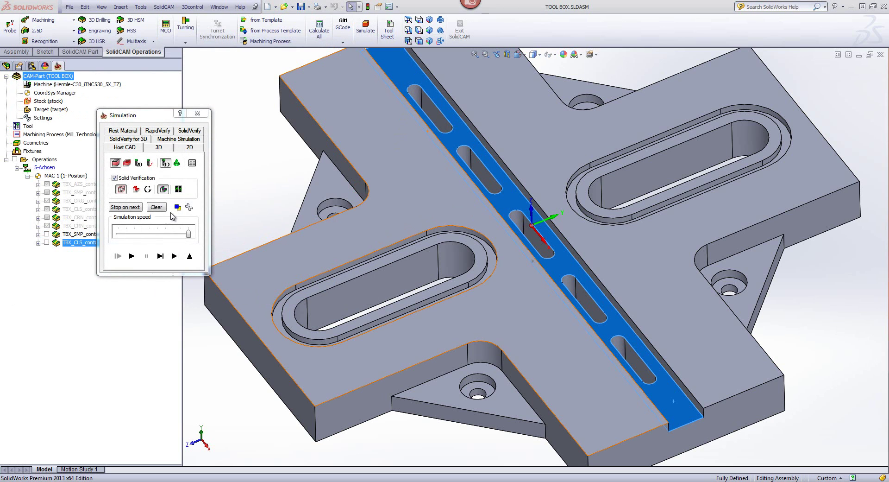
left_click(178, 208)
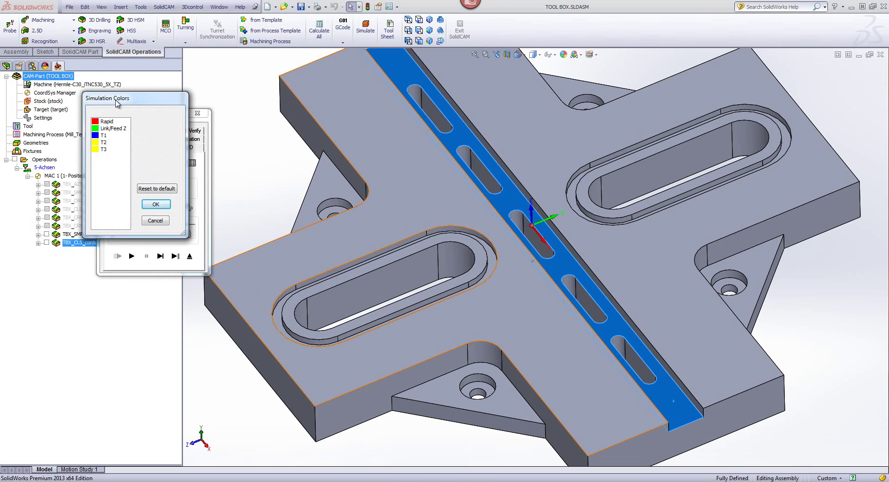
double_click(97, 149)
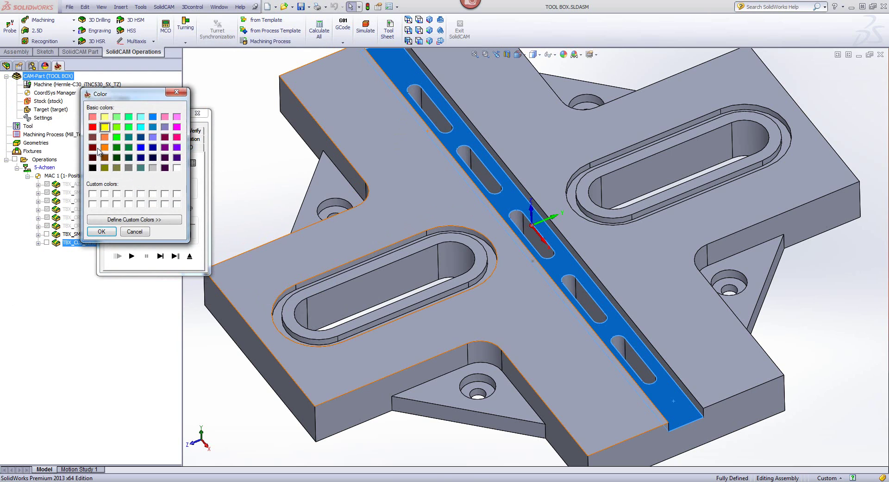
left_click(141, 147)
left_click(101, 230)
left_click(149, 206)
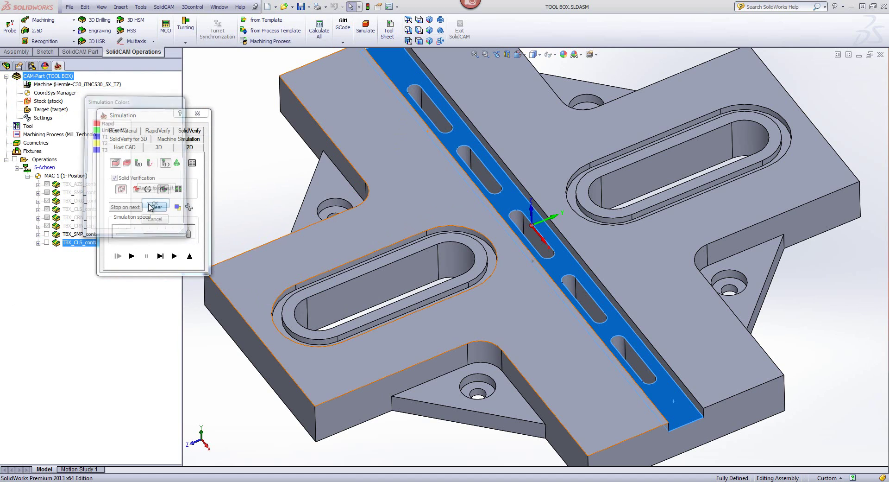
- Simulate the Closed Slot toolpath in single steps through the first small slot to the second, and exit the simulation
left_click(160, 256)
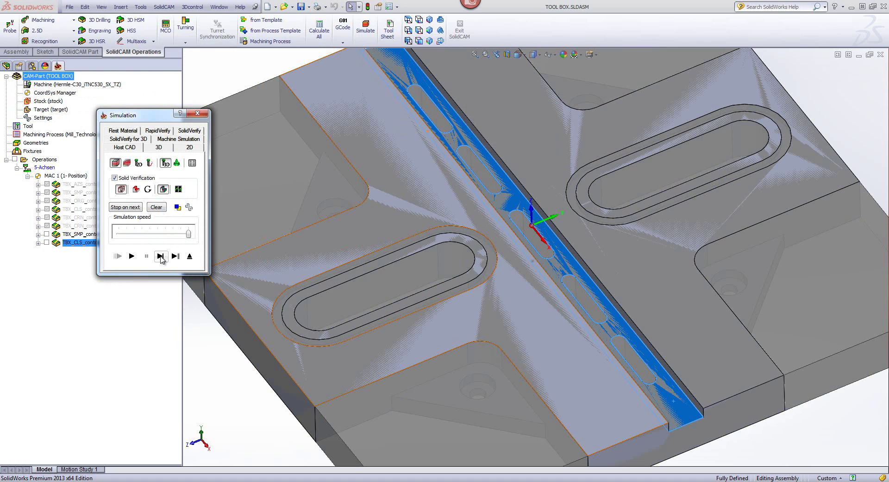
left_click(160, 256)
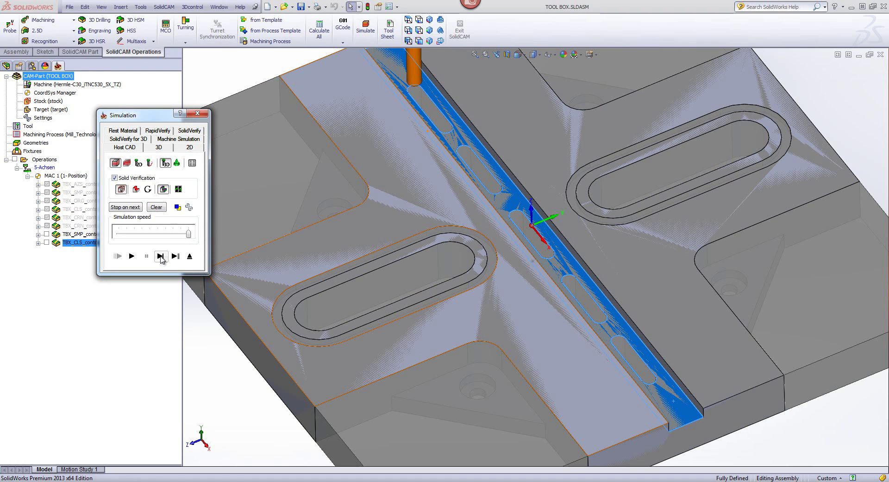
left_click(160, 256)
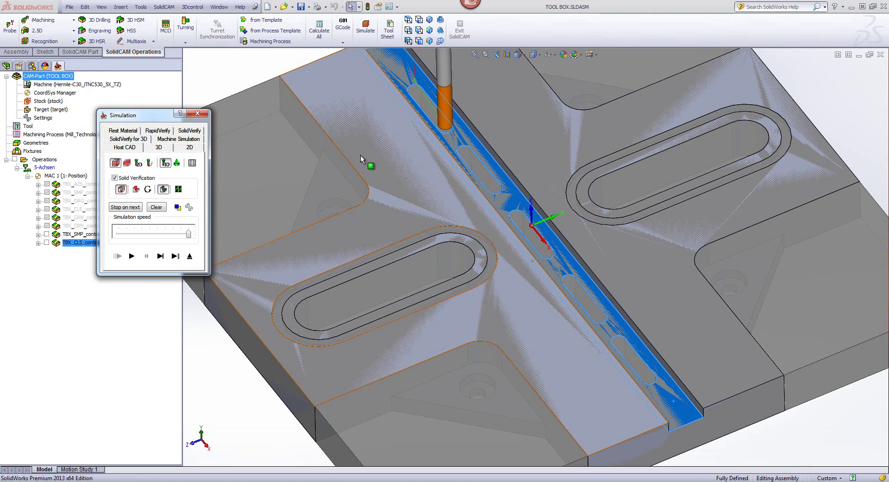
left_click(251, 65)
scroll(390, 102, "down", 3)
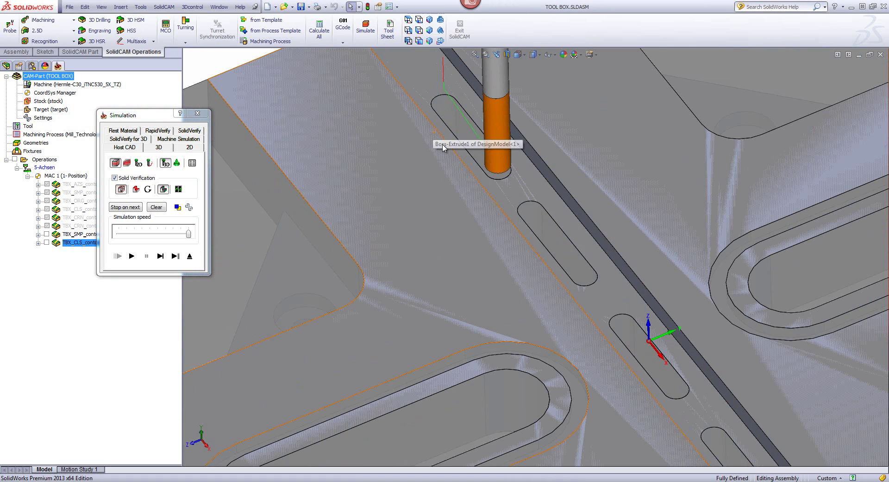
left_click(160, 256)
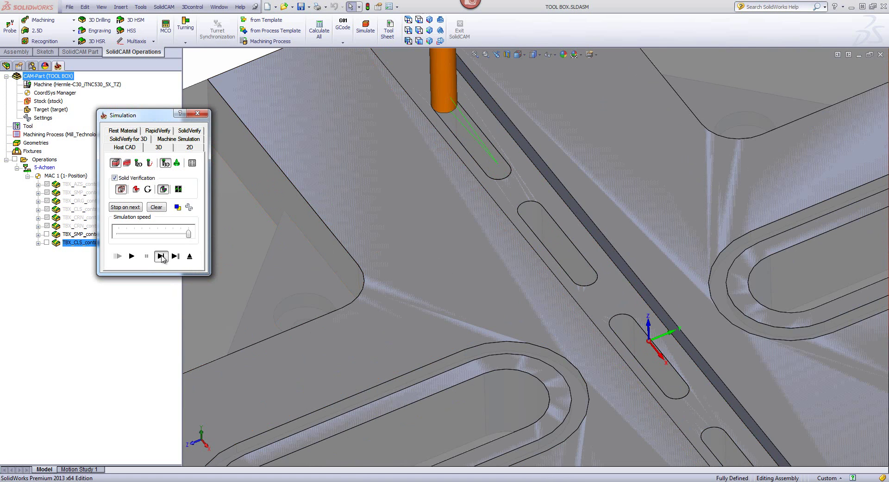
left_click(161, 256)
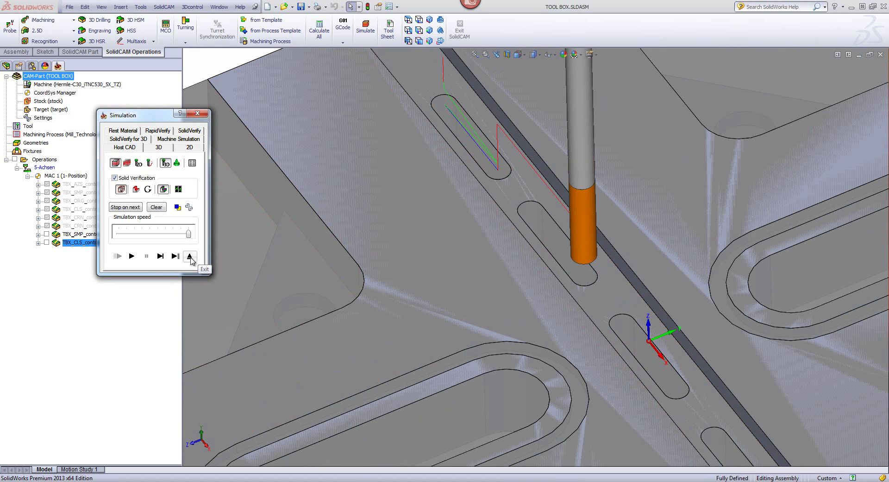
left_click(189, 256)
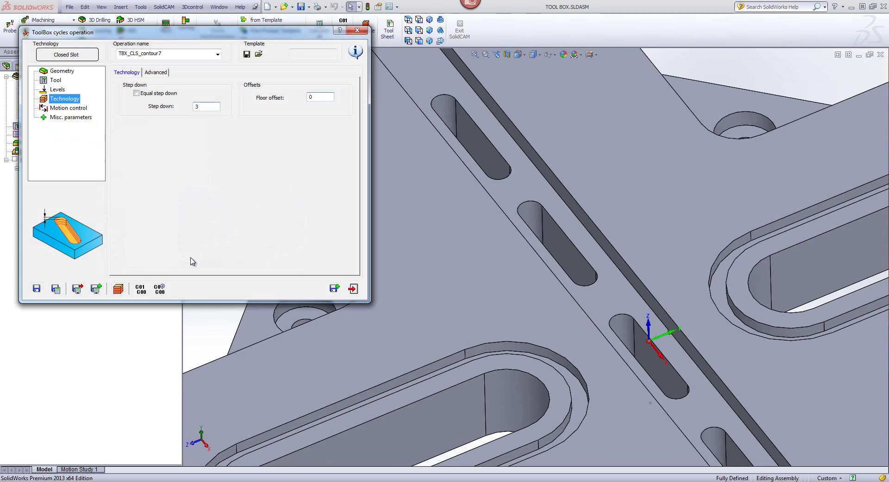
- Set the operation's upper level from the central slot's floor face
left_click(58, 90)
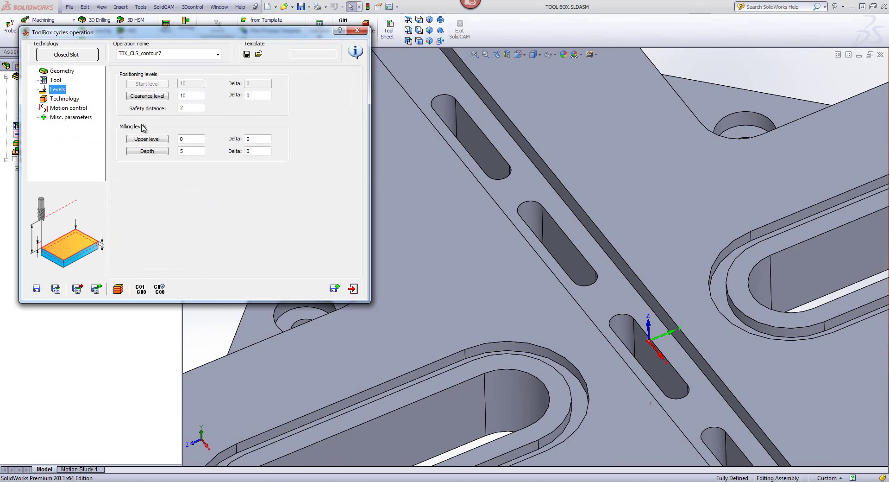
left_click(147, 139)
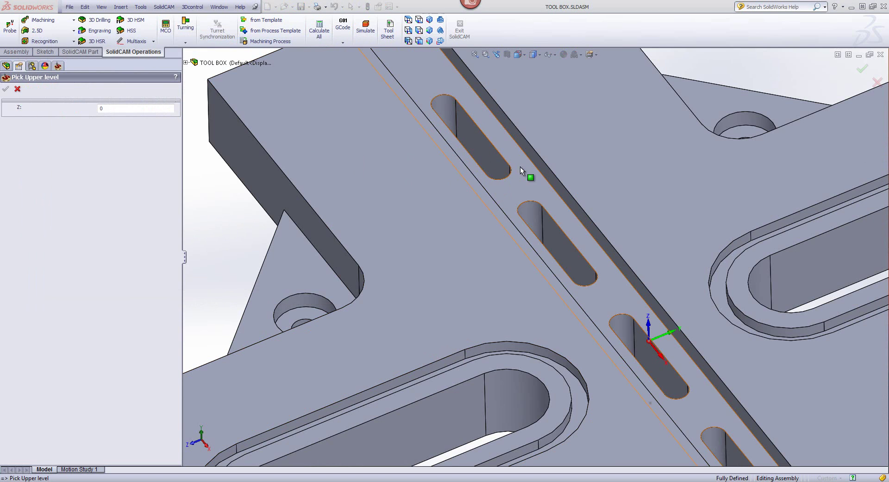
left_click(520, 166)
left_click(5, 90)
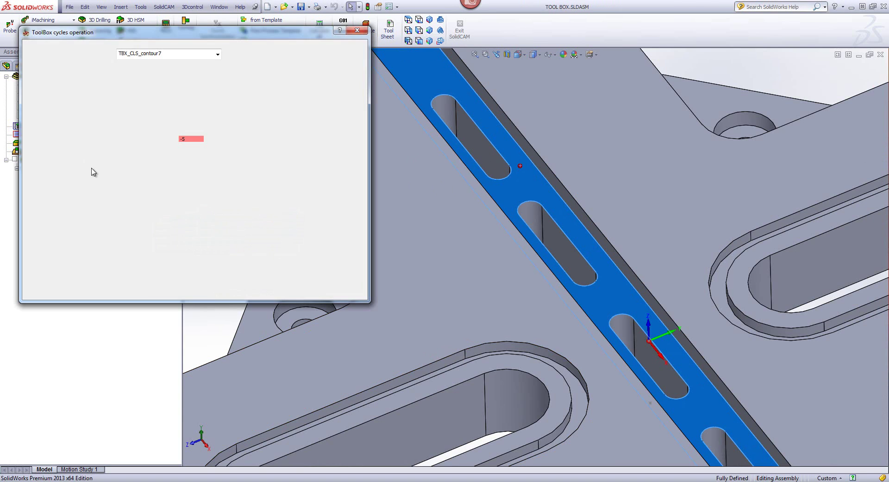
- Set the milling depth from the underside face of the part with a depth delta of -1
left_click(148, 151)
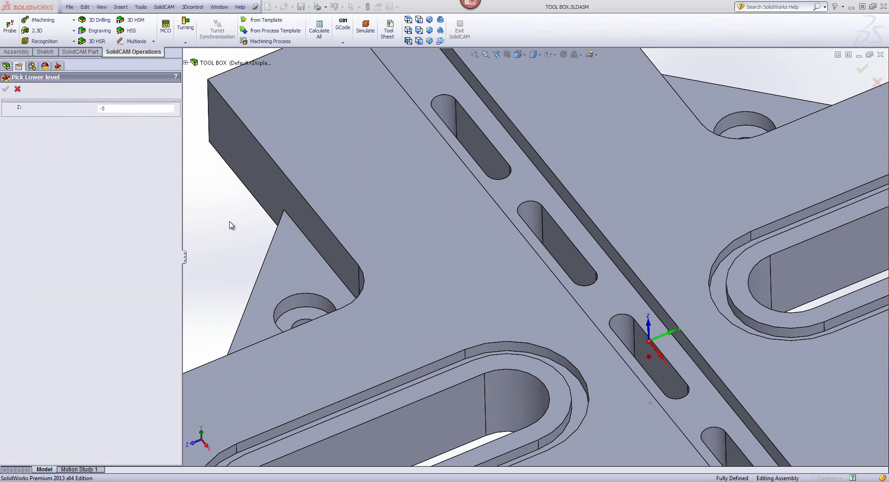
scroll(231, 225, "up", 5)
middle_click_drag(363, 238, 518, 280)
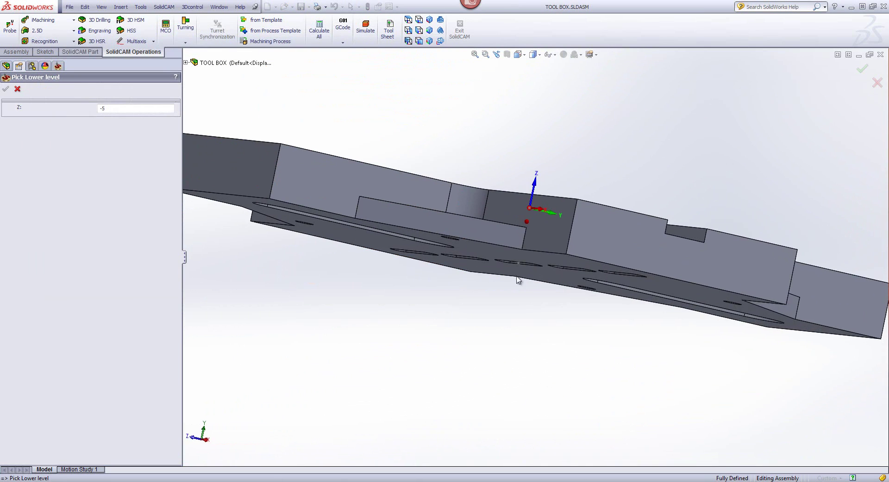
left_click(563, 259)
middle_click_drag(440, 290, 208, 222)
left_click(6, 90)
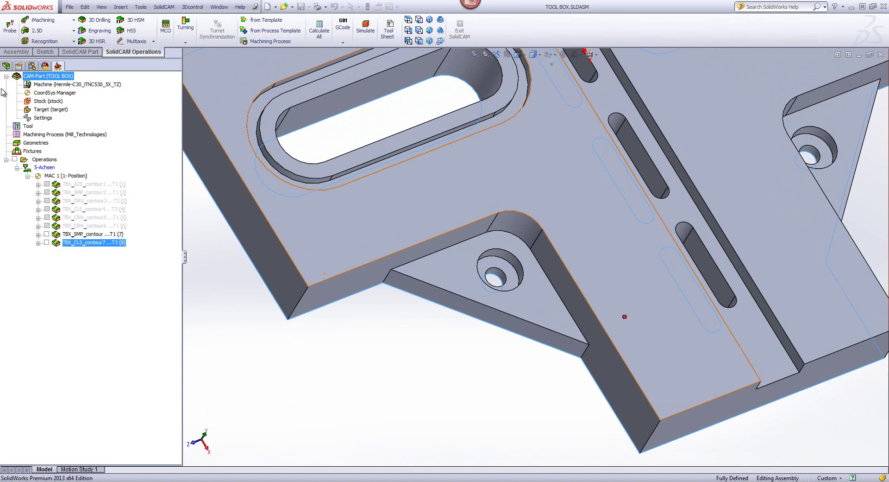
key("Tab")
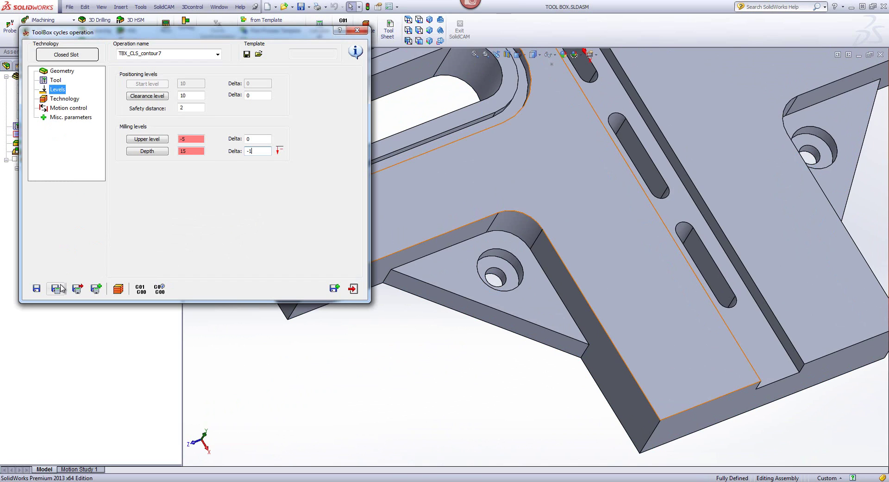
- Start the Closed Slot operation's simulation and single-step the toolpath through the first small slot
left_click(118, 288)
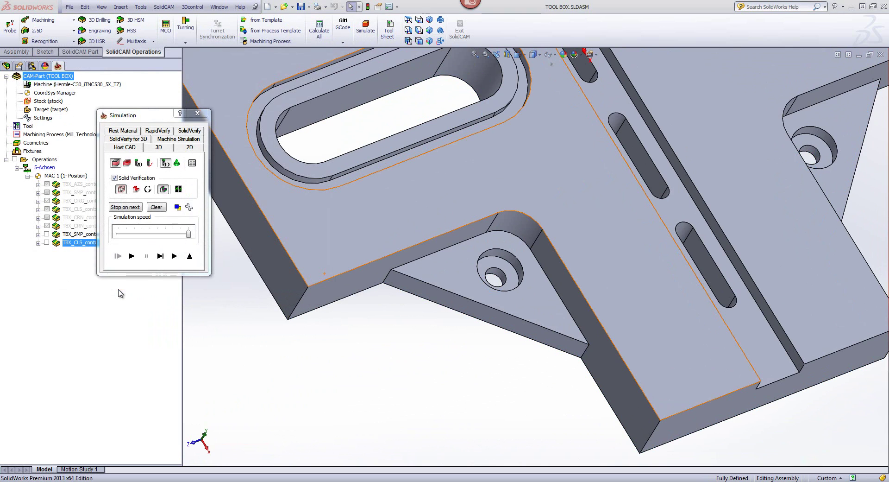
left_click(160, 256)
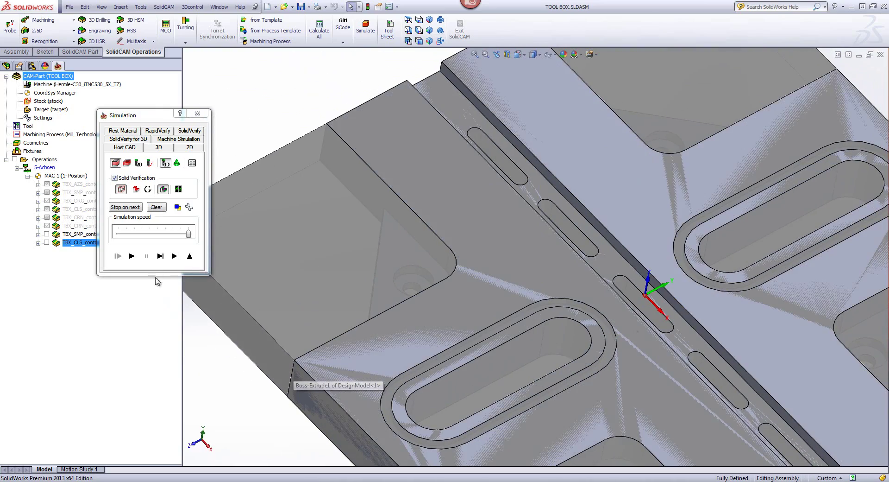
left_click(160, 256)
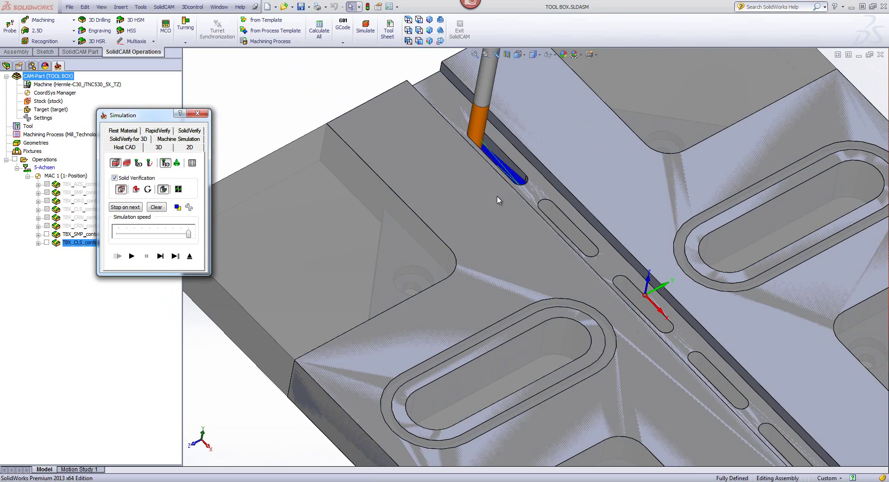
middle_click_drag(417, 93, 430, 104)
left_click(160, 255)
left_click(160, 256)
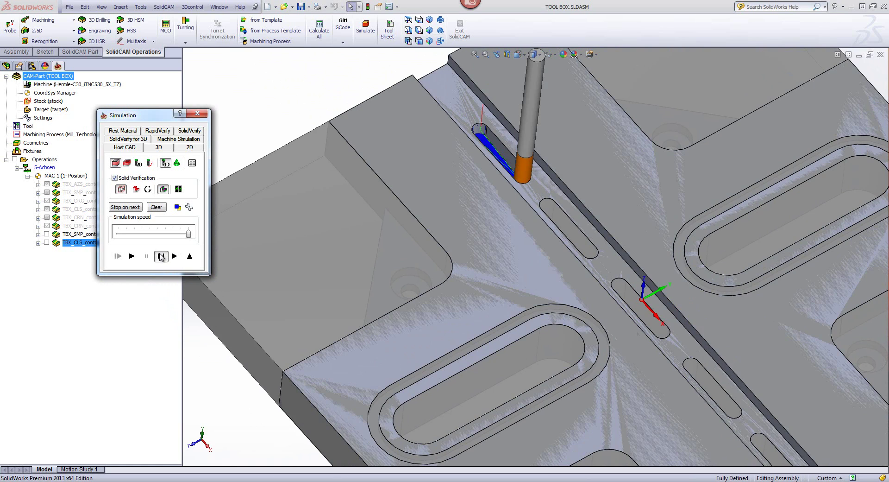
left_click(160, 255)
left_click(161, 255)
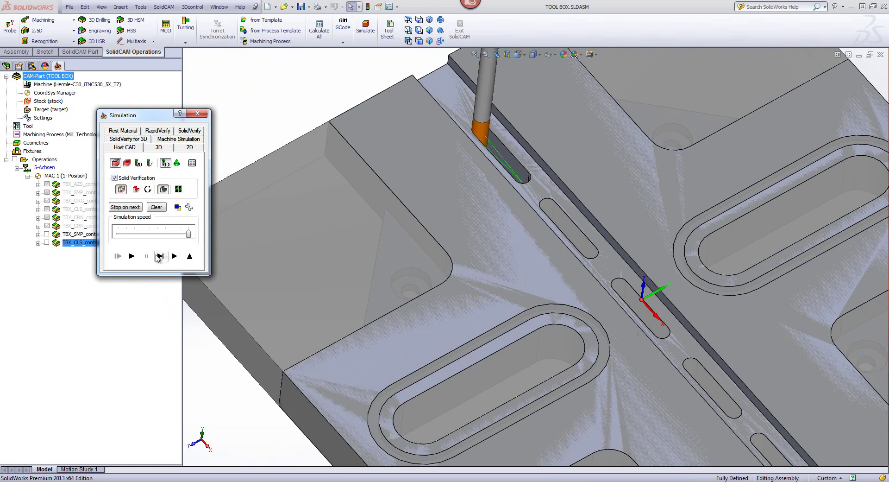
left_click(160, 256)
left_click(161, 256)
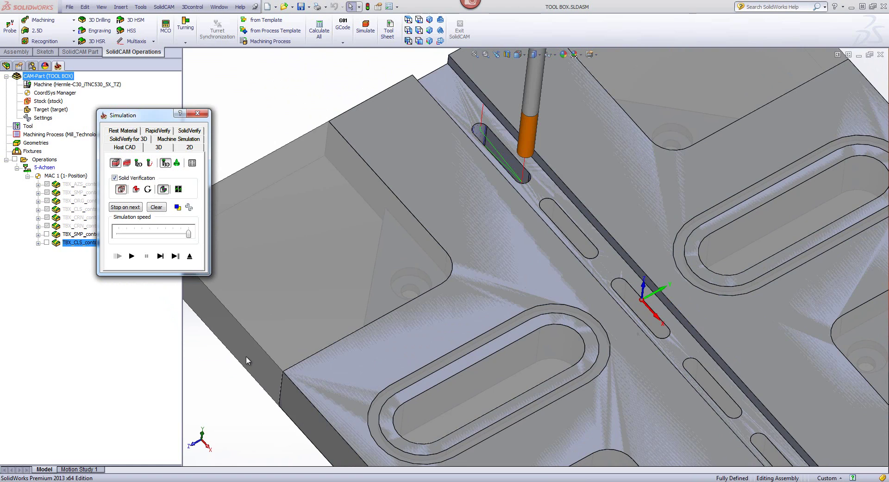
scroll(289, 97, "down", 4)
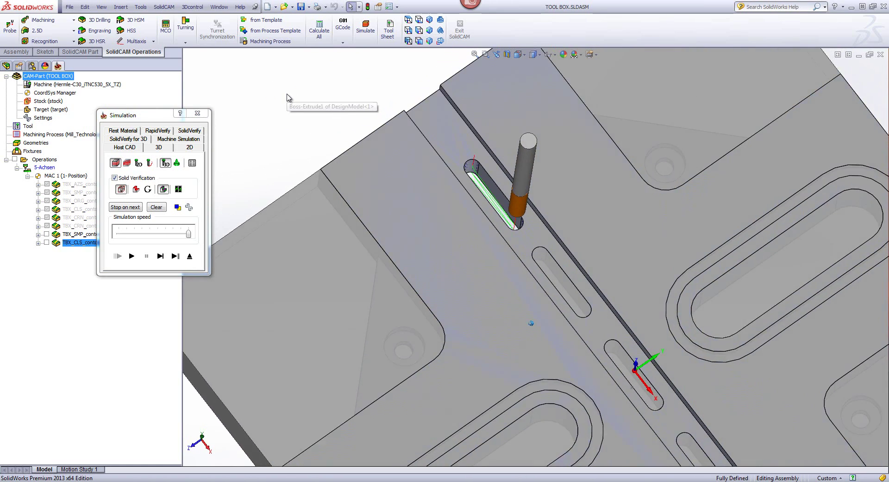
left_click(160, 256)
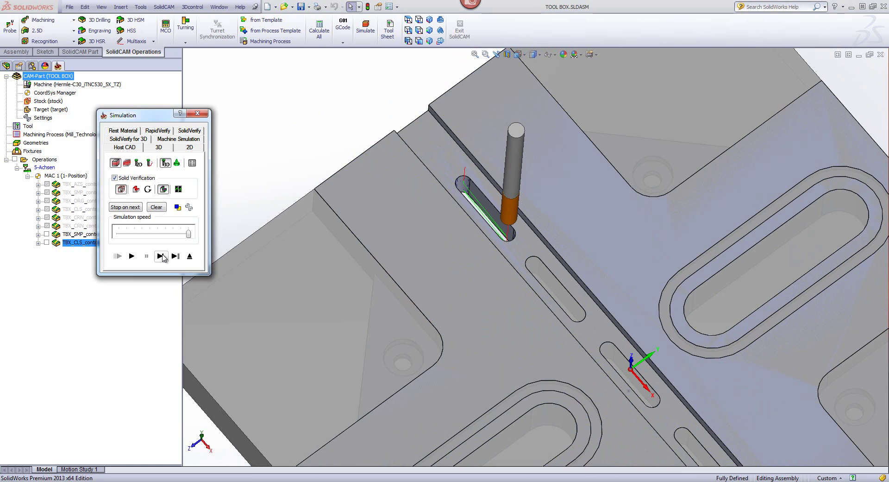
- Single-step the simulation through the second small slot and into the third
left_click(162, 254)
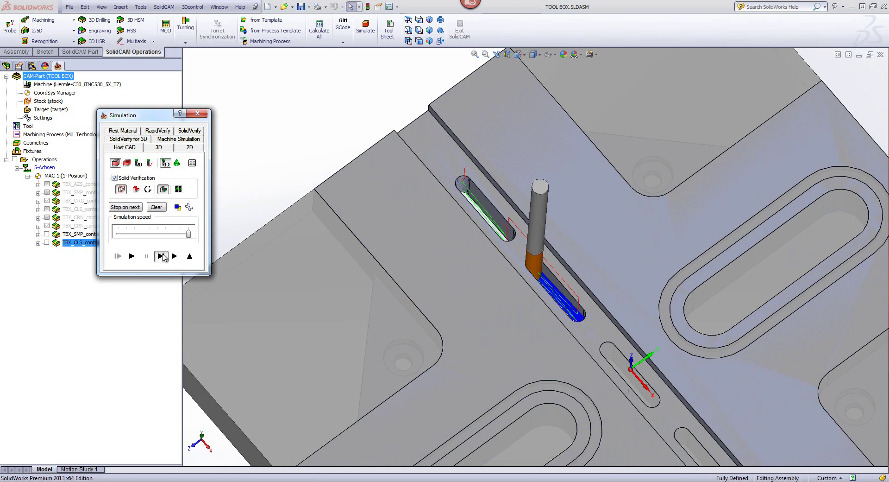
left_click(161, 256)
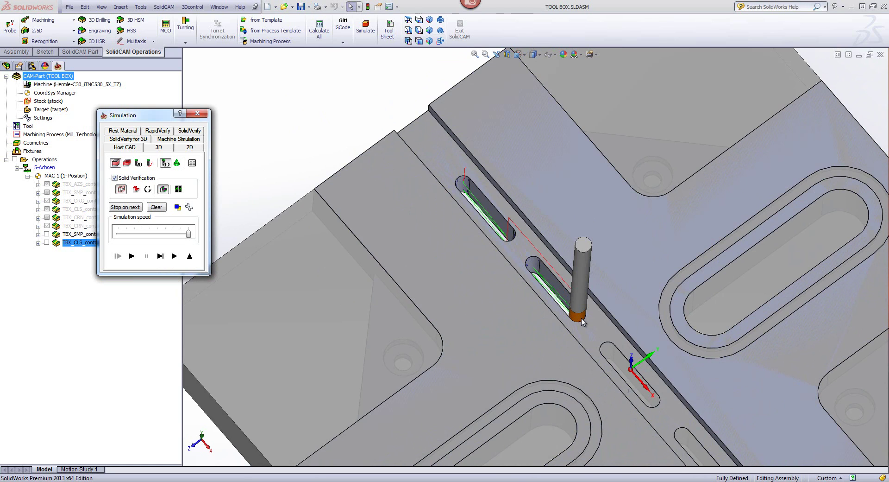
left_click(160, 256)
left_click(160, 256)
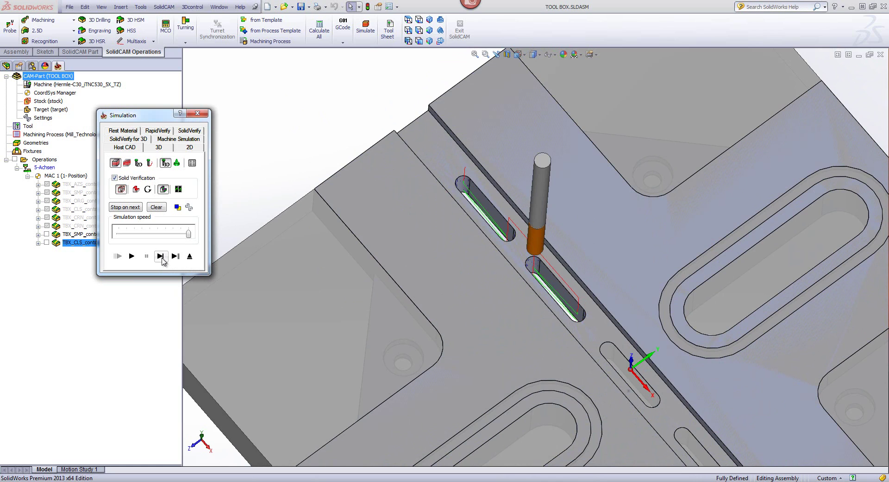
left_click(164, 257)
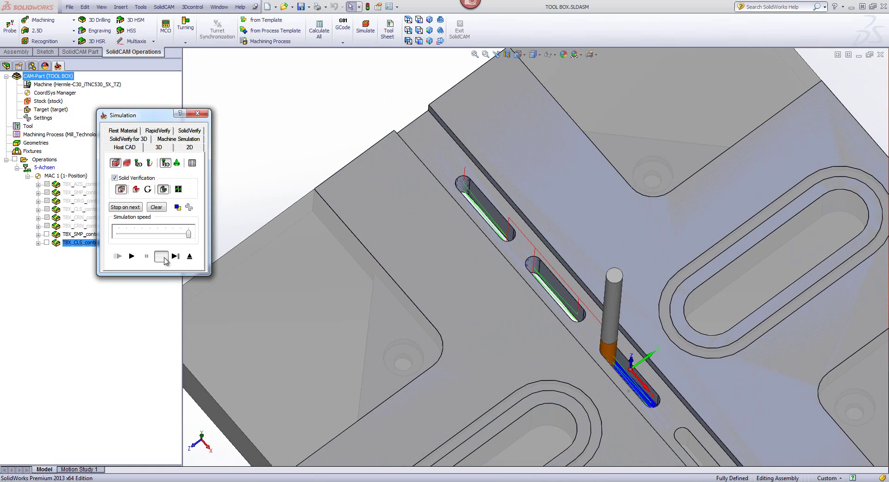
left_click(163, 257)
left_click(163, 257)
- Run the simulation through the remaining small slots, inspect the machined result, and exit the simulation
left_click(132, 256)
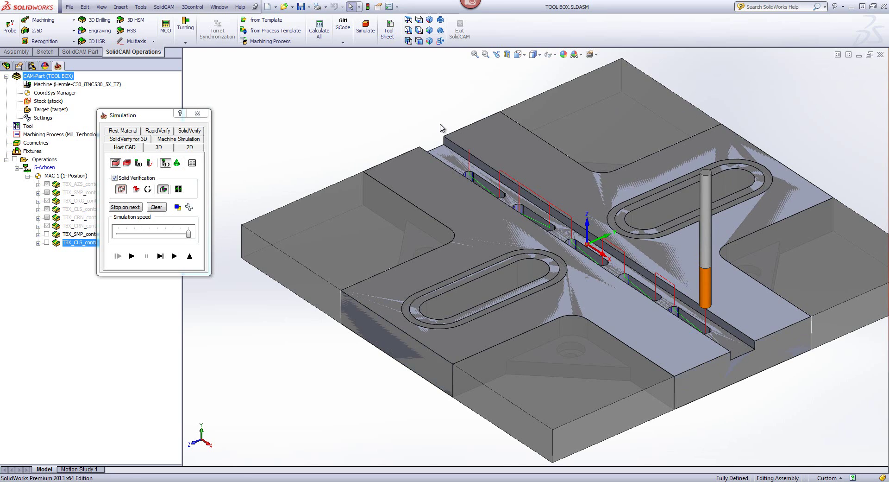
scroll(486, 156, "down", 3)
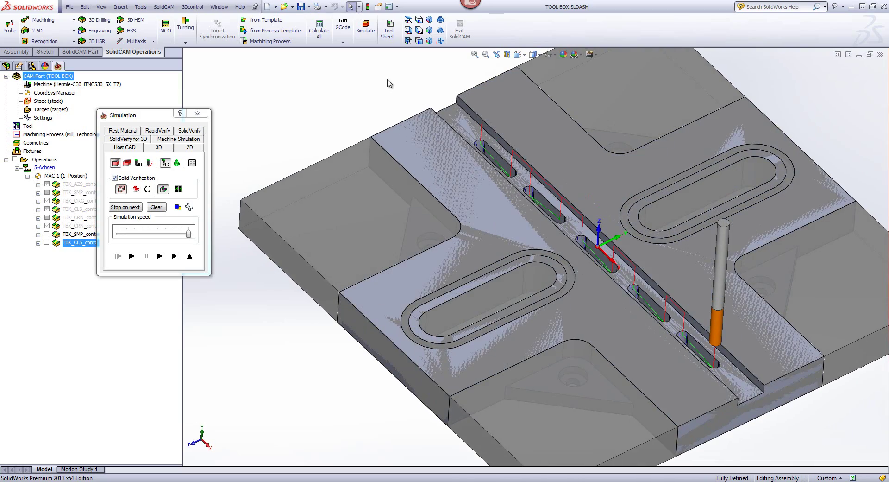
scroll(533, 157, "down", 5)
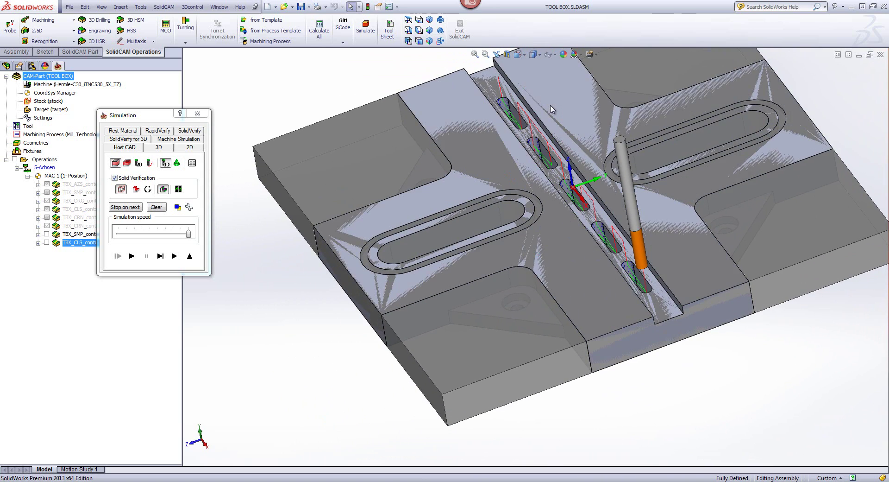
left_click(189, 255)
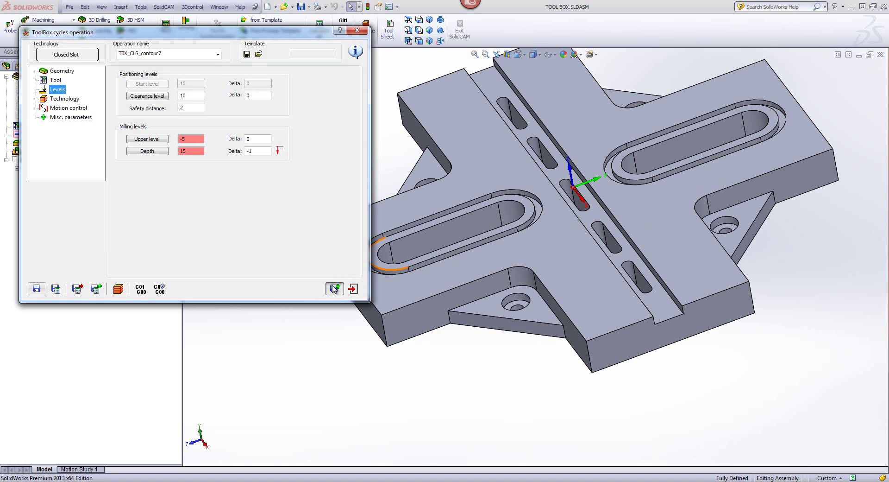
- Save and copy the Closed Slot operation, and change the copy's technology to Additional Zigzag Slot
left_click(335, 288)
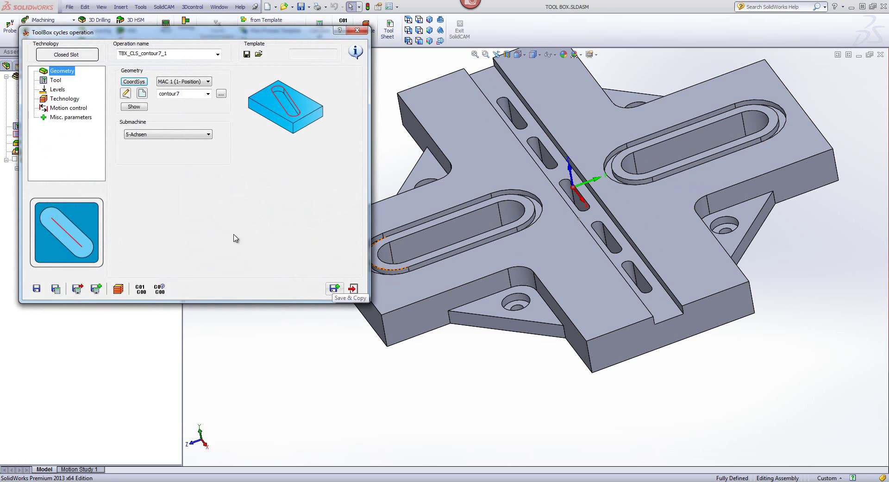
left_click(88, 56)
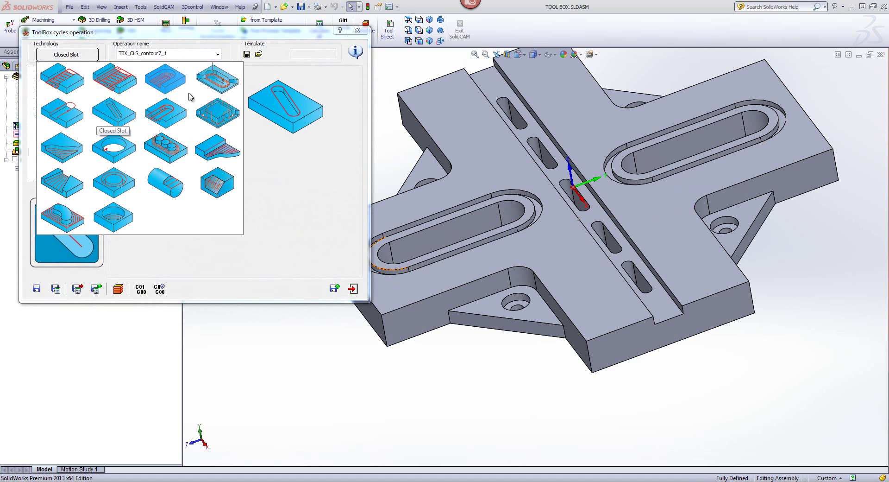
left_click(214, 78)
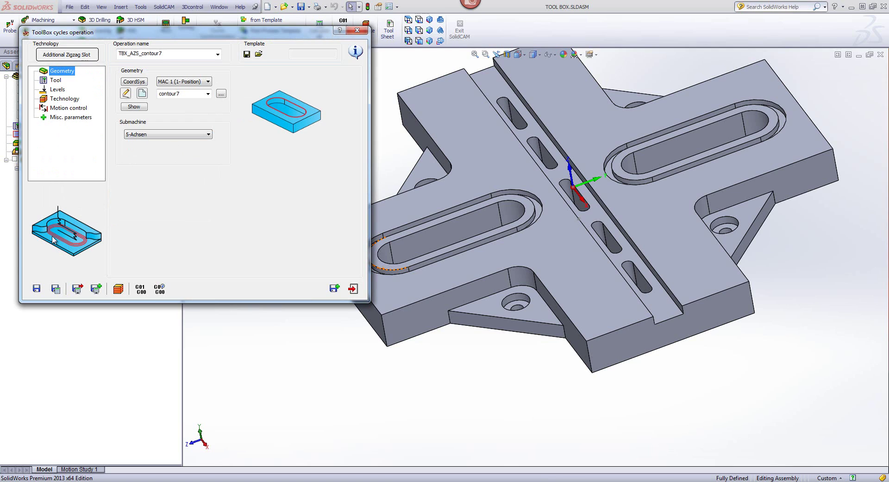
- Define a new geometry with two Auto-constant Z chains along the inner edges of the two large oblong slots
left_click(142, 93)
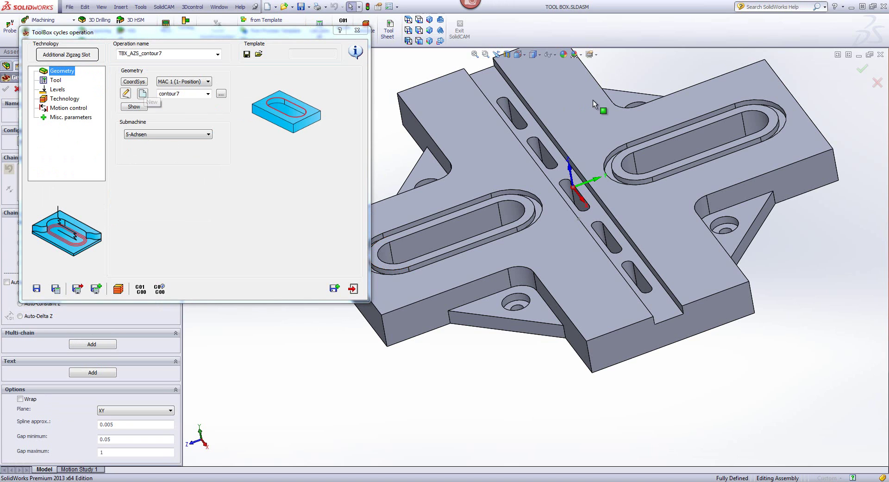
left_click(737, 114)
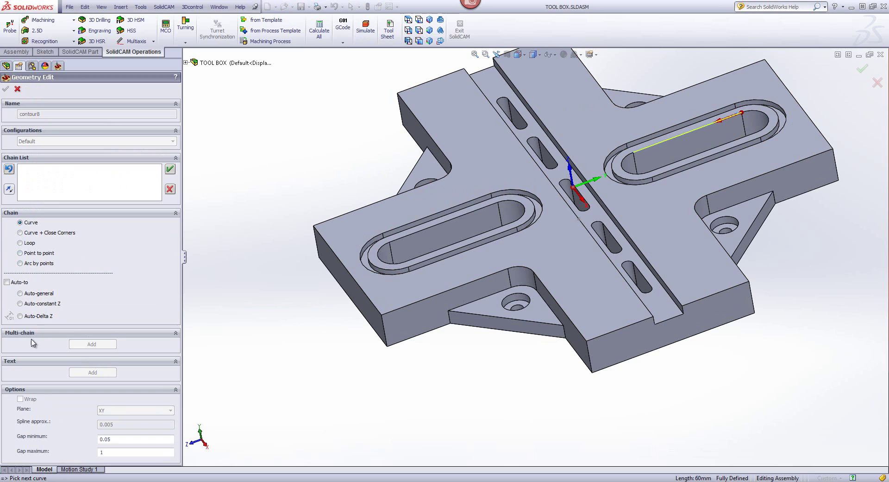
left_click(20, 303)
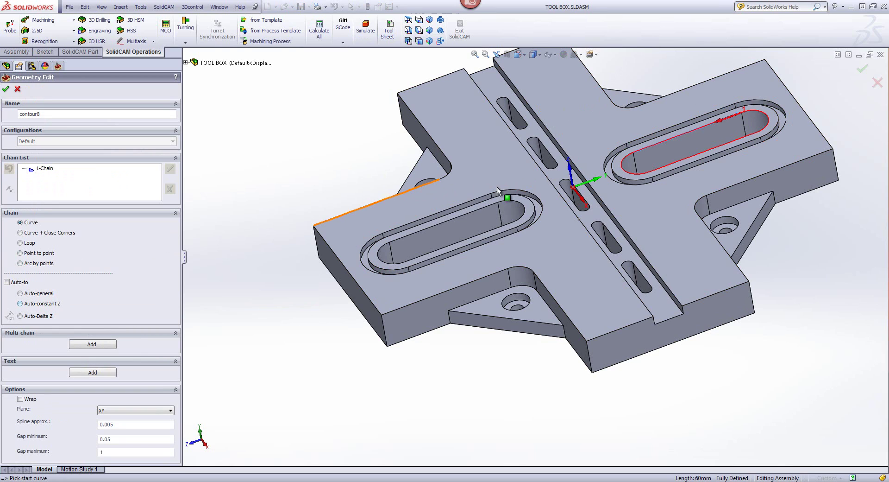
left_click(494, 209)
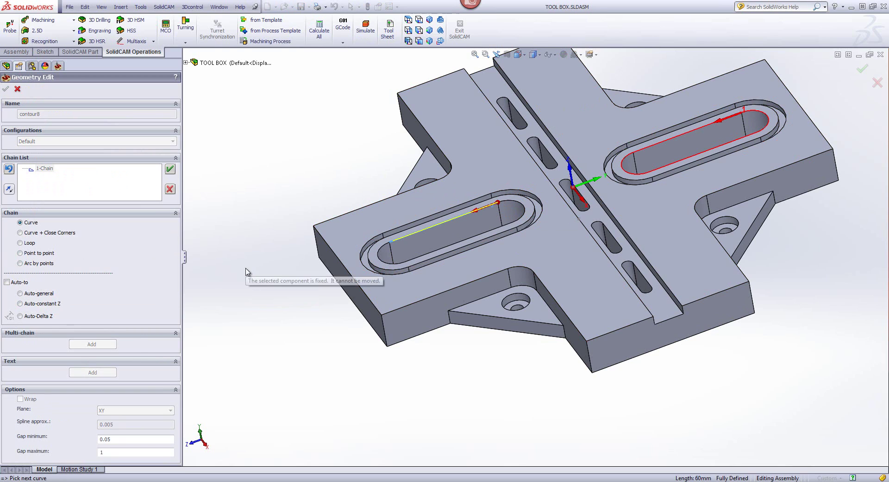
left_click(20, 303)
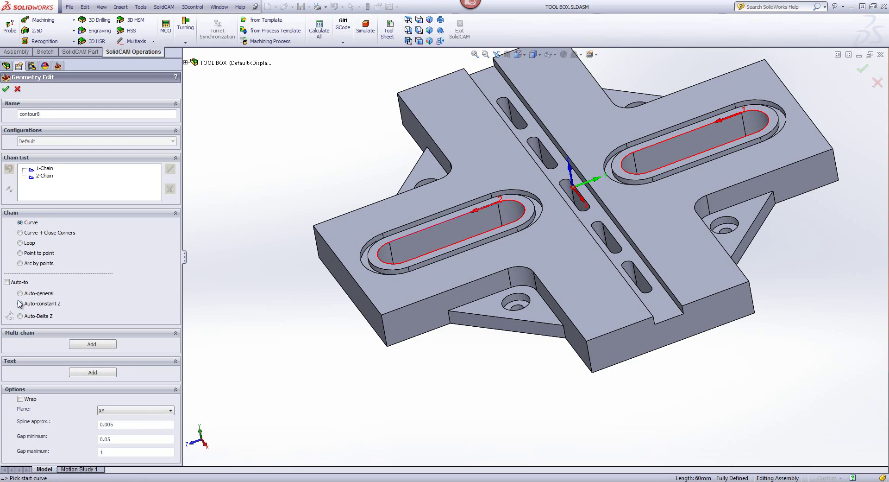
left_click(6, 89)
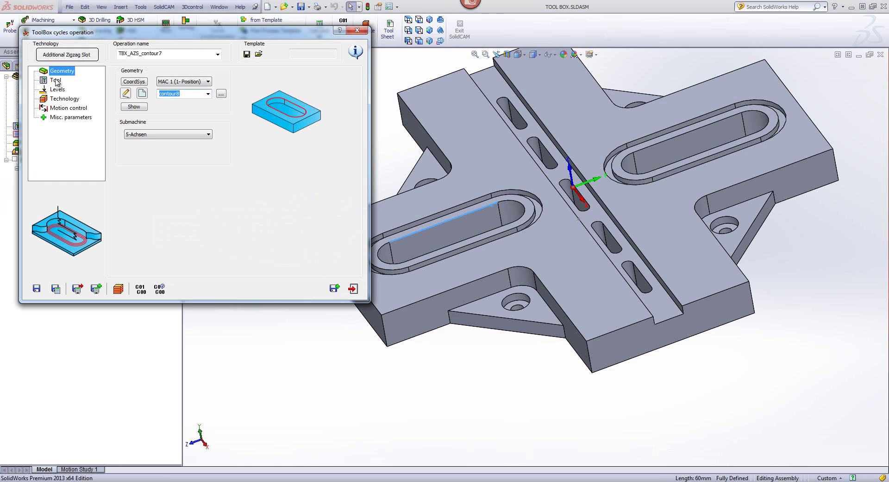
- Assign tool number 1, the 10 mm end mill, to the Additional Zigzag Slot operation
left_click(55, 81)
left_click(167, 204)
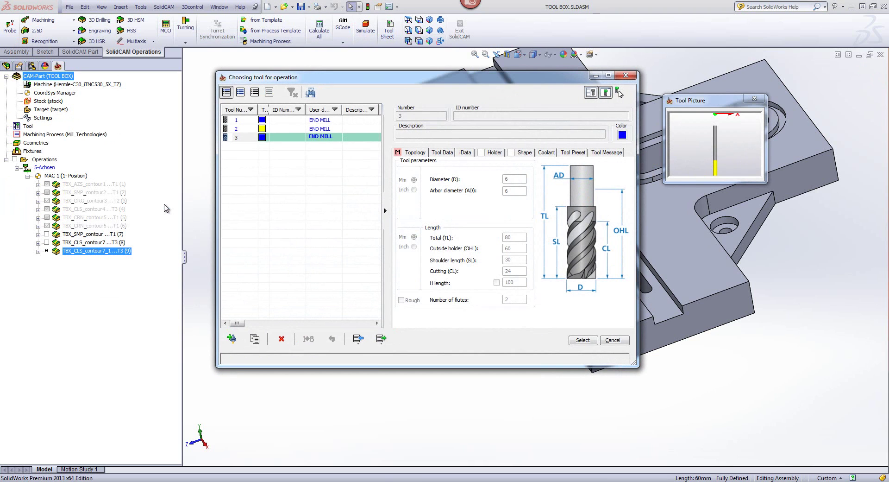
left_click(290, 121)
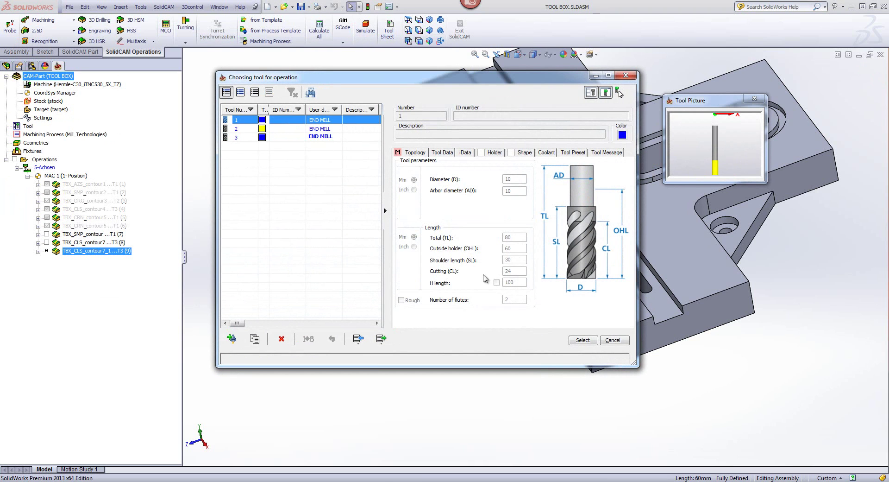
left_click(582, 340)
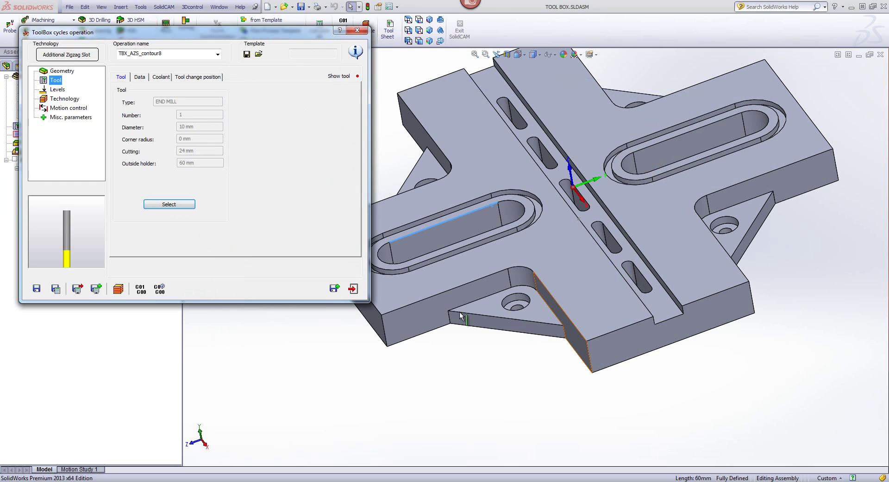
- Set the operation's upper level from the part's top face
left_click(58, 89)
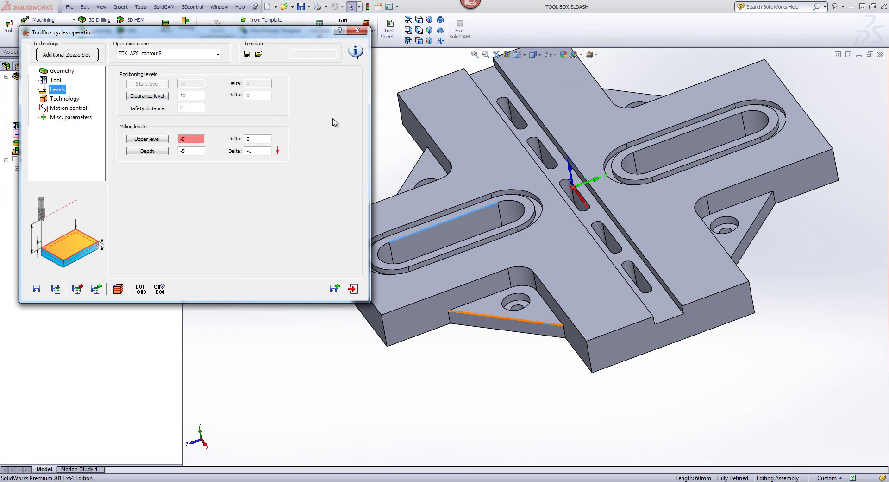
left_click(156, 139)
left_click(472, 120)
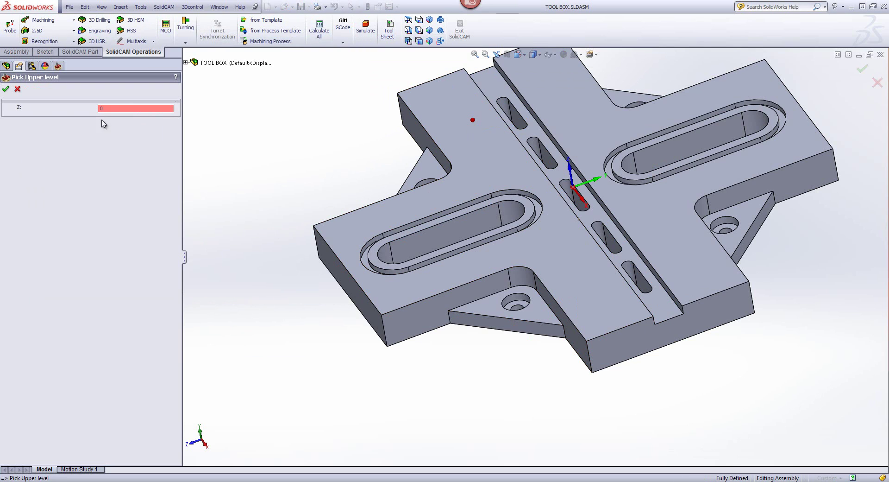
left_click(6, 91)
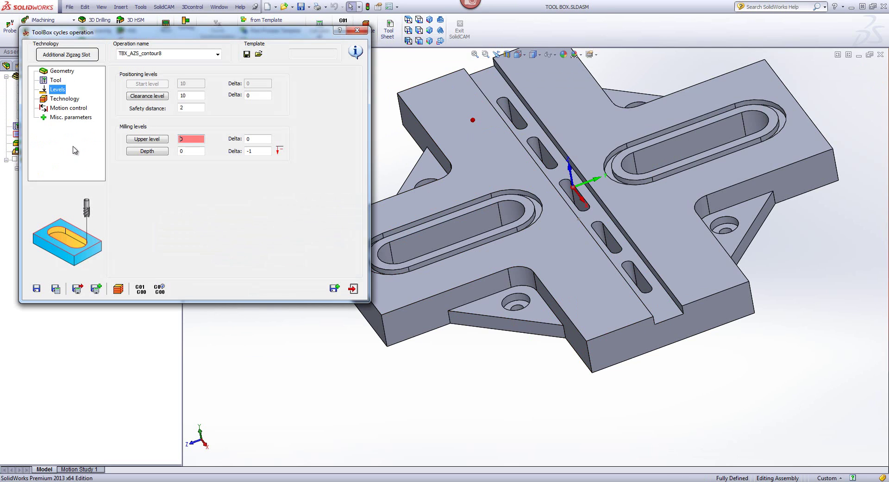
- Set the milling depth from the lower corner vertex of the part and open the operation's technology parameters
left_click(147, 152)
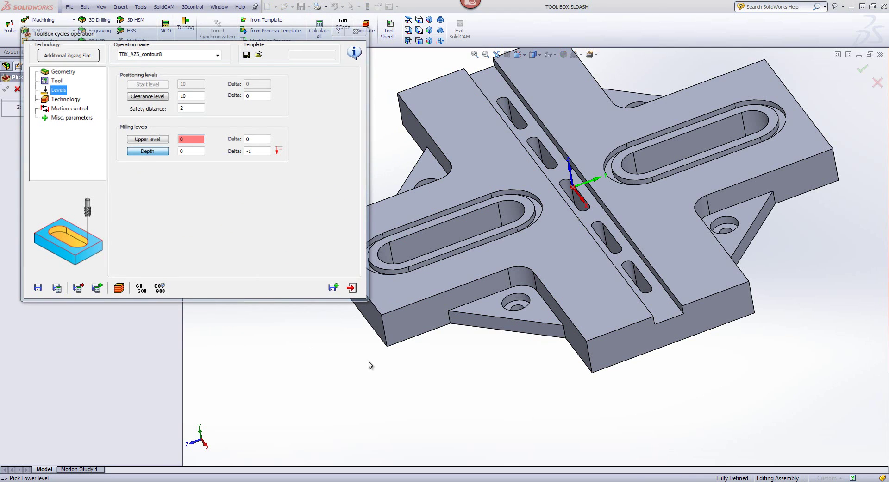
left_click(387, 347)
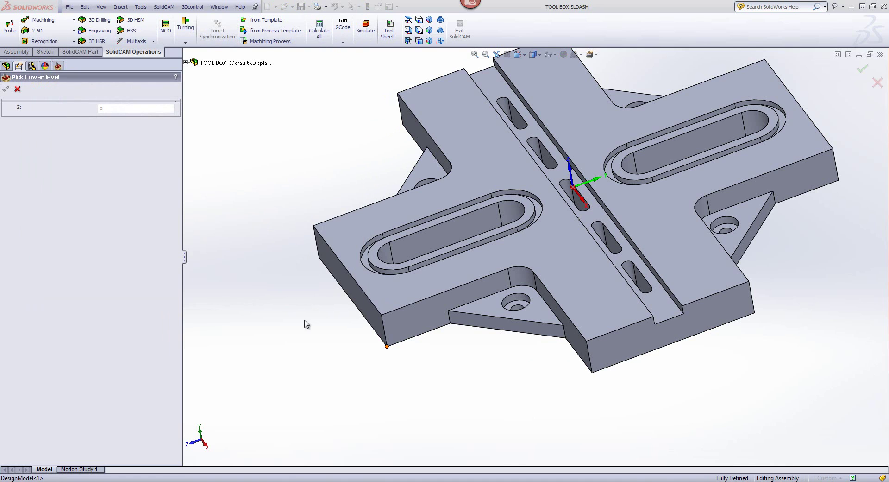
left_click(7, 89)
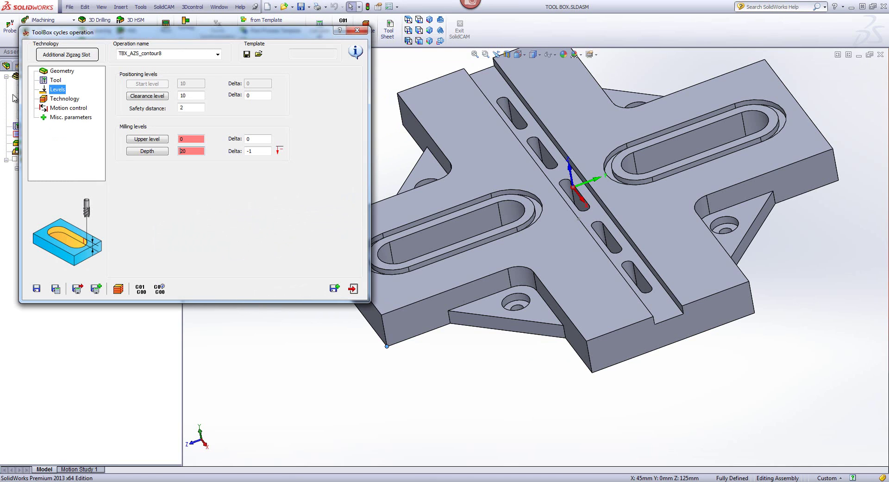
left_click(63, 100)
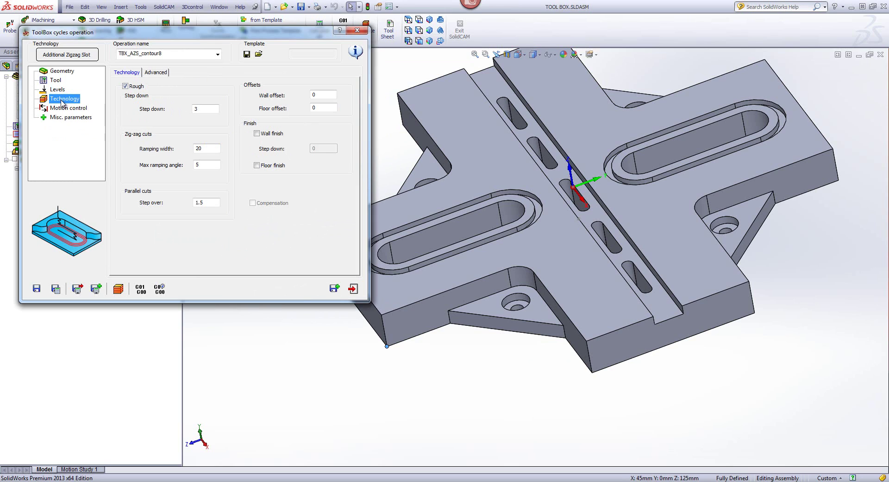
- Set the zigzag cuts' maximum ramping angle to 3 and the parallel cuts' step over to 2, keeping the 3 mm step down
left_click(203, 107)
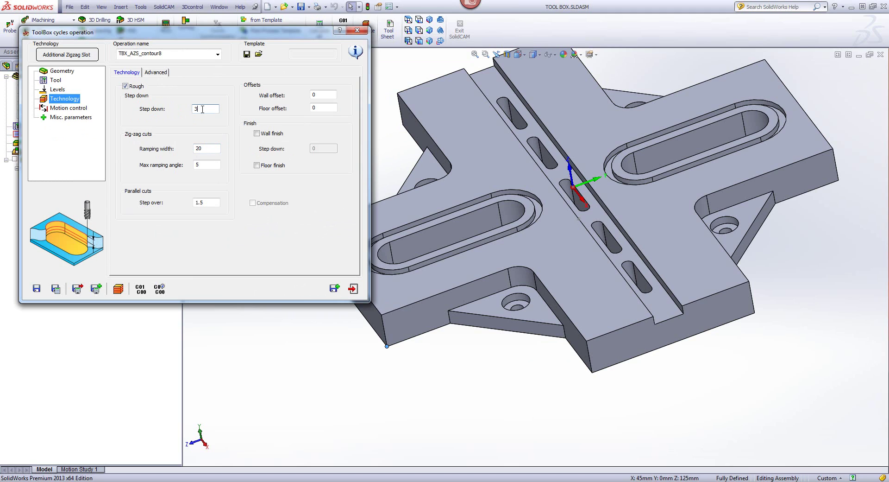
left_click(207, 148)
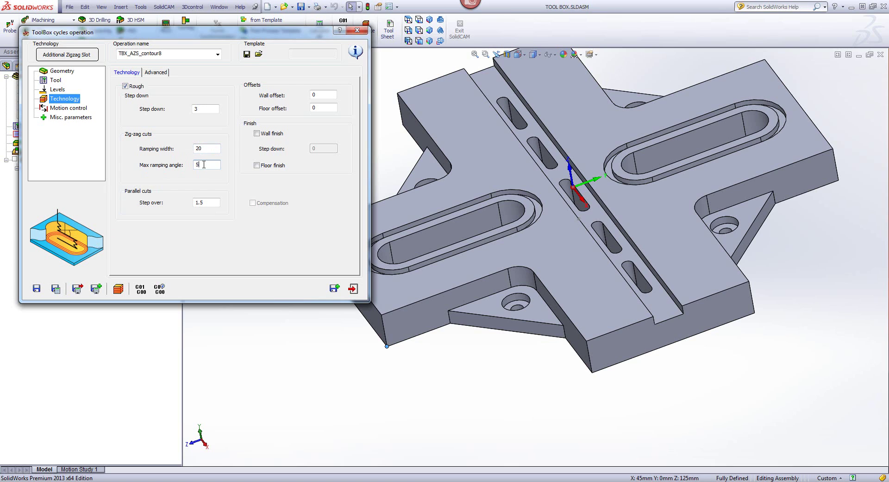
type("3")
left_click(206, 203)
left_click_drag(207, 202, 166, 210)
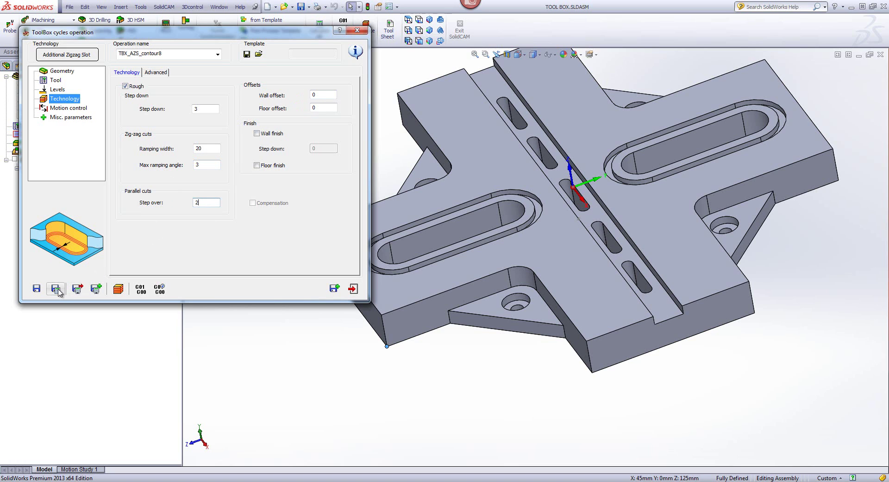
- Simulate the Additional Zigzag Slot operation with solid verification, advancing the tool through the first slot step by step
left_click(118, 288)
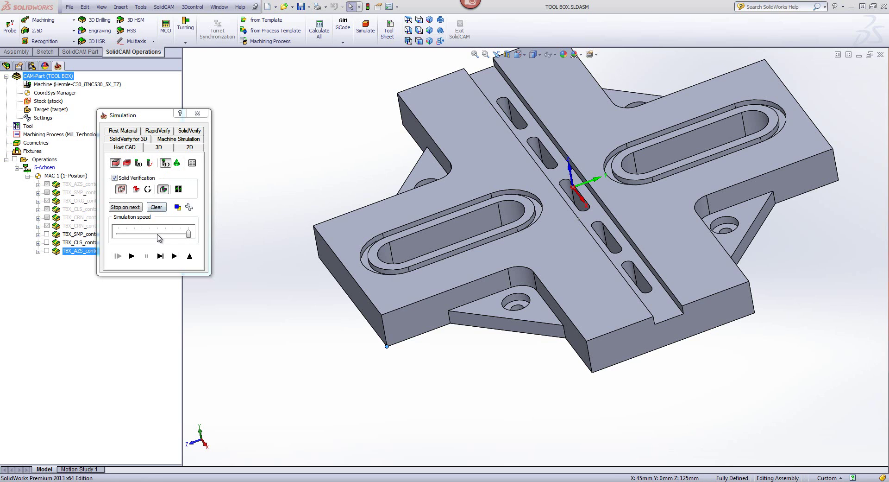
left_click(160, 256)
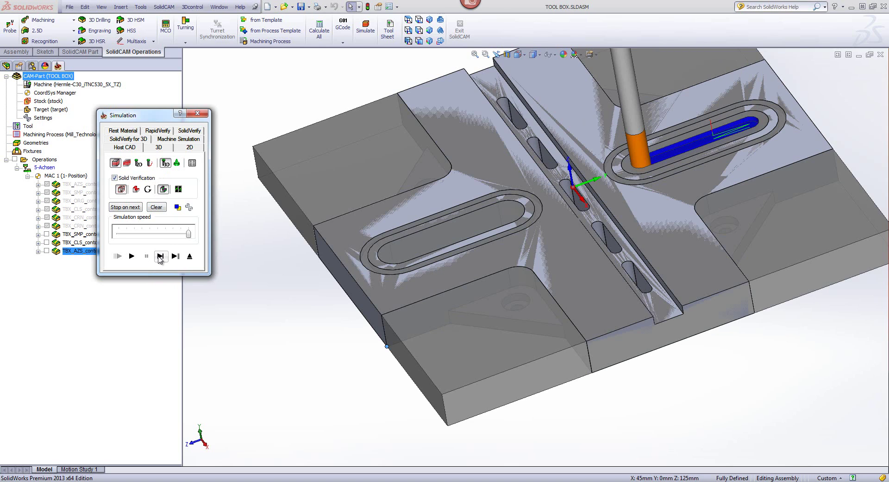
left_click(160, 260)
left_click(160, 260)
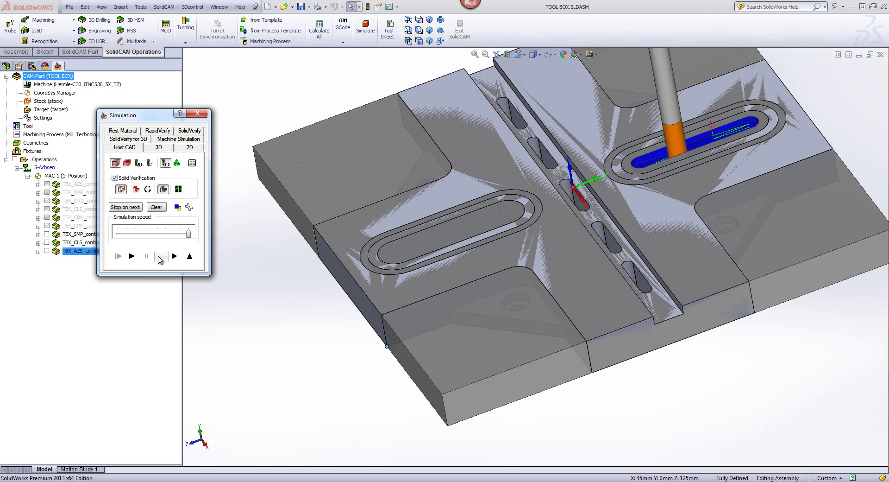
left_click(160, 259)
left_click(160, 259)
left_click(160, 259)
left_click(160, 259)
left_click(160, 260)
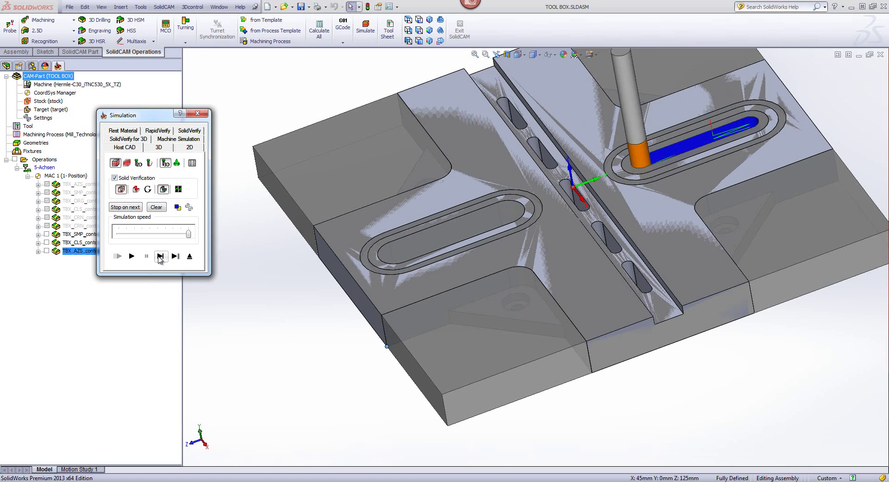
left_click(160, 259)
left_click(160, 257)
left_click(160, 256)
left_click(160, 256)
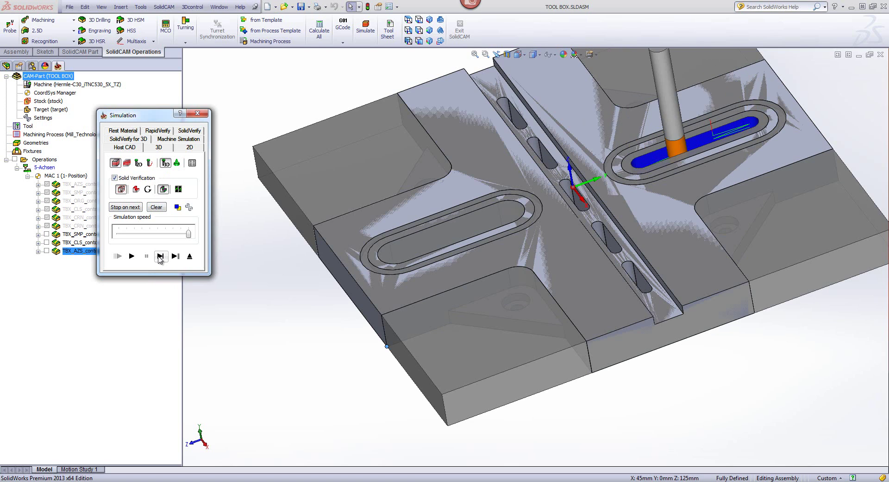
left_click(160, 256)
left_click(160, 256)
left_click(161, 256)
left_click(160, 256)
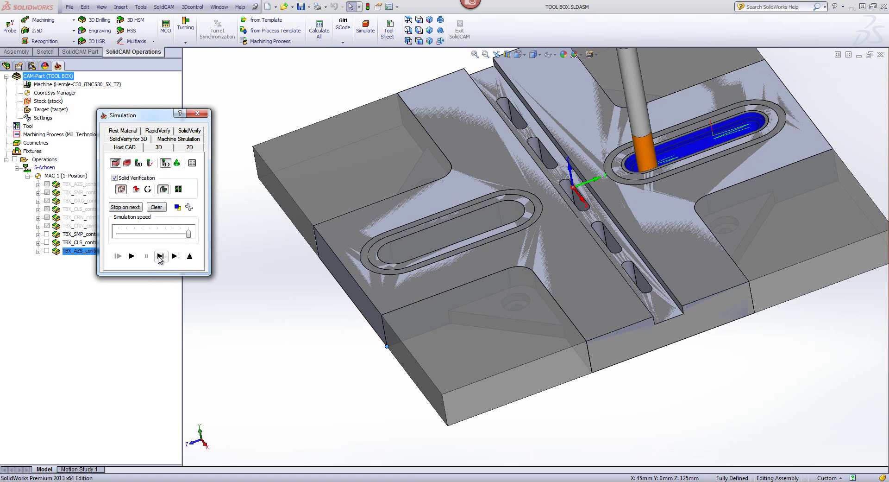
left_click(160, 256)
left_click(160, 256)
left_click(160, 256)
left_click(160, 256)
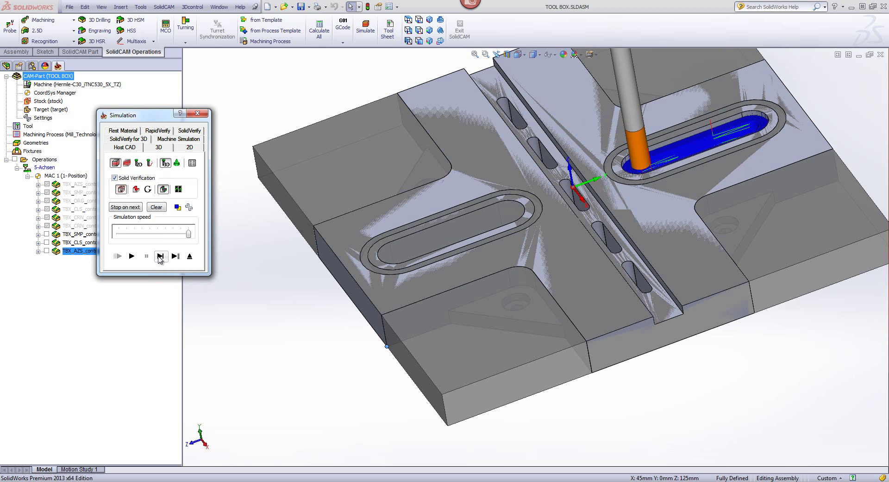
left_click(160, 256)
left_click(160, 256)
left_click(160, 256)
left_click(160, 256)
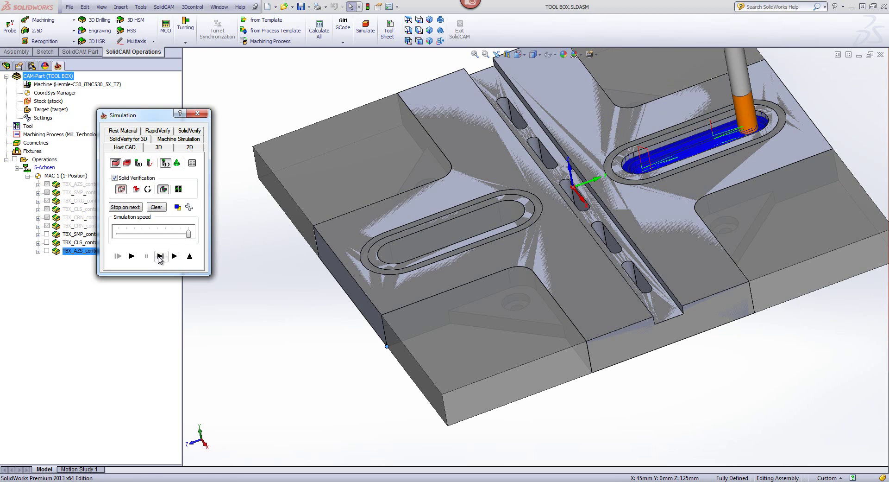
left_click(160, 256)
left_click(160, 256)
left_click(160, 256)
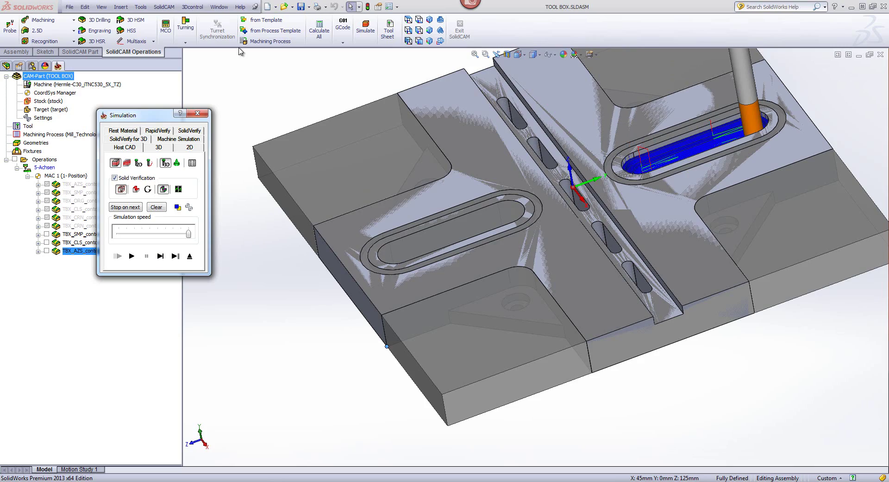
- Examine the cut and toolpath inside the slot up close, and play the remaining simulation at about half speed
scroll(595, 155, "down", 4)
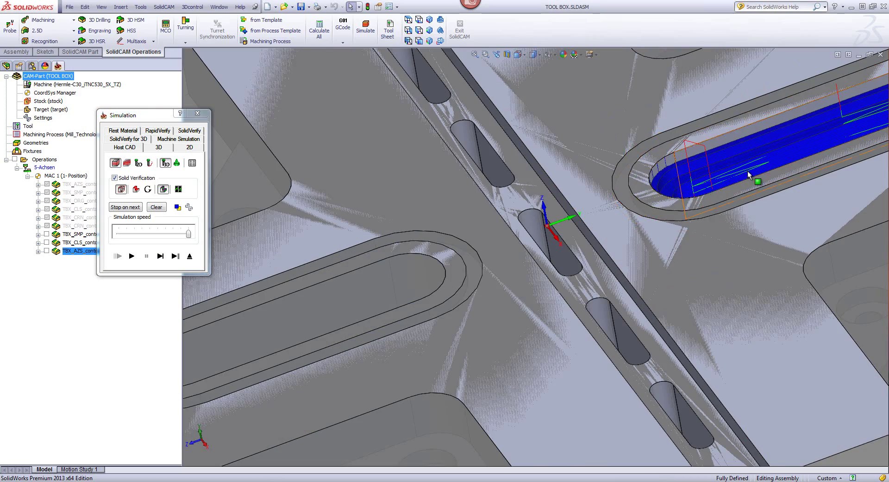
middle_click_drag(748, 174, 736, 148)
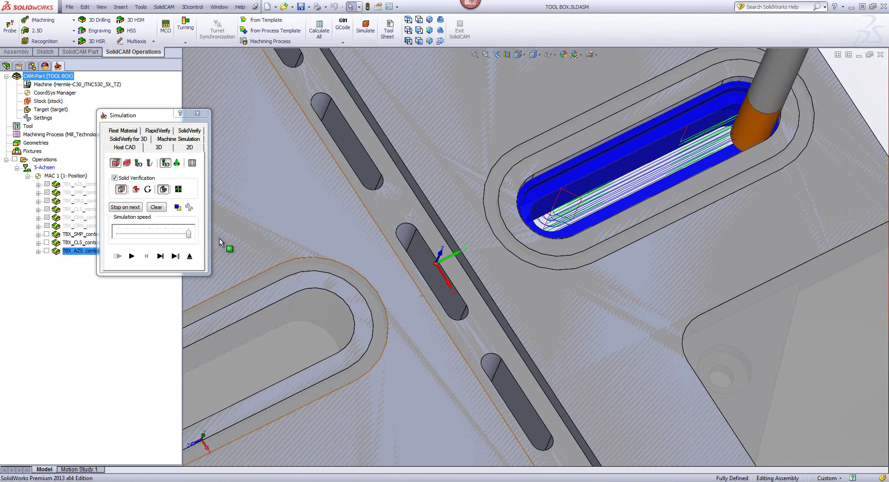
left_click(162, 256)
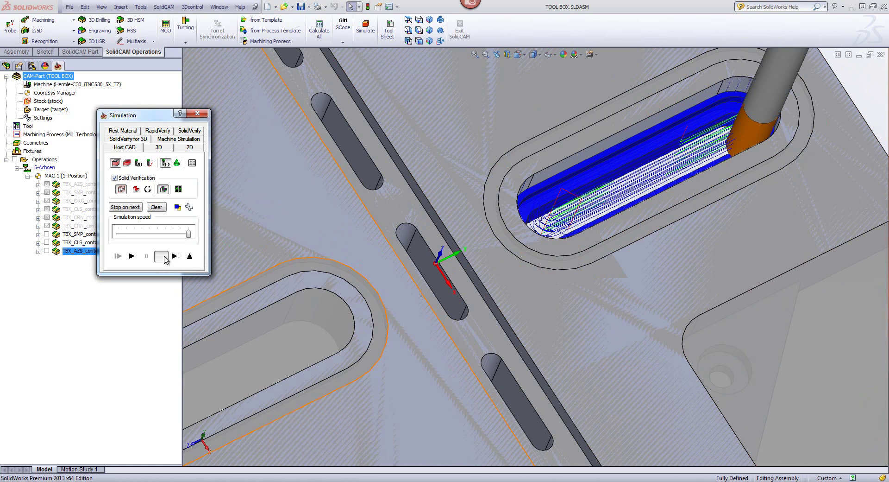
left_click(149, 234)
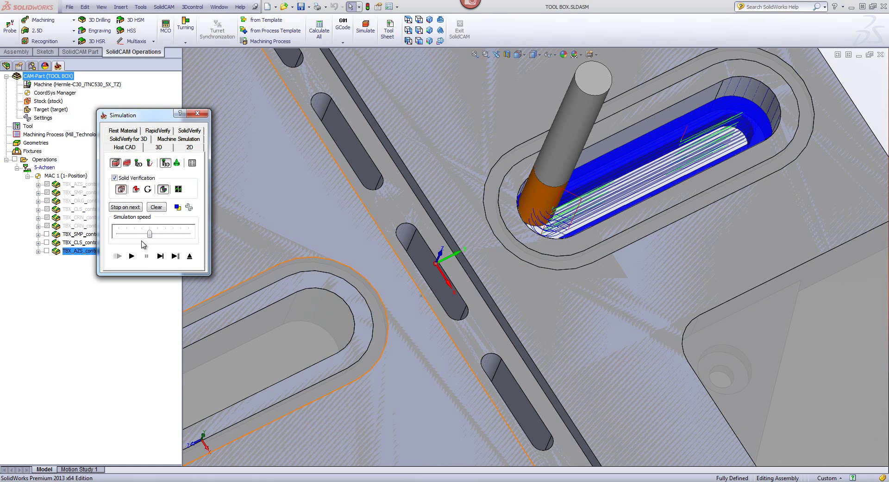
left_click(133, 257)
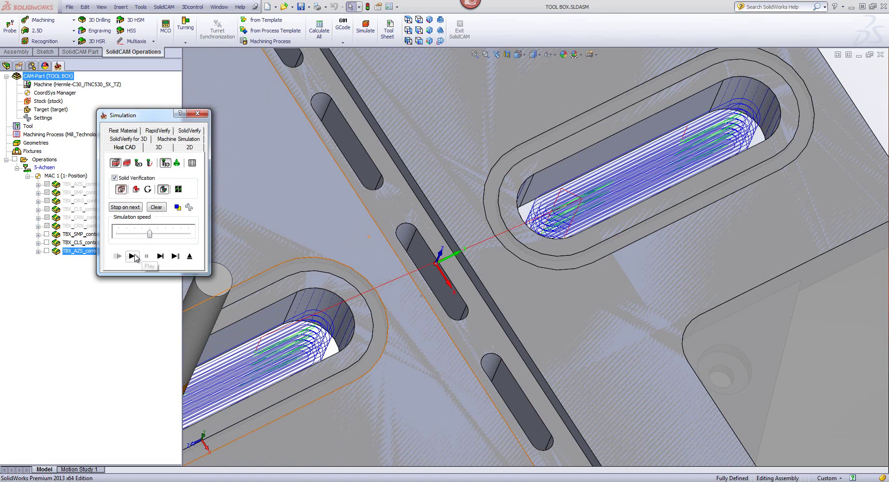
- Exit the simulation, then save and close the Additional Zigzag Slot operation
left_click(189, 255)
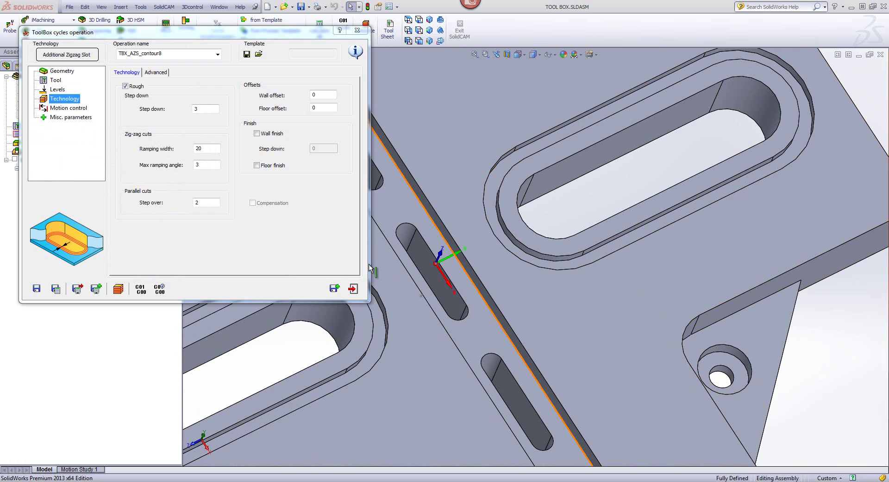
left_click(333, 289)
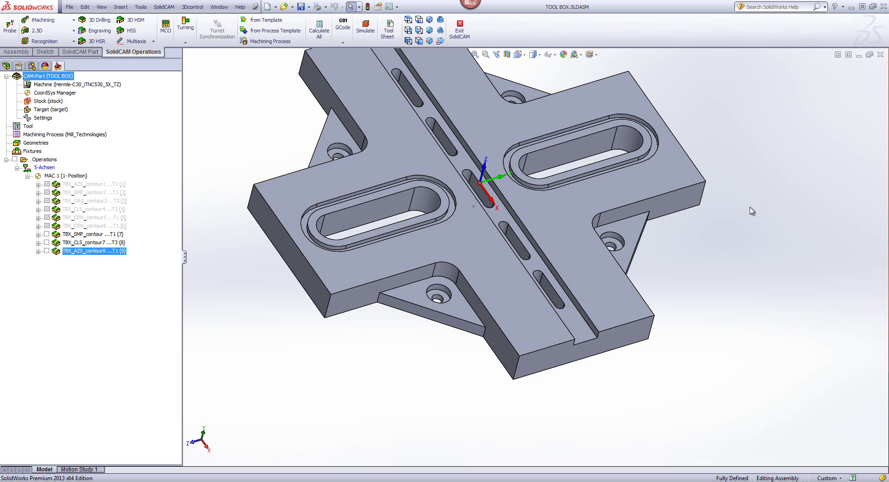
- Add a new ToolBox cycles operation and set its technology to O-Ring
scroll(751, 211, "down", 5)
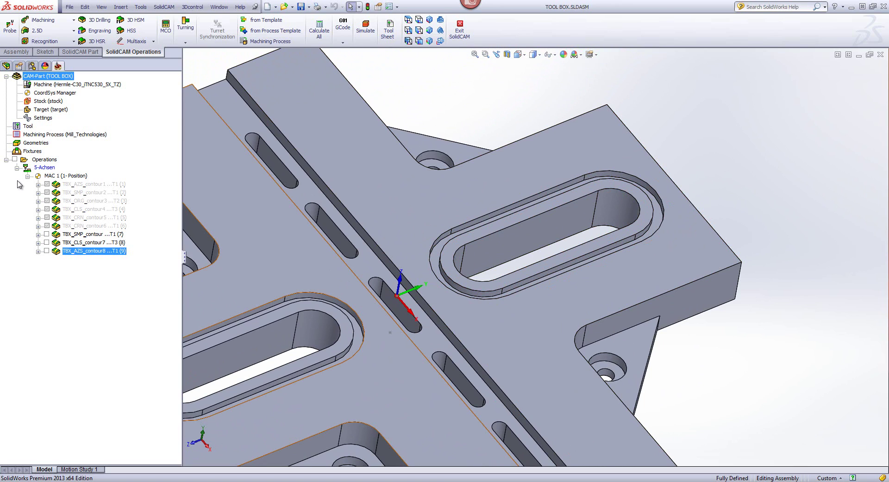
left_click(37, 31)
left_click(53, 124)
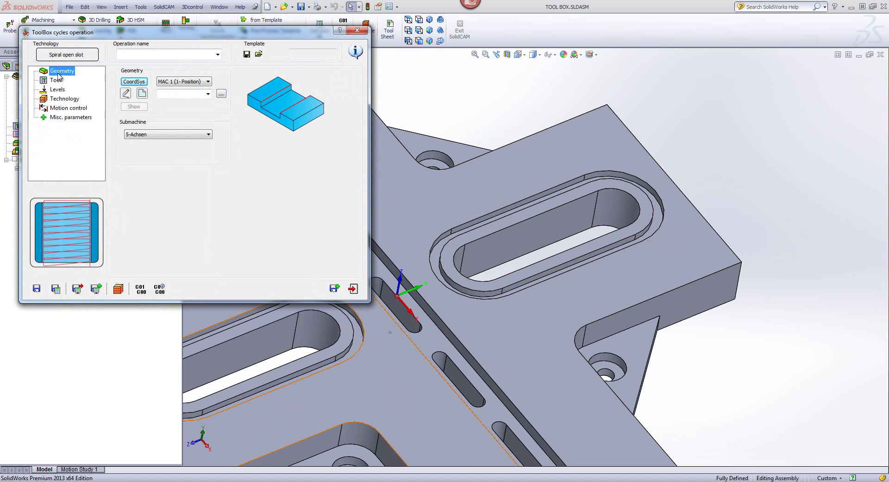
left_click(48, 55)
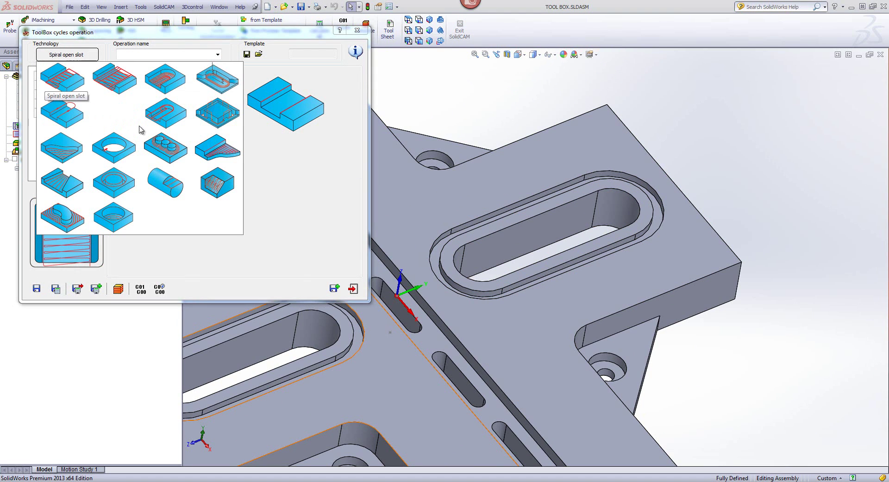
left_click(119, 183)
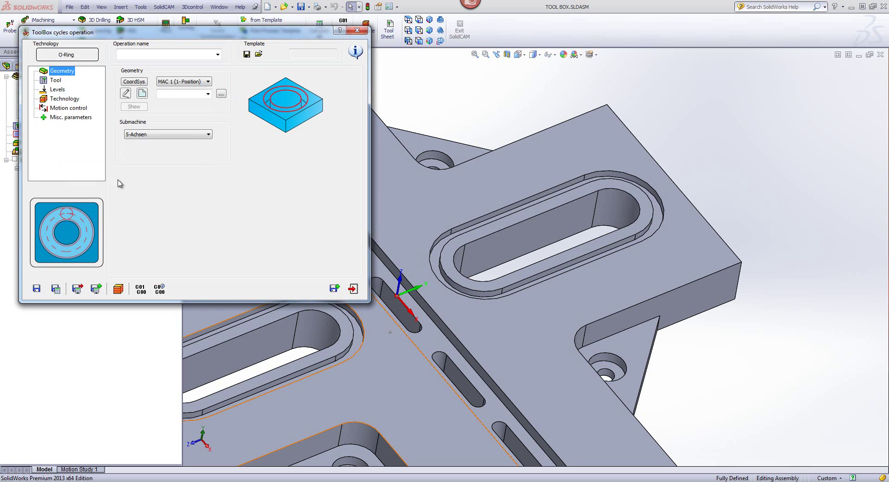
- Start a new geometry with Auto-constant Z chains on the outer and inner edges of the groove around the first large slot
left_click(142, 93)
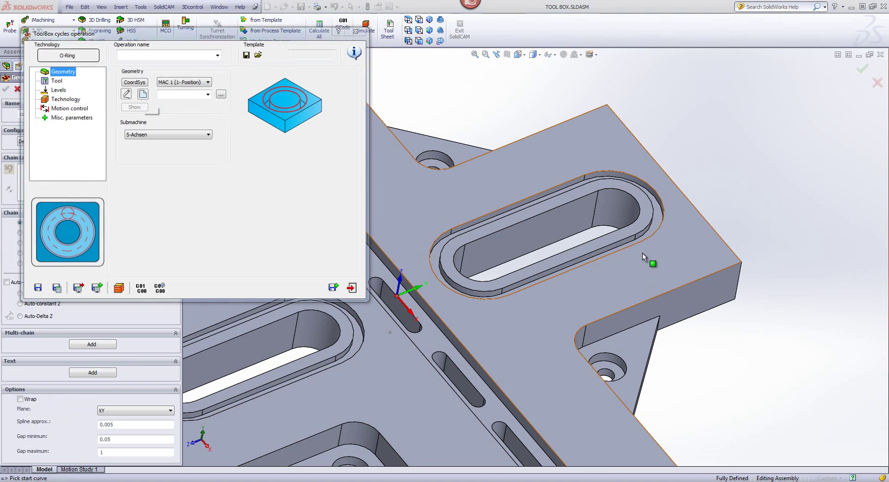
left_click(638, 247)
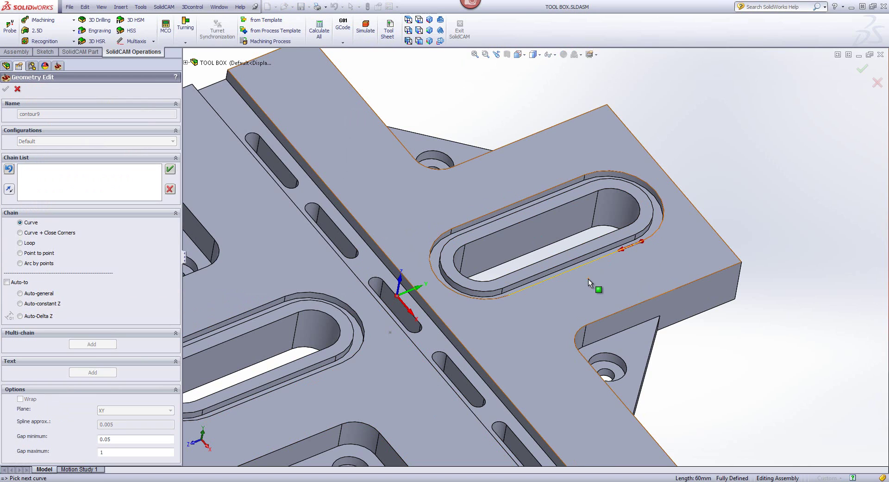
left_click(19, 304)
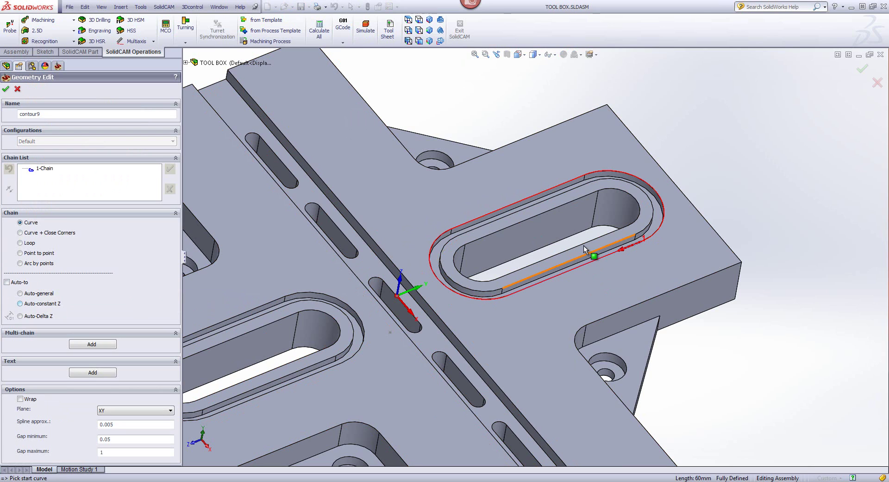
left_click(613, 244)
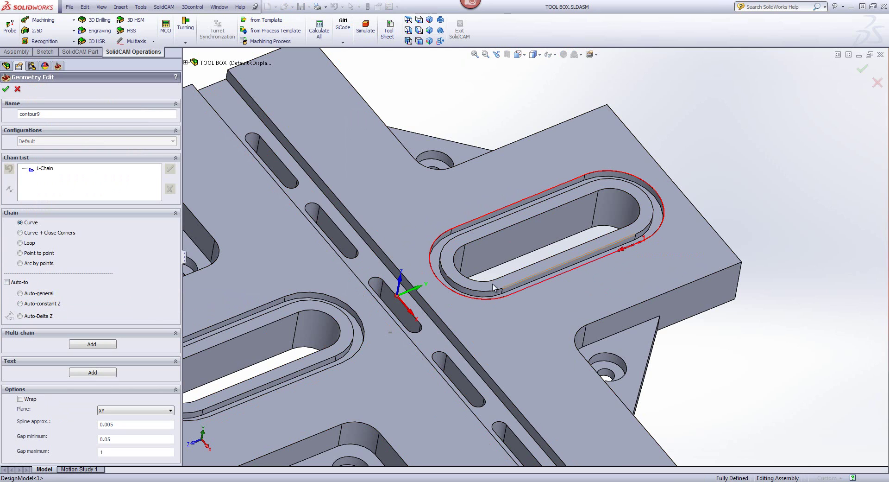
left_click(20, 304)
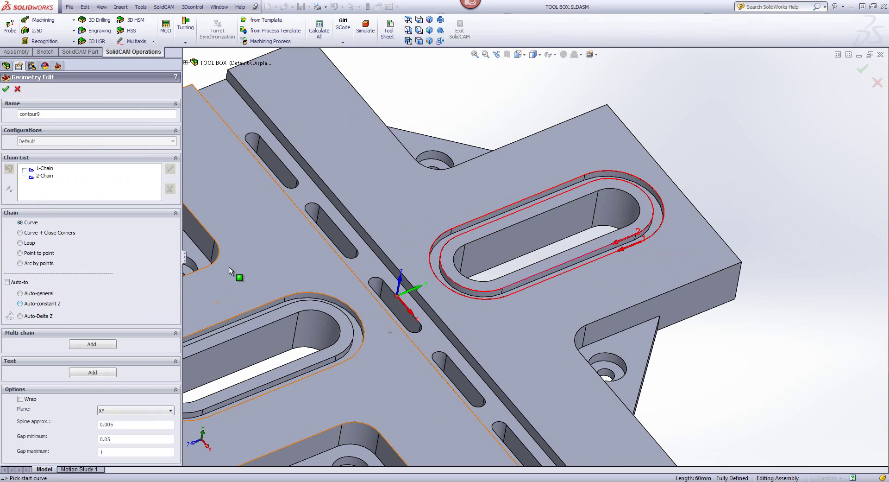
- Add Auto-constant Z chains on the outer and inner groove edges around the other large slot and accept the geometry
left_click(329, 370)
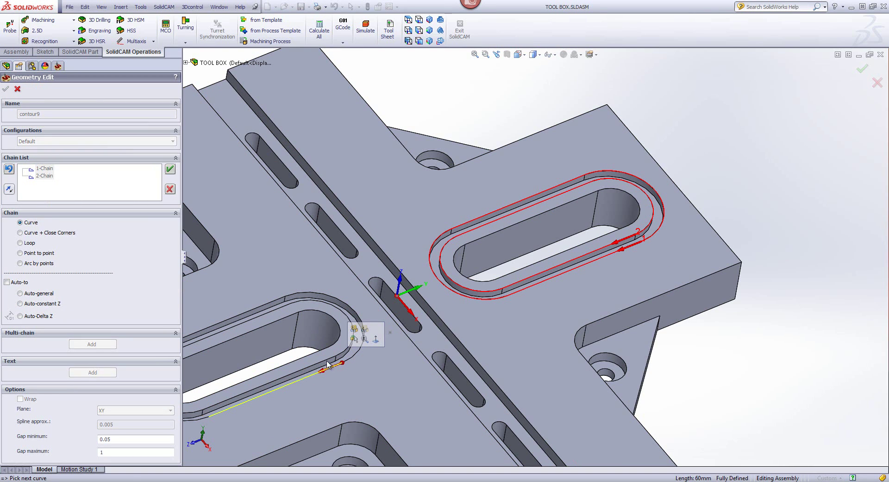
left_click(20, 304)
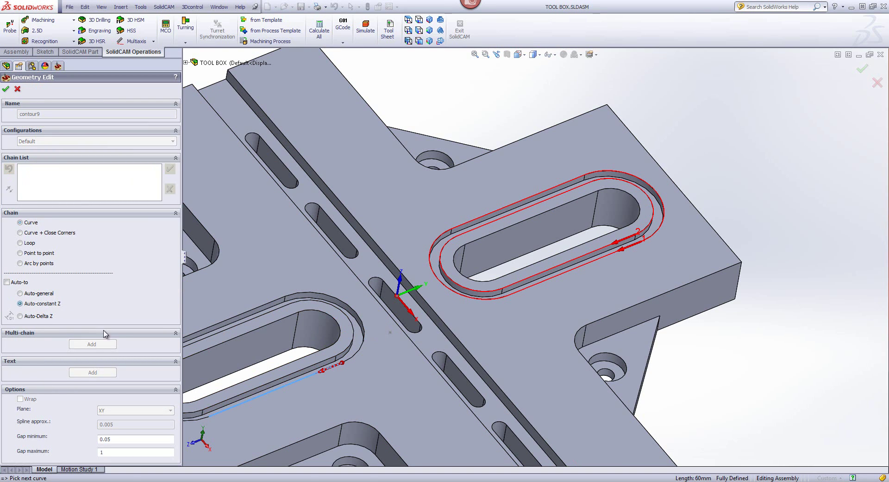
left_click(330, 359)
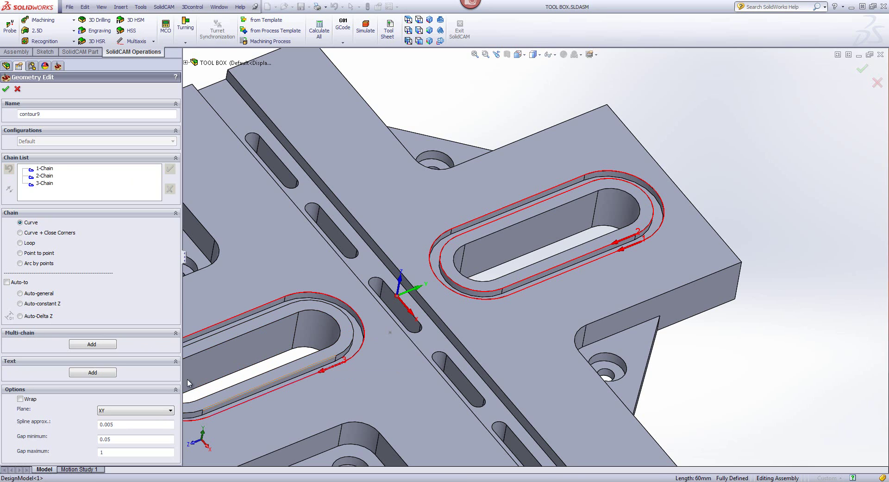
left_click(20, 304)
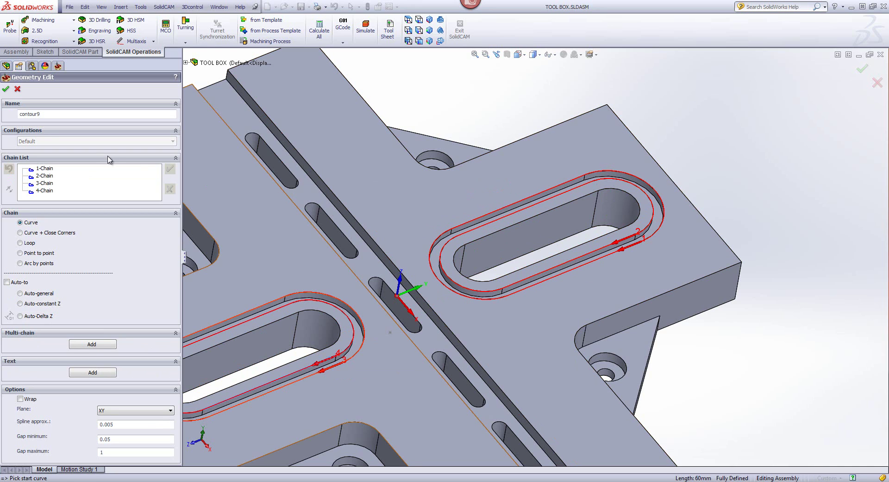
left_click(5, 88)
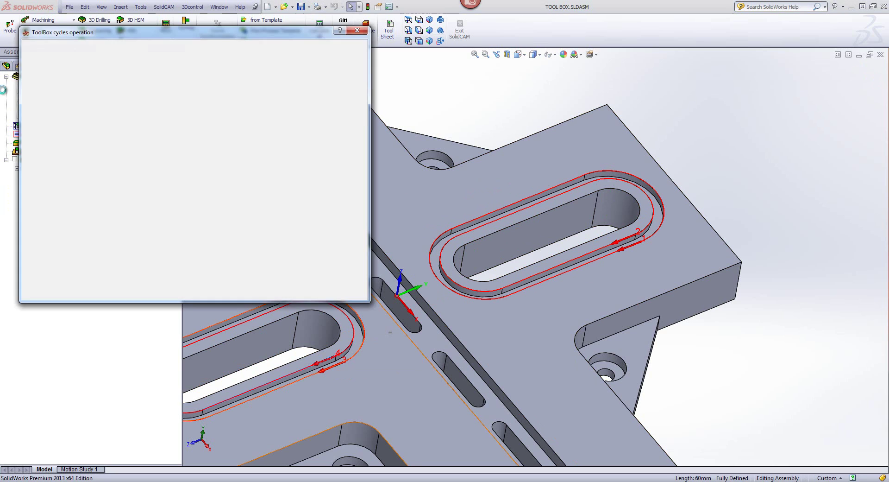
- Assign tool 2, the 3 mm end mill, to the O-Ring operation
left_click(55, 80)
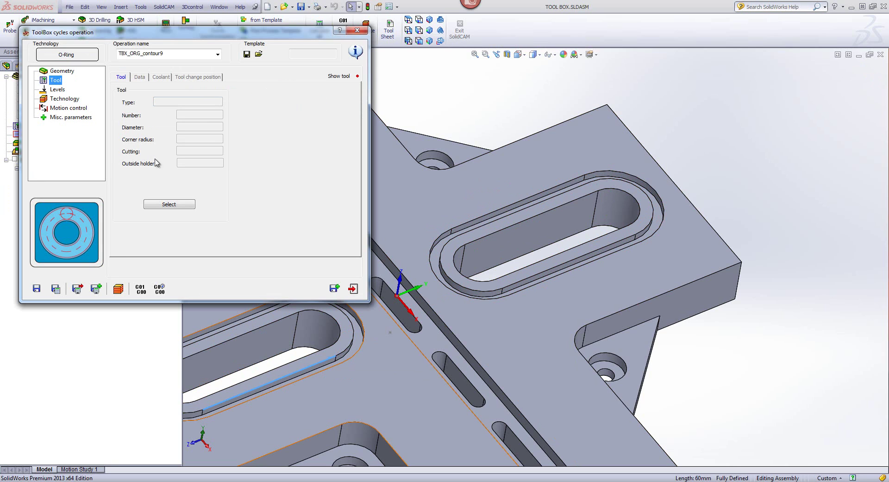
left_click(169, 204)
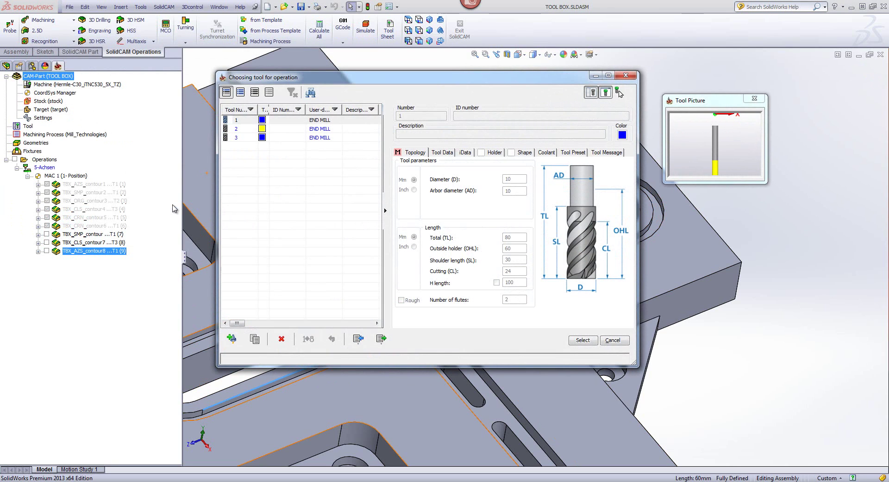
left_click(251, 129)
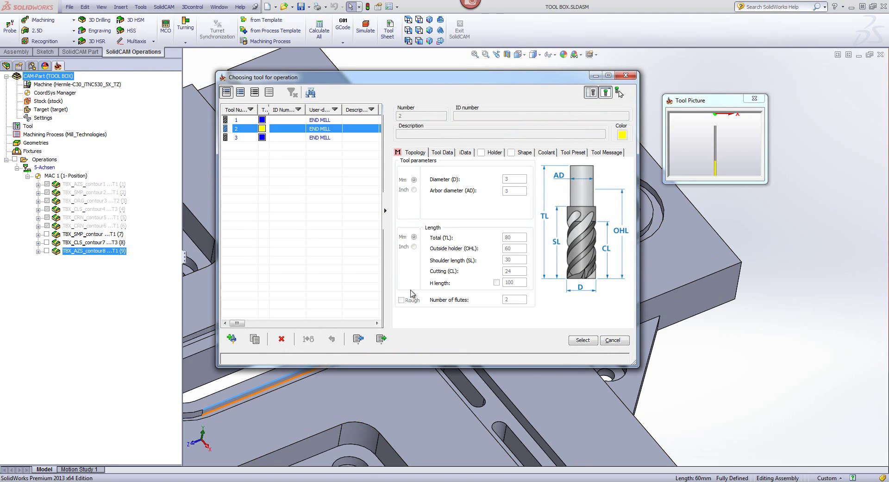
left_click(578, 342)
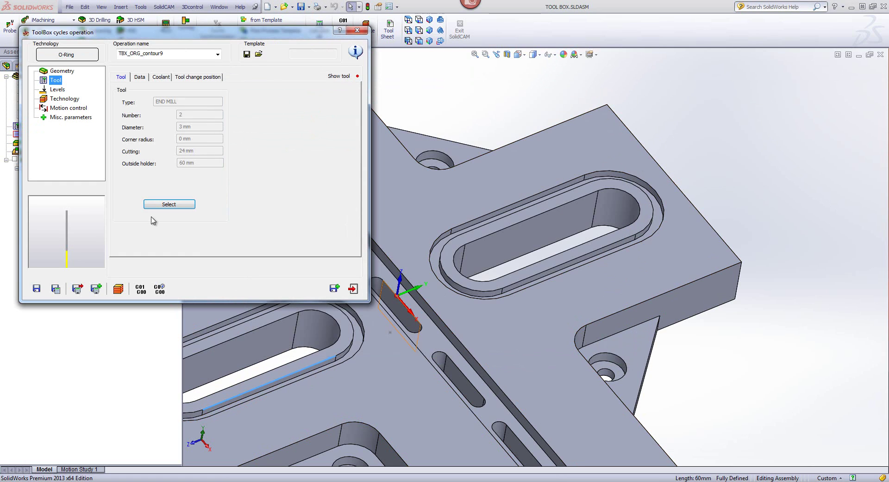
- Define the milling levels by picking the part's top face as upper level and the groove floor around the large slot as depth
left_click(58, 90)
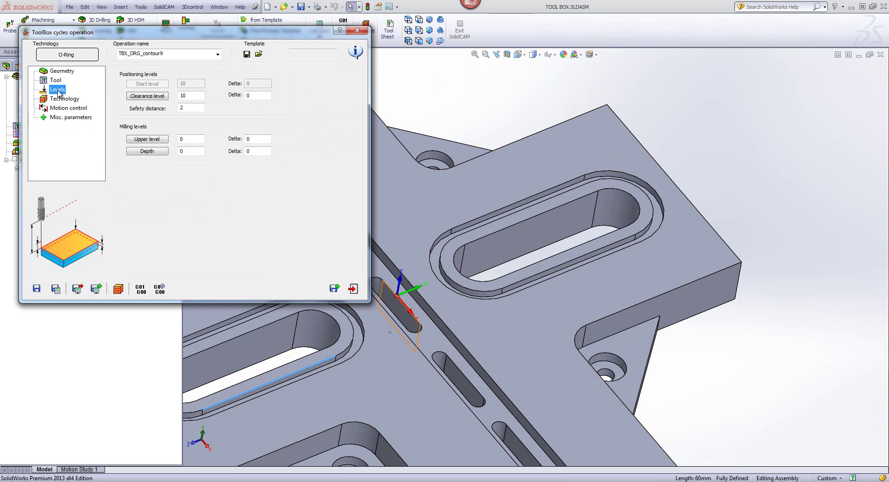
left_click(145, 140)
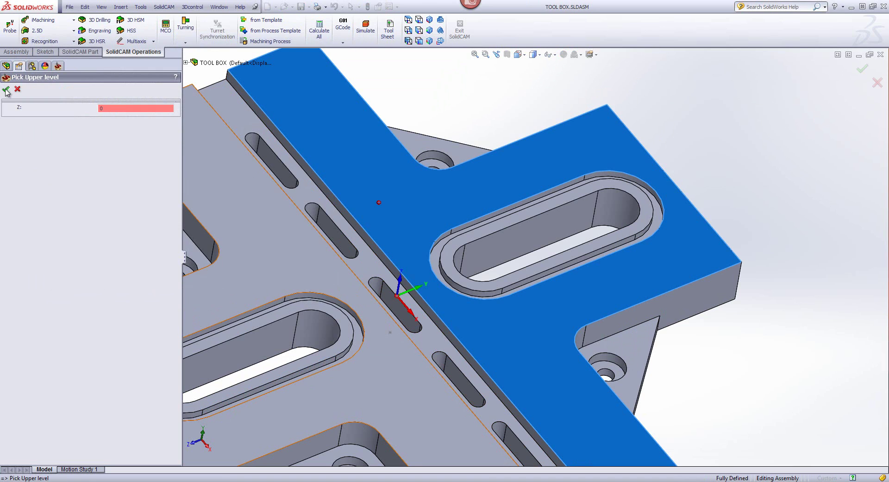
left_click(6, 90)
left_click(144, 151)
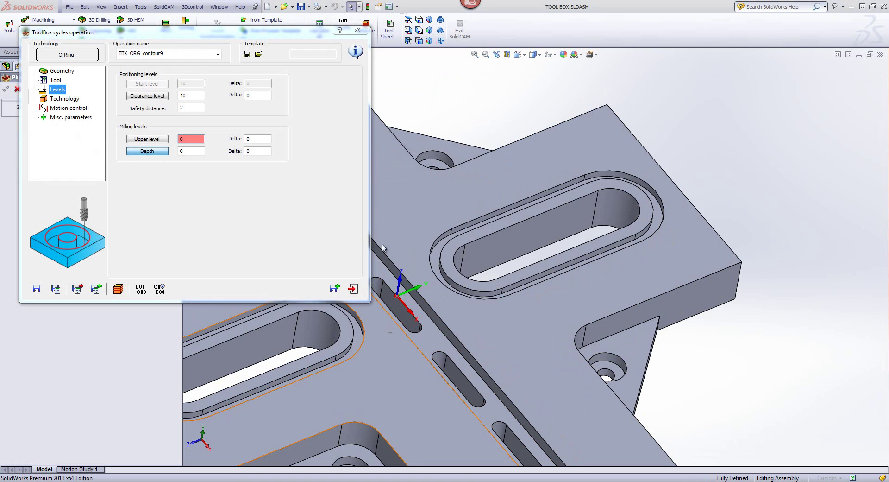
left_click(435, 255)
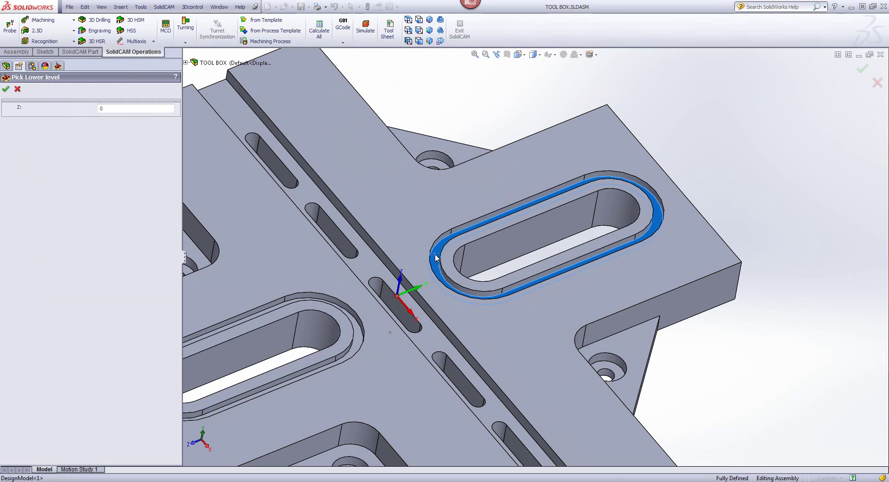
left_click(6, 91)
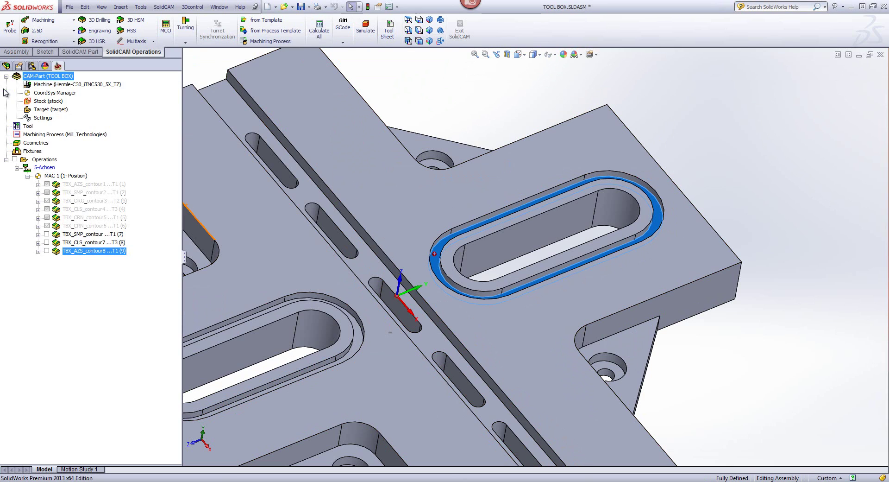
- Set the rough step down to 1 with wall finish enabled, and save and calculate the operation
left_click(61, 99)
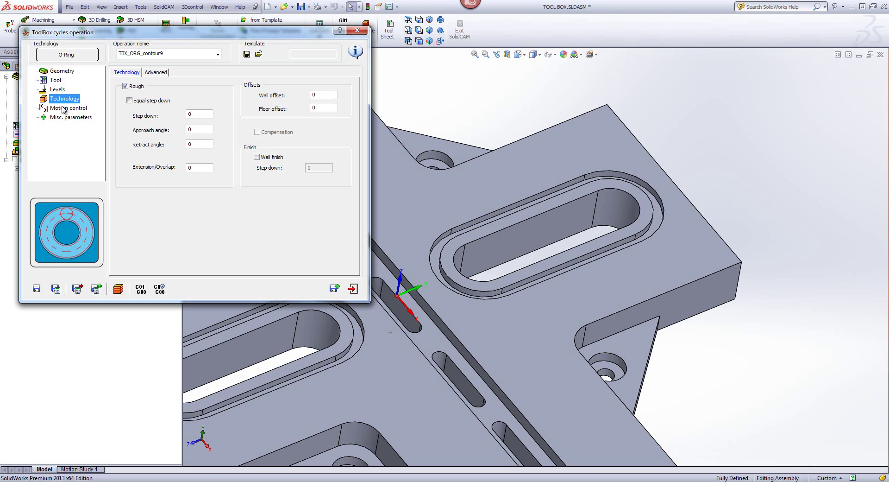
left_click(194, 113)
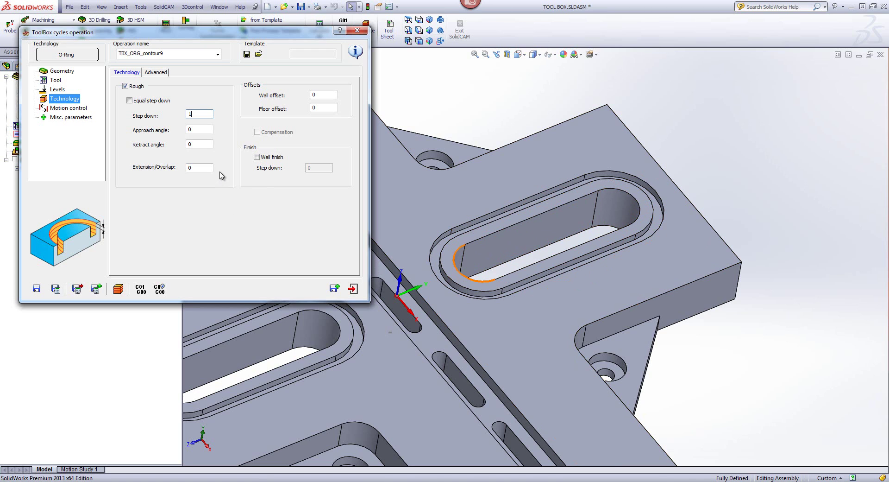
left_click(318, 97)
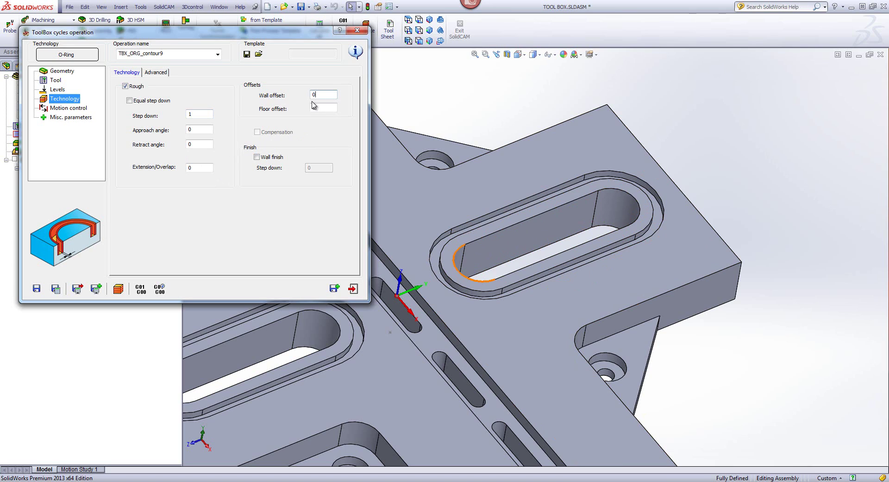
left_click(257, 158)
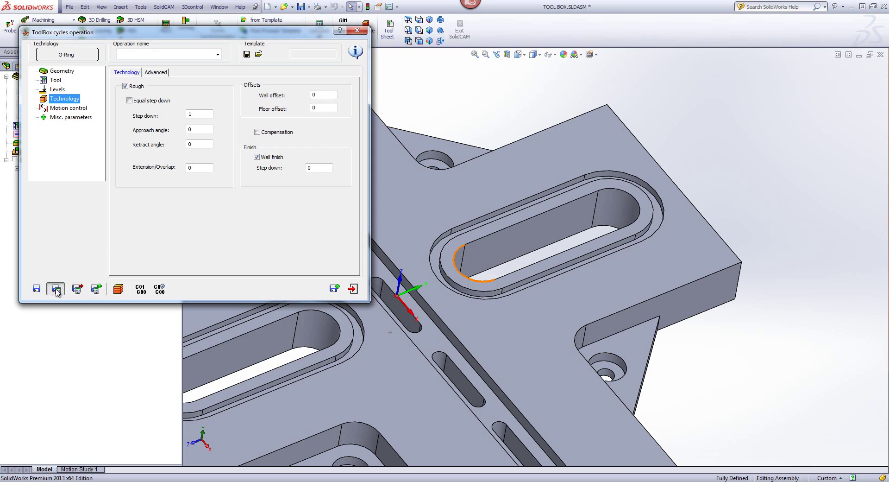
- Simulate the O-Ring operation in Host CAD mode, advancing move by move through the groove passes around both large slots
left_click(120, 289)
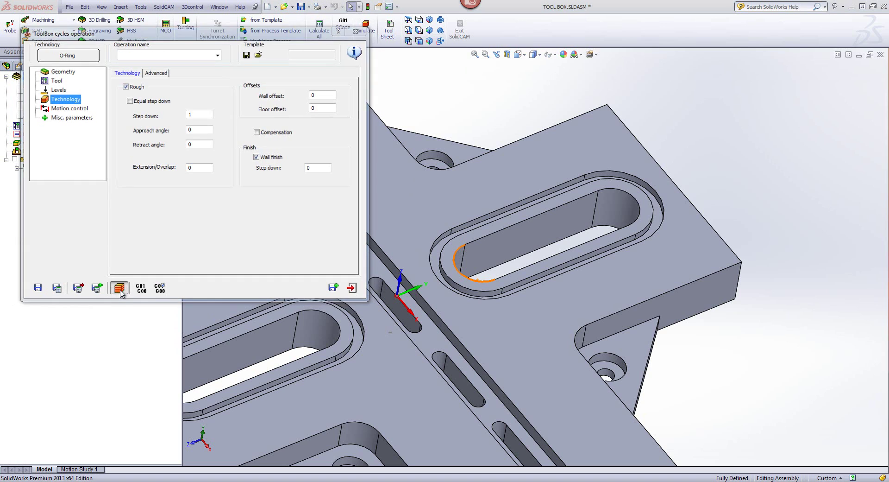
left_click(161, 256)
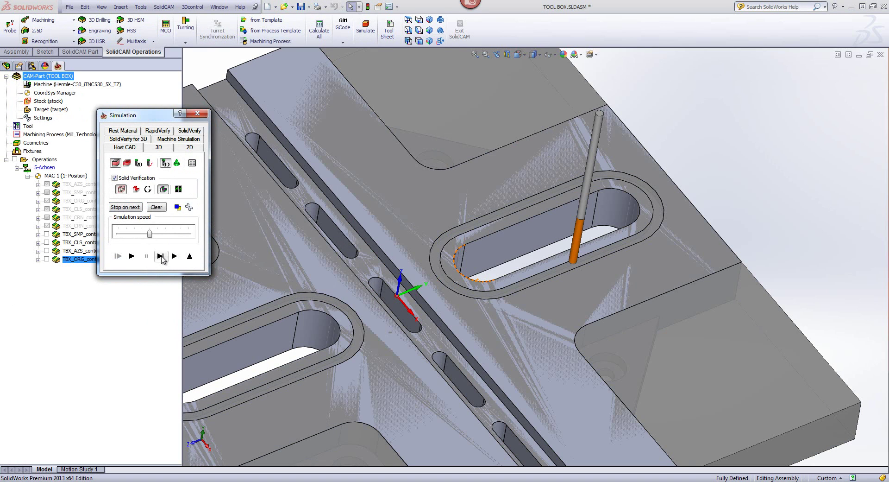
left_click(160, 256)
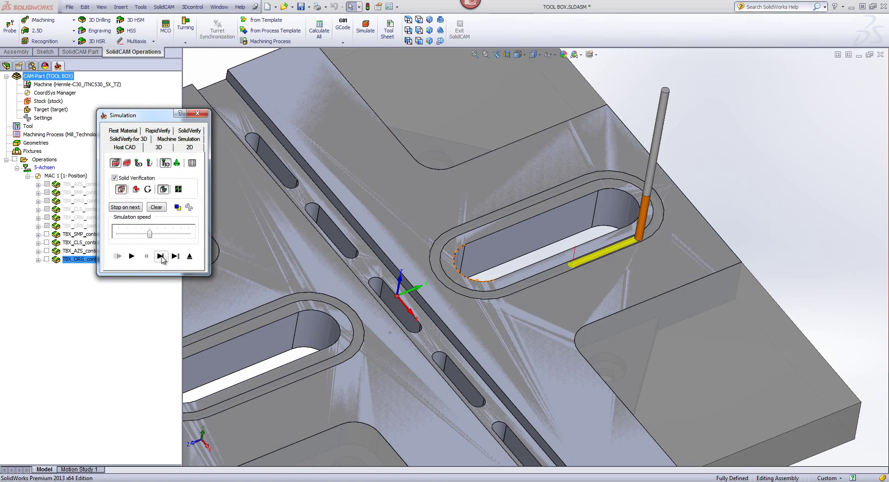
left_click(161, 256)
left_click(160, 256)
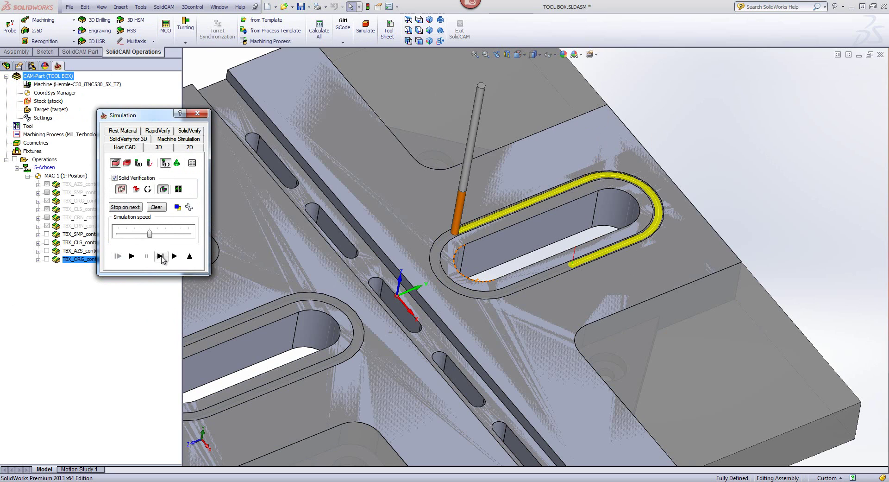
left_click(161, 256)
left_click(160, 256)
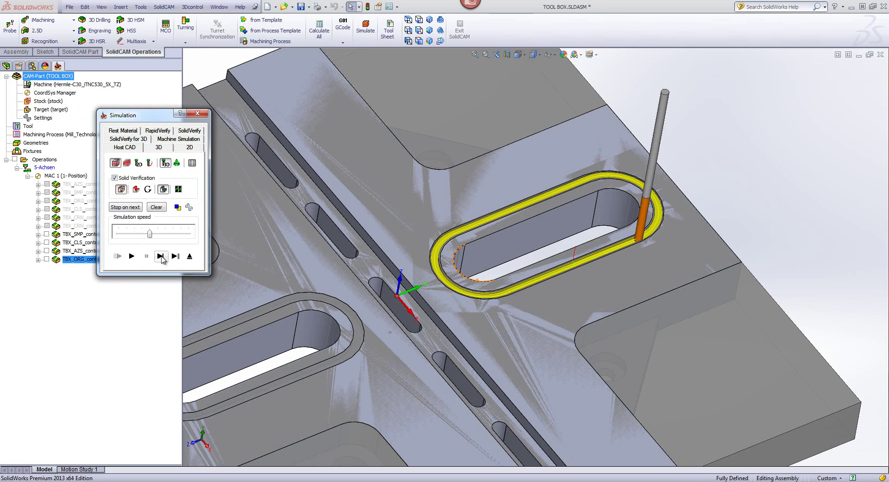
left_click(160, 256)
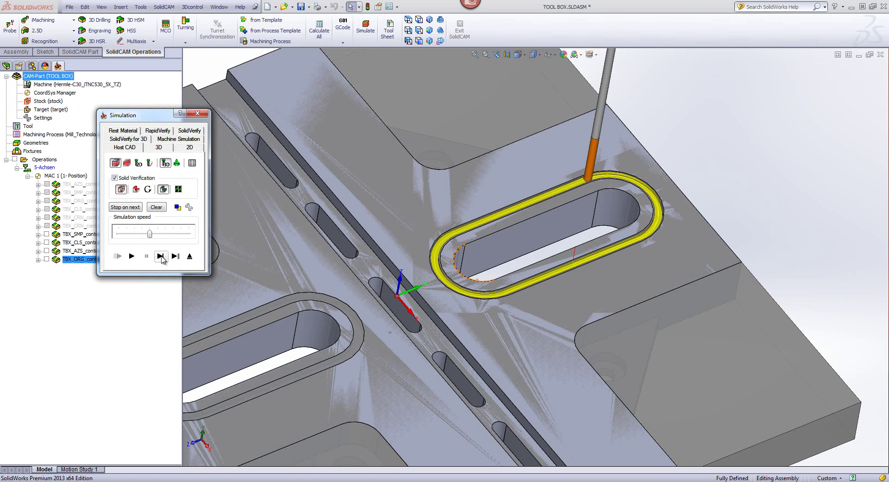
left_click(160, 256)
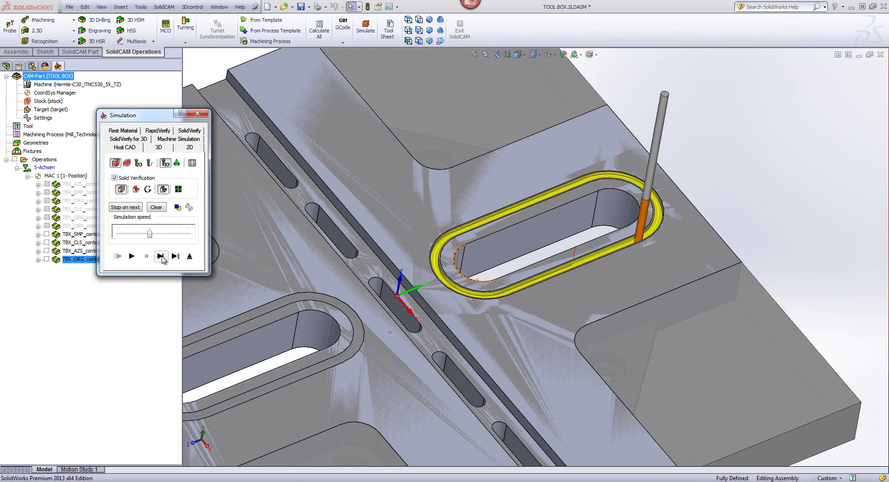
left_click(162, 256)
left_click(162, 257)
left_click(162, 256)
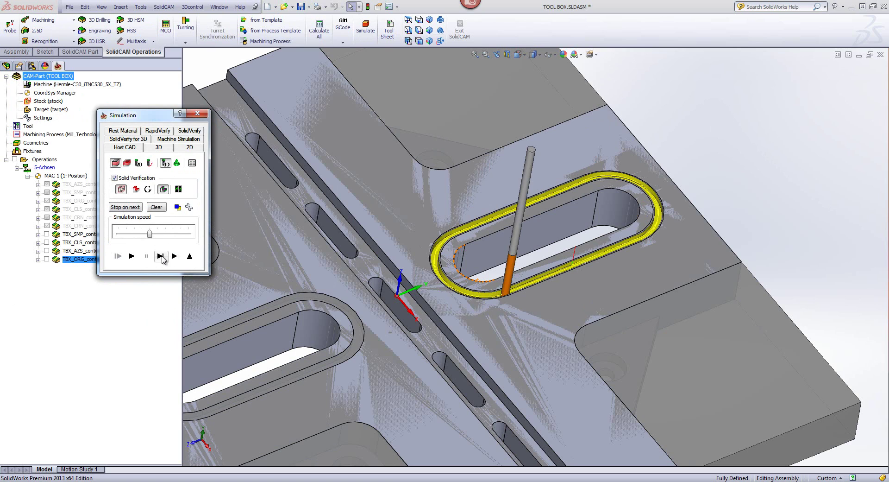
left_click(160, 256)
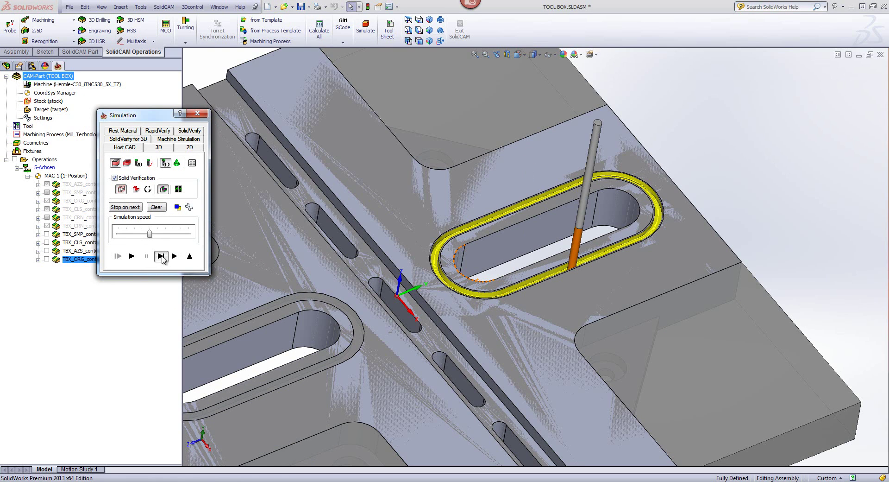
left_click(161, 256)
left_click(161, 256)
left_click(160, 256)
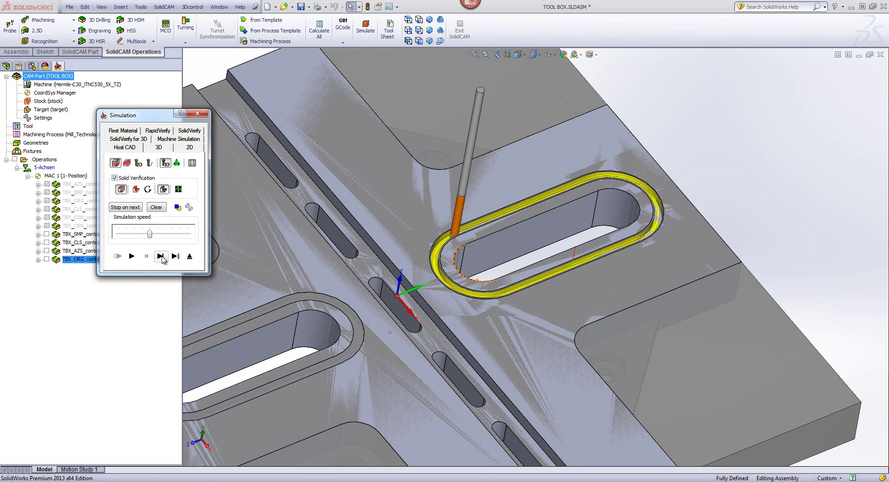
left_click(161, 256)
left_click(161, 256)
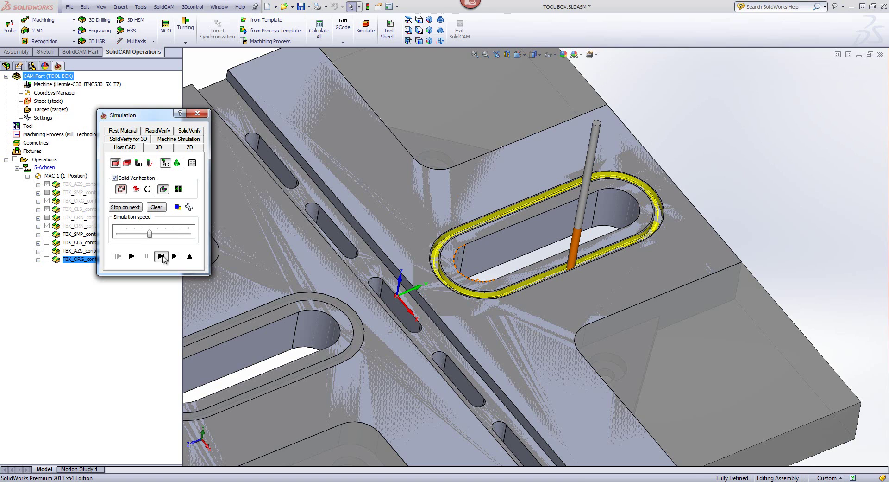
left_click(161, 256)
left_click(161, 256)
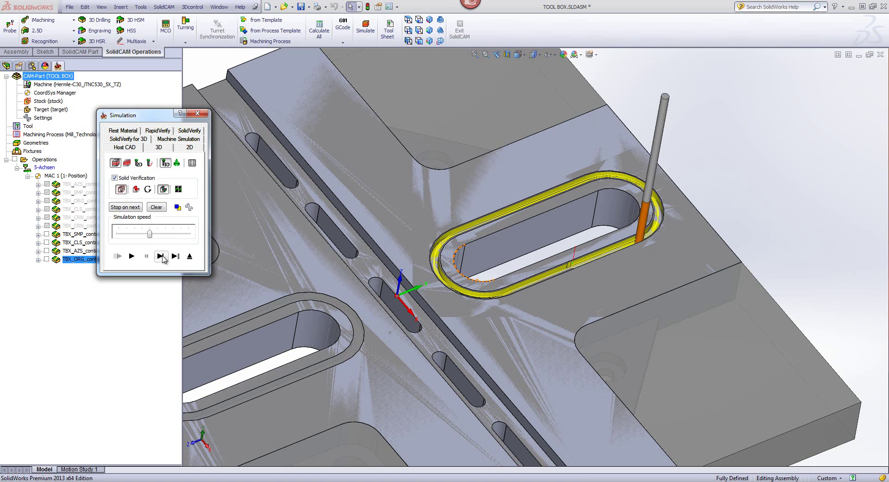
left_click(160, 256)
left_click(160, 256)
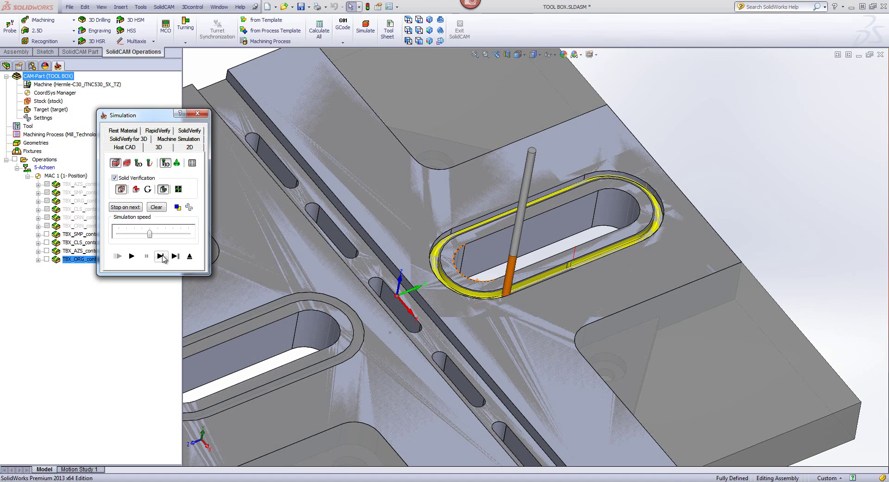
left_click(161, 256)
left_click(160, 256)
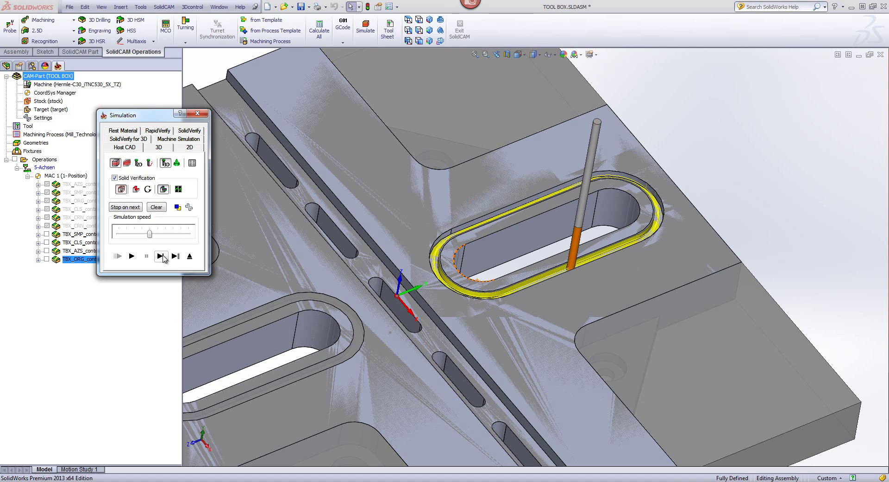
left_click(160, 256)
left_click(160, 256)
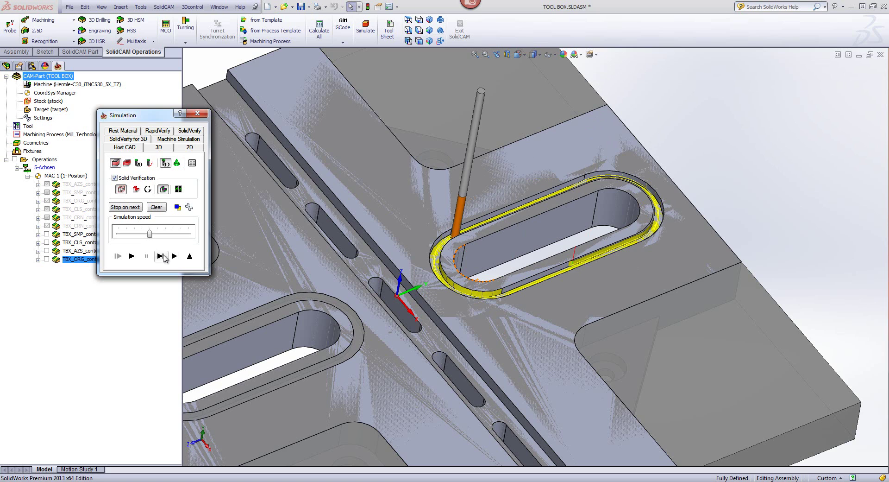
left_click(161, 256)
left_click(161, 256)
left_click(161, 256)
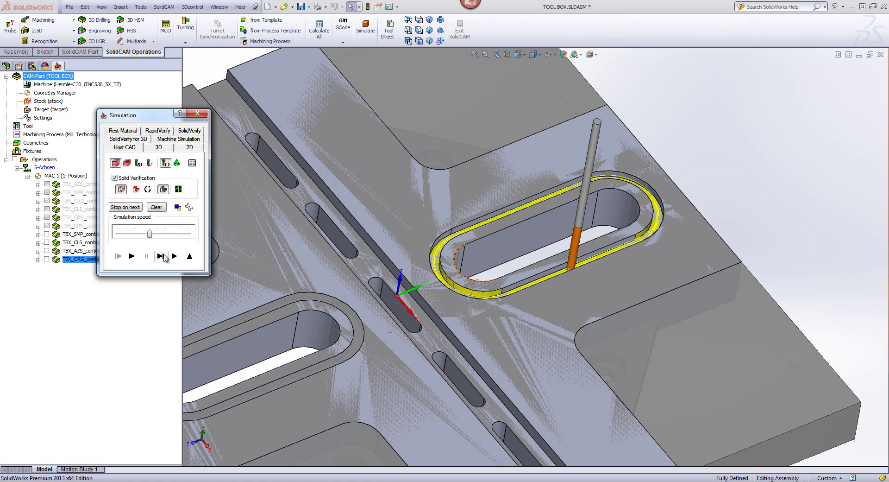
left_click(161, 256)
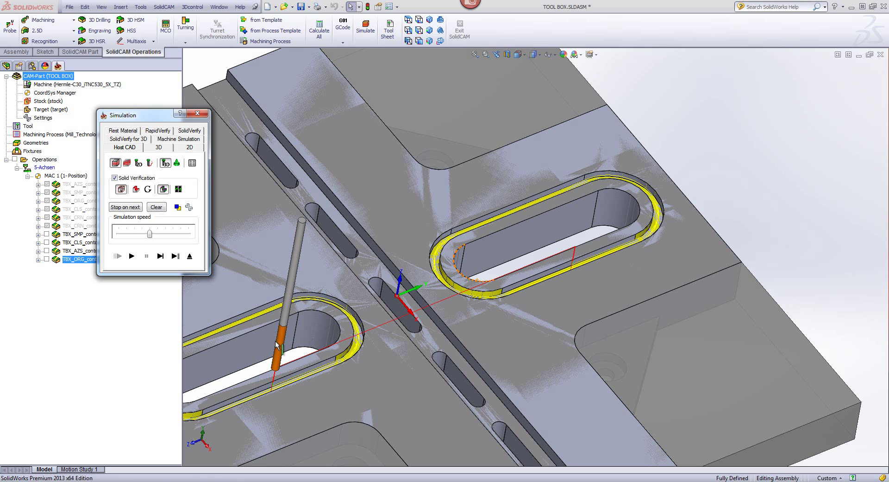
- Examine the tool's position within the groove width from the top view with solid verification off, and exit the simulation
left_click(410, 20)
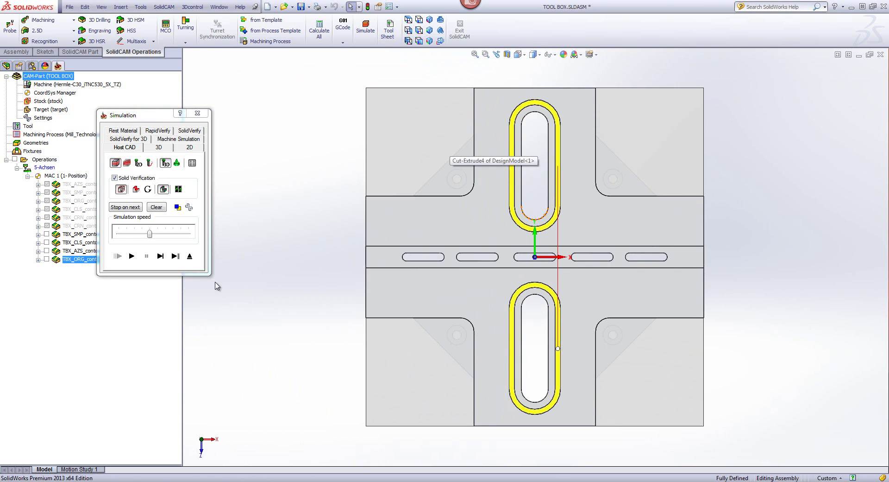
left_click(114, 178)
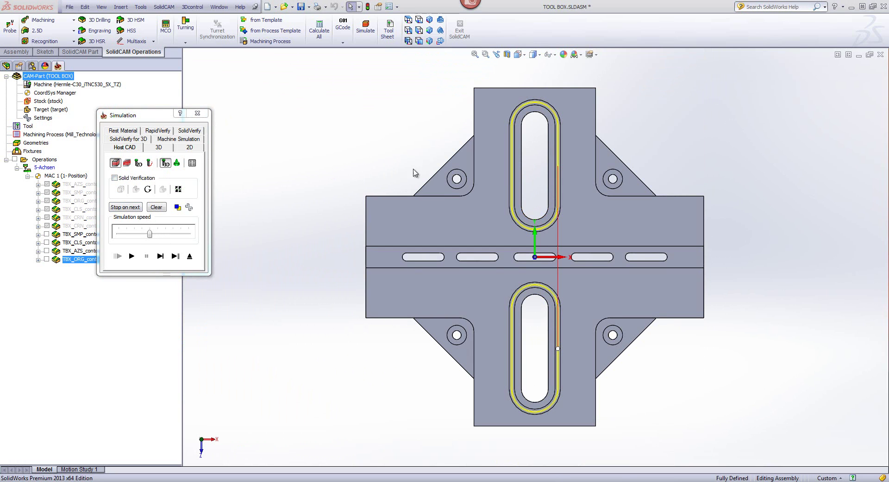
scroll(620, 196, "down", 8)
scroll(620, 193, "down", 8)
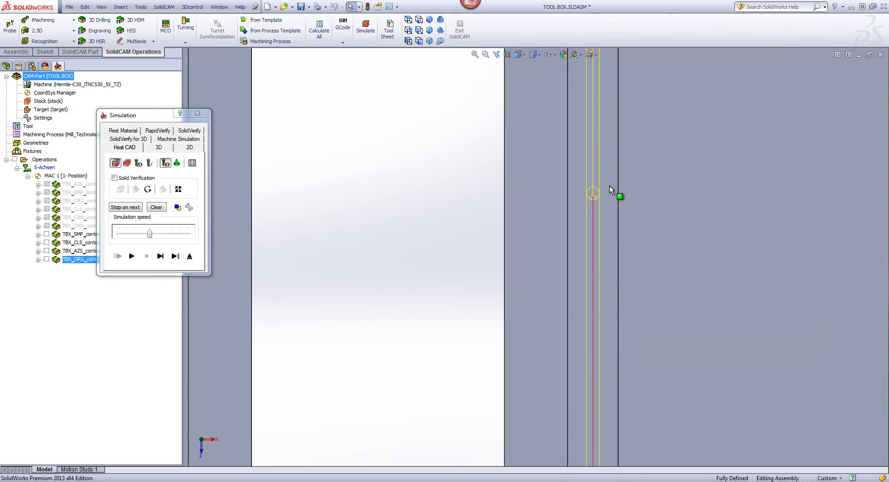
scroll(609, 255, "down", 3)
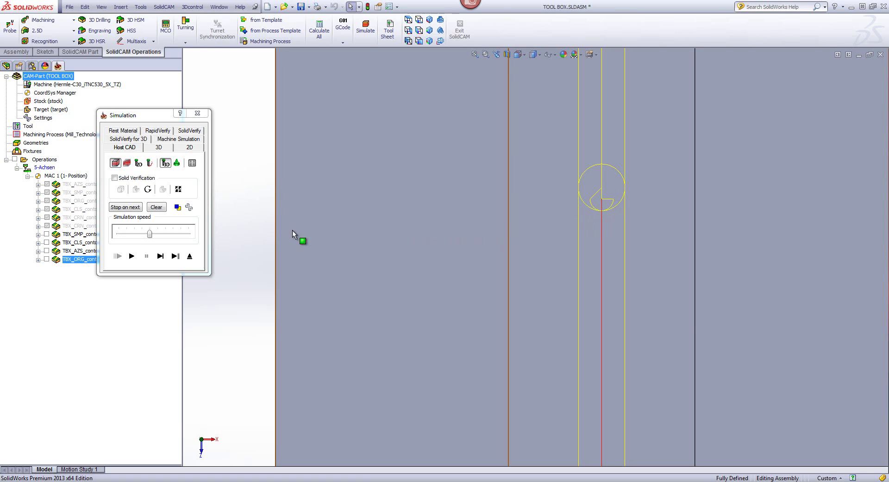
left_click(189, 256)
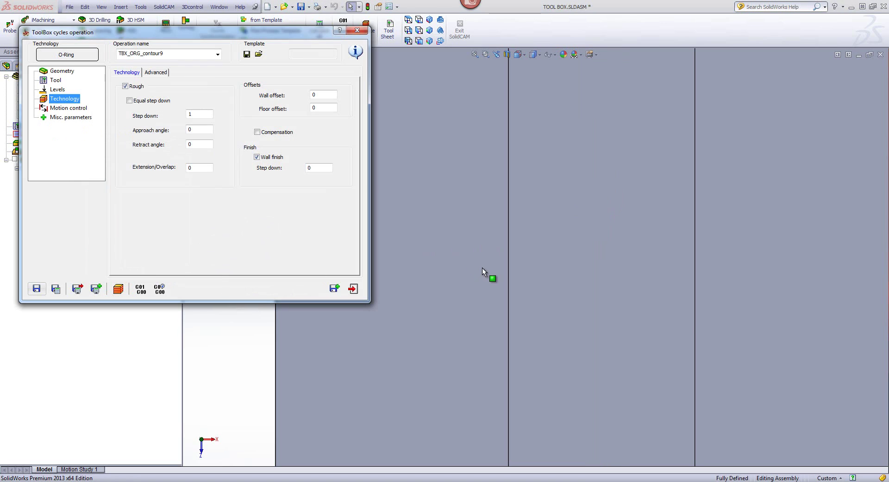
- Close the O-Ring operation and start a new ToolBox Cycles operation using the Simple Corner technology
left_click(353, 288)
left_click(569, 287)
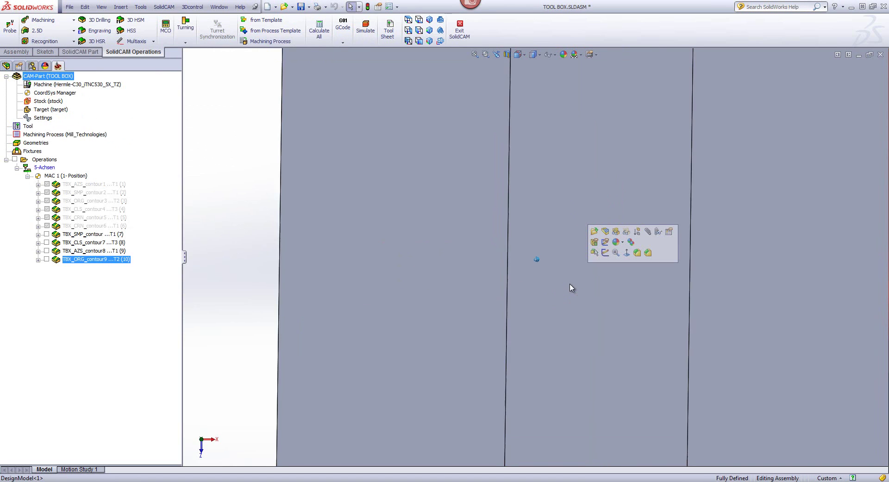
scroll(570, 287, "up", 8)
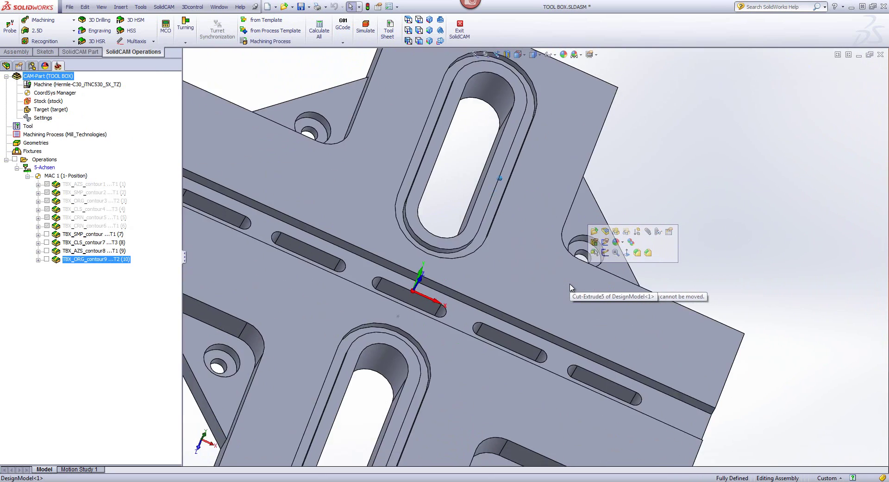
left_click(700, 267)
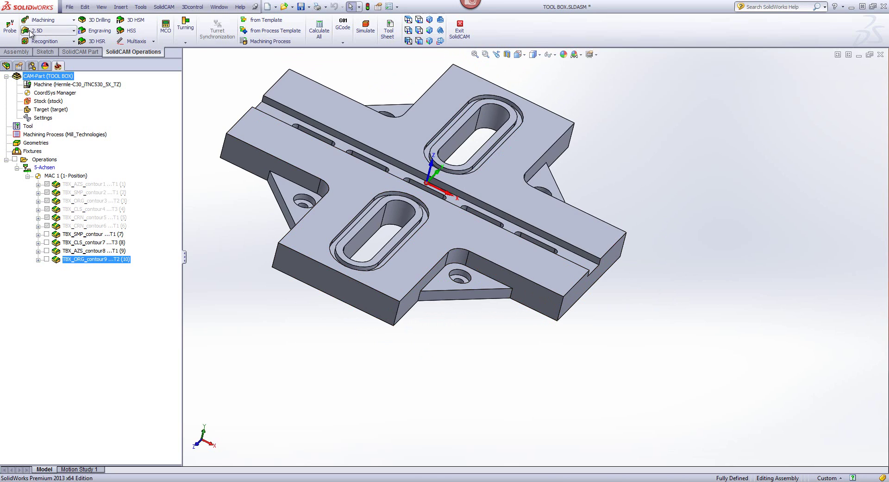
left_click(47, 30)
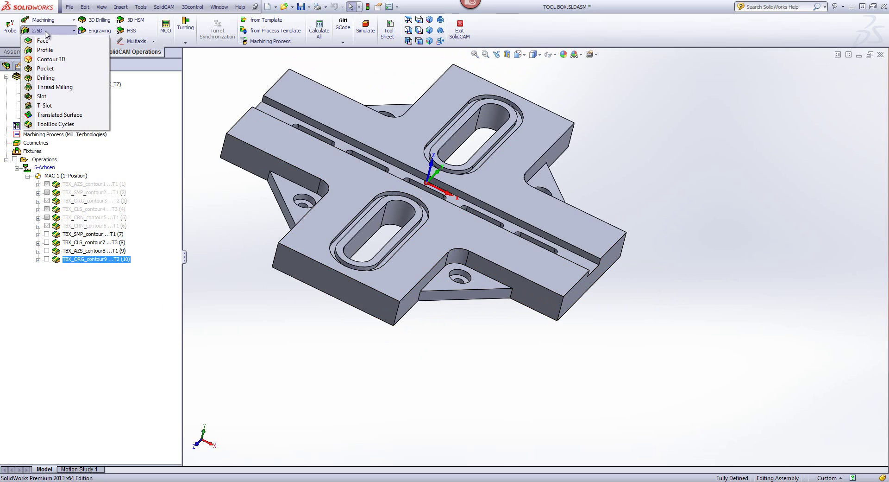
left_click(51, 124)
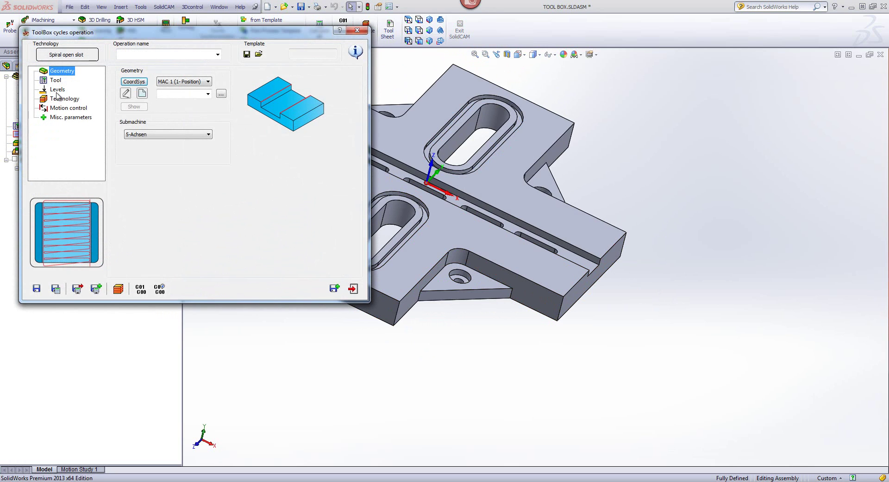
left_click(69, 56)
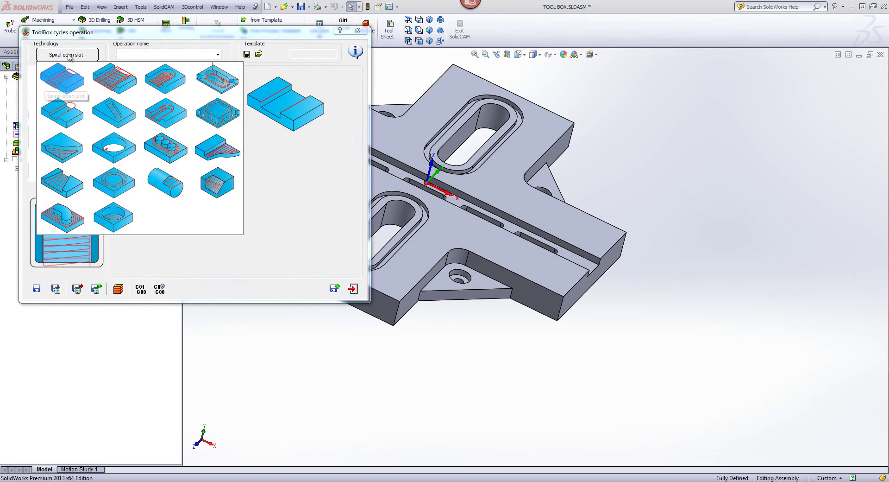
left_click(60, 147)
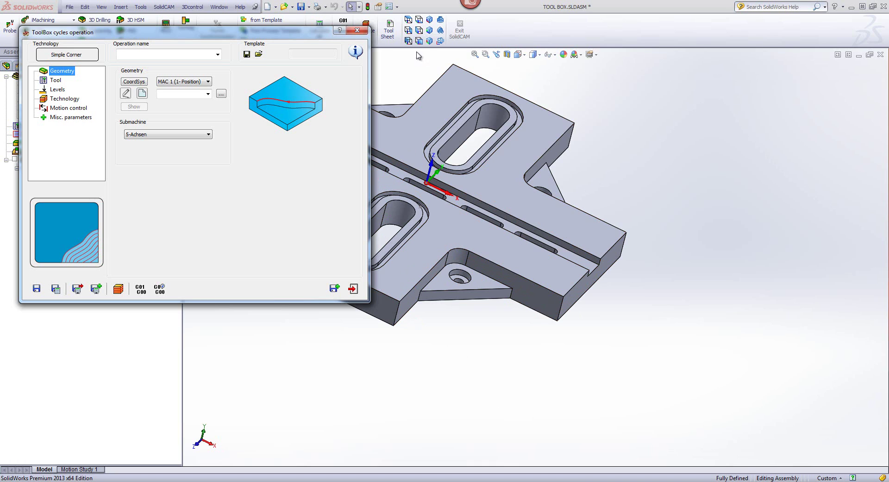
- Create a new geometry whose first curve chain follows the two straight edges and fillet arc of the part's front-right inner corner
left_click(409, 20)
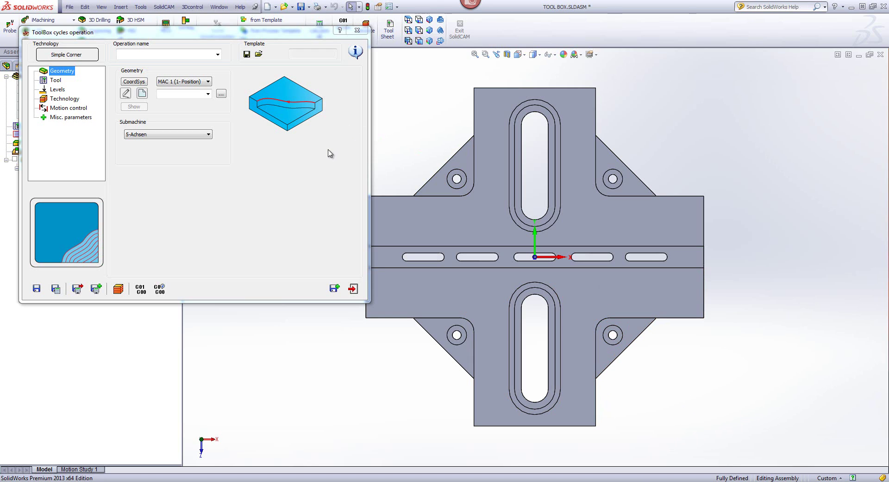
left_click(141, 94)
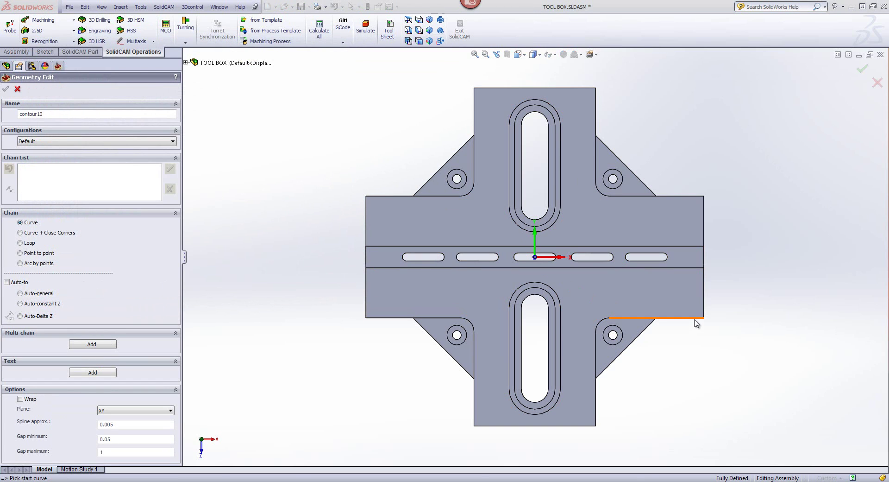
left_click(695, 322)
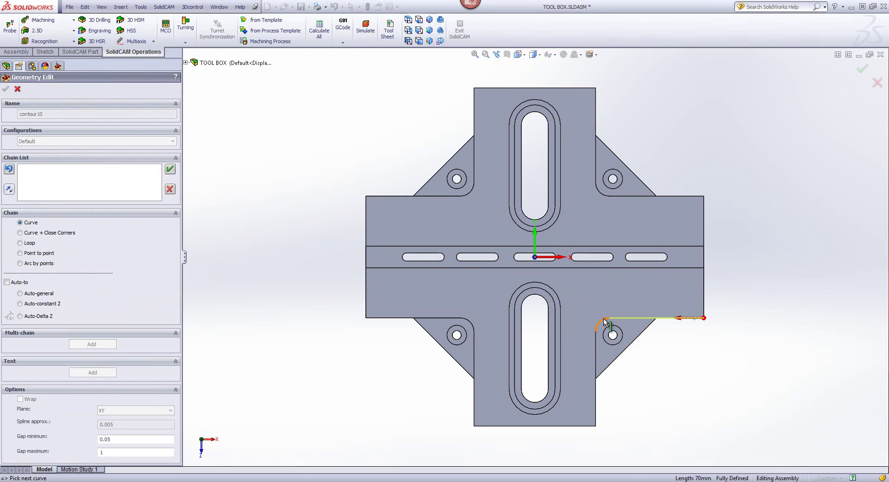
left_click(596, 338)
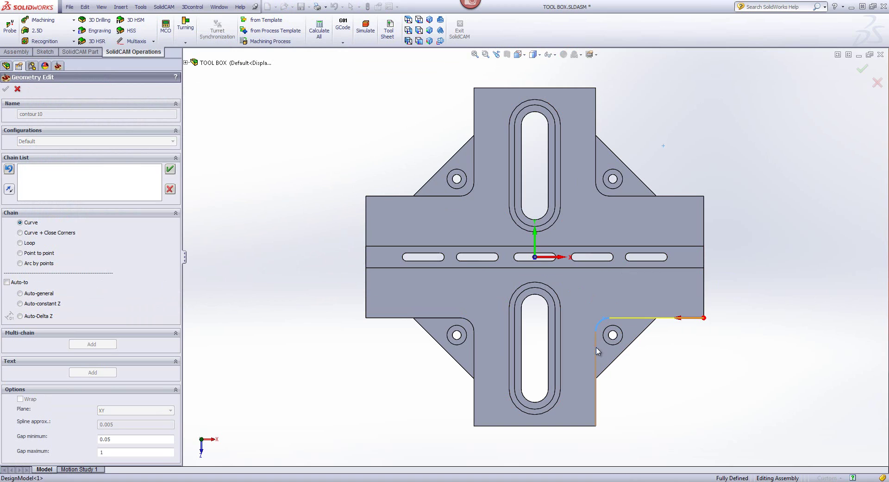
left_click(596, 353)
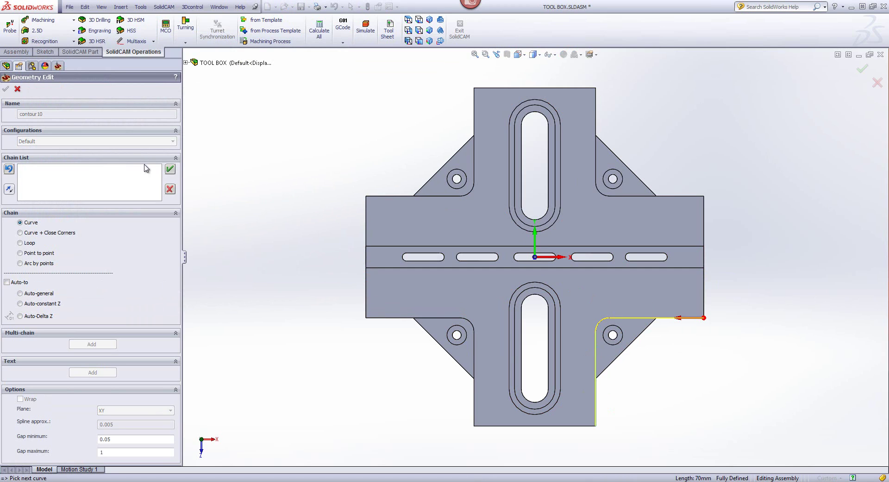
left_click(170, 170)
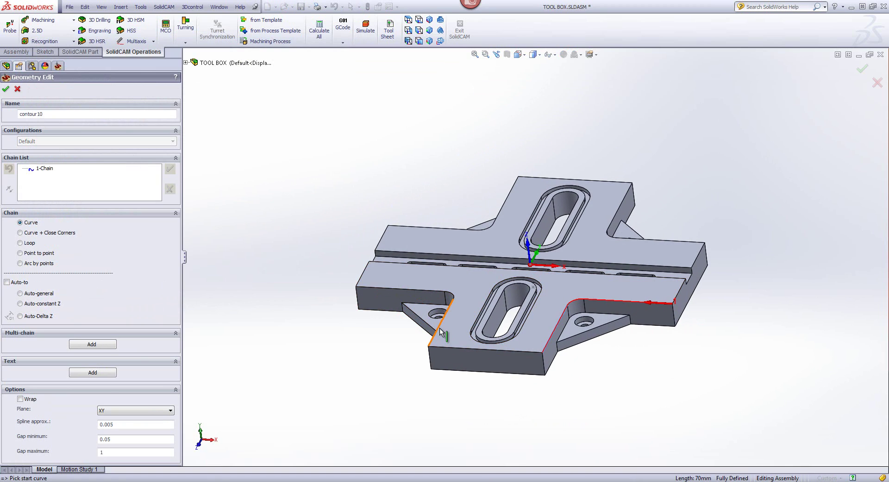
- Try to add a second curve chain along the top edges of the front-left inner corner
left_click(449, 299)
left_click(451, 296)
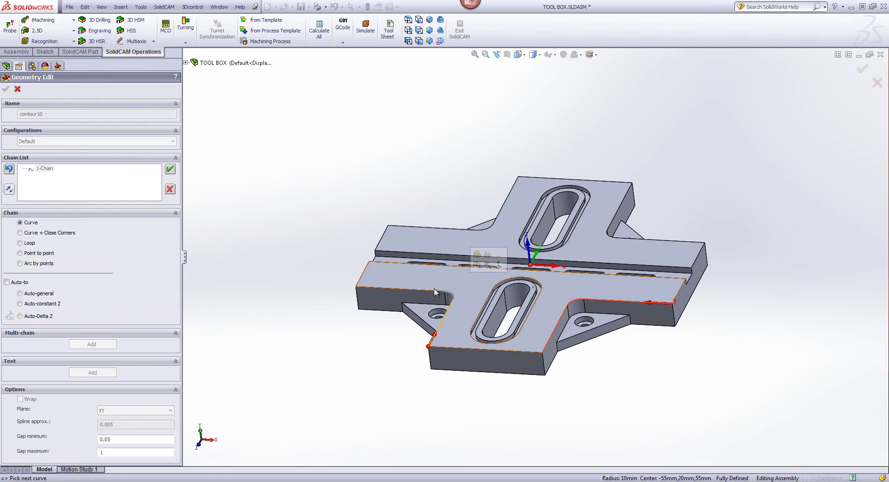
left_click(20, 304)
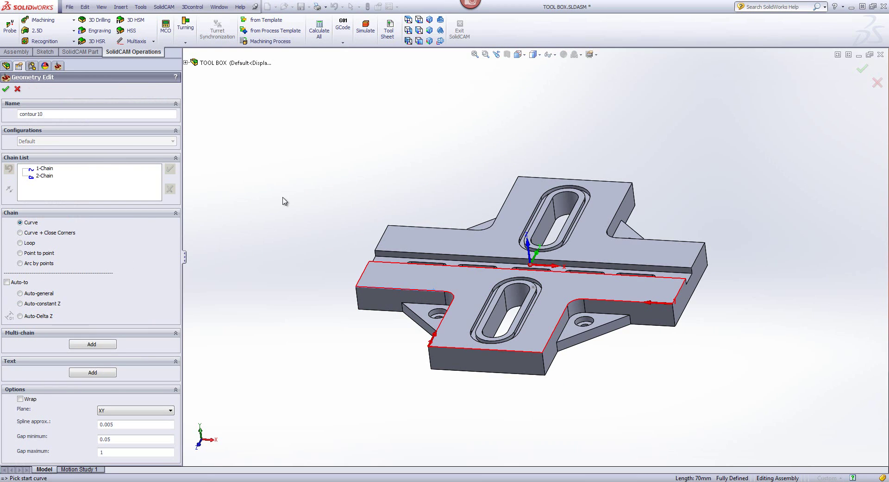
- Replace the second chain with an open chain along the straight edges and fillet arc of the front-left inner corner
right_click(46, 180)
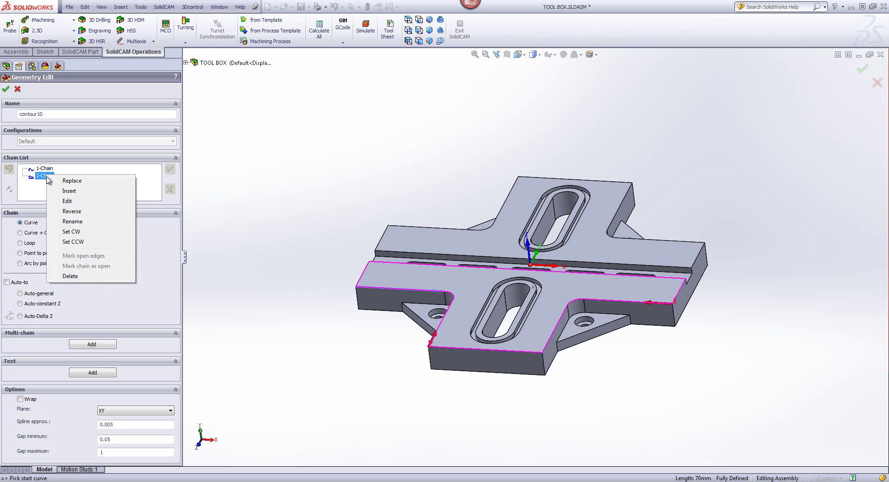
left_click(65, 184)
left_click(478, 129)
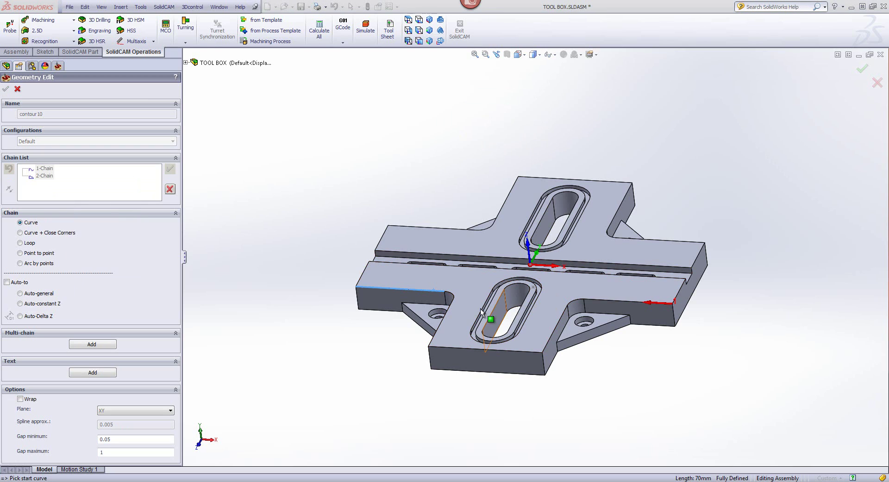
left_click(448, 315)
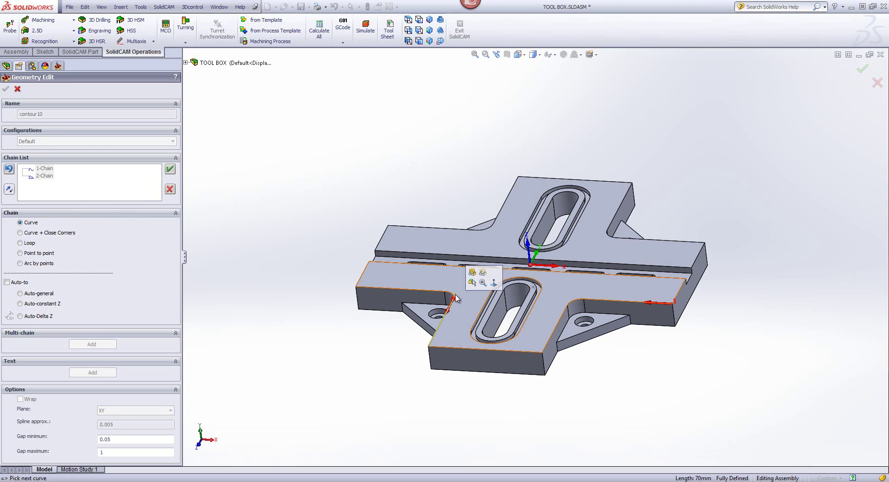
left_click(449, 291)
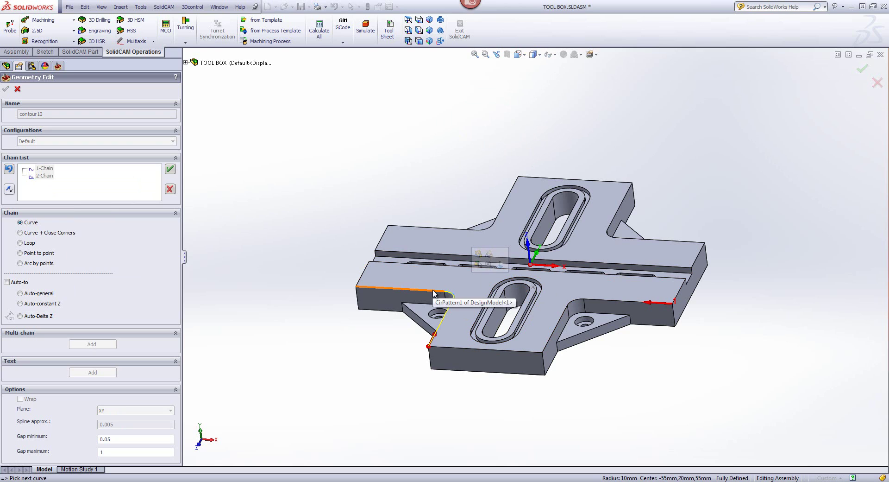
left_click(433, 290)
left_click(170, 169)
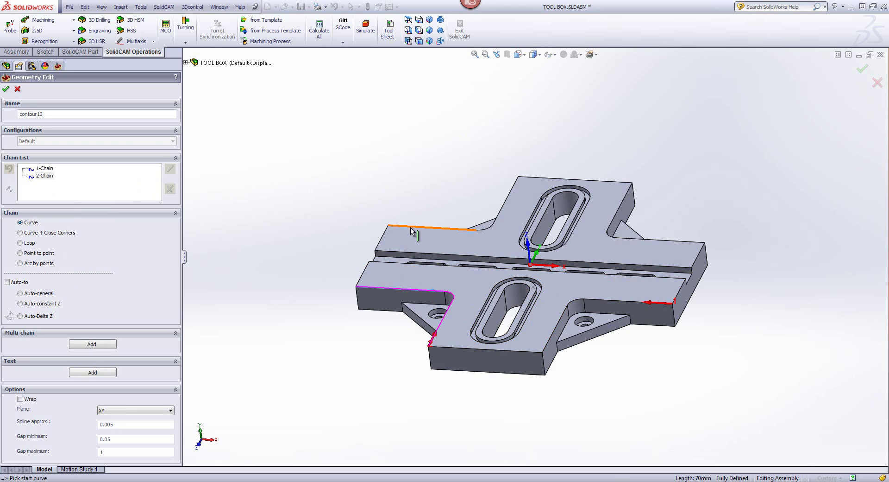
- Add third and fourth chains along the top edges of the rear-left and rear-right inner corners and accept the geometry
left_click(499, 219)
left_click(499, 217)
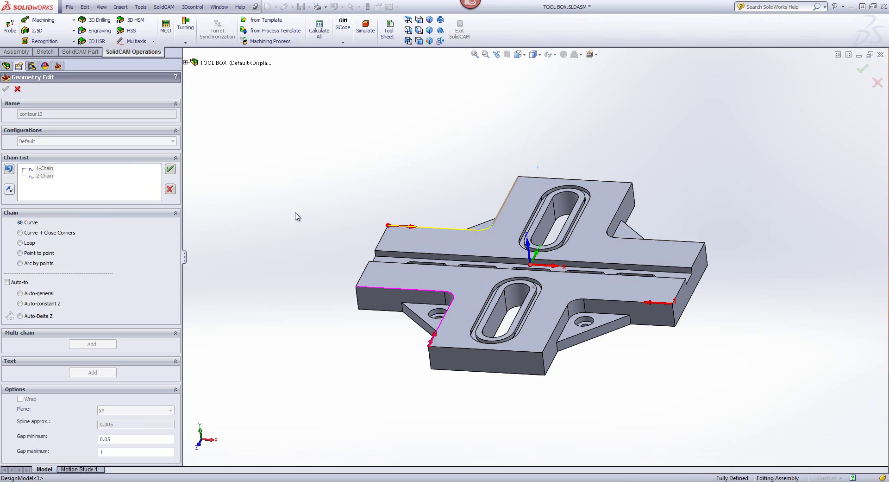
left_click(170, 169)
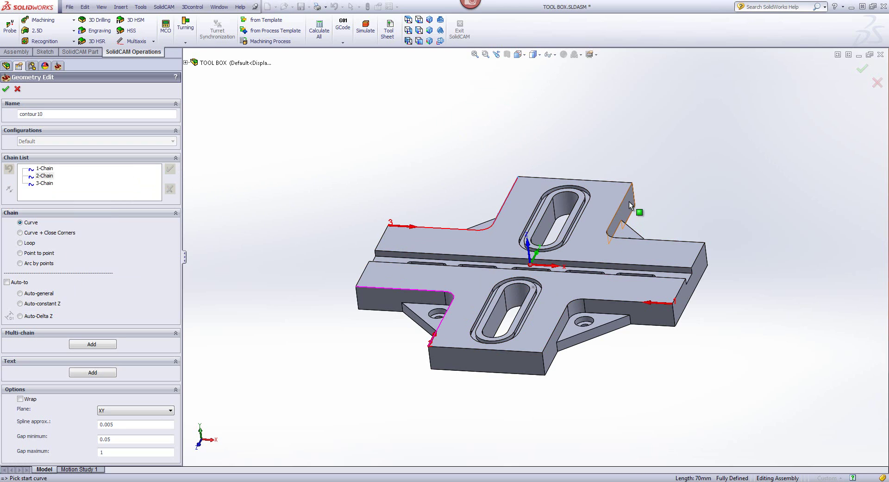
left_click(609, 234)
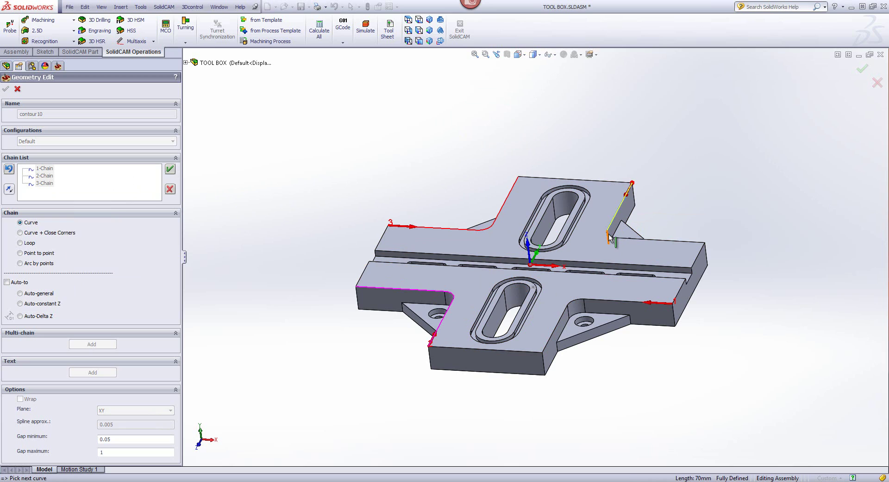
left_click(610, 238)
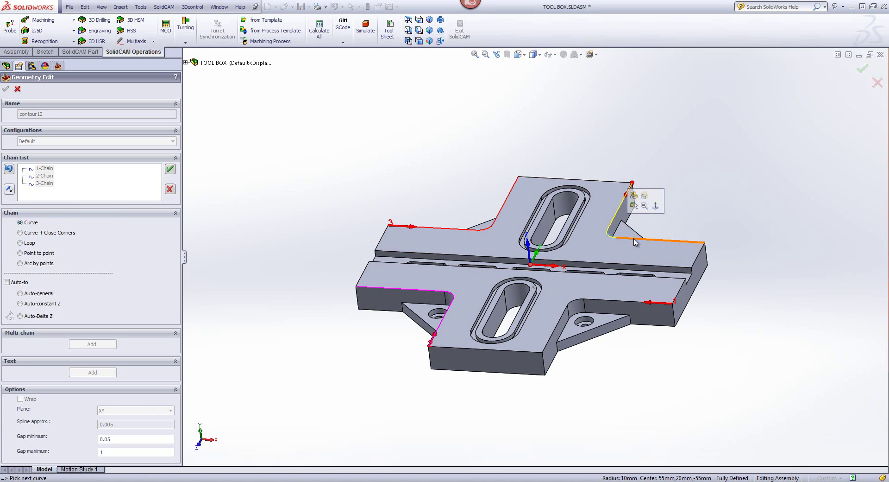
left_click(170, 169)
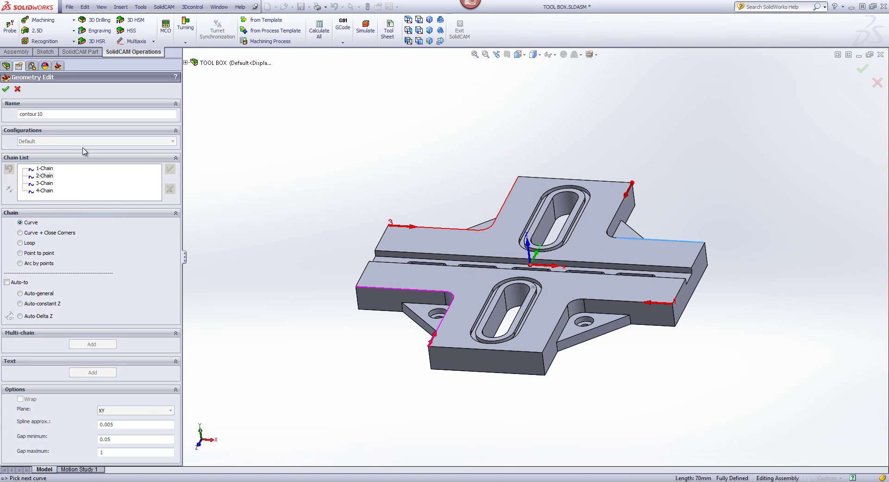
left_click(6, 88)
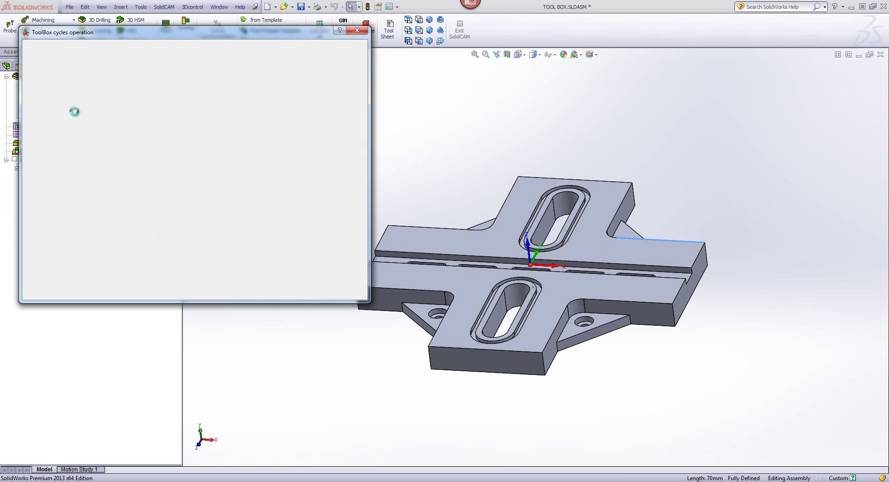
- Assign tool number 1, the 10 mm end mill, to the Simple Corner operation
left_click(56, 80)
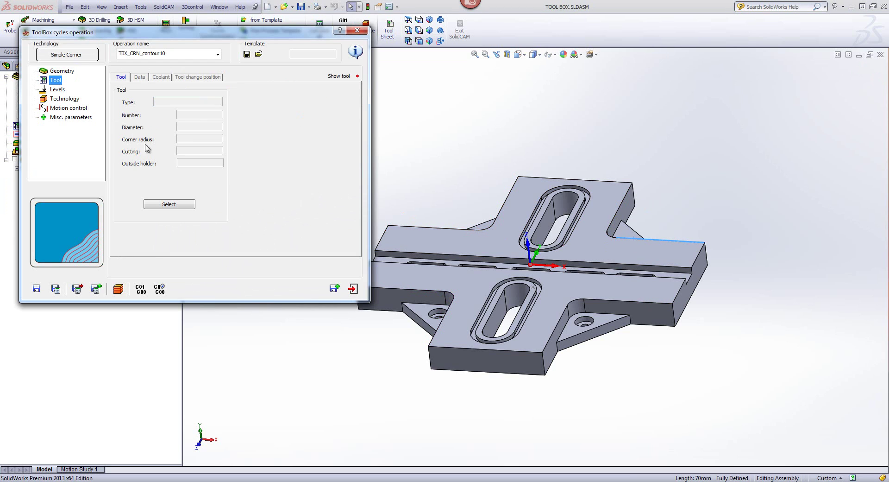
left_click(184, 203)
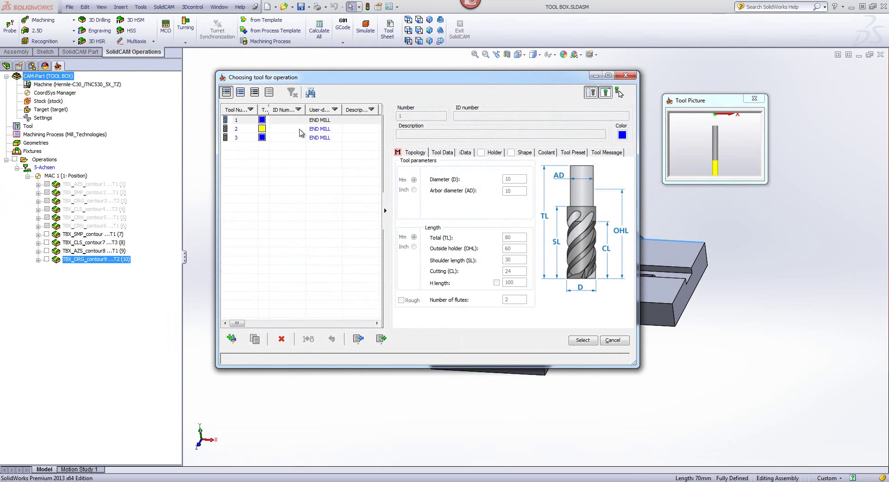
left_click(305, 121)
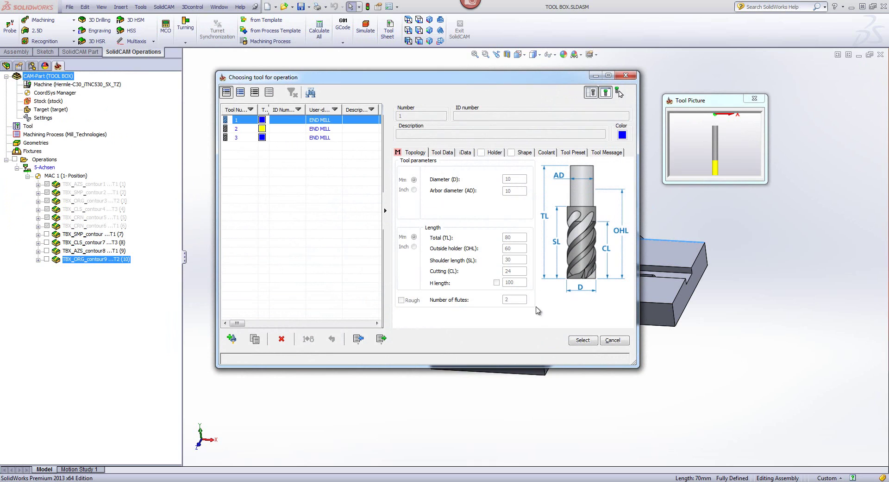
left_click(583, 341)
- Define the milling levels by picking the part's top face as upper level 0 and the triangular rib's top face as depth 12
left_click(59, 90)
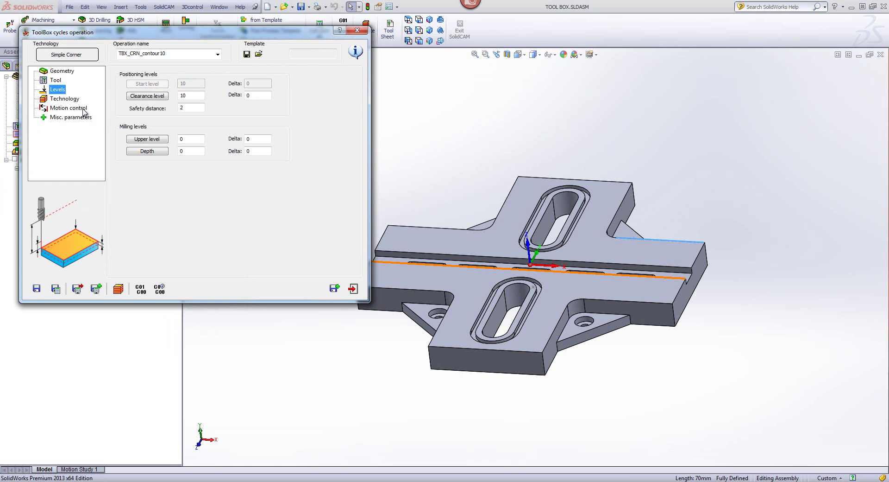
left_click(147, 139)
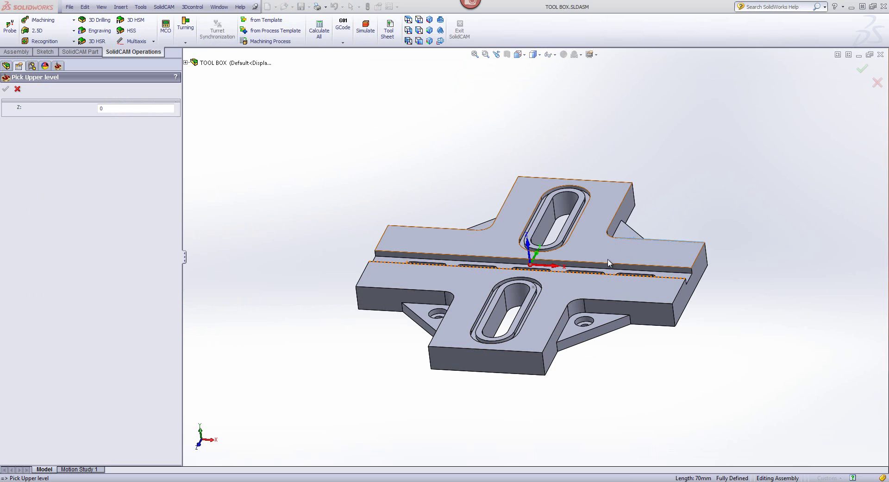
left_click(607, 258)
left_click(5, 91)
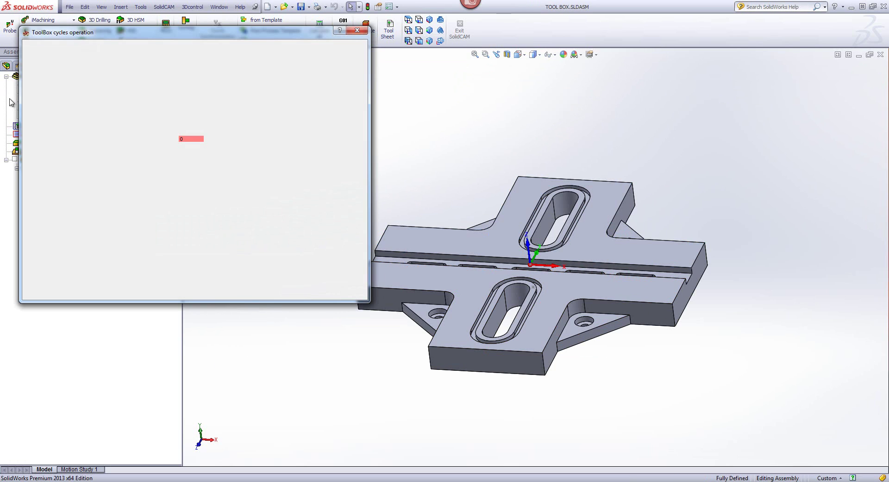
left_click(147, 151)
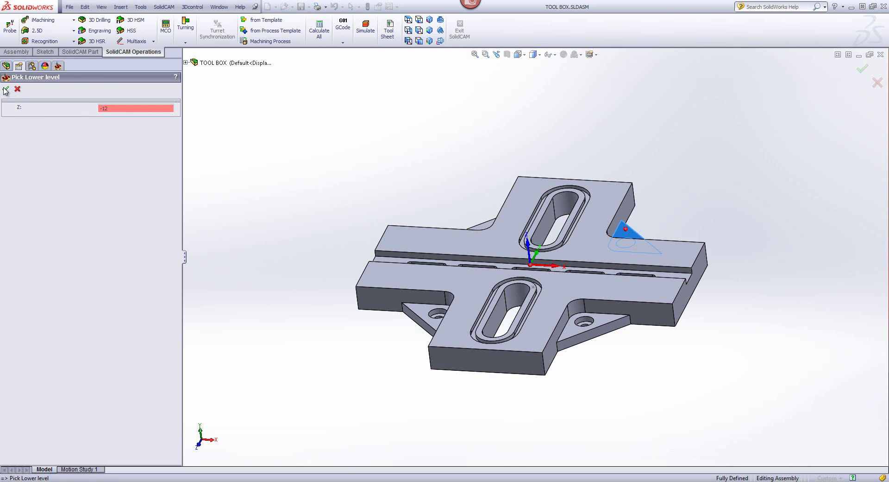
left_click(6, 89)
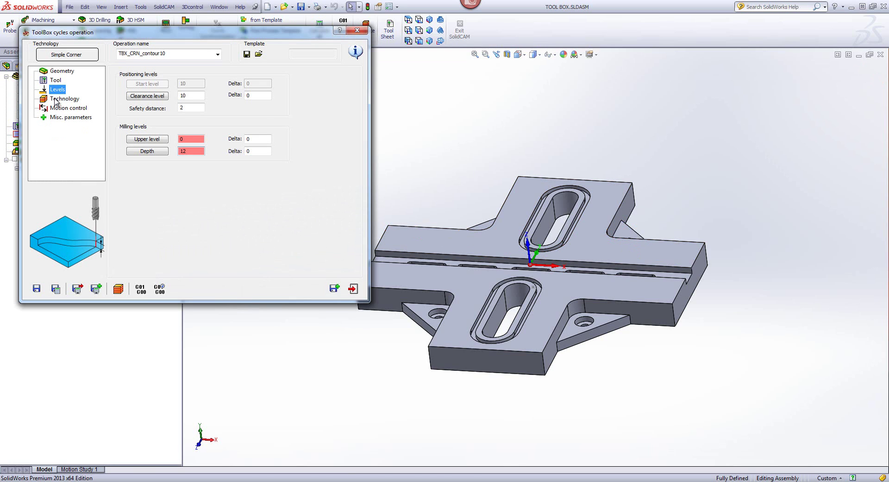
- Set the roughing step down of the Simple Corner operation to 5
left_click(57, 99)
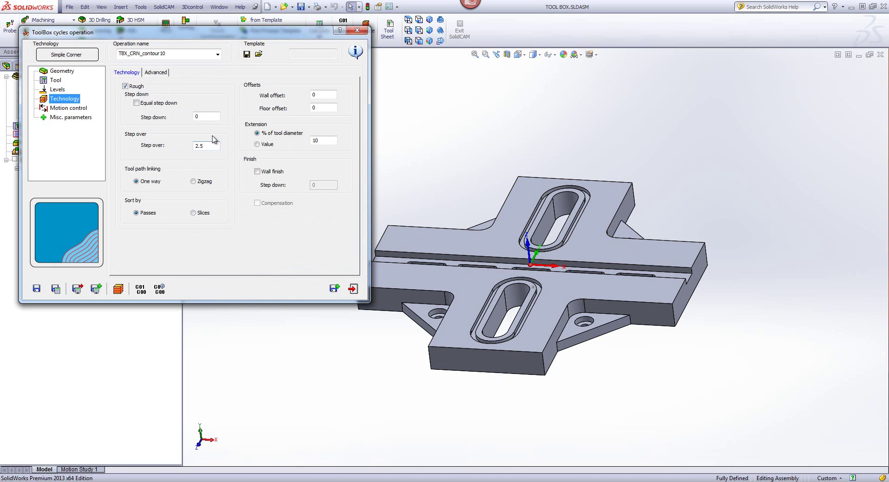
left_click(209, 117)
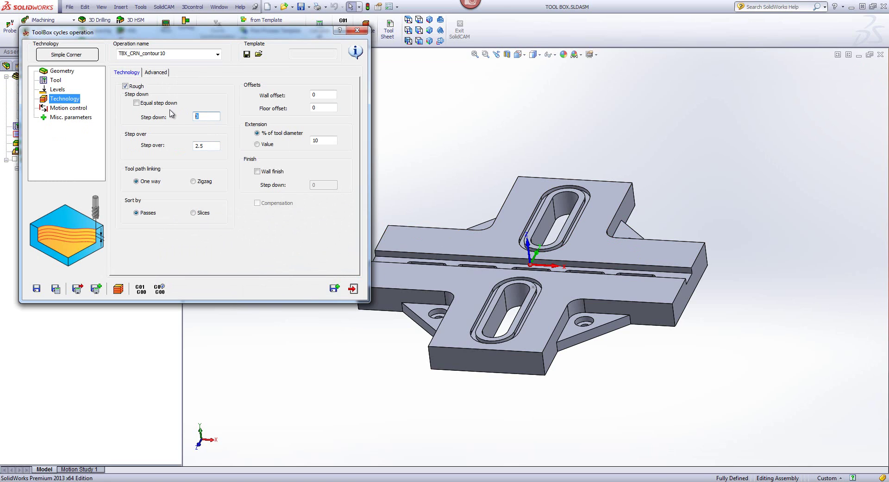
left_click(209, 145)
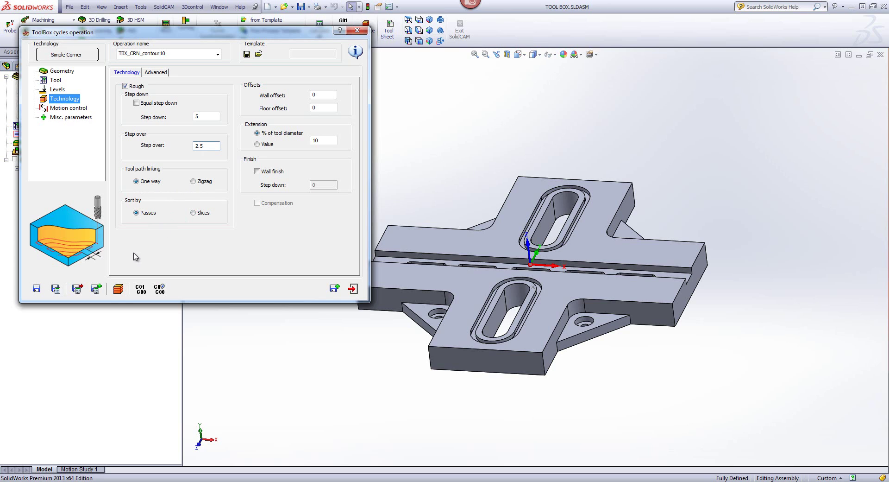
- Simulate the Simple Corner operation in Host CAD with solid verification on, examine the toolpath from above, and exit the simulation
left_click(118, 289)
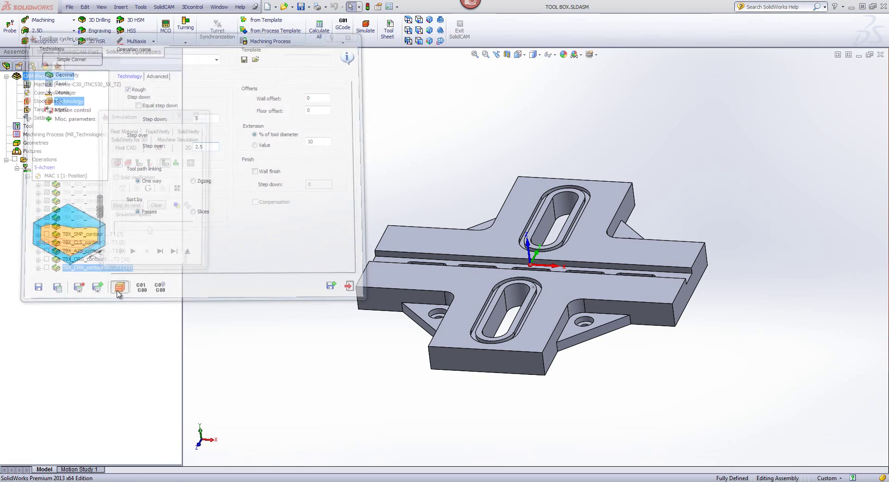
left_click(160, 256)
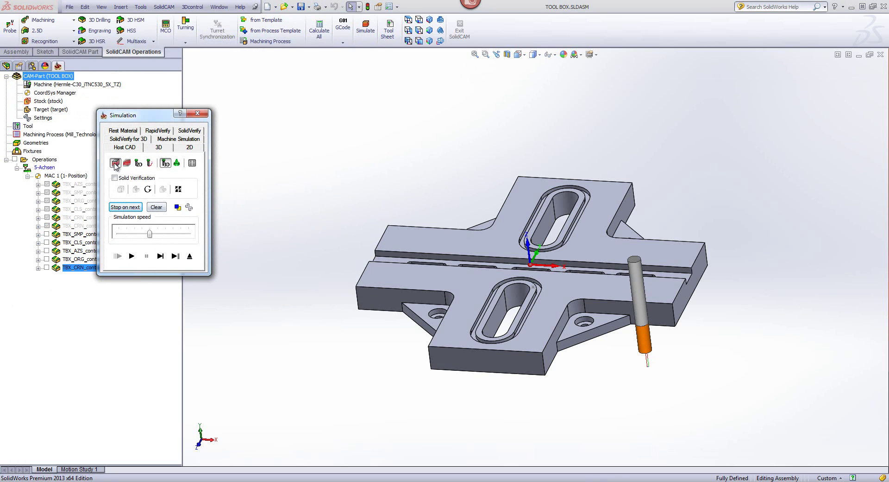
left_click(114, 178)
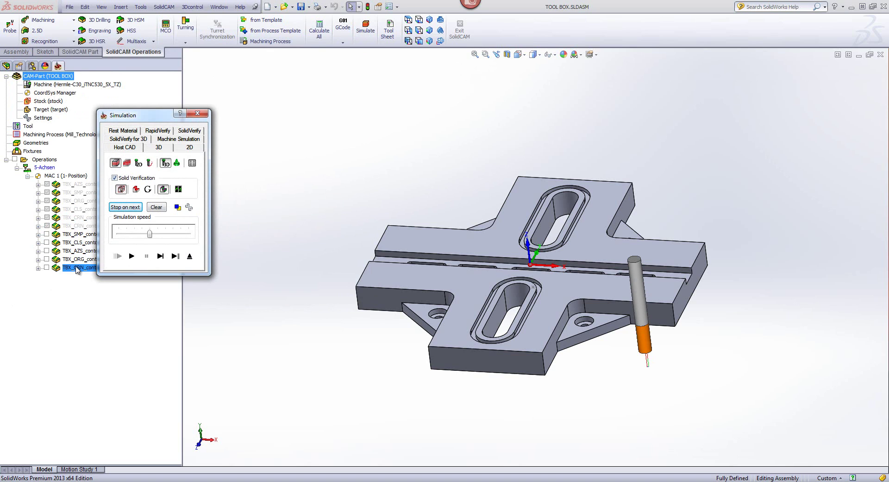
left_click(76, 267)
left_click(159, 256)
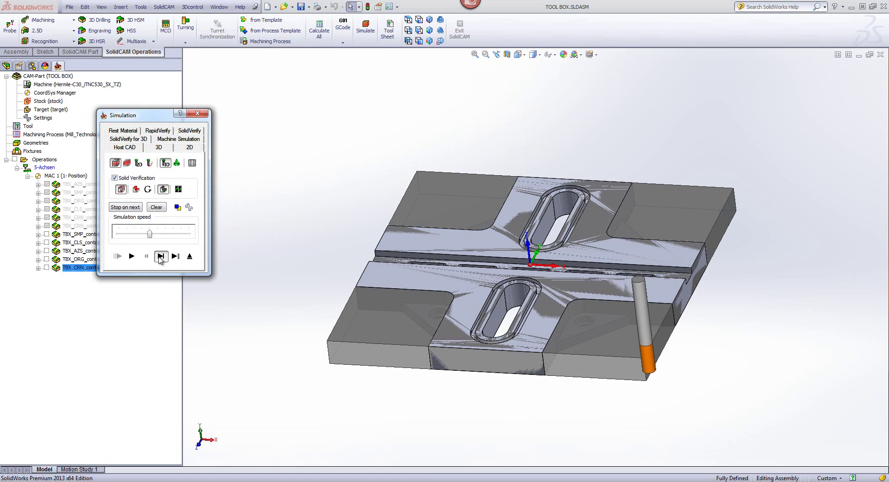
left_click(133, 257)
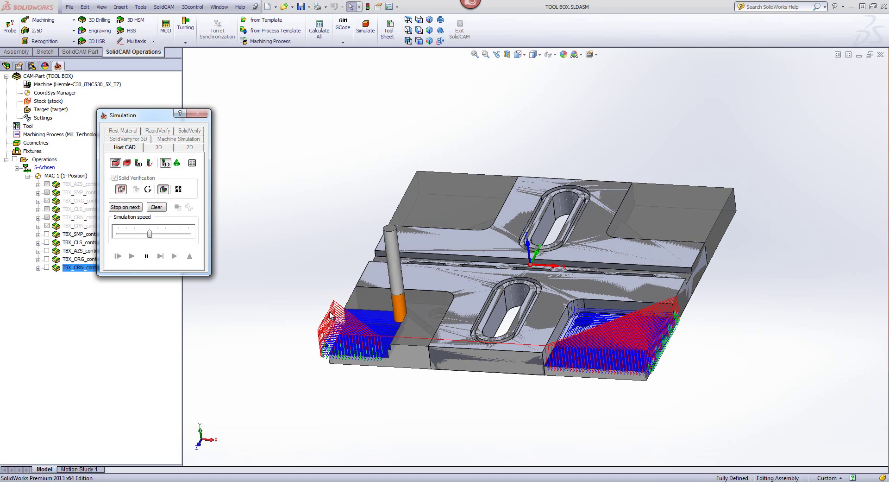
left_click(419, 31)
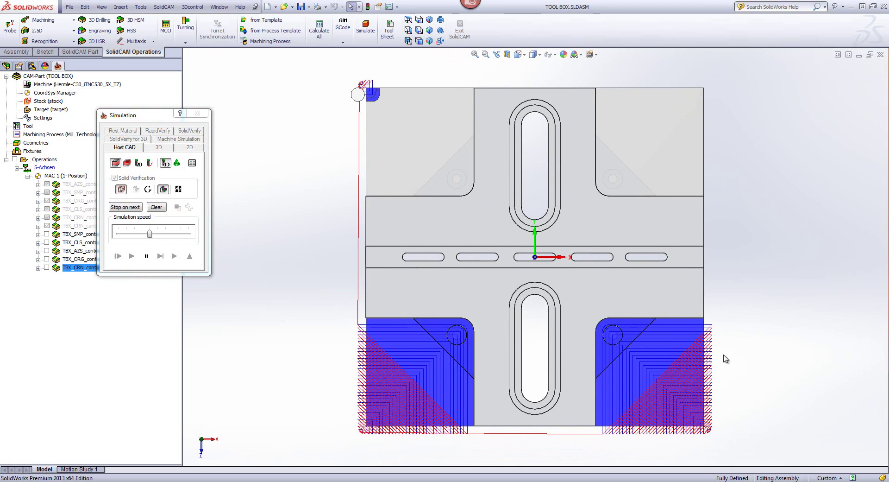
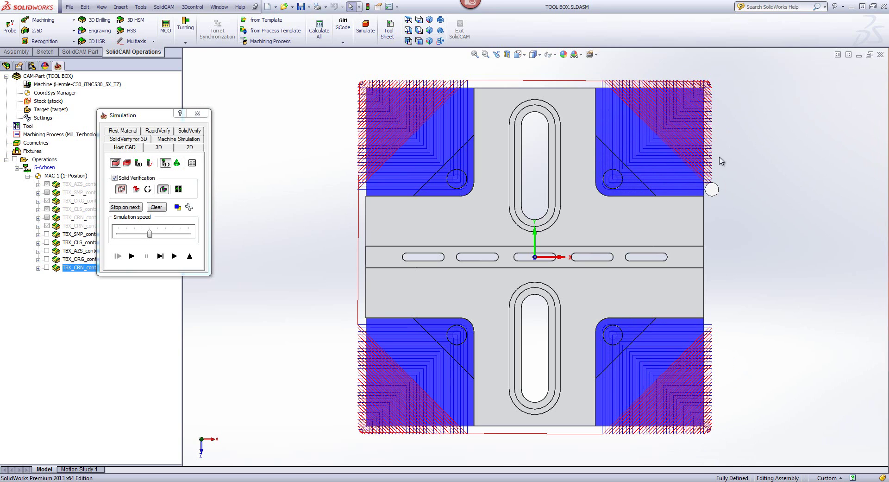
left_click(189, 256)
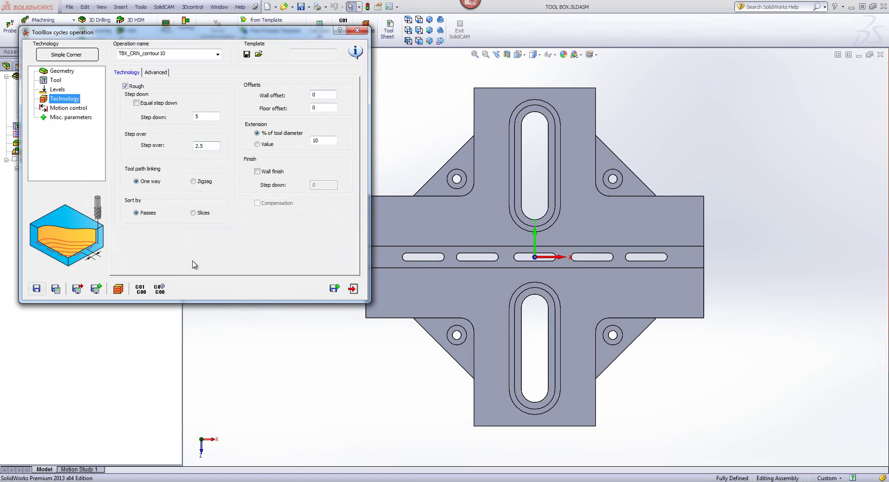
- Exit the Simple Corner operation and close the TOOL BOX CAM-Part
left_click(353, 288)
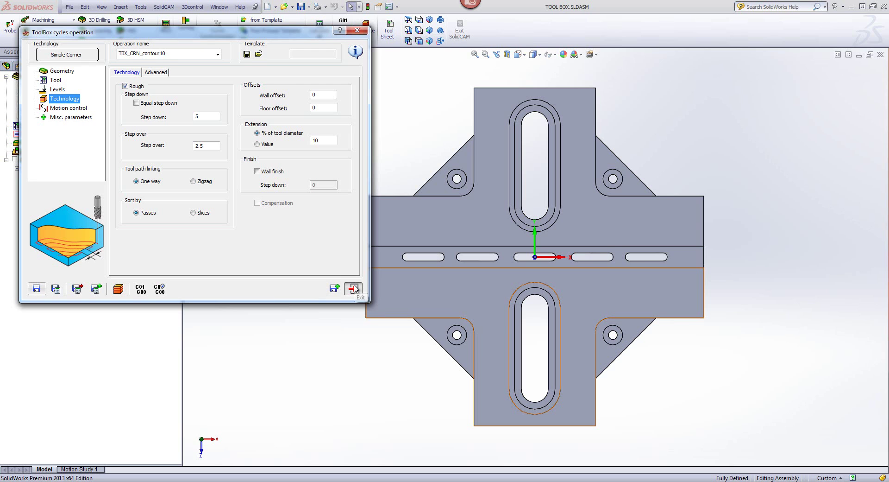
key("ctrl+7")
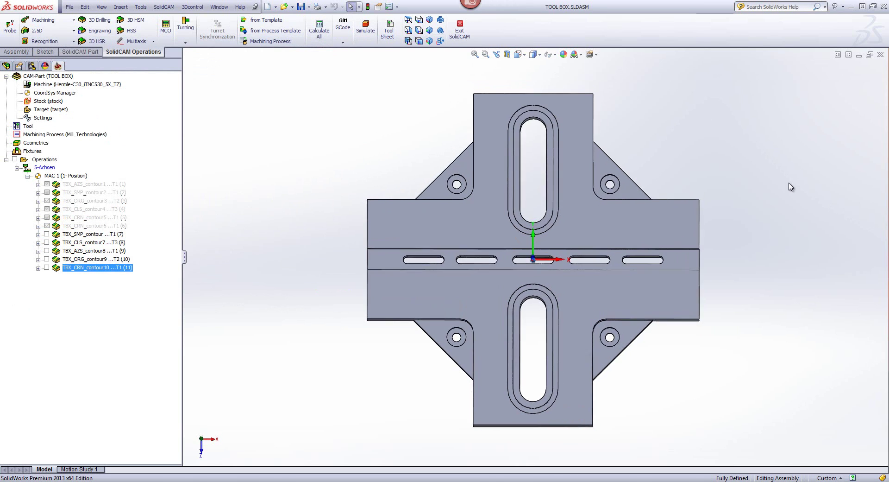
left_click(880, 54)
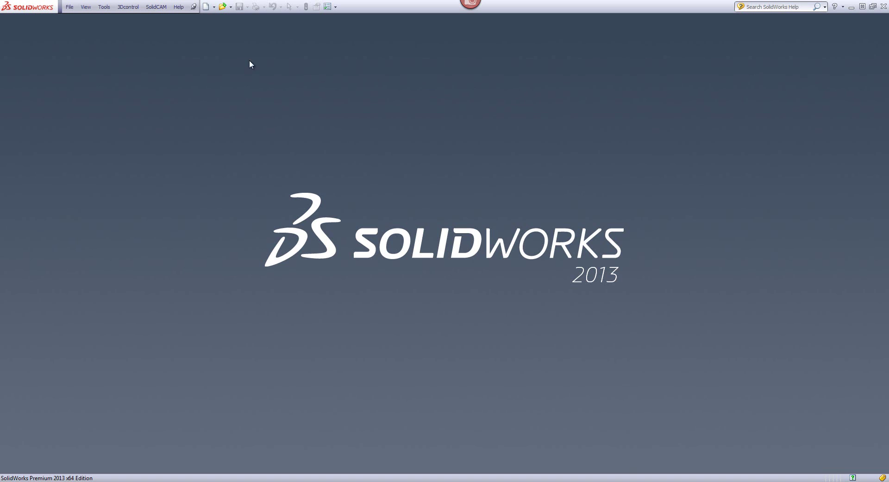
- Open the recent CAM-Part FACE.PRT from the C:\Webinar parts\2.5 d tips folder
left_click(160, 9)
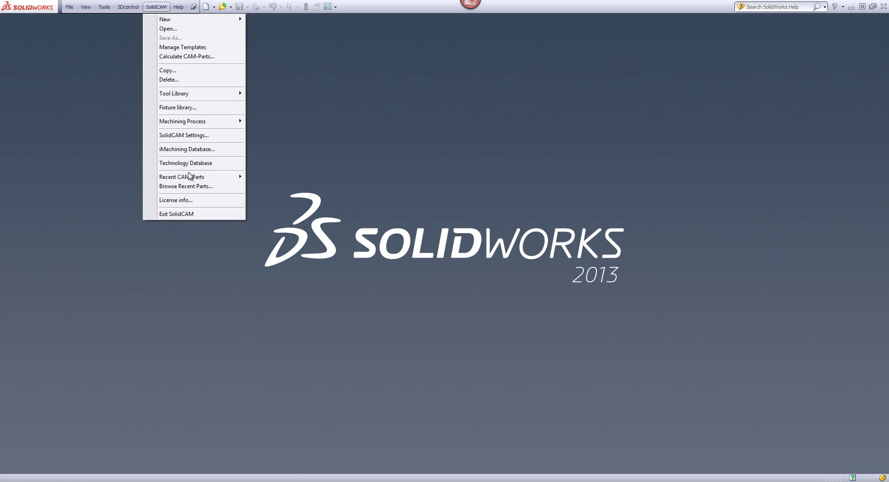
mouse_move(193, 178)
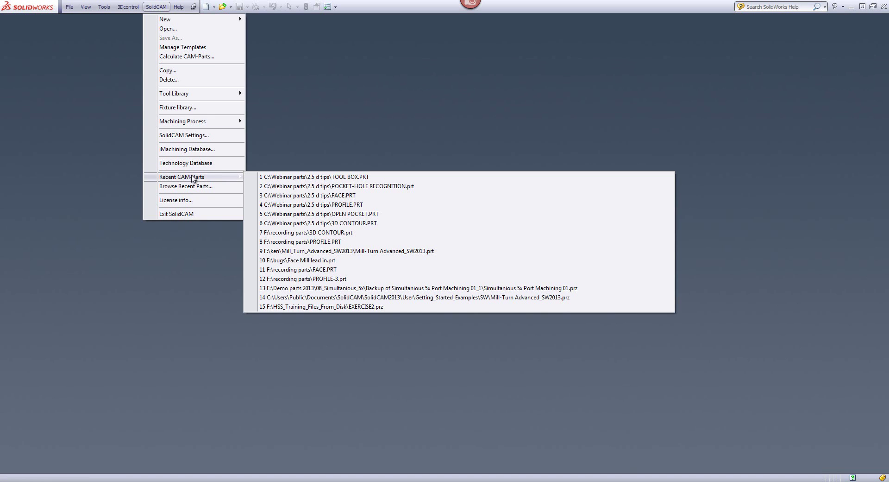
left_click(315, 195)
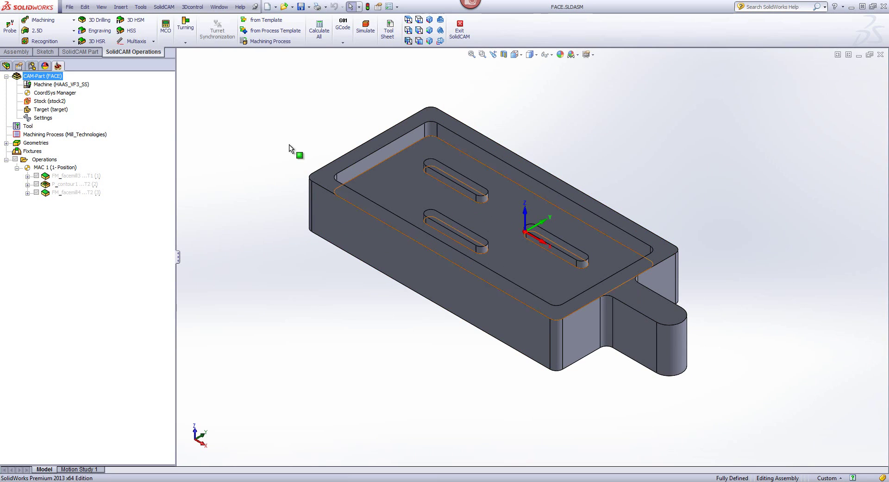
- Add a Face milling operation and define its geometry as a model box around the target
left_click(47, 33)
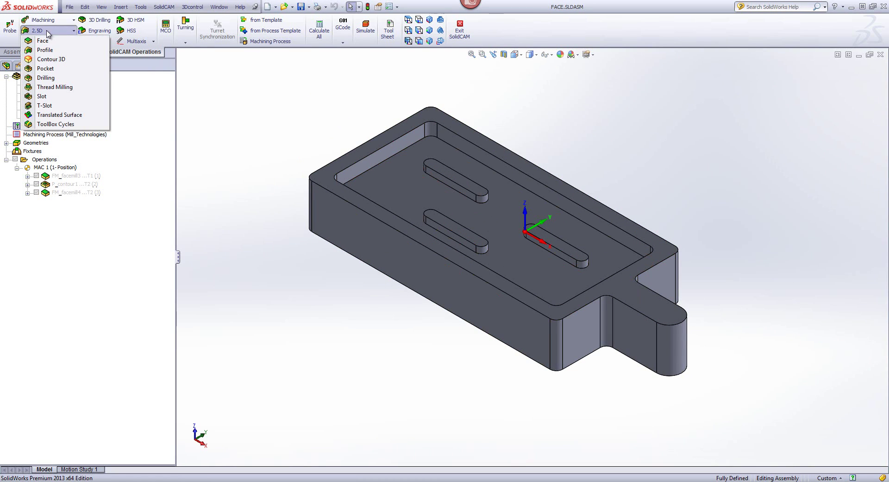
left_click(45, 42)
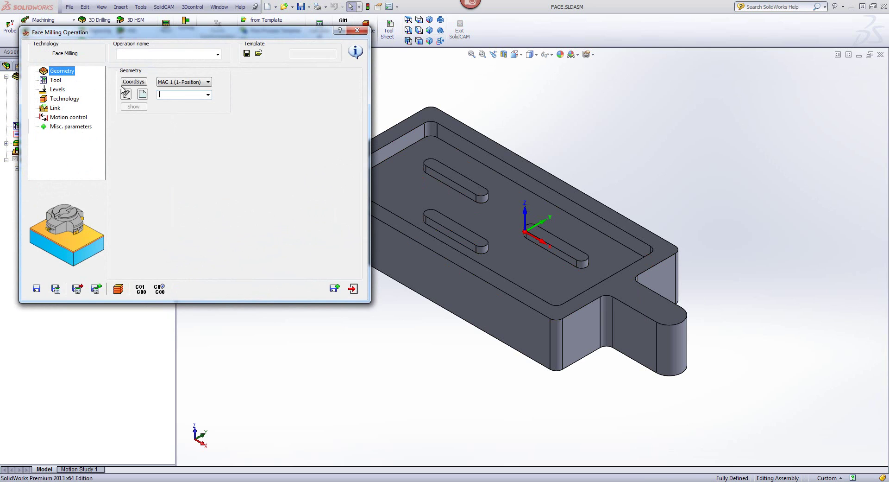
left_click(141, 94)
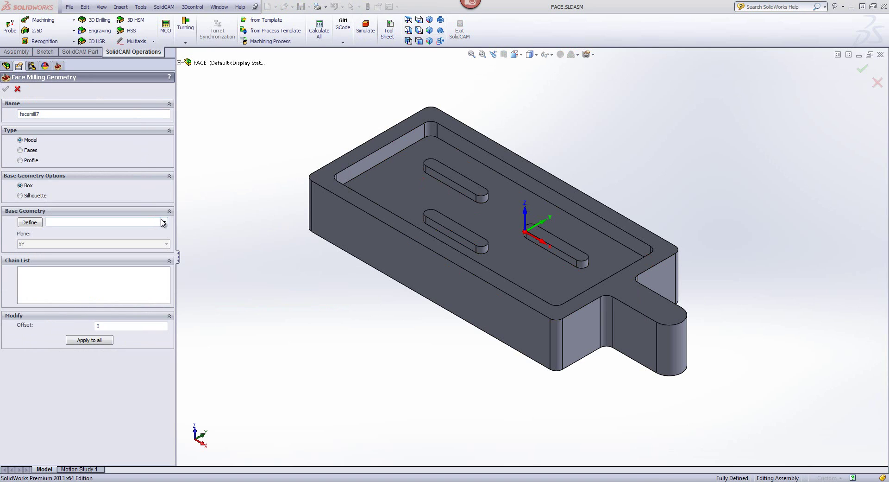
left_click(163, 221)
left_click(148, 253)
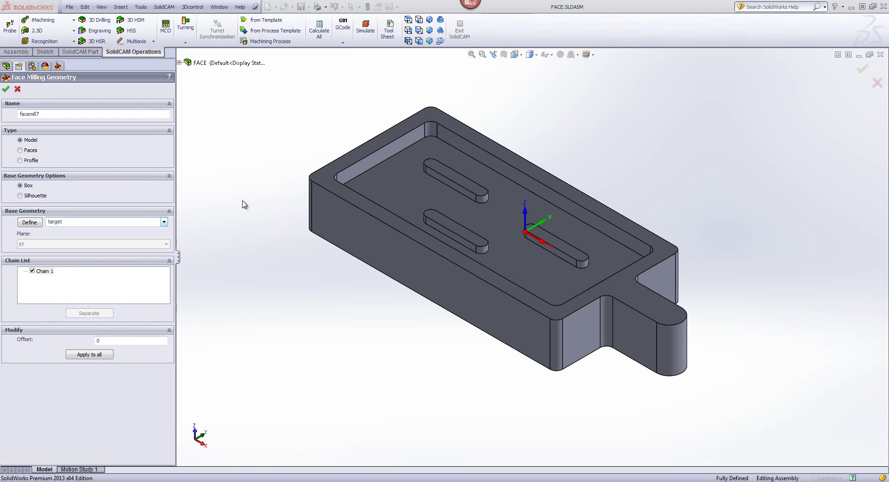
left_click(6, 88)
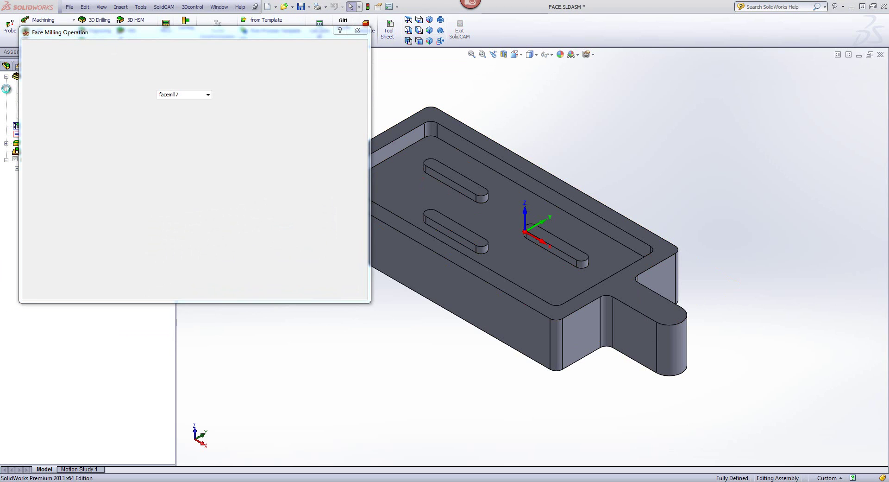
- Assign tool number 1, the 125 mm face mill, to the Face Milling operation
left_click(47, 82)
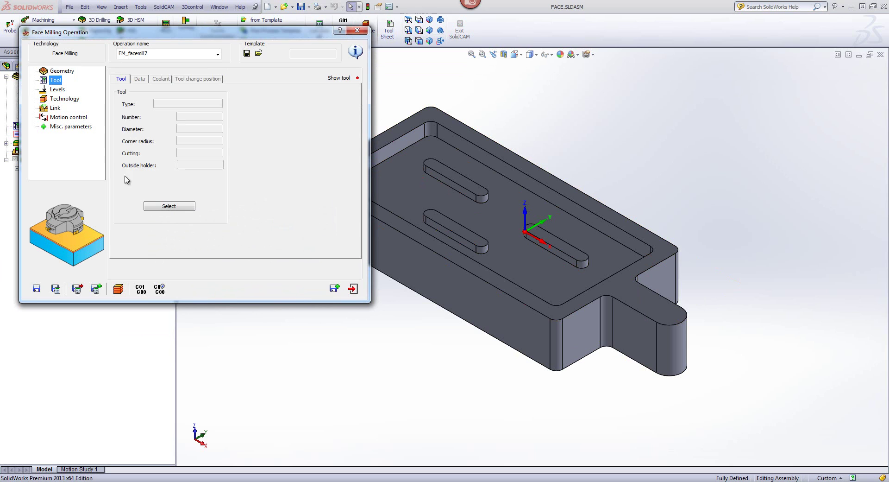
left_click(154, 208)
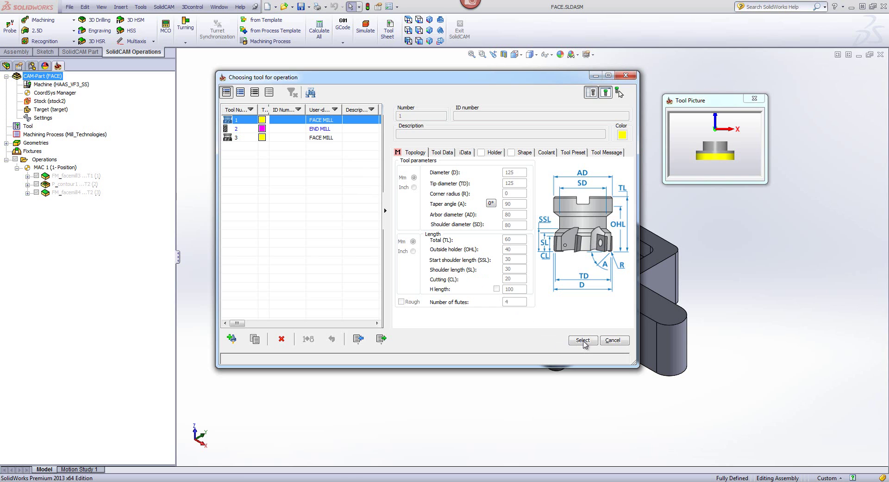
left_click(582, 340)
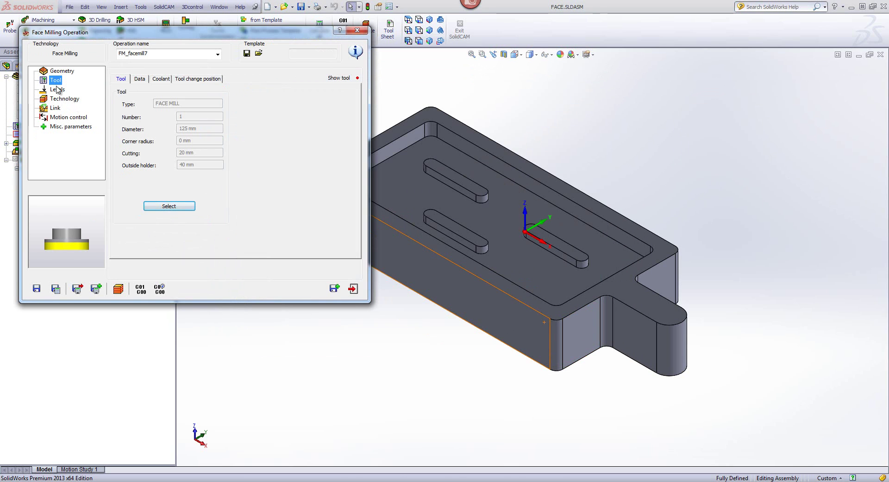
- Set the face milling upper level to 1 and define the face depth by picking the part's top rim face
left_click(57, 89)
left_click(193, 137)
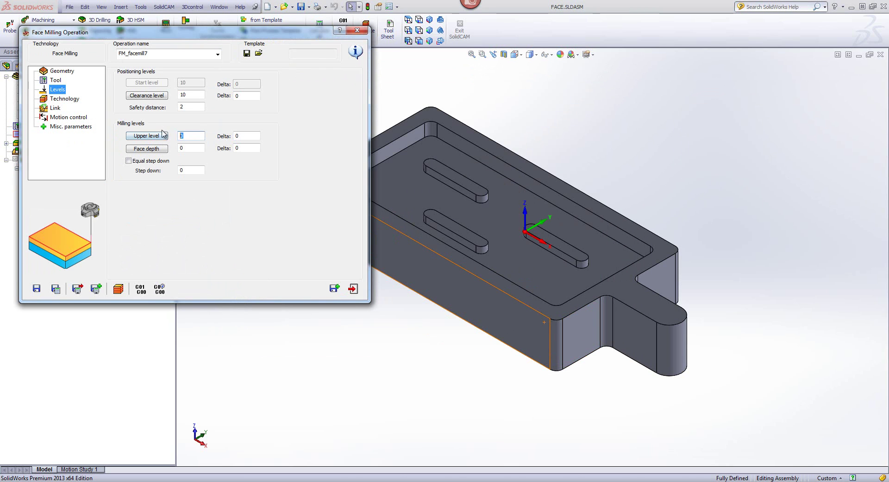
type("1")
left_click(145, 149)
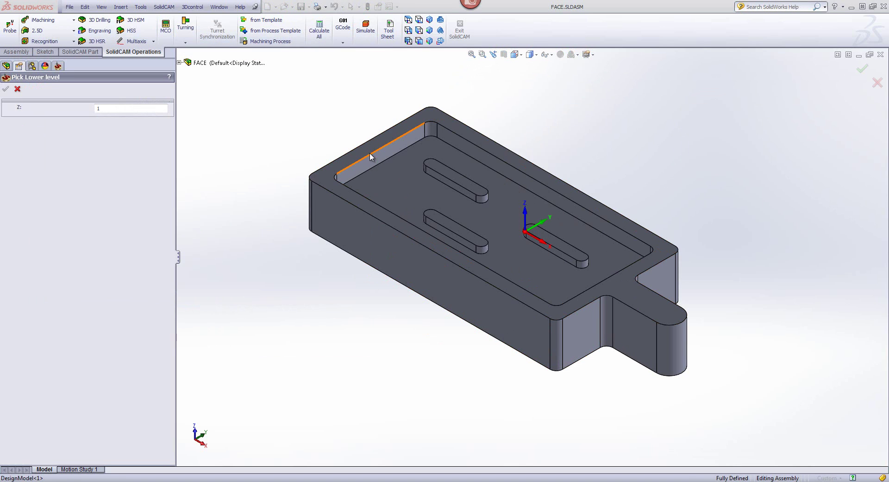
left_click(361, 150)
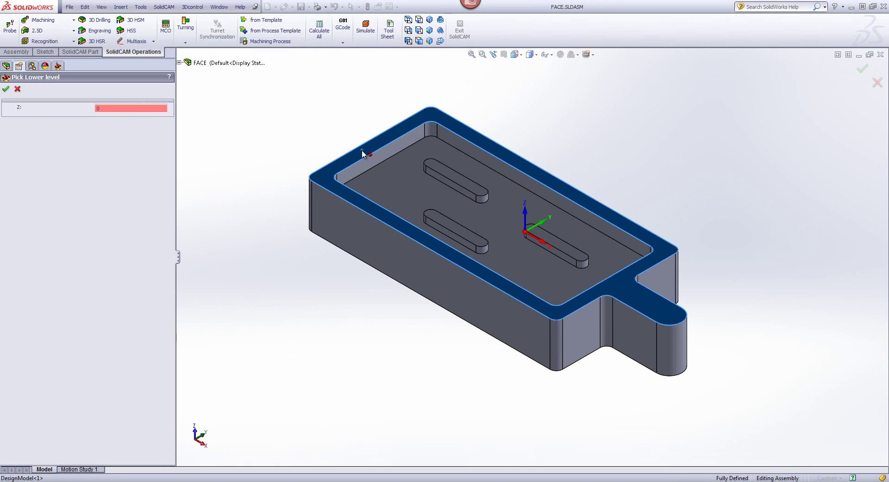
left_click(6, 89)
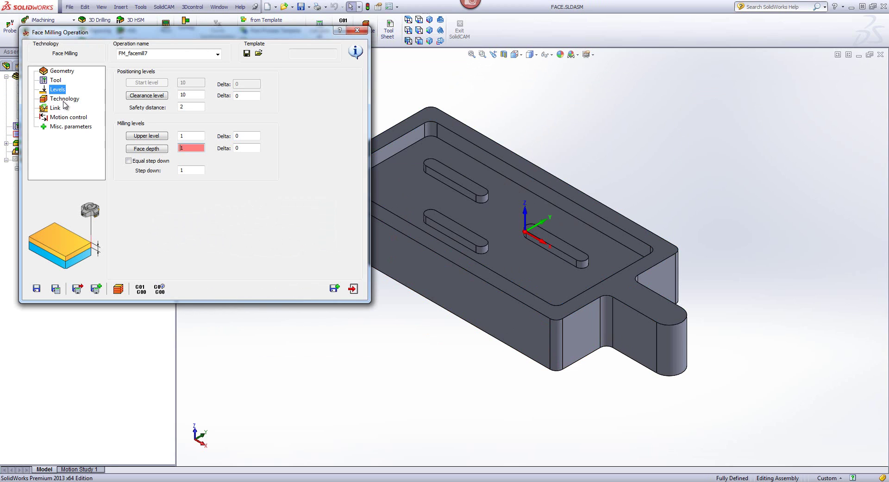
- Change the face milling technology to One Pass and display its hatch angle and extension settings
left_click(65, 99)
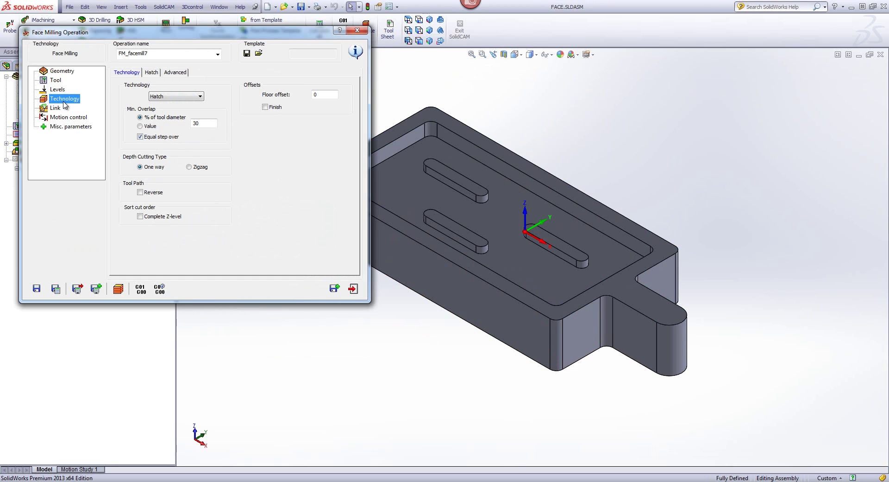
left_click(170, 96)
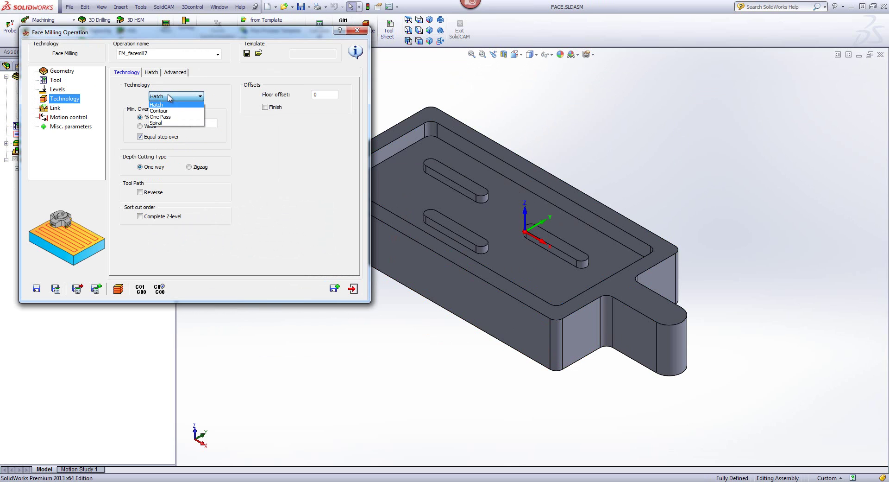
left_click(160, 116)
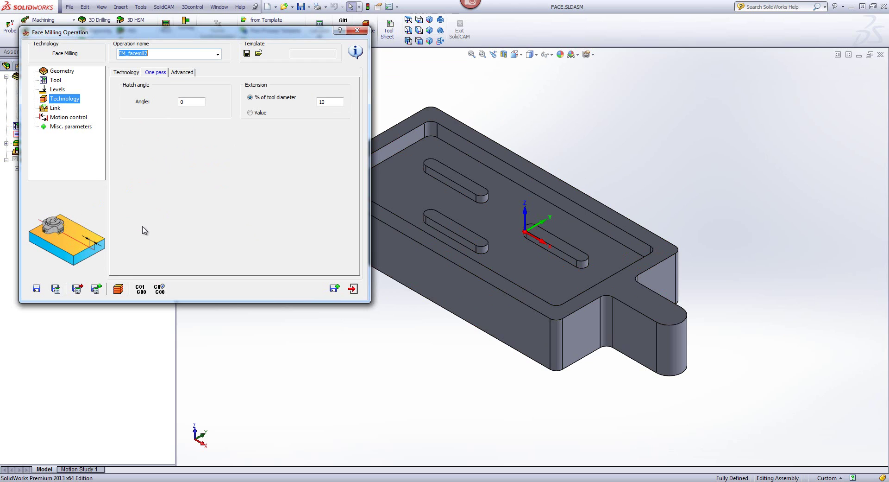
- Simulate the One Pass face milling operation with solid verification, stepping through and replaying the cut, and close the operation
left_click(118, 288)
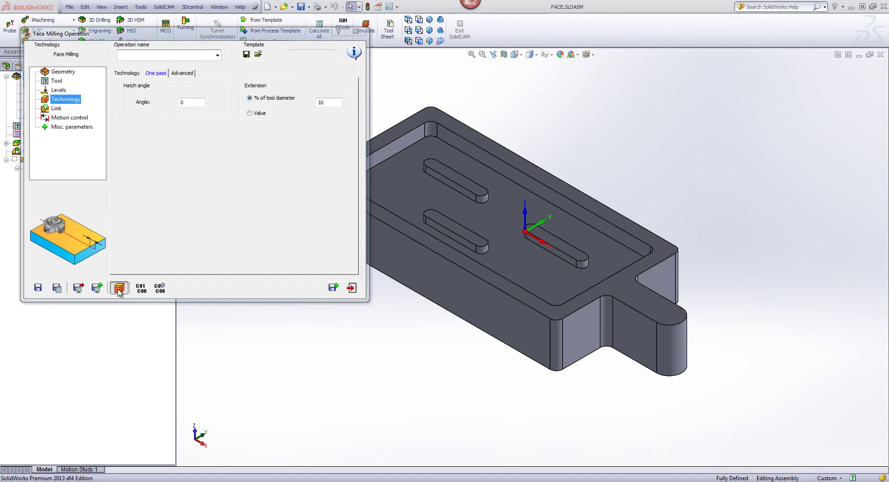
left_click(161, 256)
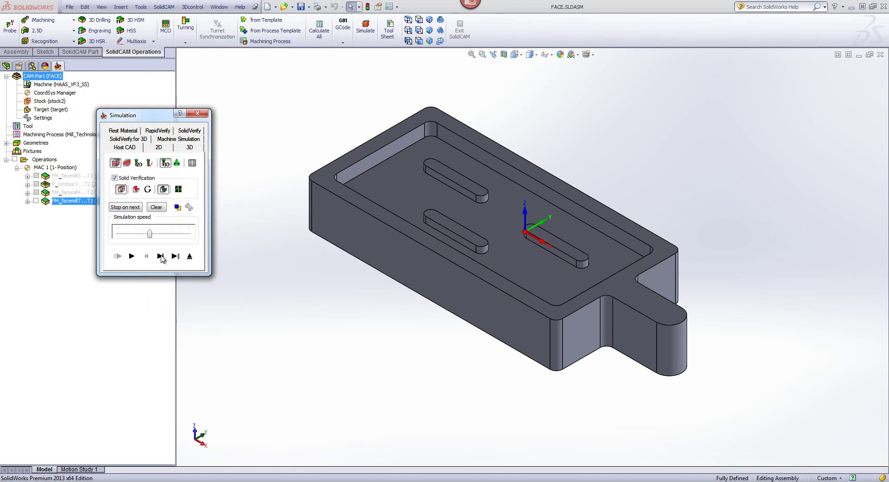
left_click(161, 256)
left_click(161, 256)
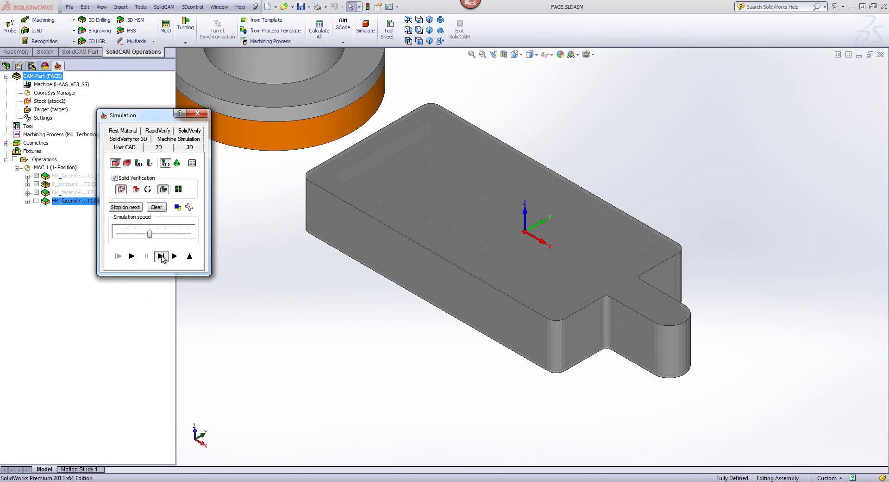
left_click(160, 256)
left_click(161, 256)
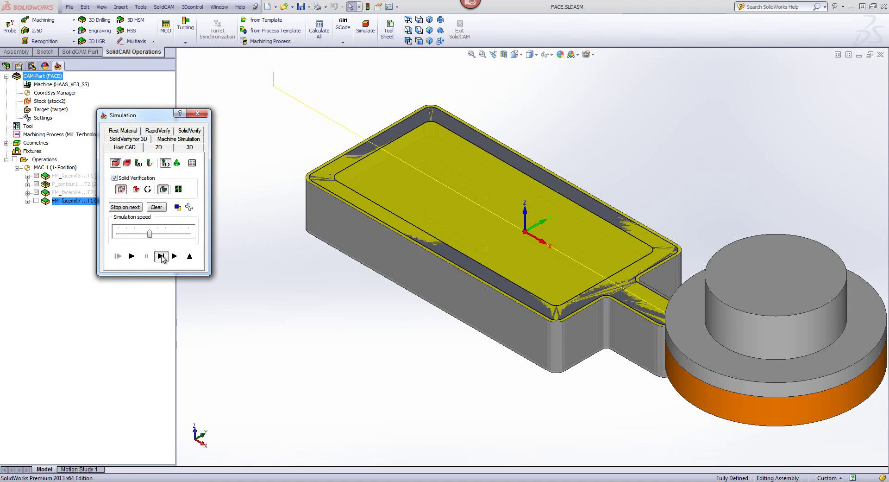
left_click(161, 256)
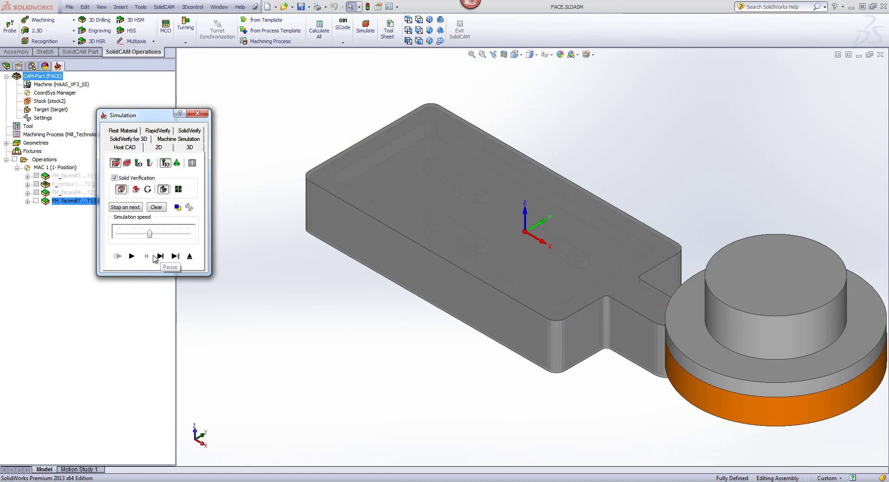
left_click(132, 256)
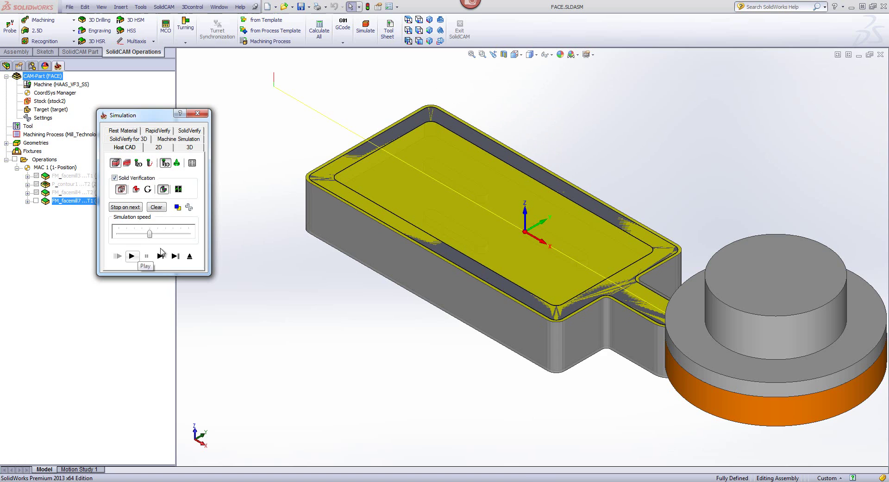
left_click(190, 256)
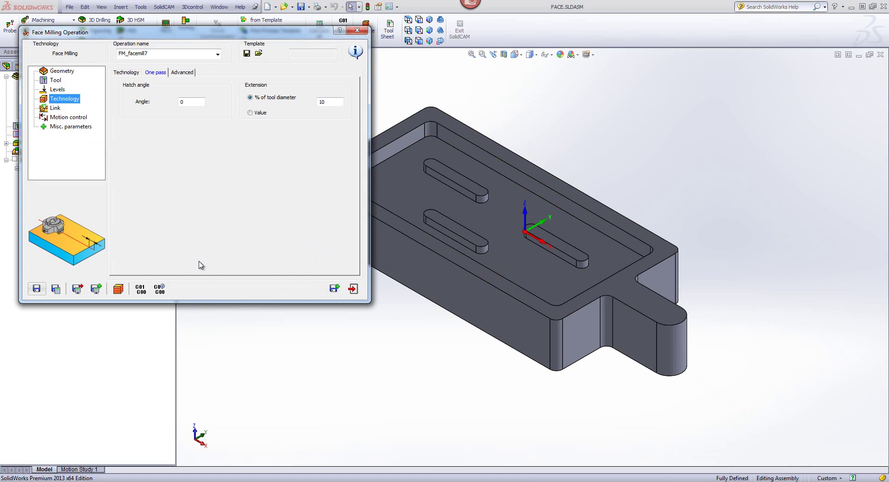
left_click(352, 289)
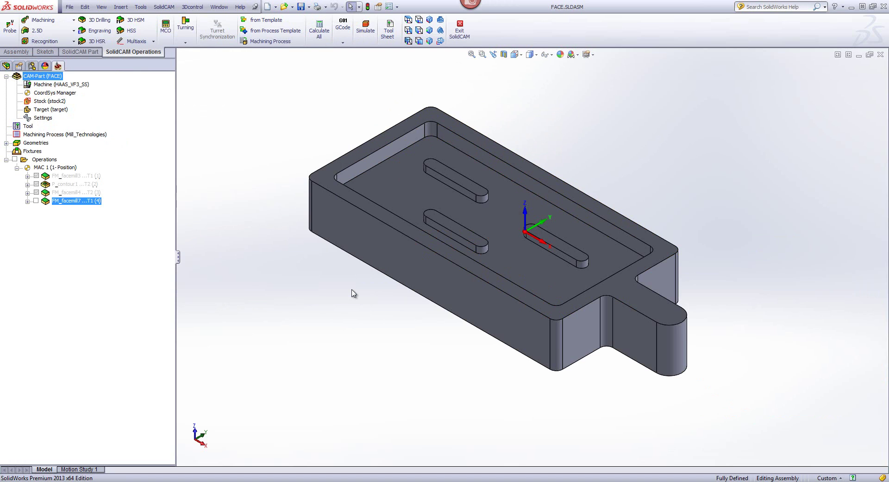
- Add a Pocket operation and define its geometry as a multi-chain from the edges of the recessed pocket floor face
left_click(421, 195)
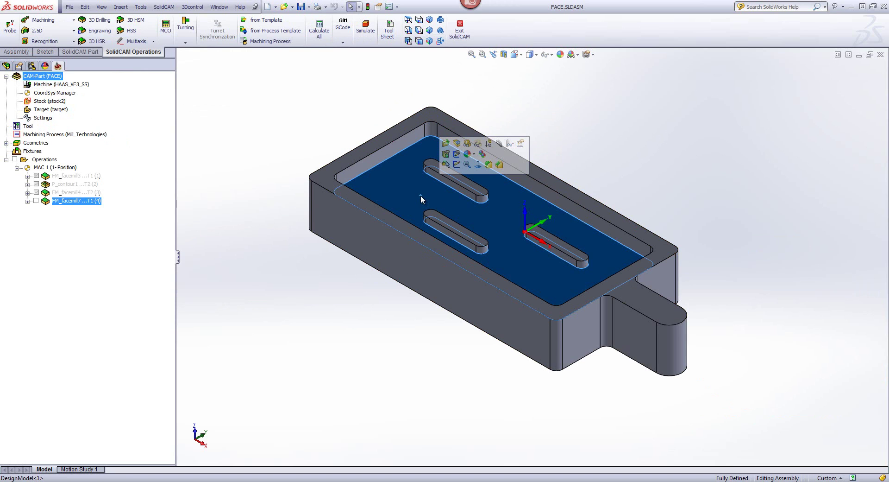
left_click(324, 130)
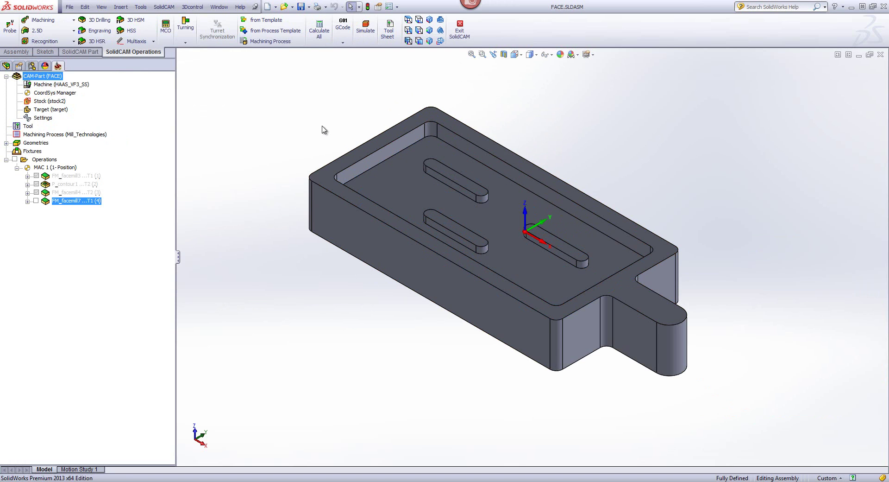
left_click(44, 31)
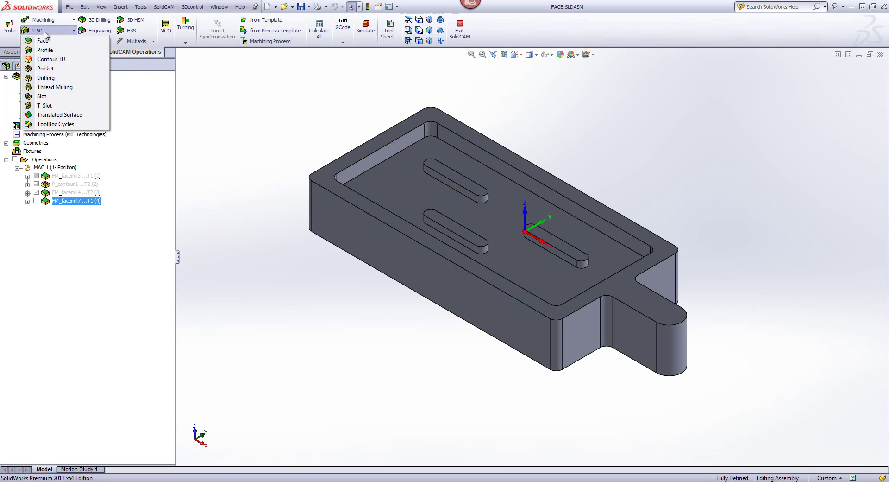
left_click(45, 68)
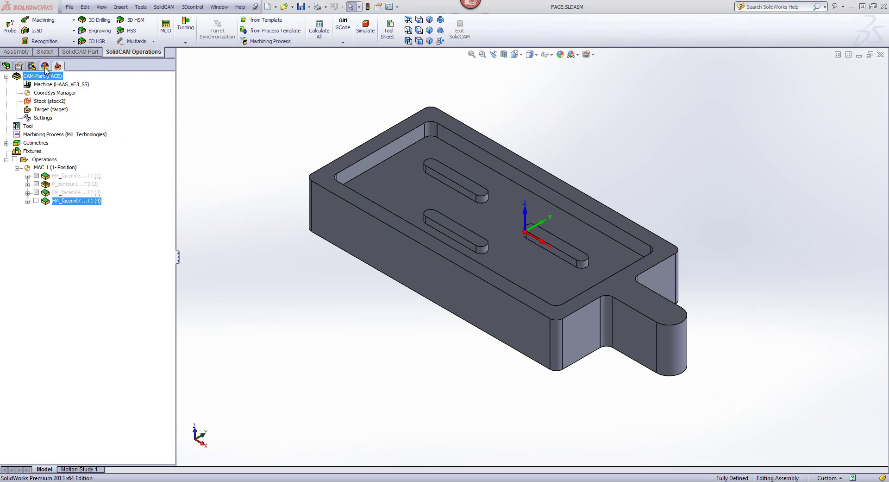
left_click(144, 94)
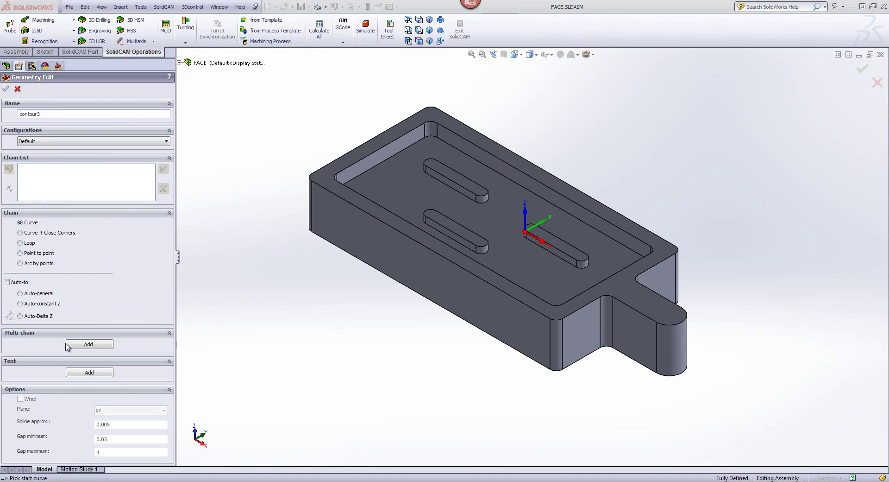
left_click(67, 346)
left_click(376, 184)
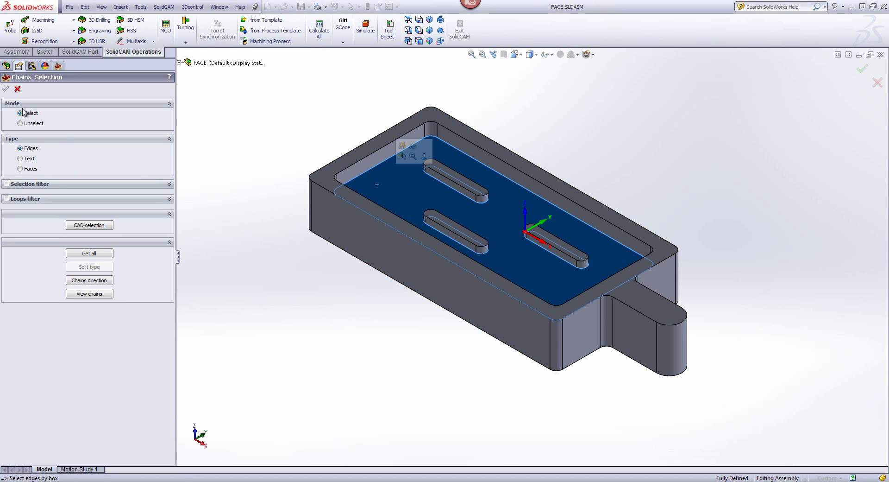
left_click(5, 90)
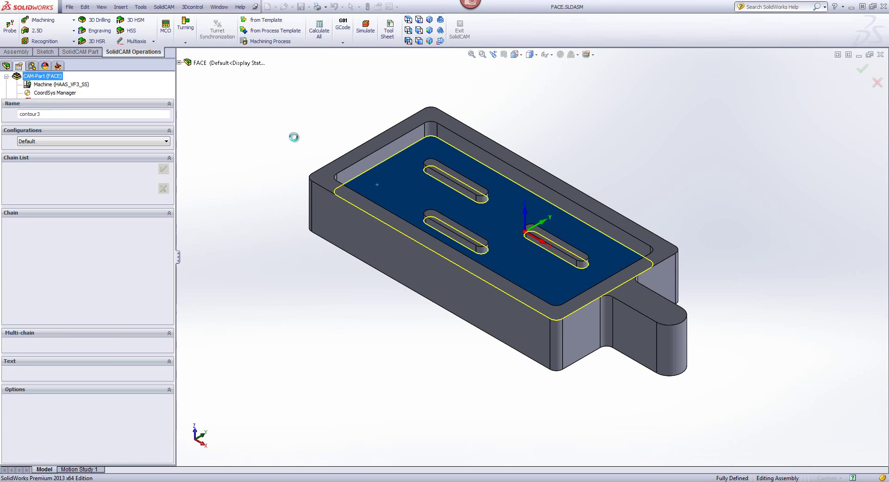
left_click(9, 94)
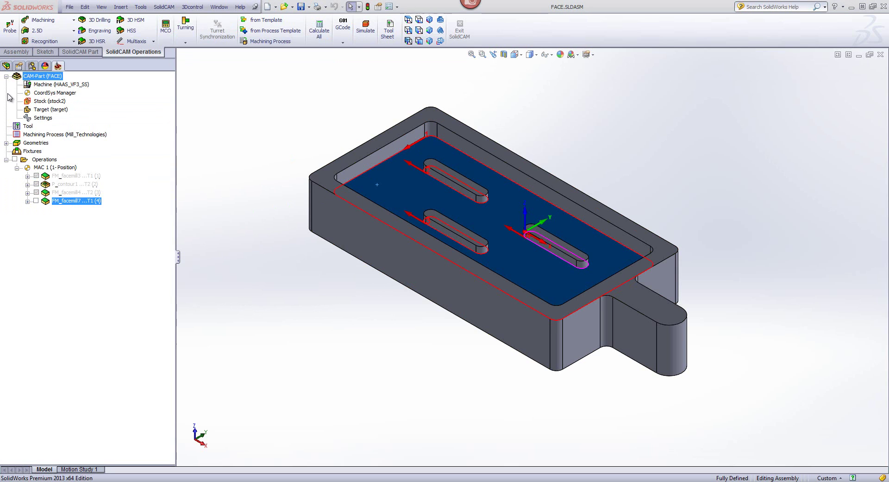
- Assign tool number 2, the 12 mm end mill, to the Pocket operation
left_click(60, 81)
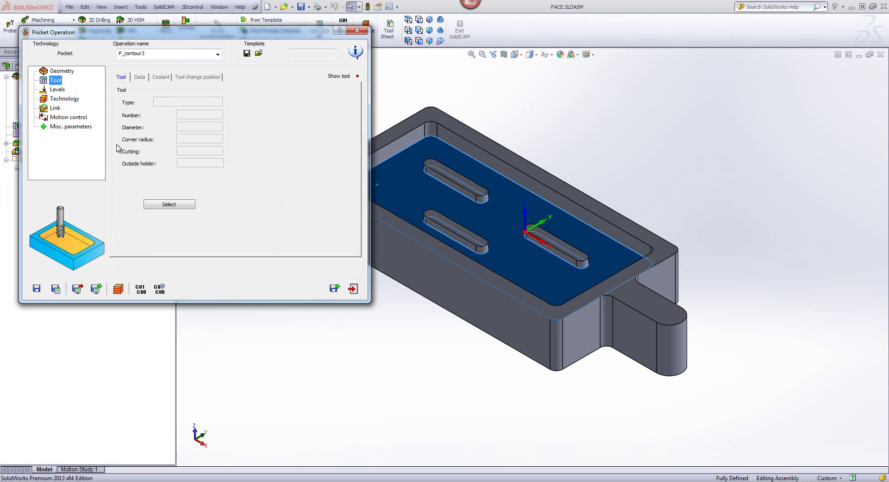
left_click(159, 204)
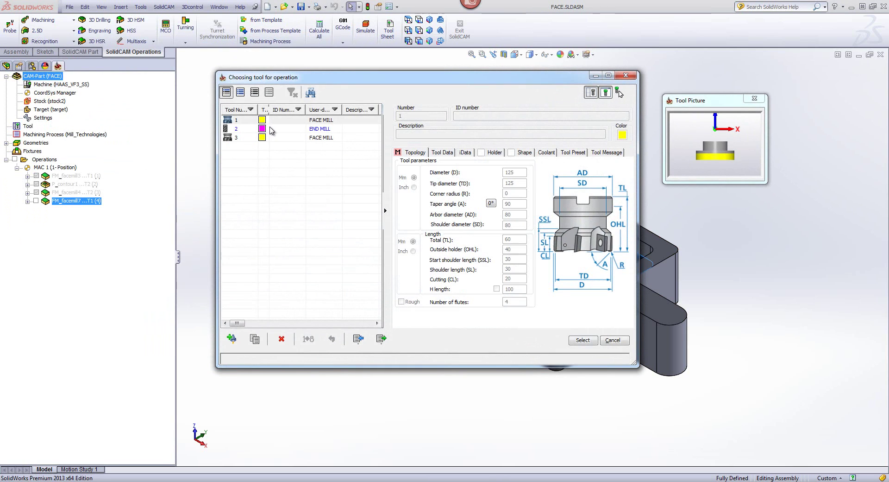
left_click(272, 129)
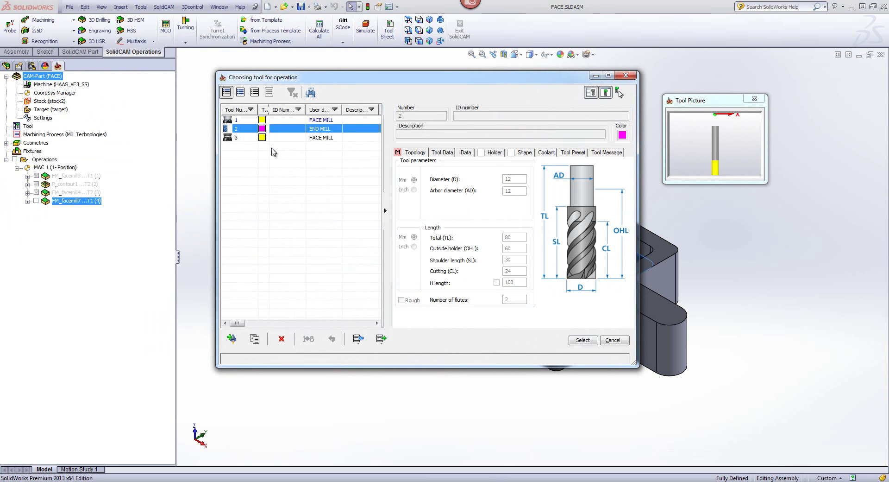
left_click(573, 343)
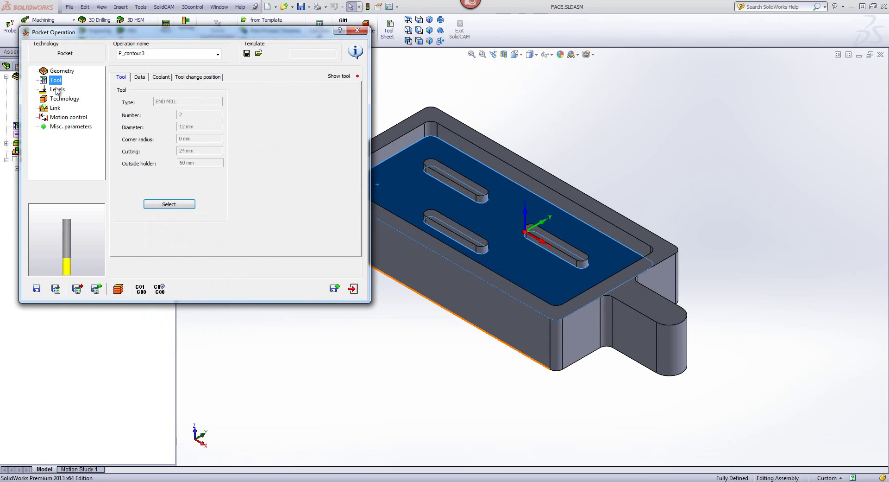
- Define the pocket depth as 10 by picking the recessed pocket floor face
left_click(57, 89)
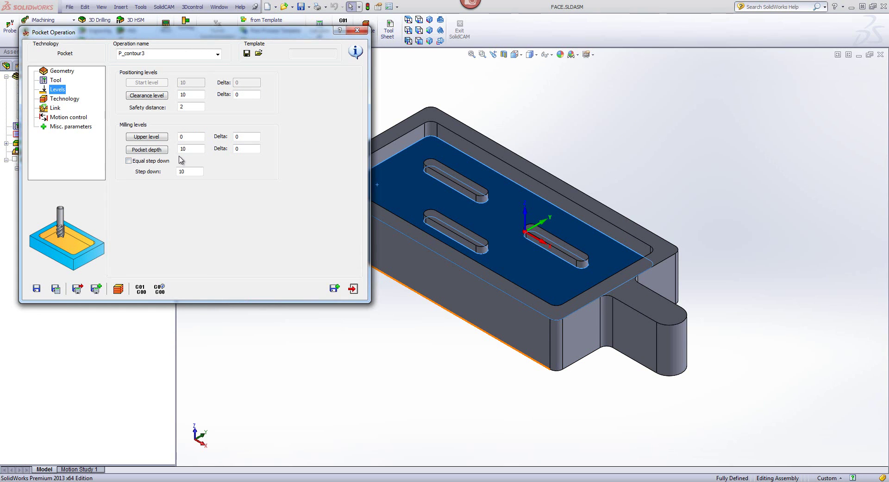
left_click(146, 150)
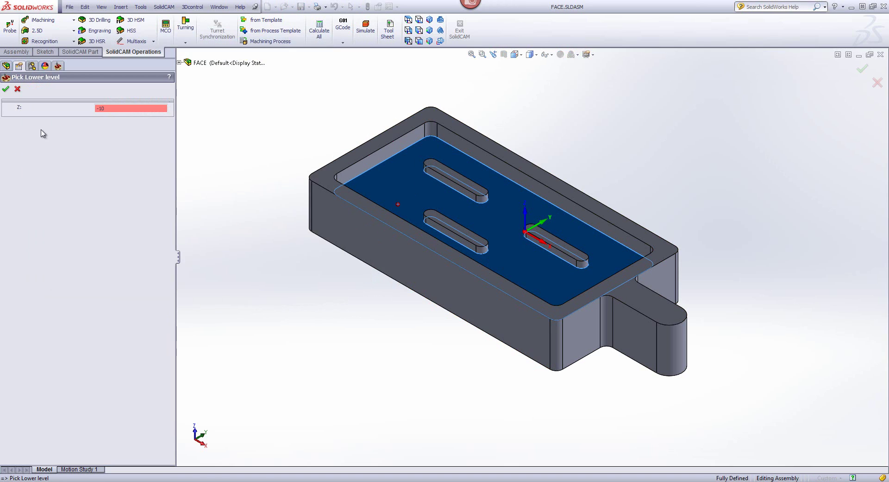
left_click(5, 89)
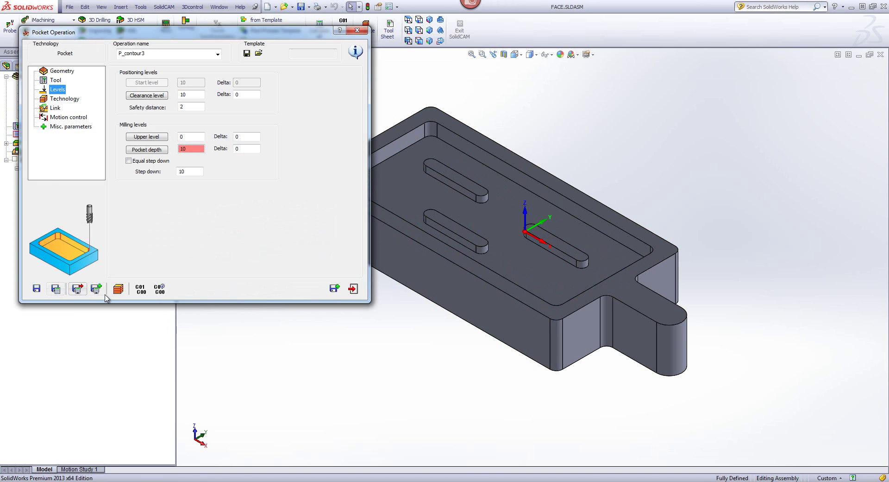
- Calculate the Pocket operation, simulate it with solid verification, examine the cut around the three islands, and close the operation
left_click(119, 288)
left_click(131, 255)
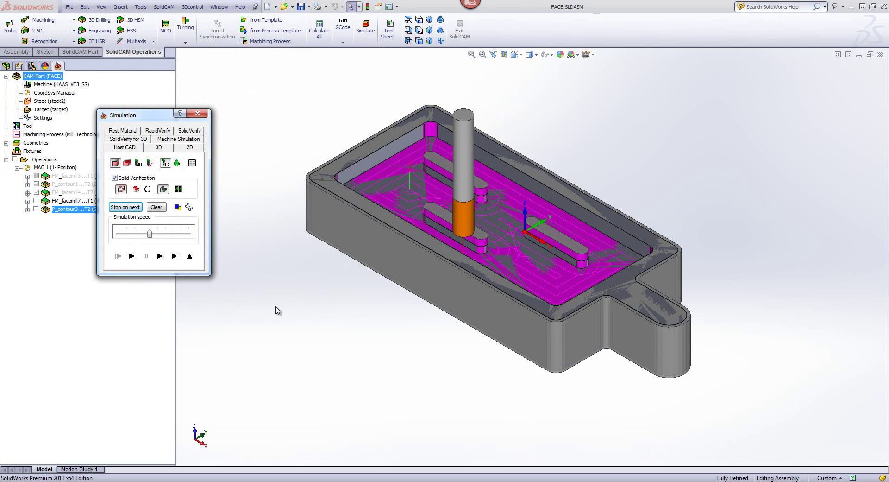
left_click(298, 146)
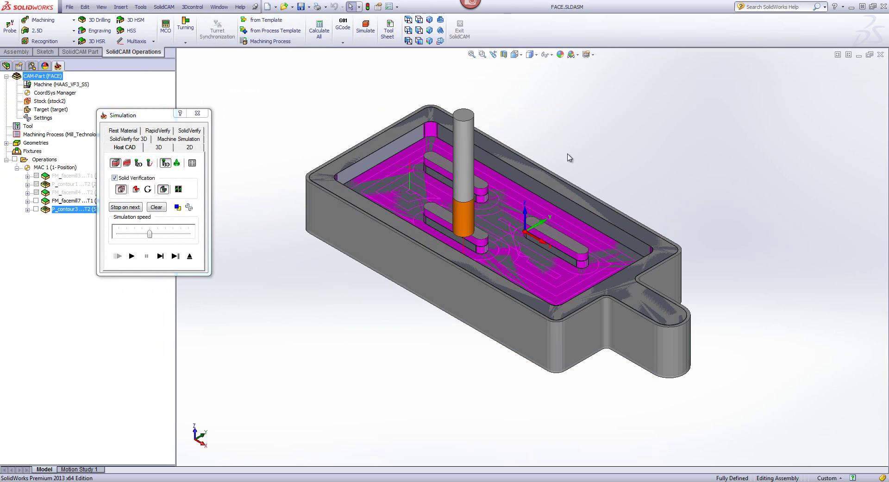
key("f")
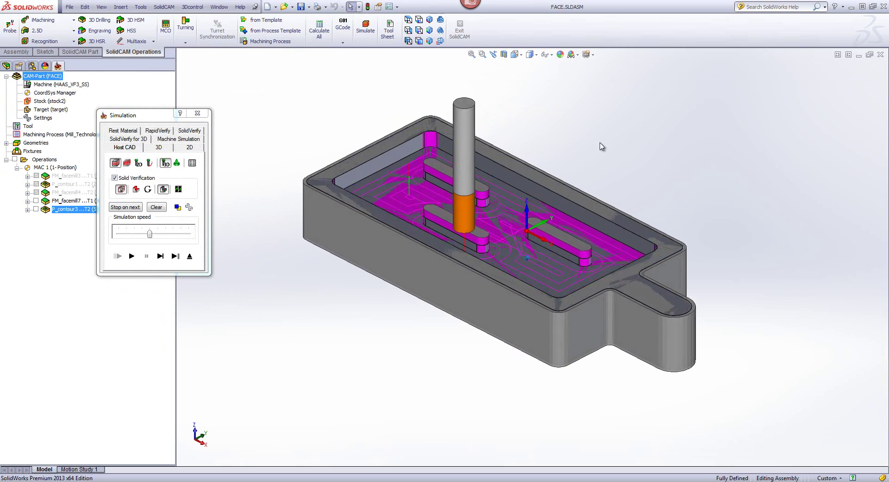
scroll(600, 142, "down", 3)
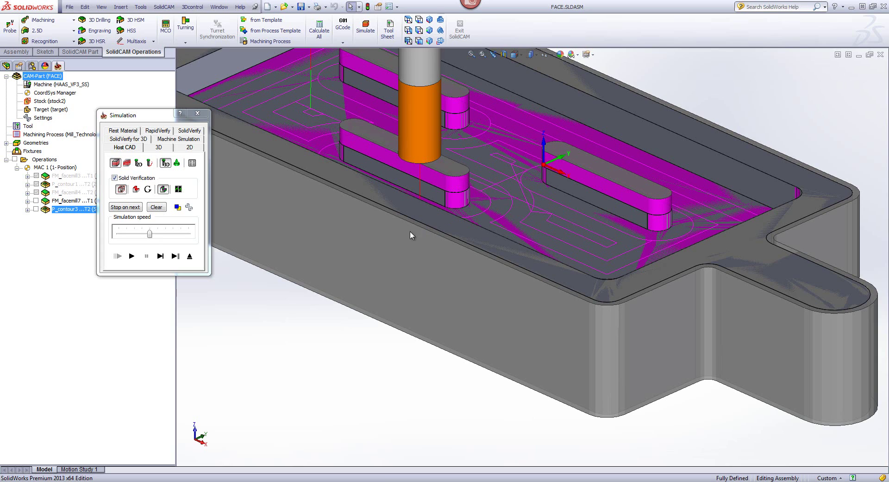
left_click(191, 257)
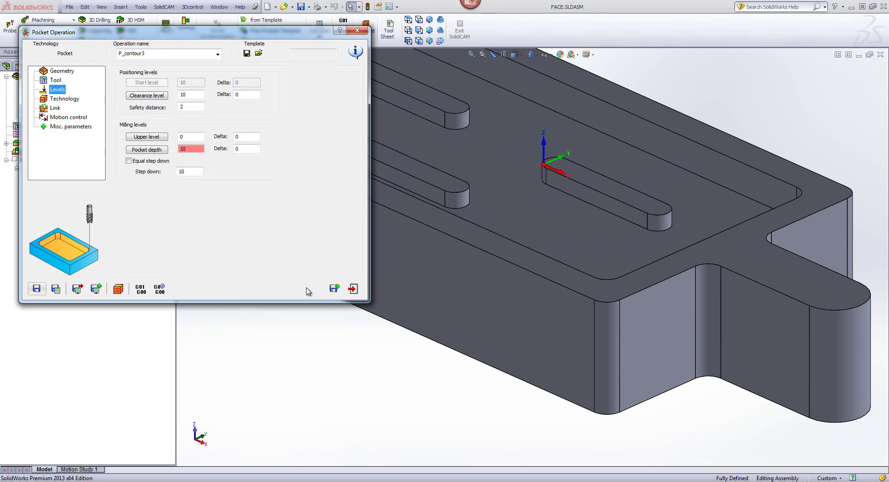
left_click(352, 289)
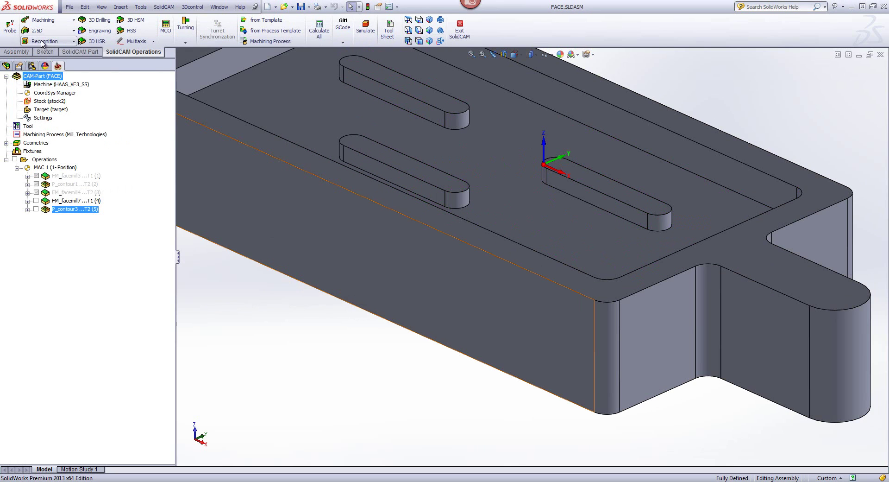
- Add a Face Milling operation and define its Faces-type base geometry from the top faces of the three pocket islands
left_click(40, 35)
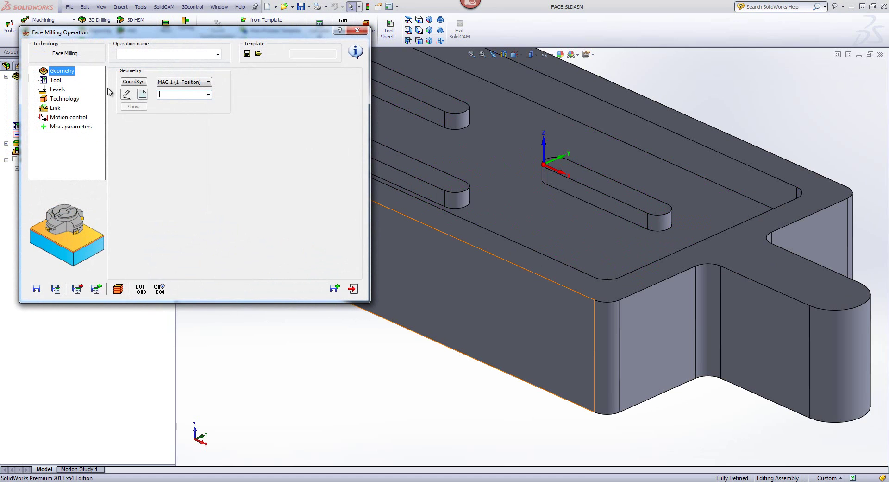
left_click(142, 94)
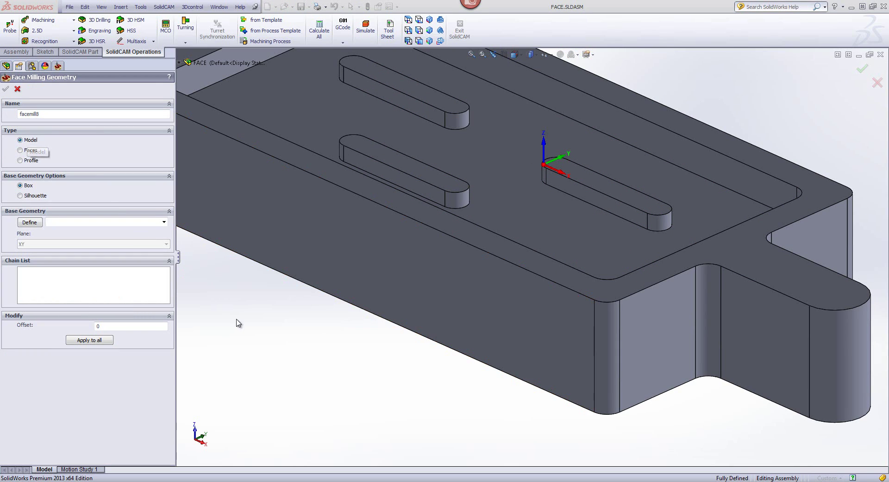
key("f")
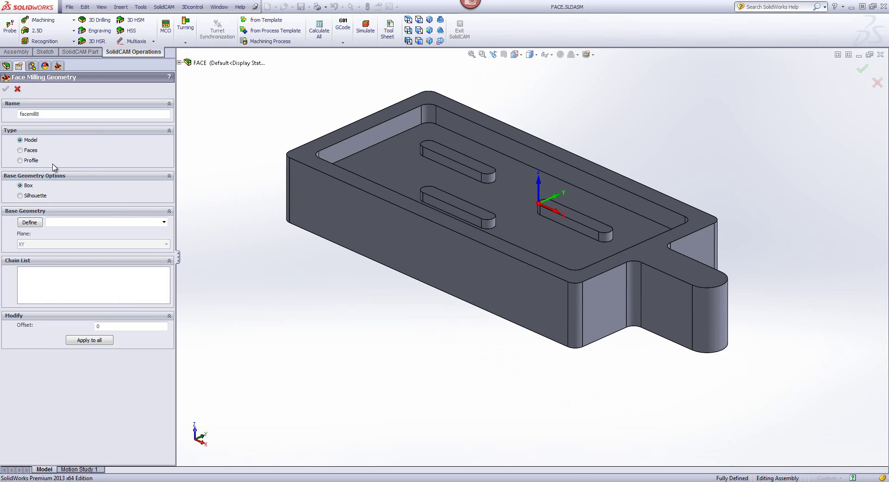
left_click(20, 150)
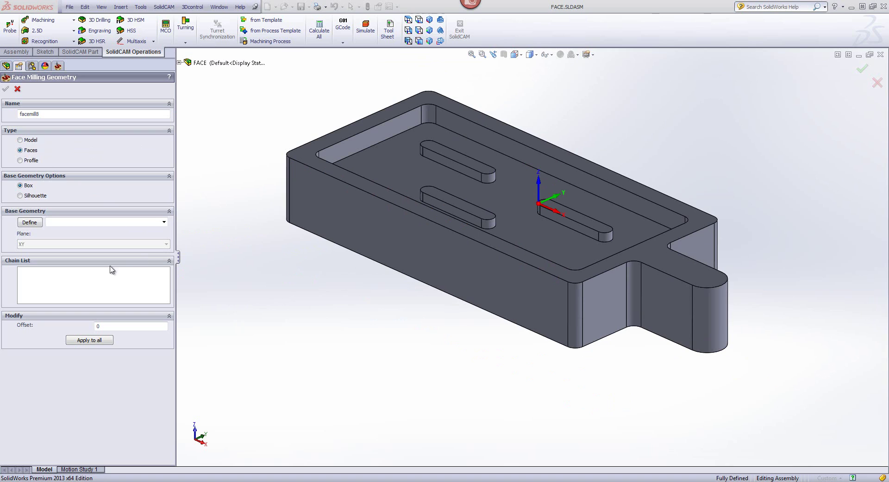
left_click(35, 225)
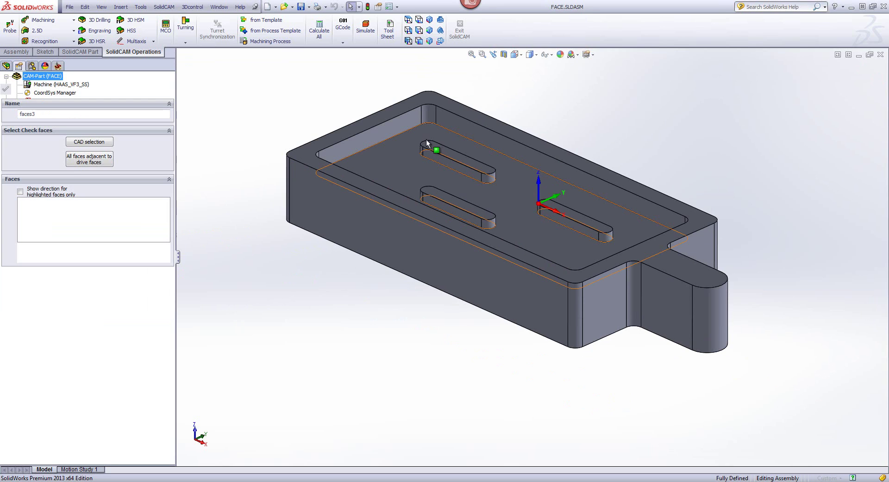
left_click(433, 151)
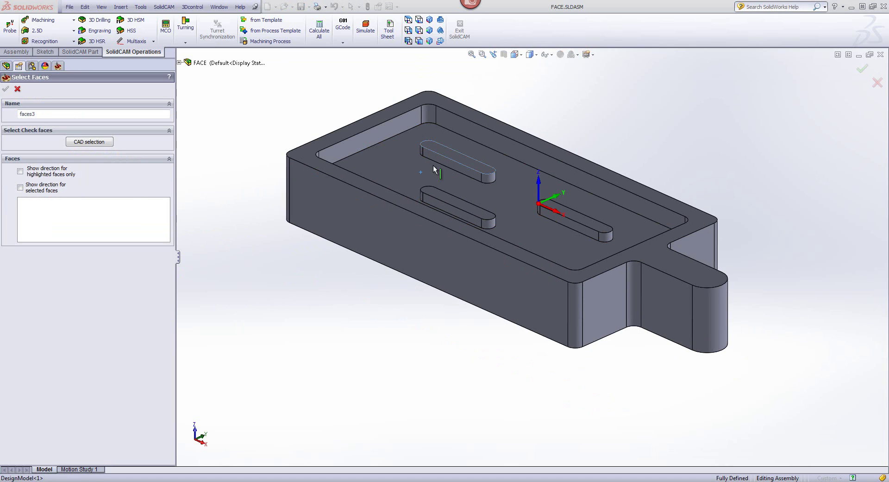
left_click(448, 200)
left_click(575, 222)
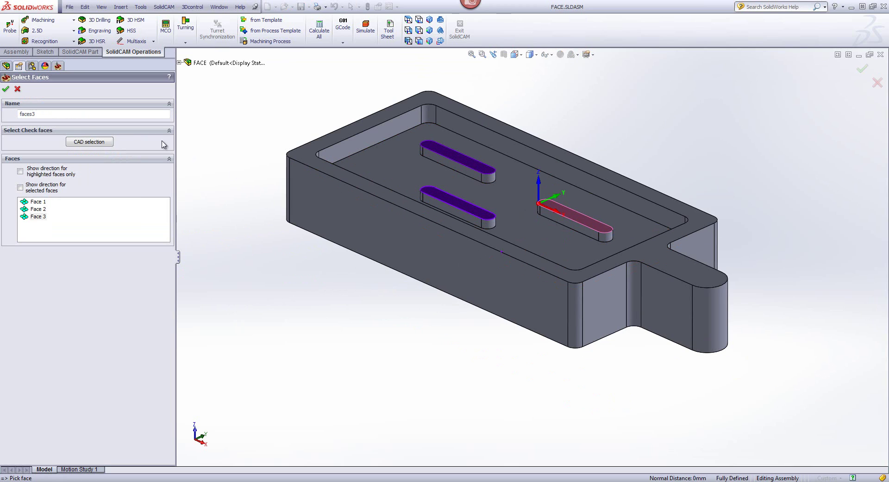
left_click(5, 89)
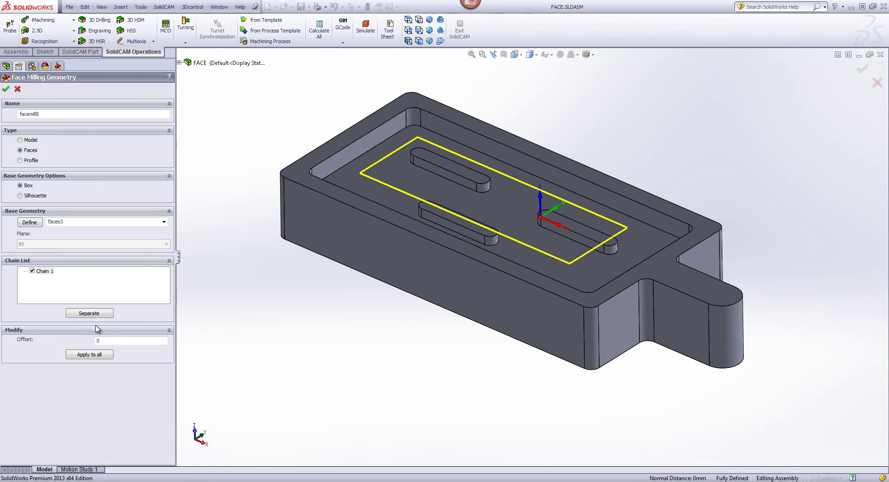
- Separate the face milling boundary into individual chains for the islands, check each chain, and accept the geometry
left_click(84, 313)
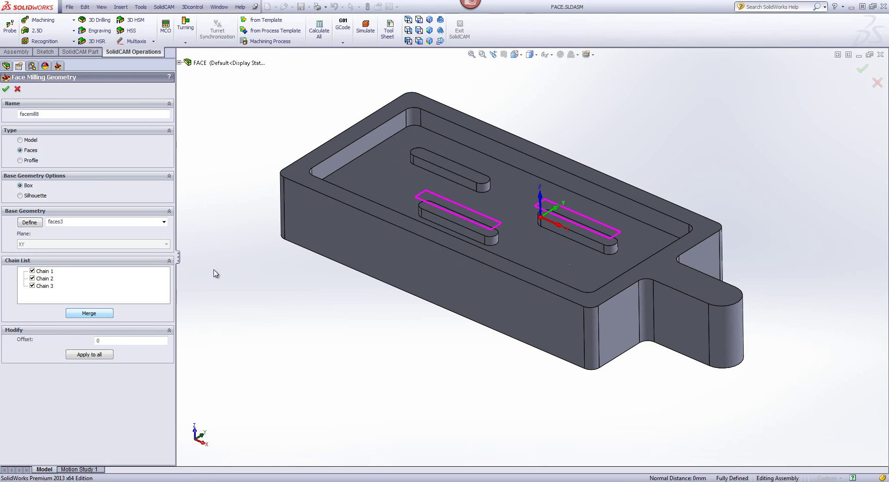
left_click(45, 286)
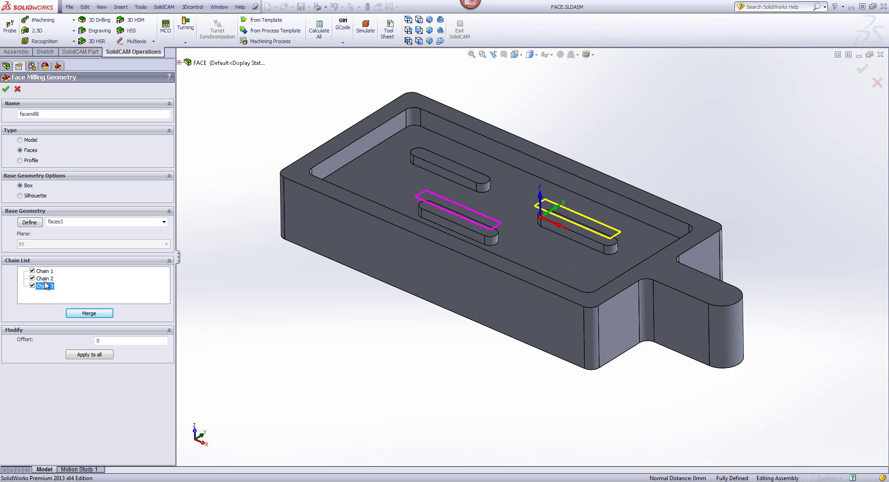
left_click(45, 277)
left_click(46, 271)
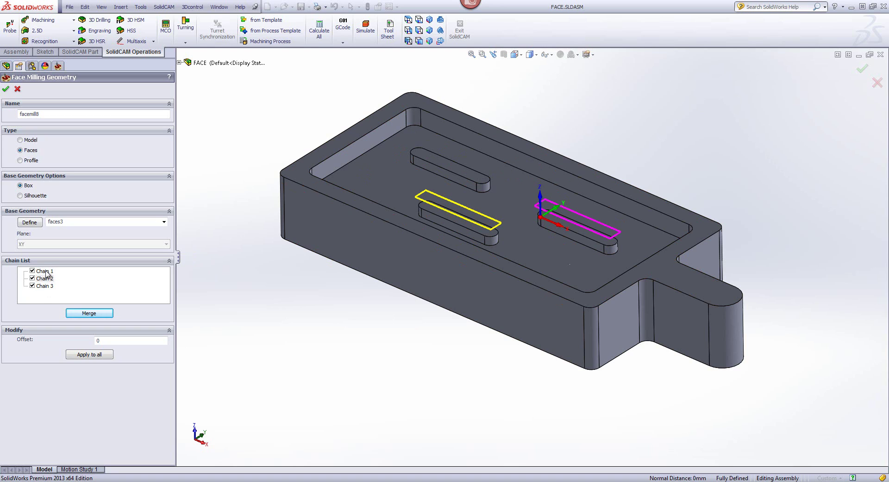
left_click(44, 279)
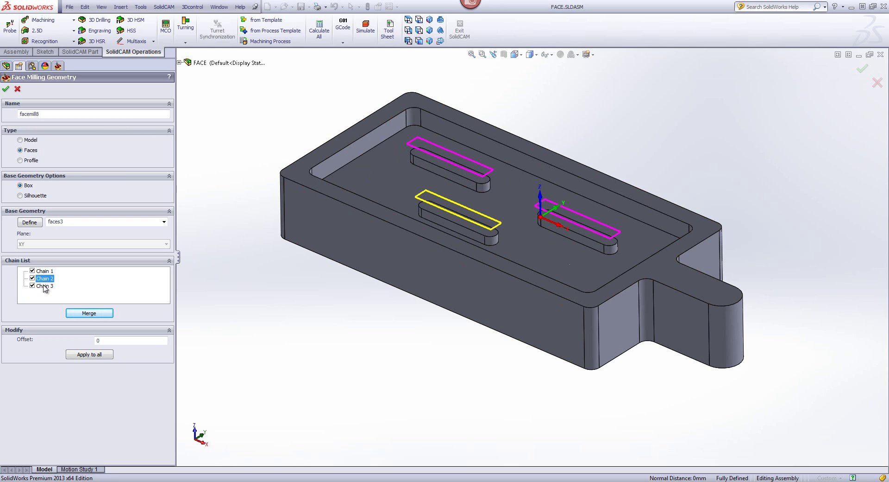
left_click(44, 286)
left_click(45, 271)
left_click(45, 279)
left_click(45, 286)
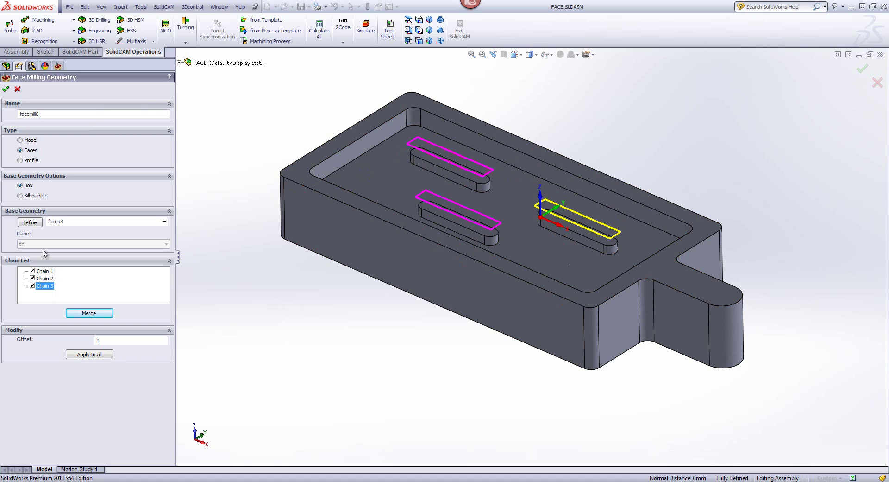
left_click(5, 89)
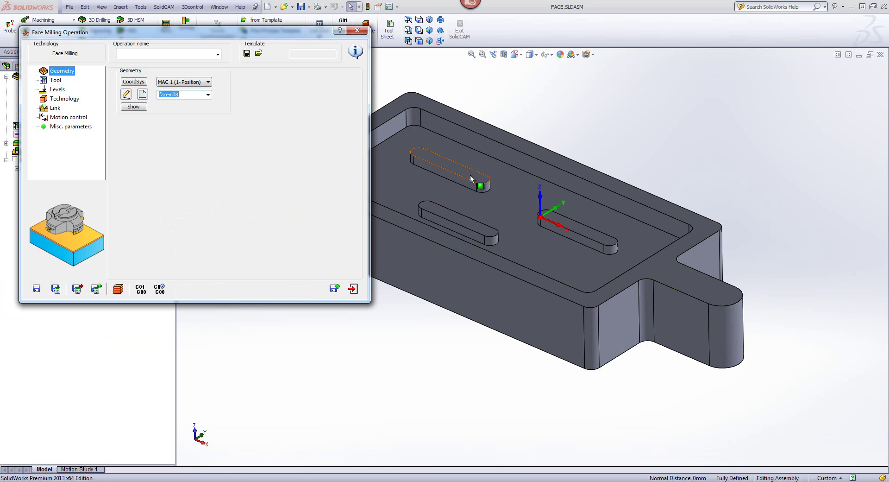
- Assign tool number 2, the 12 mm end mill, to the Face Milling operation
left_click(45, 81)
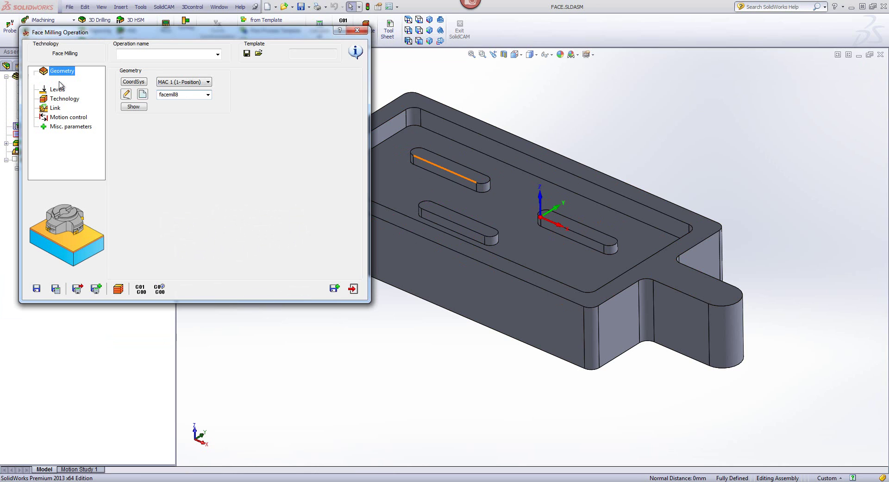
left_click(185, 208)
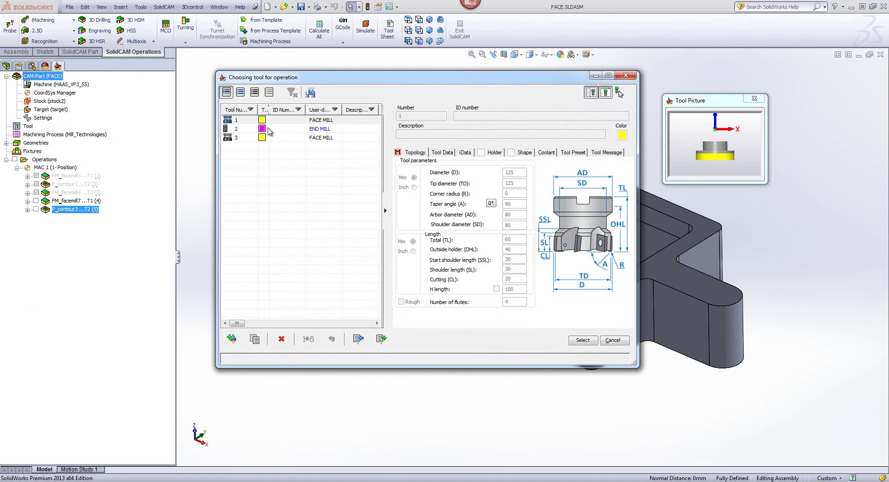
left_click(270, 129)
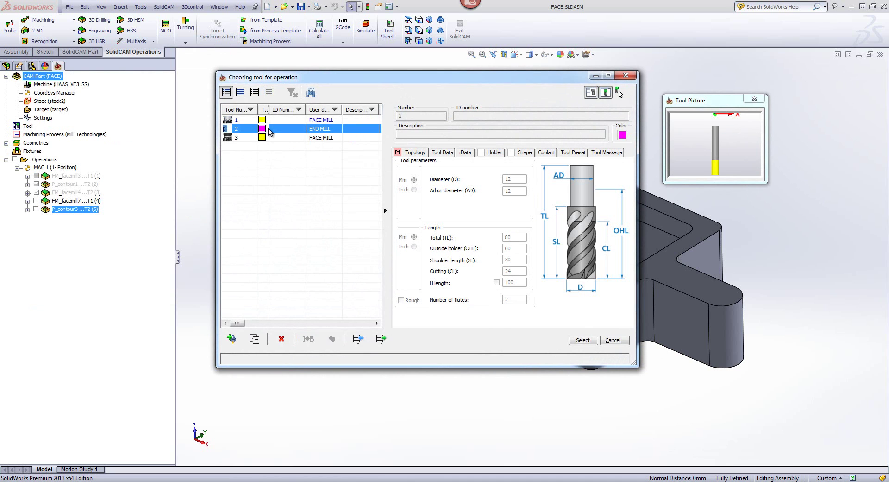
left_click(587, 339)
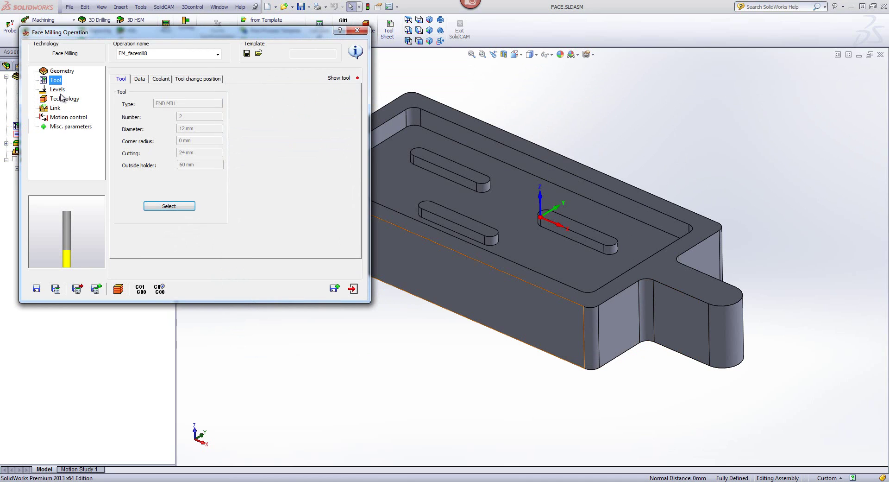
- Define the upper level as 0 from the part's top rim face and the face depth as 5 from an island's top face
left_click(57, 90)
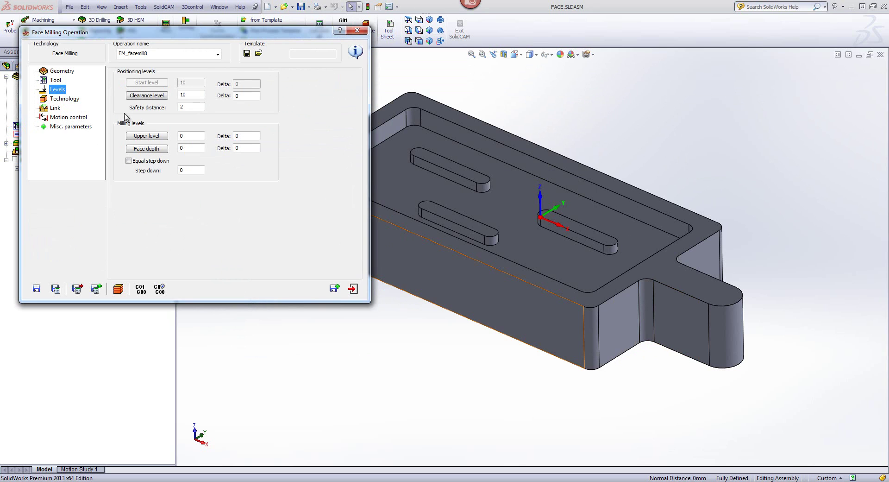
left_click(158, 139)
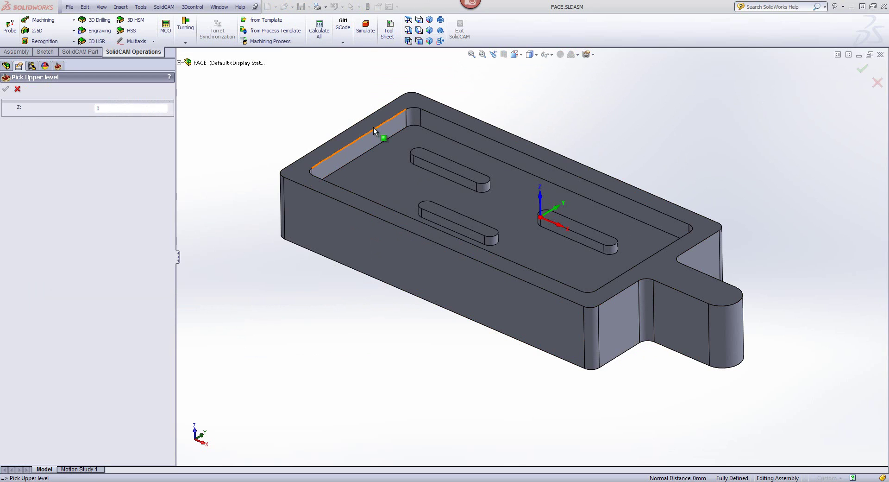
left_click(373, 125)
left_click(6, 88)
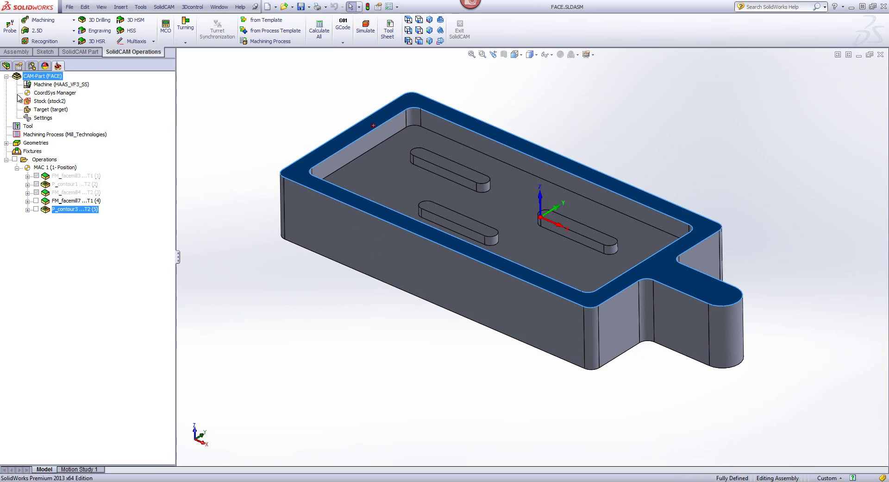
left_click(159, 152)
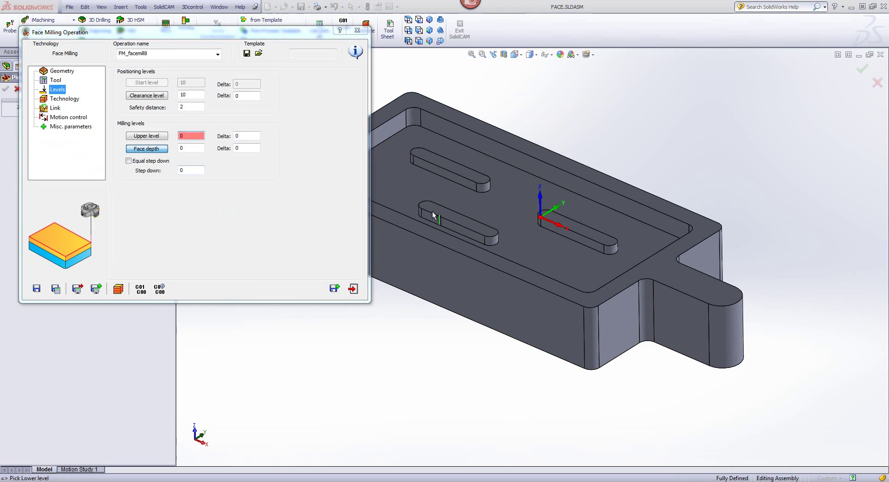
left_click(450, 213)
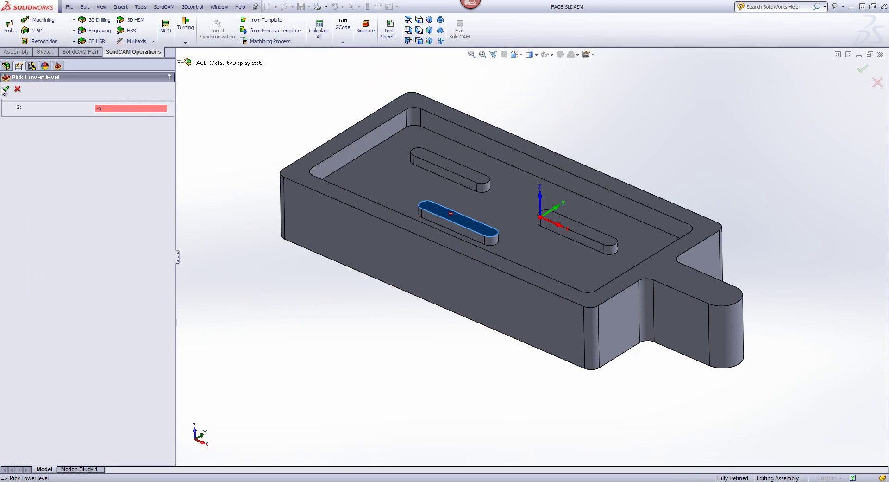
left_click(6, 89)
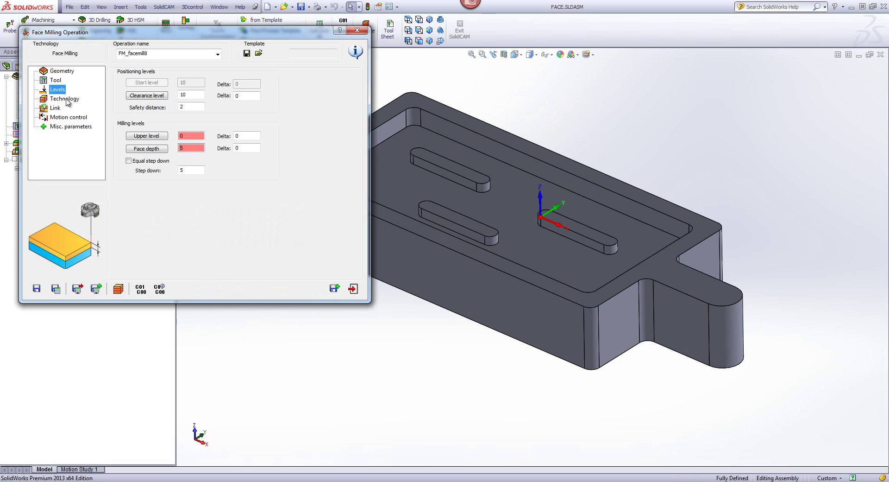
- Set the face milling technology to One Pass and calculate the operation
left_click(64, 98)
left_click(162, 96)
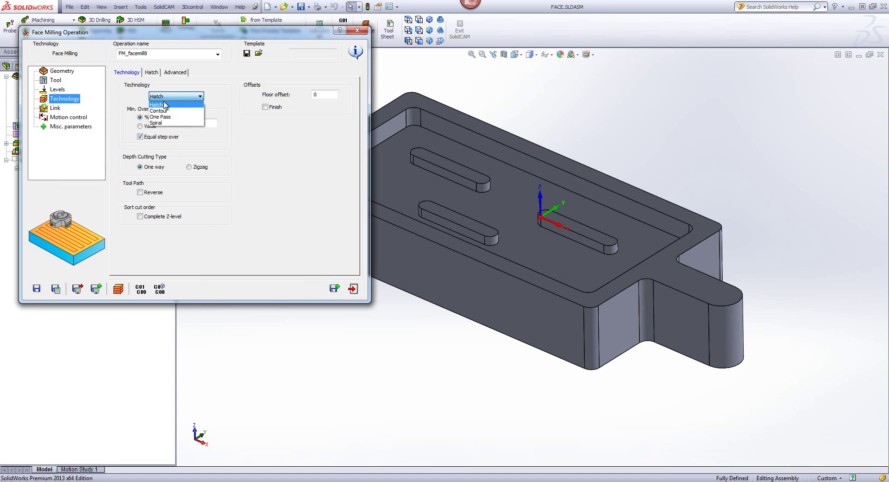
left_click(162, 117)
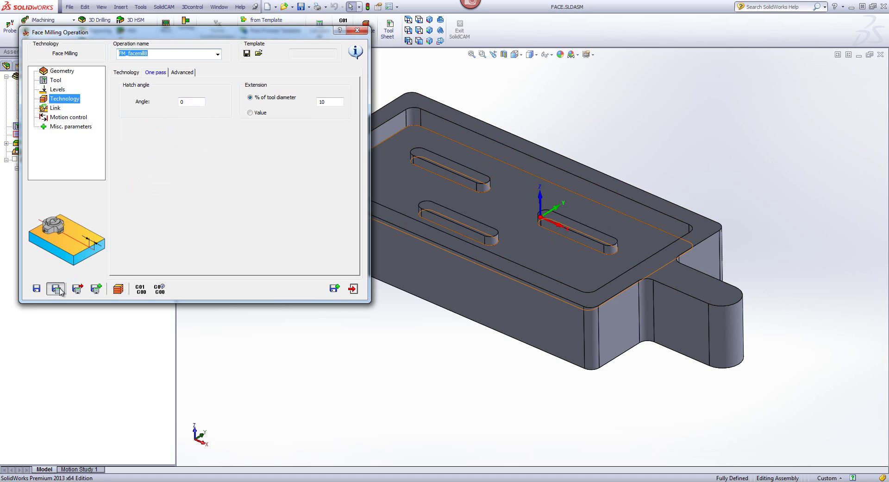
- Simulate the island face milling move by move with solid verification and examine the tool path over the three islands
left_click(118, 288)
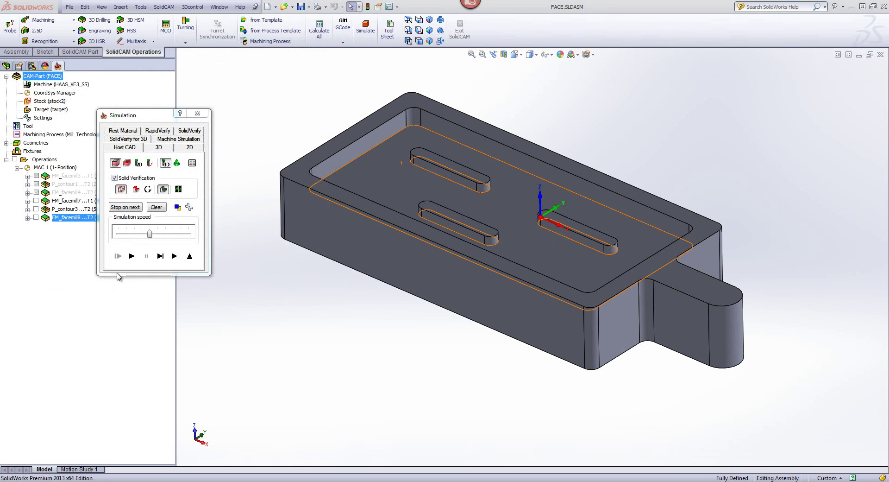
left_click(158, 256)
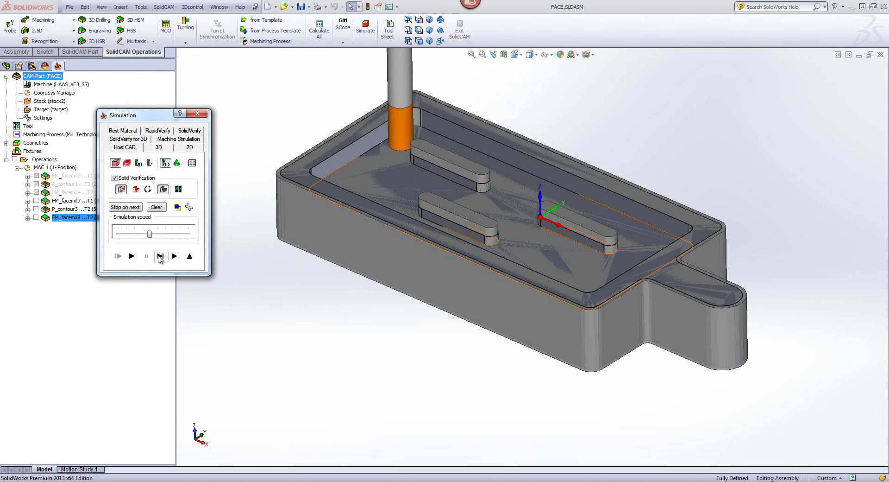
left_click(160, 256)
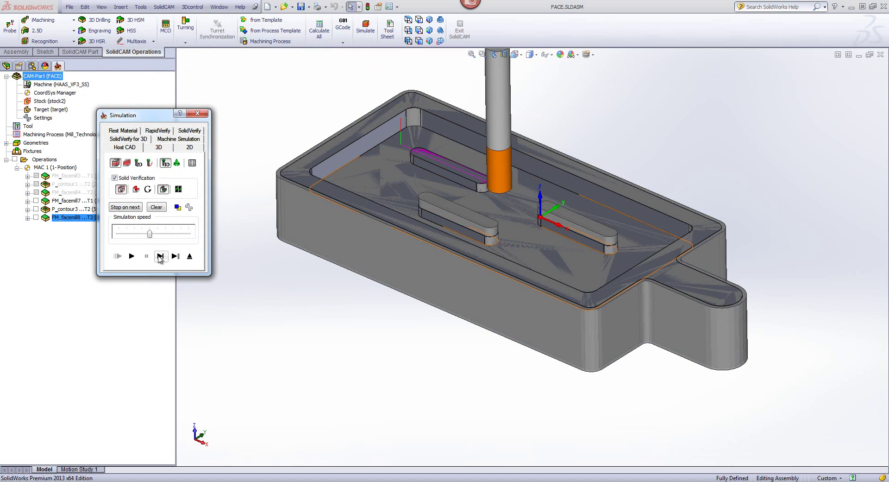
left_click(160, 256)
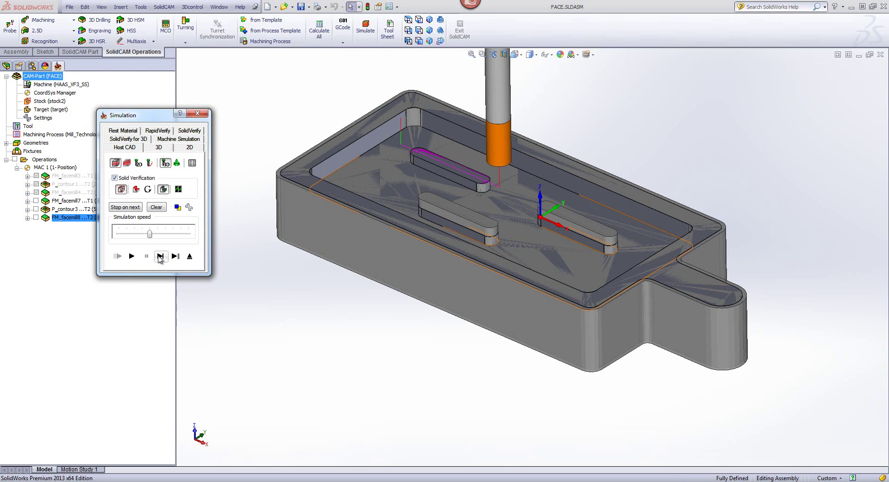
left_click(160, 256)
left_click(160, 256)
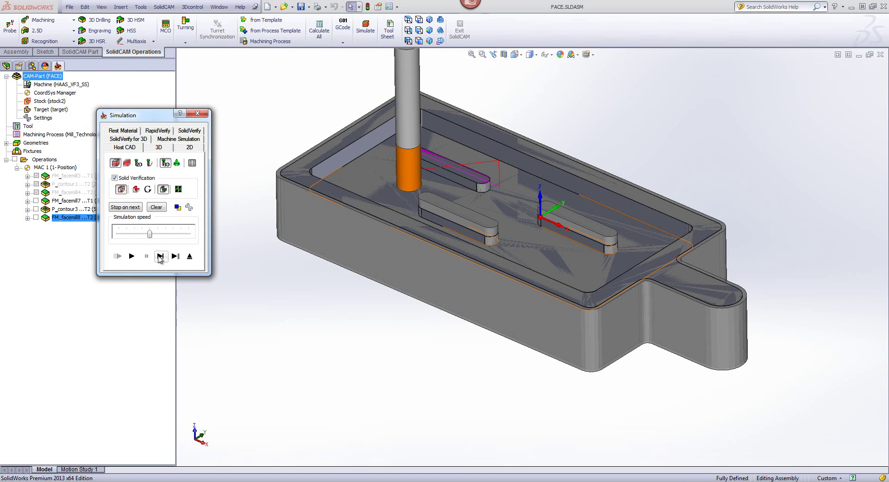
left_click(160, 256)
left_click(160, 256)
left_click(160, 256)
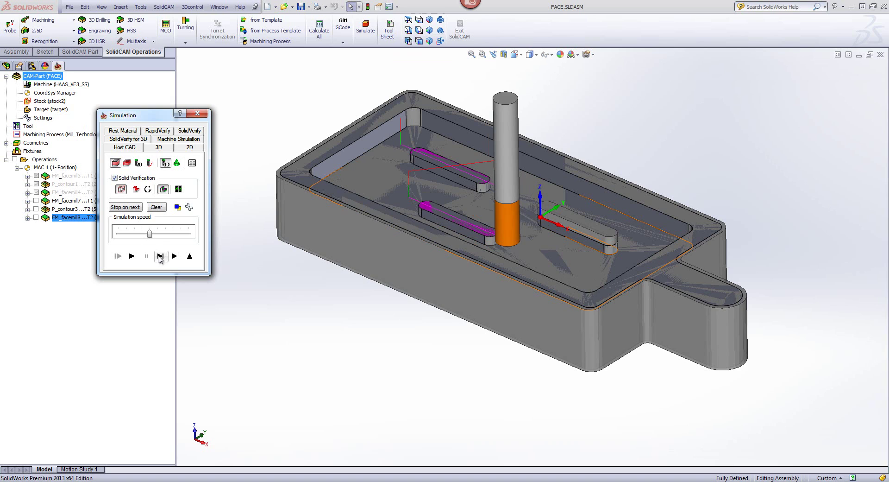
left_click(159, 256)
left_click(160, 256)
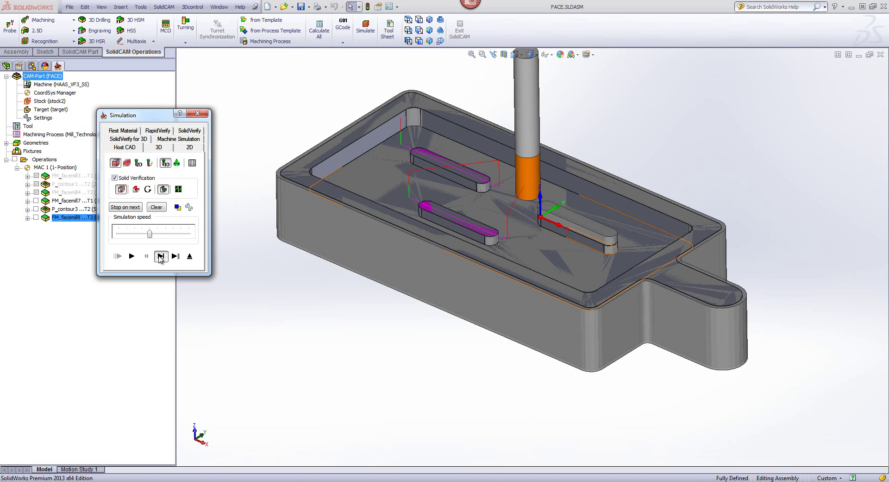
left_click(160, 256)
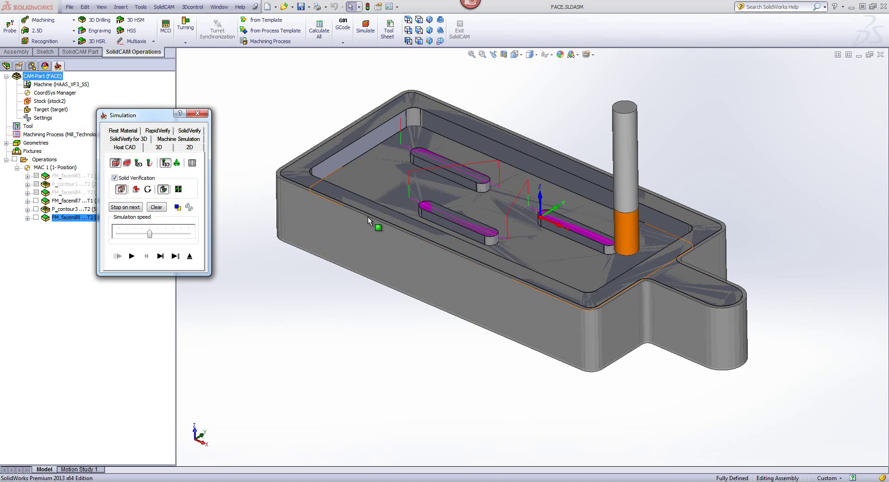
left_click(748, 140)
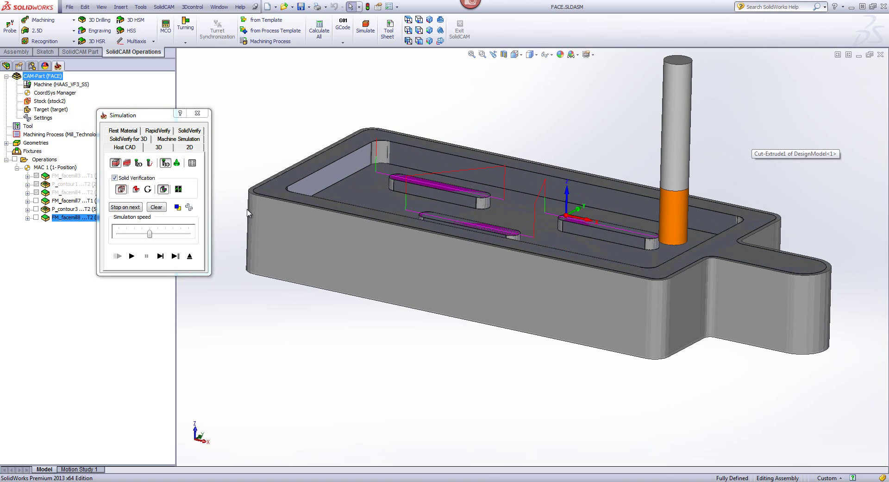
- Set the link between chains to Through safety distance in the island face milling operation
left_click(189, 256)
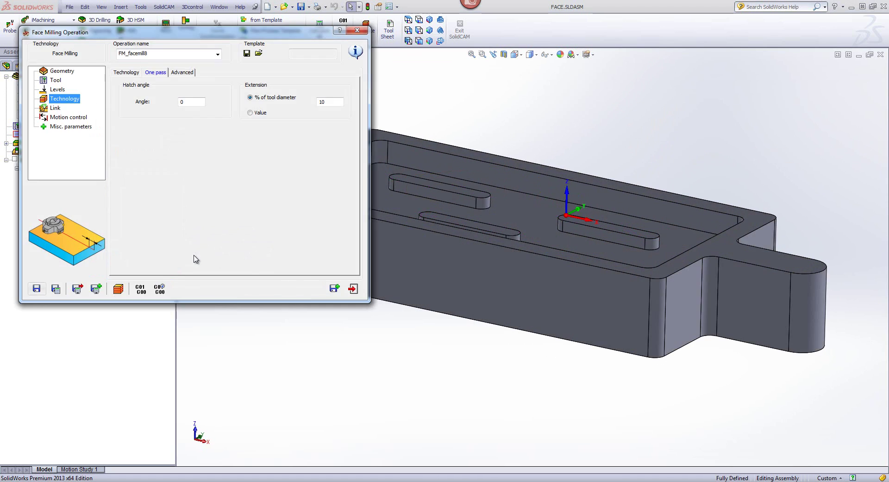
left_click(55, 108)
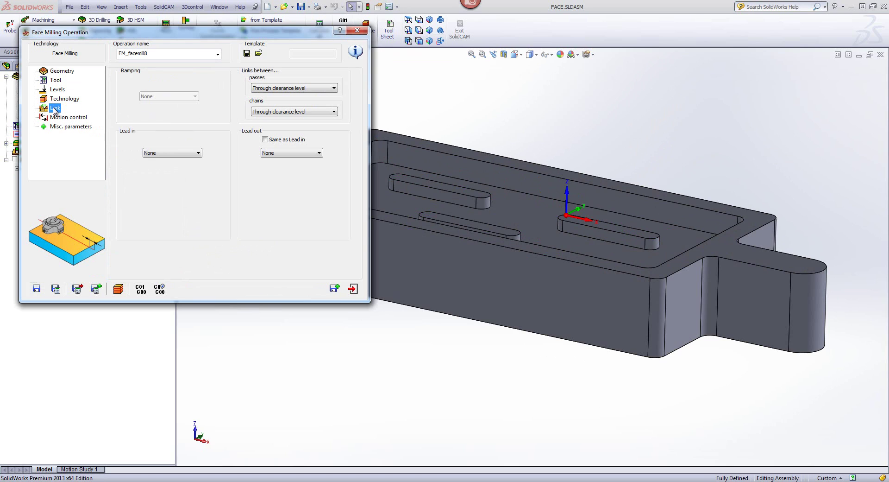
left_click(266, 112)
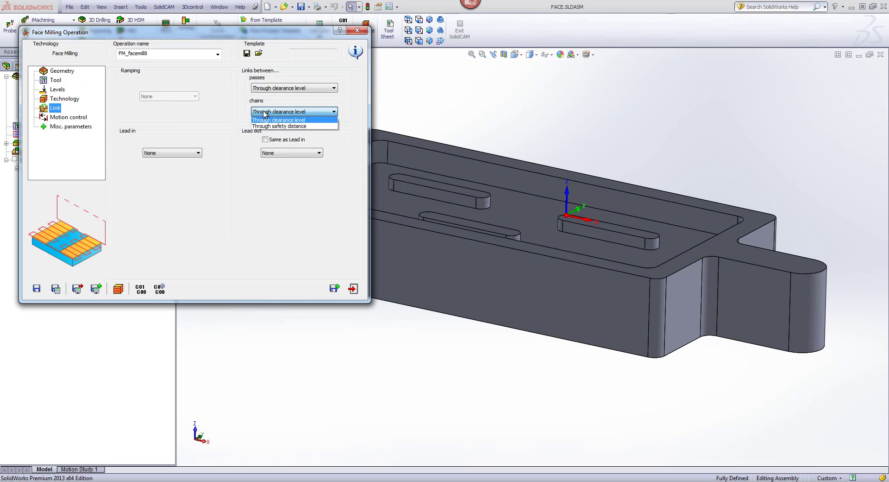
left_click(268, 126)
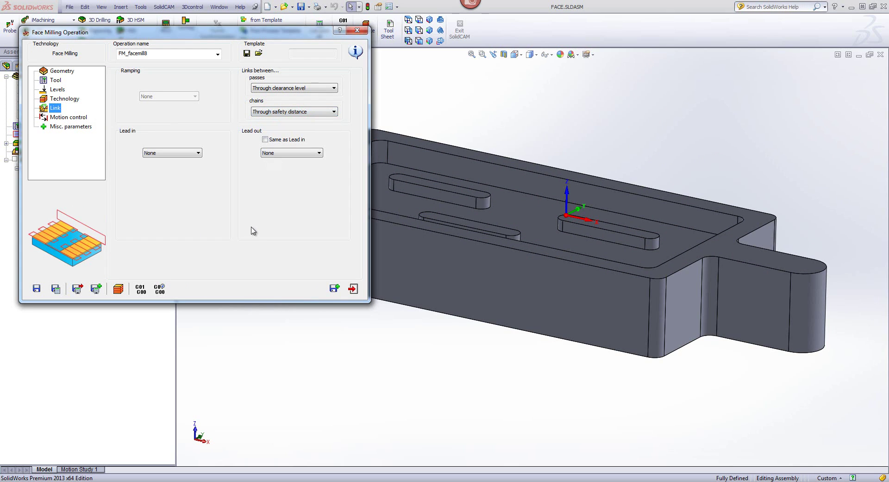
- Simulate the island face milling move by move with solid verification and examine the rapid links between the three islands
left_click(118, 288)
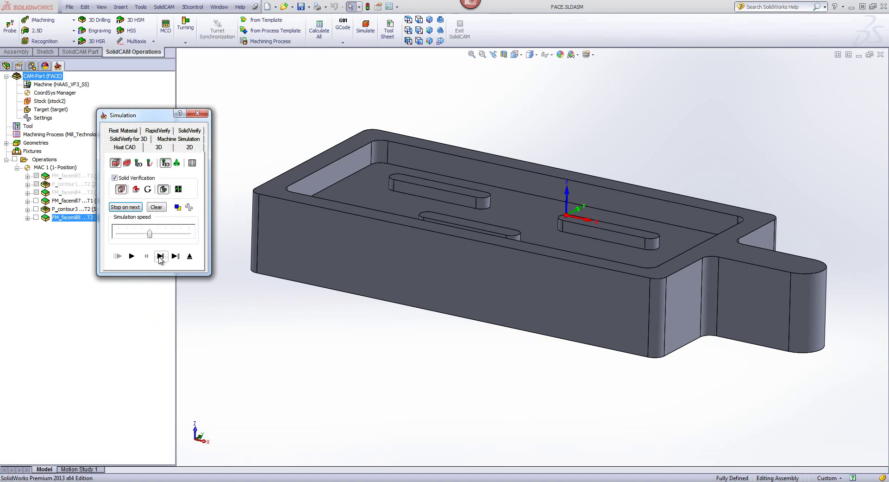
left_click(160, 258)
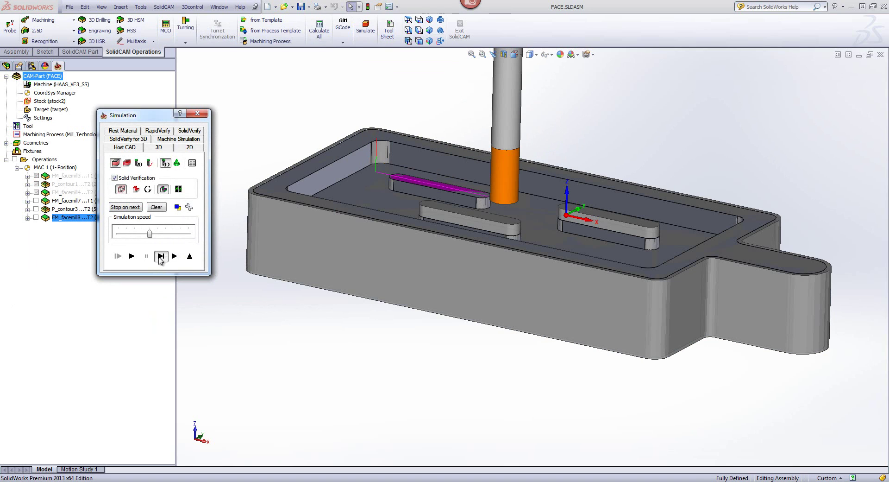
left_click(160, 257)
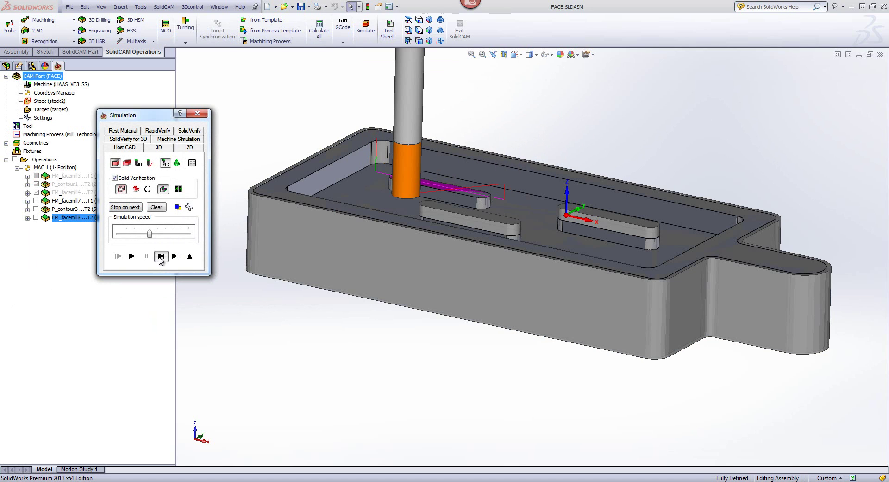
left_click(160, 258)
left_click(159, 257)
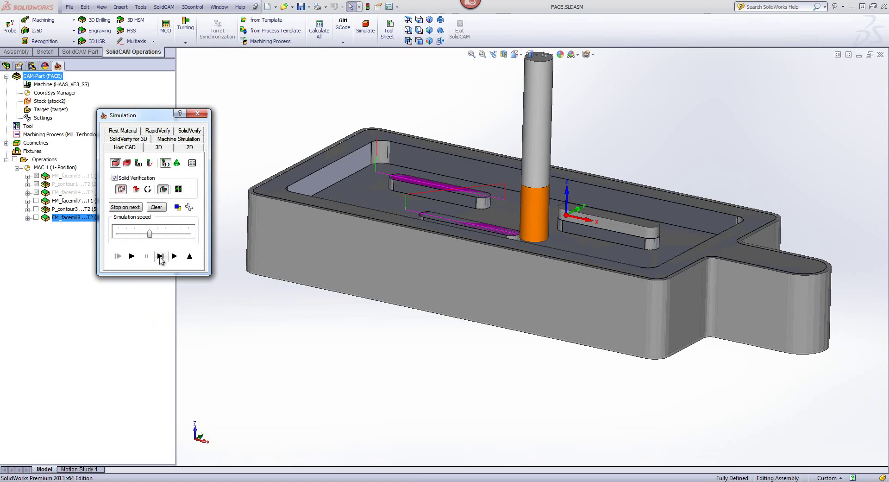
left_click(161, 258)
left_click(161, 259)
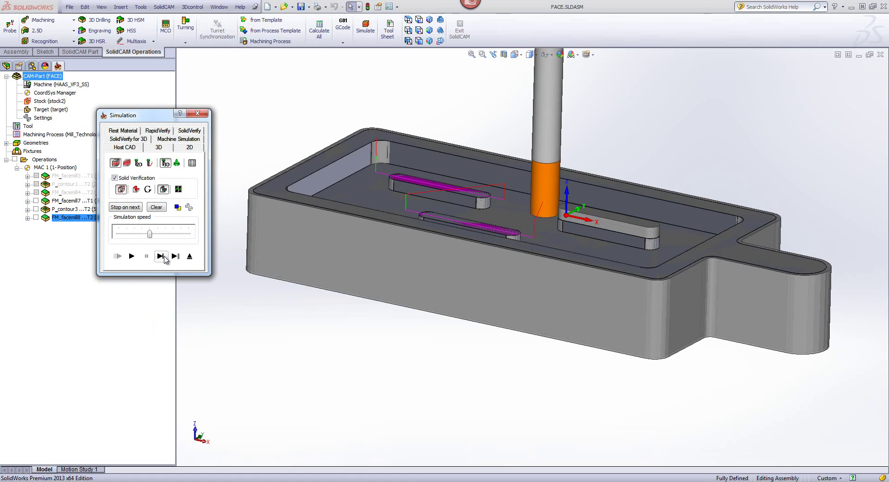
left_click(163, 259)
left_click(164, 258)
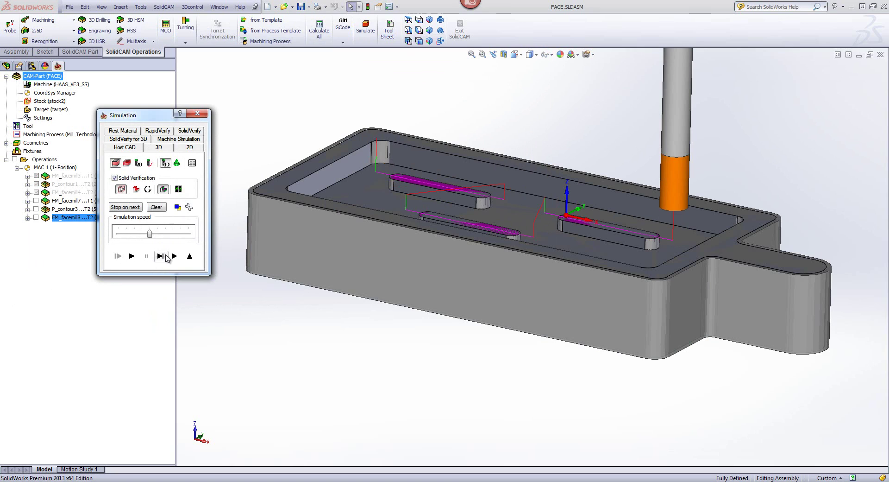
left_click(167, 258)
left_click(477, 92)
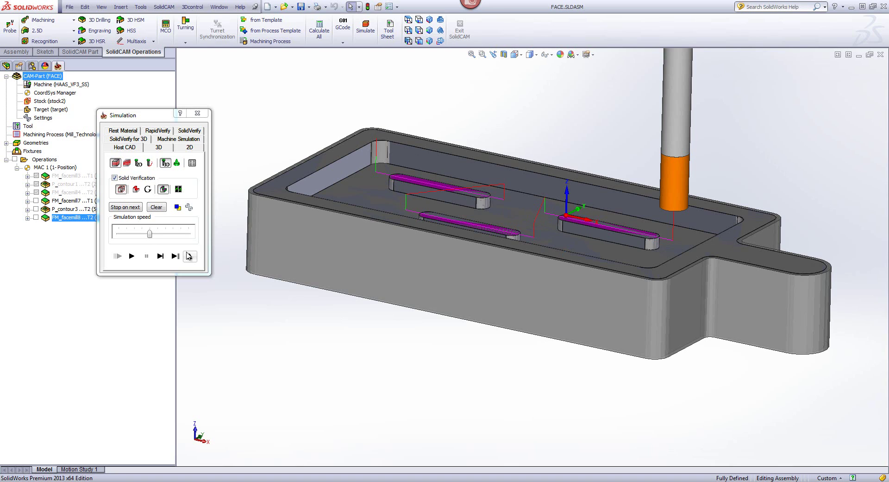
left_click(190, 257)
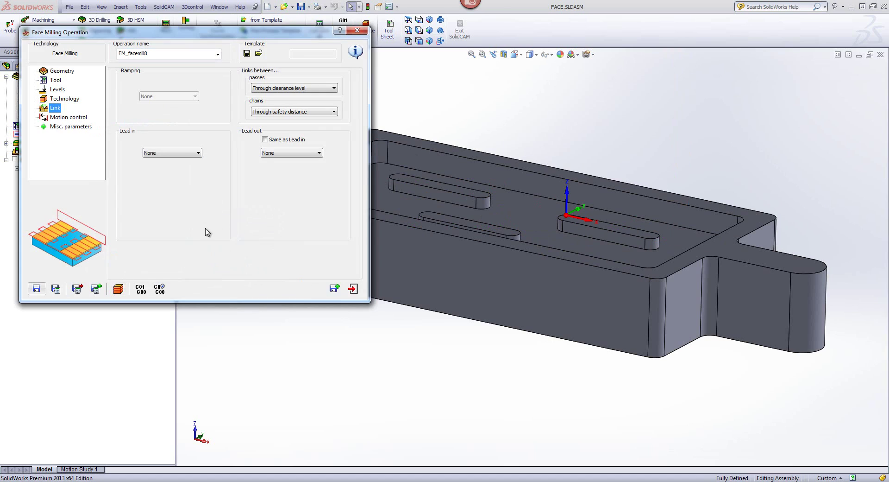
- Exit the face milling operation and open the recent CAM-Part PROFILE.PRT from the 2.5 d tips folder
left_click(353, 288)
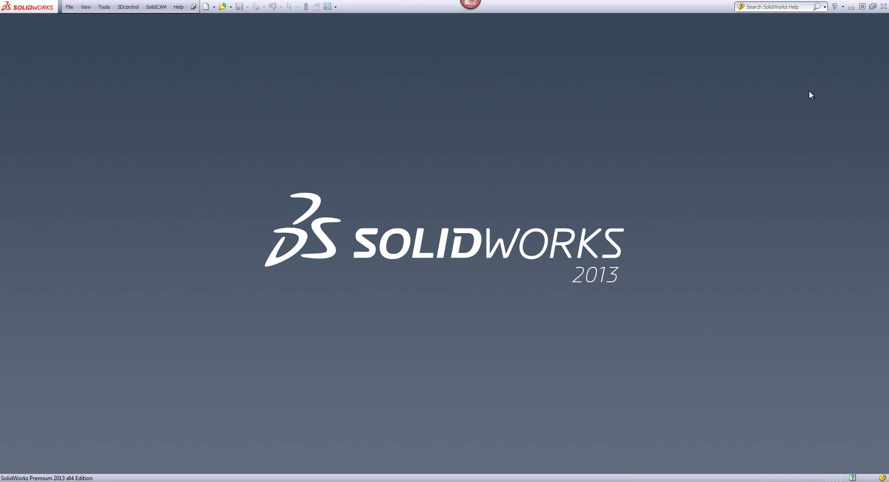
left_click(156, 7)
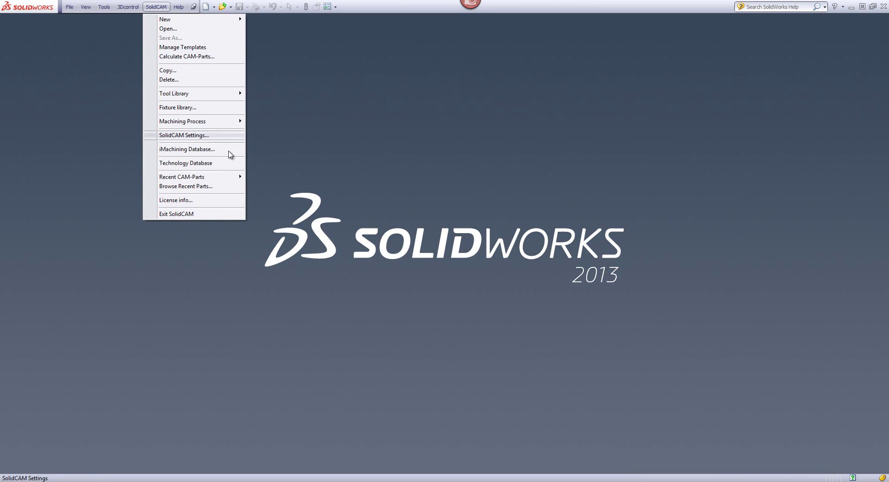
mouse_move(228, 179)
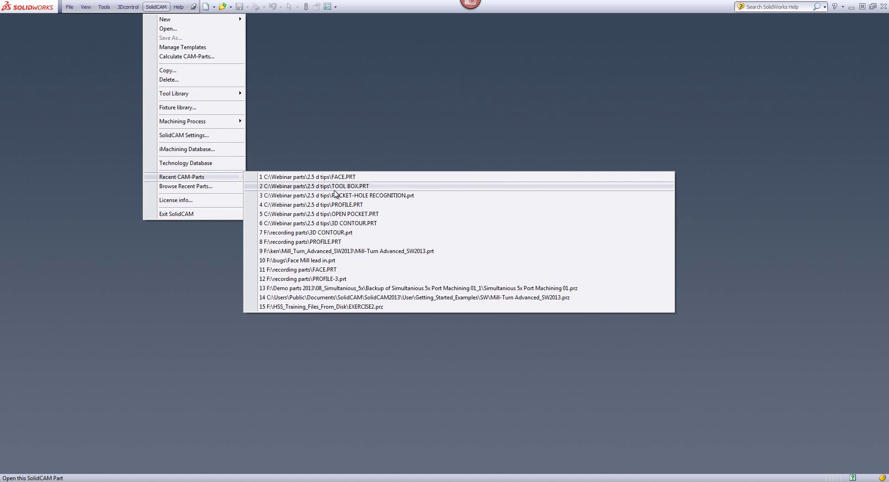
left_click(333, 204)
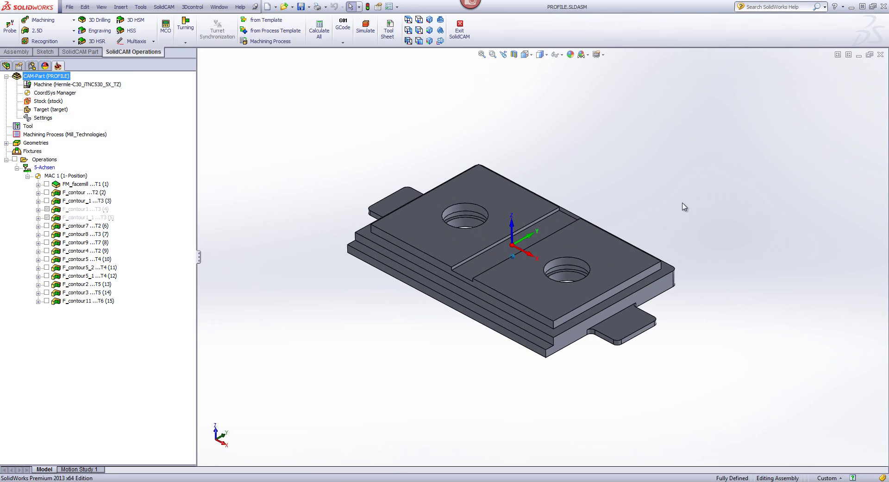
- Examine the top faces of the two tabs on the opposite ends of the plate
left_click(643, 321)
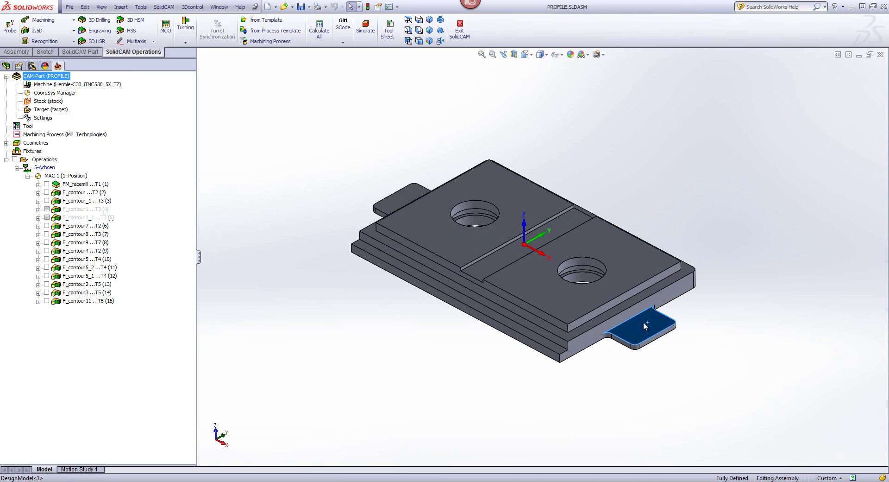
left_click(404, 196)
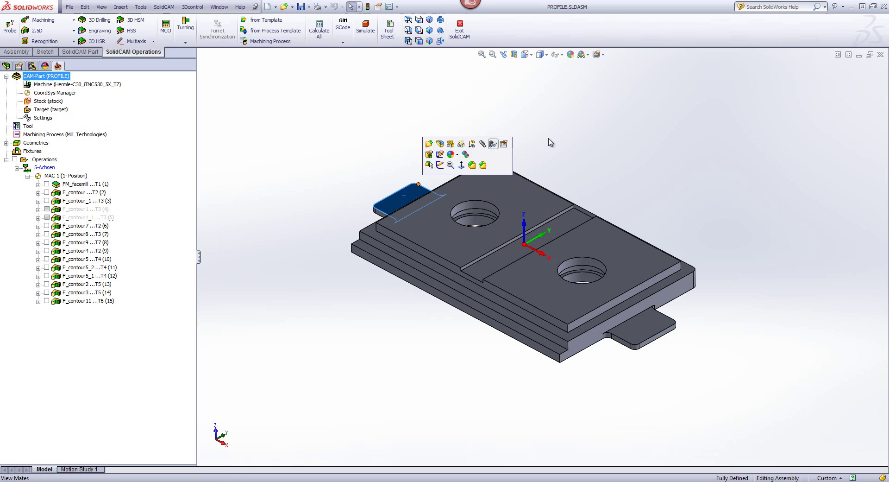
left_click(676, 173)
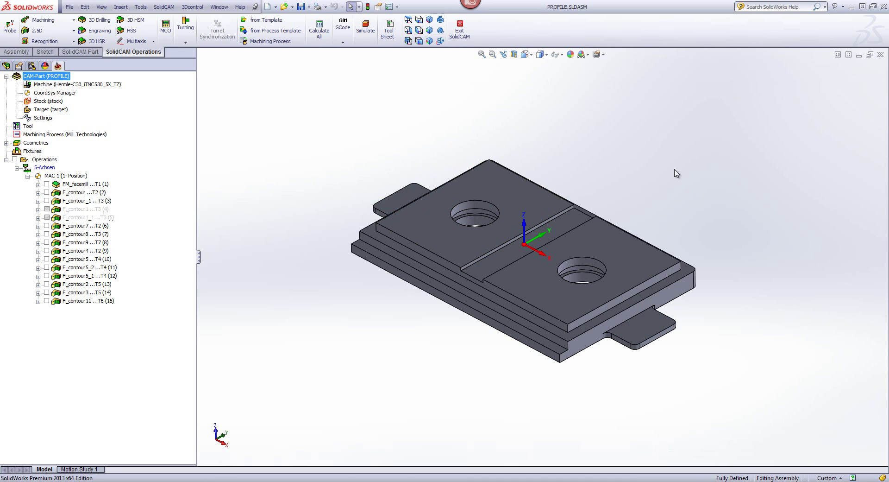
- Measure the normal distance between the front tab's end face and the plate's adjacent side wall
left_click(638, 310)
left_click(658, 337, "ctrl")
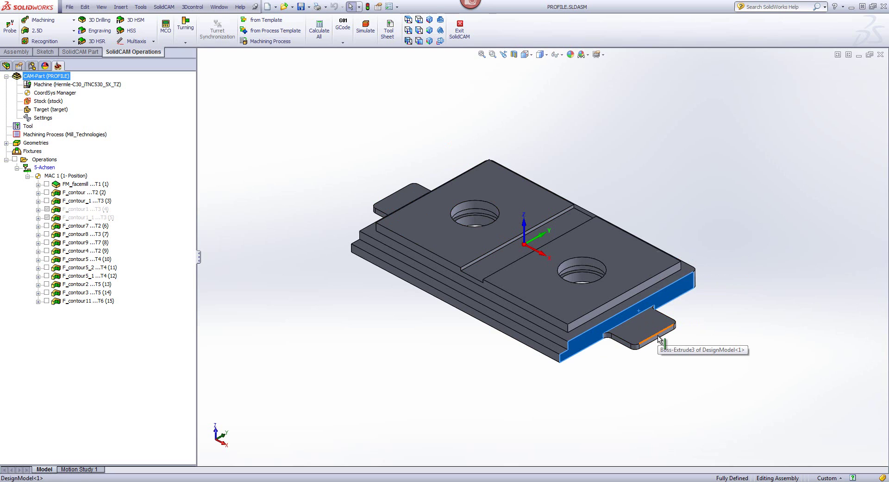
left_click(684, 353)
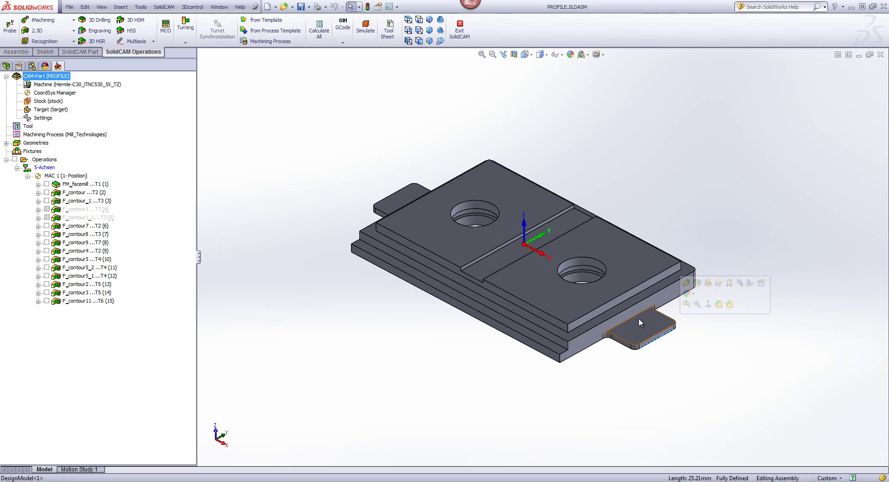
scroll(618, 345, "down", 1)
scroll(618, 345, "down", 1)
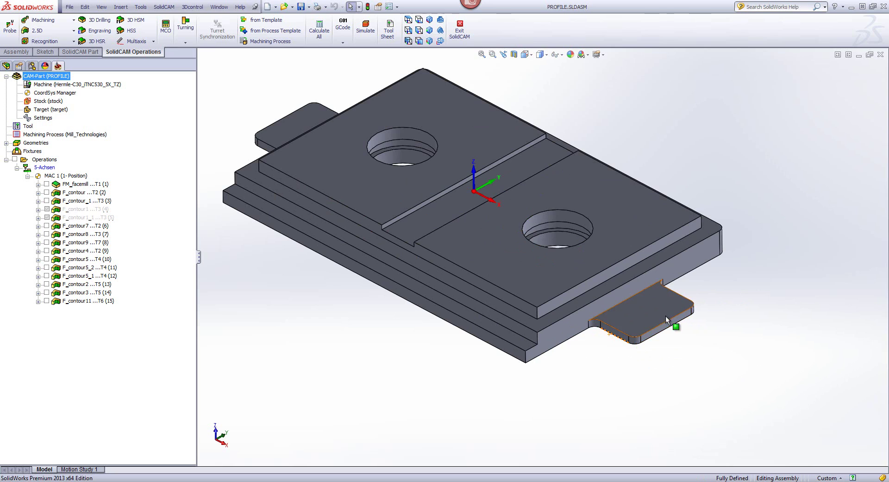
left_click(667, 327)
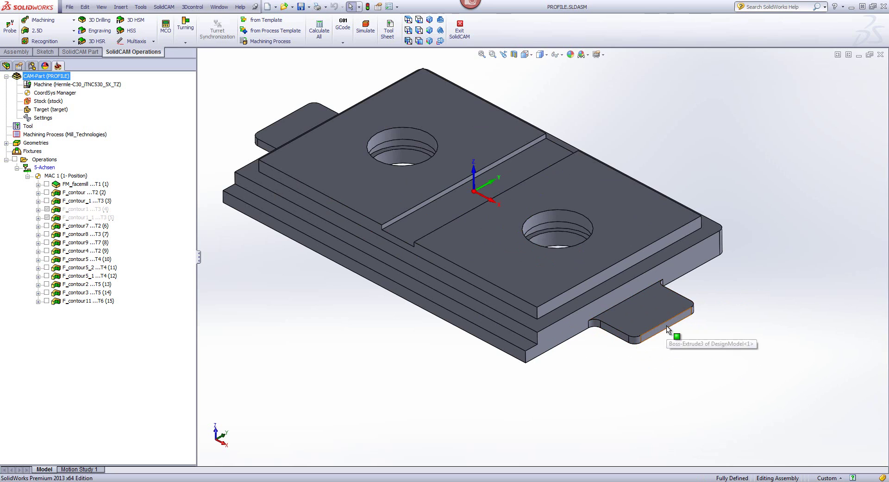
left_click(619, 295, "ctrl")
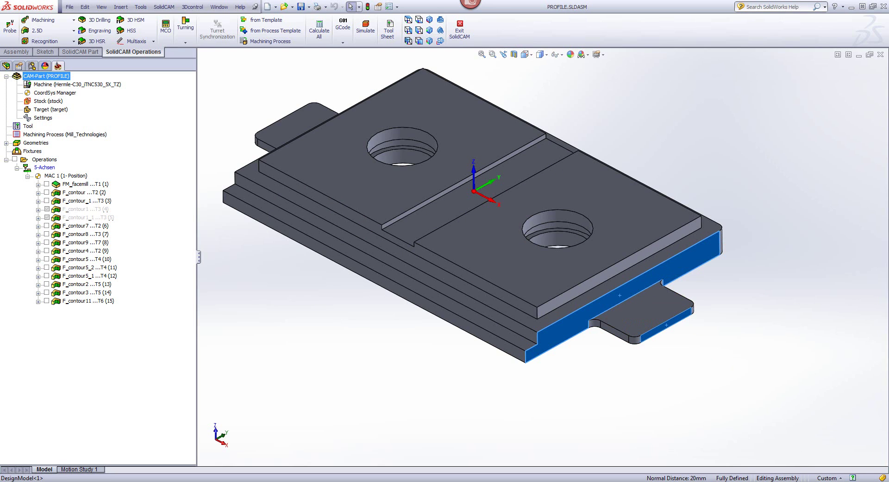
left_click(713, 376)
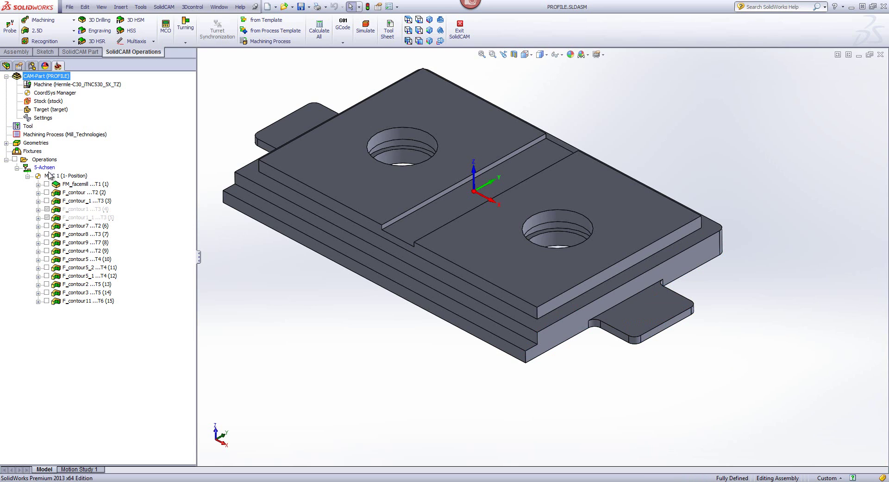
- Add a 2.5D Profile operation after F_contour_1 with the existing contour1 geometry and check its chain directions
left_click(88, 200)
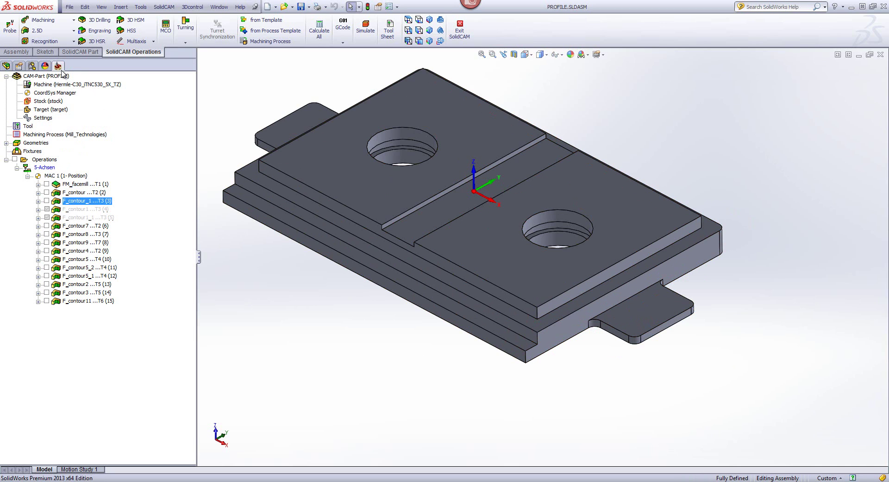
left_click(39, 31)
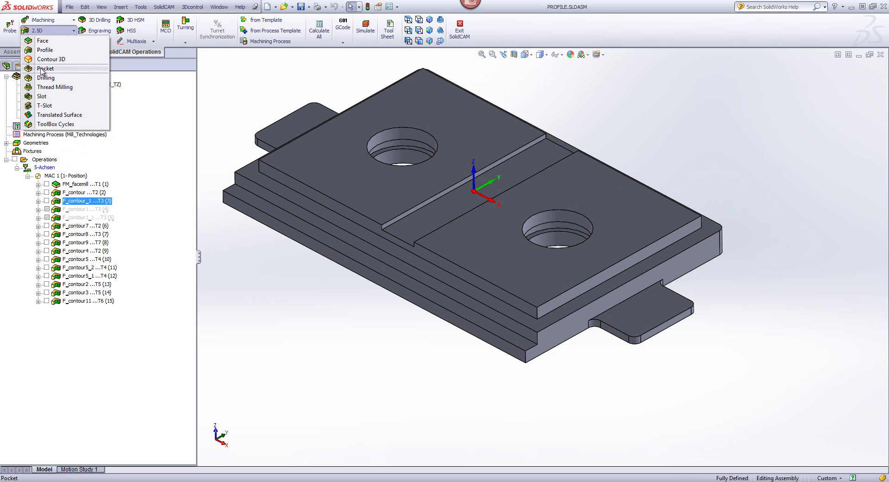
left_click(43, 52)
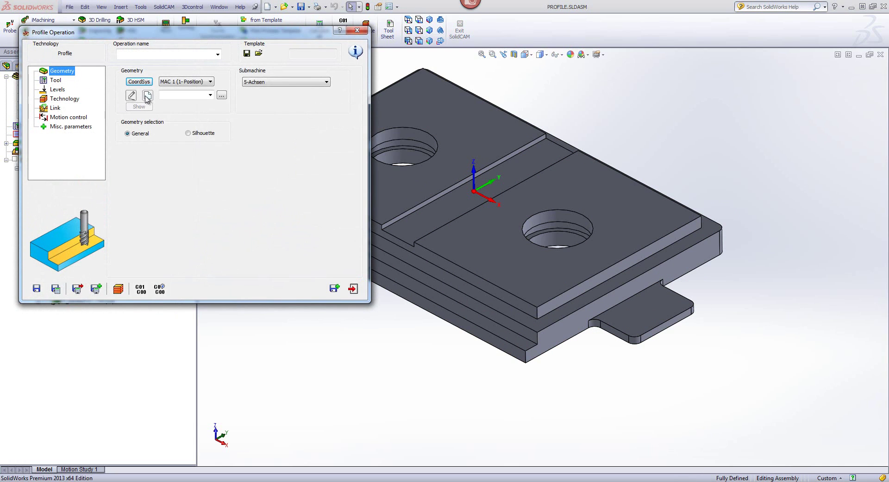
left_click(221, 95)
left_click(38, 116)
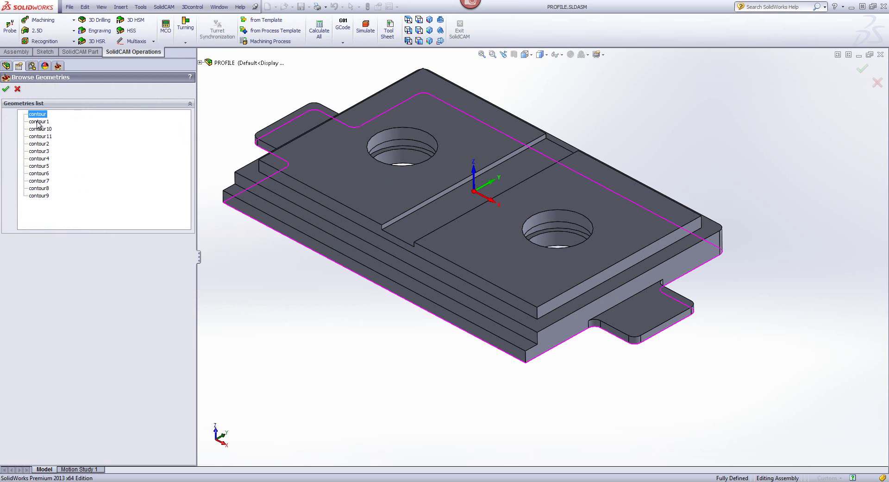
left_click(38, 122)
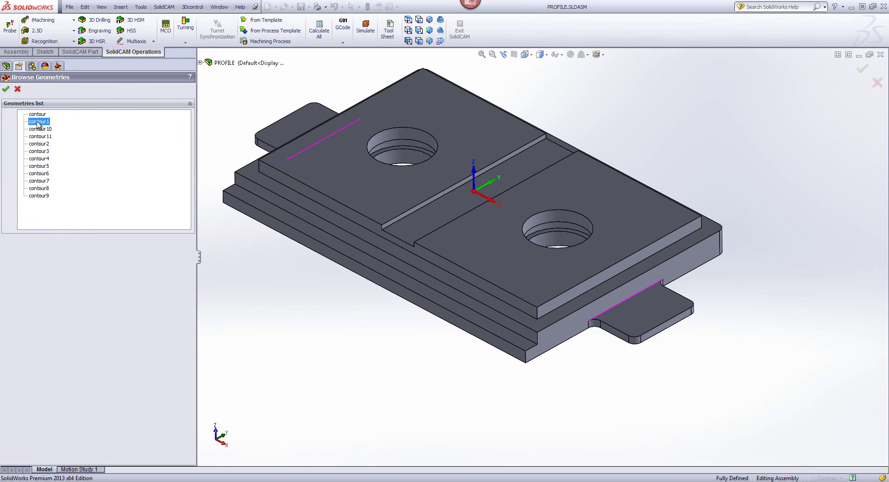
left_click(6, 90)
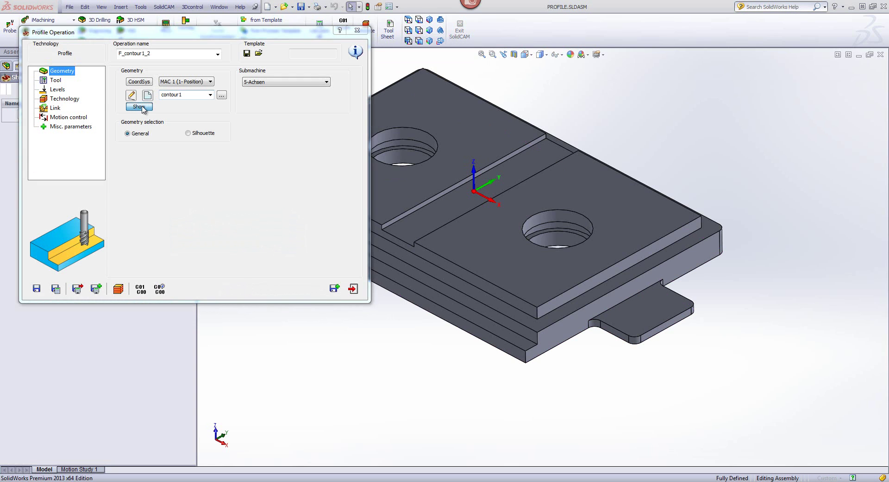
left_click(140, 107)
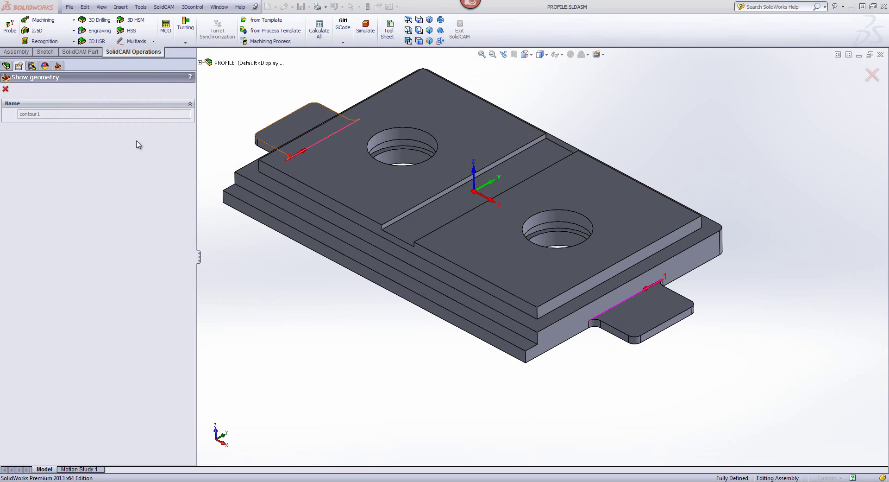
left_click(5, 88)
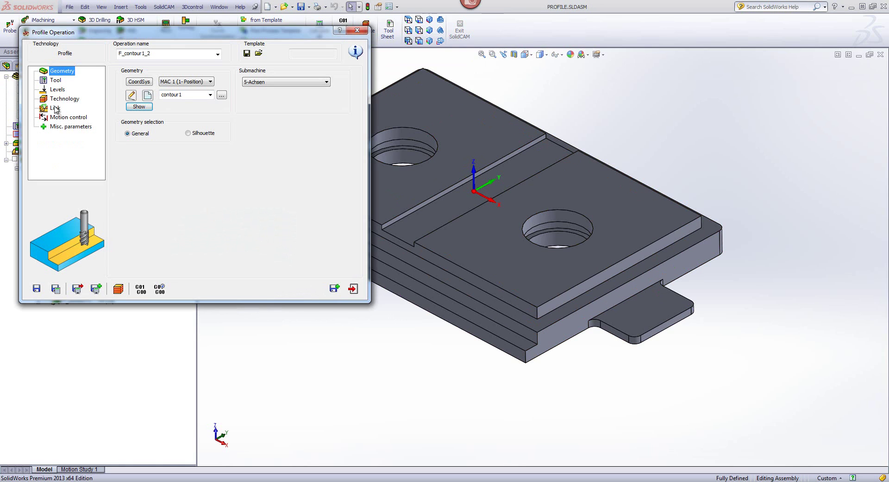
- Assign tool 3, the 6 mm end mill, to the new profile operation
left_click(56, 81)
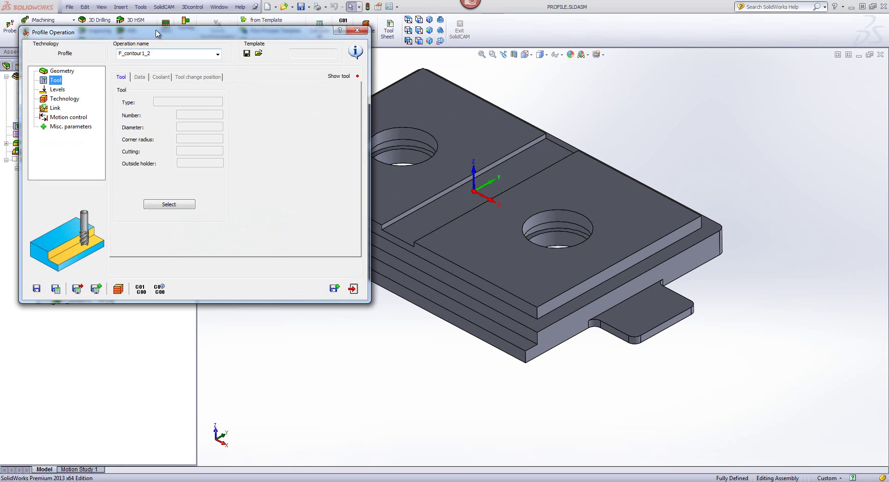
left_click_drag(157, 34, 282, 36)
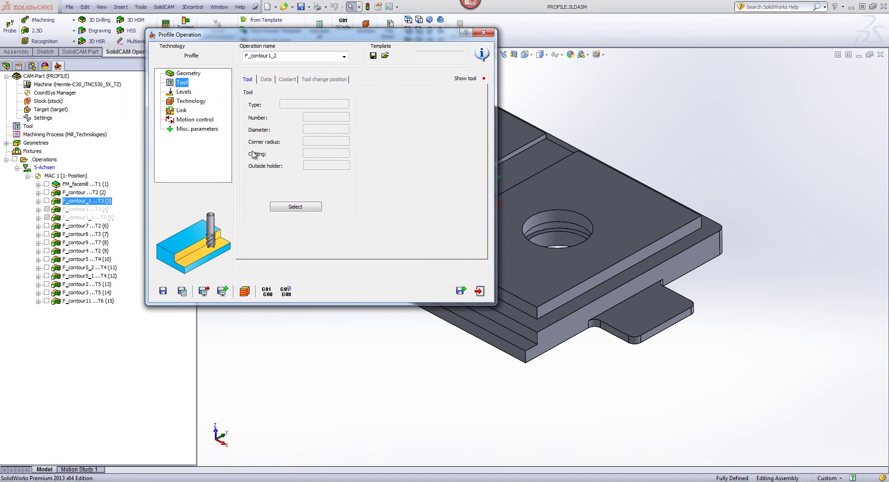
left_click(292, 206)
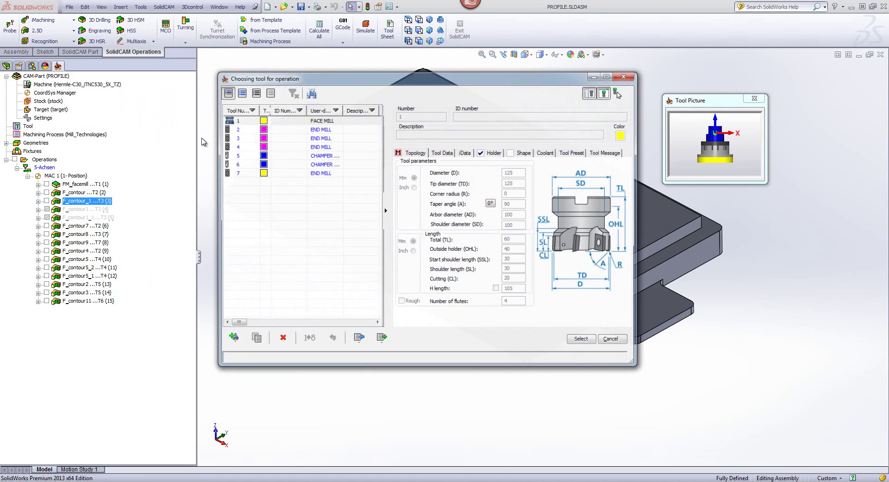
left_click(257, 137)
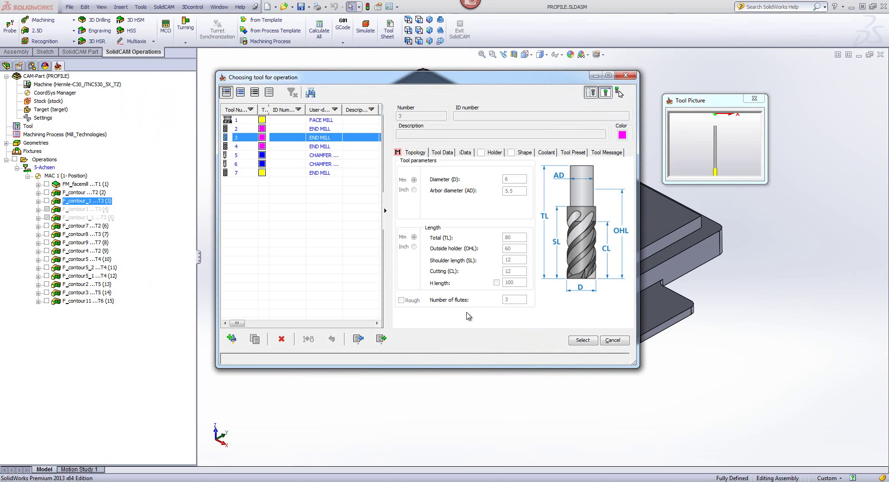
left_click(582, 340)
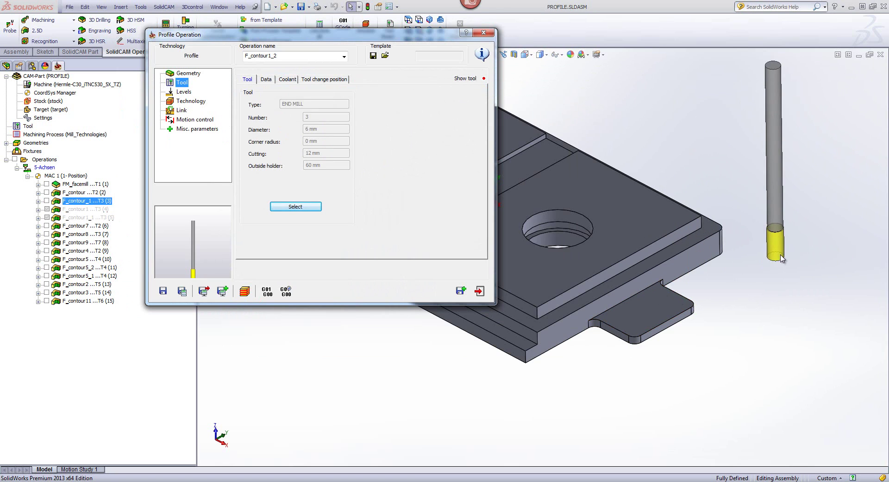
- Define the milling levels by picking the plate's top face as upper level and the front tab's top face as profile depth
left_click(184, 91)
left_click(279, 141)
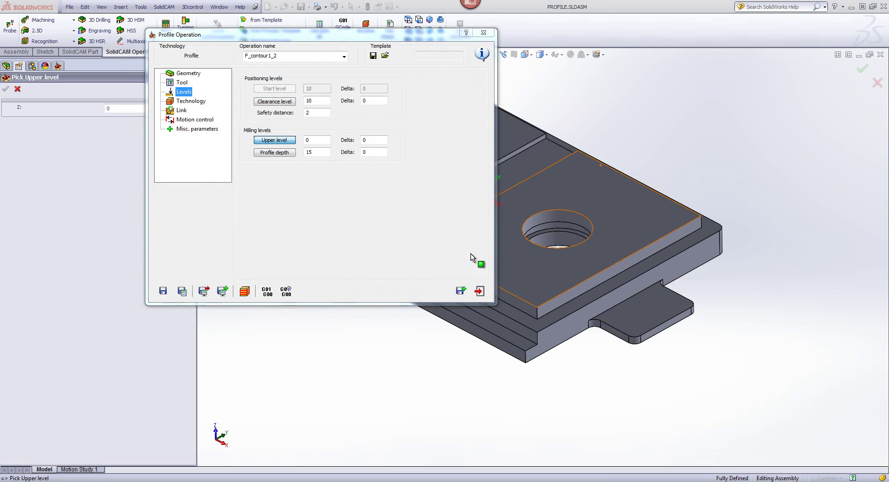
left_click(497, 257)
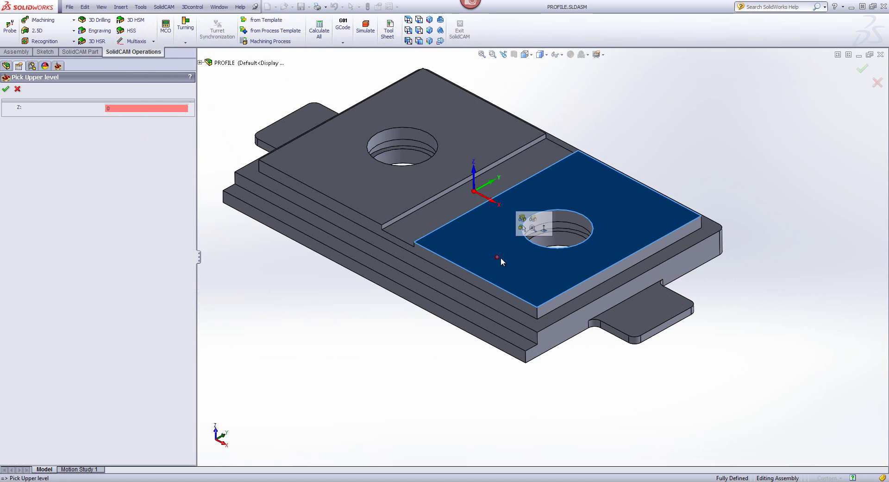
left_click(6, 88)
left_click(274, 152)
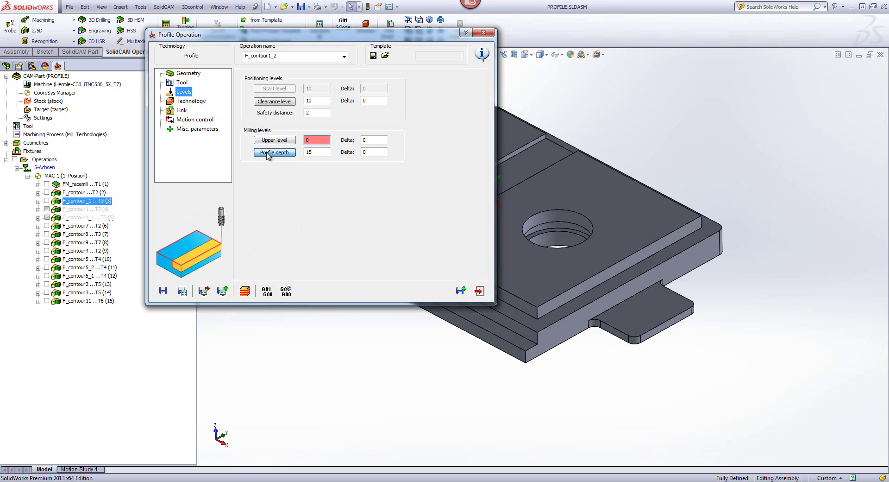
left_click(636, 312)
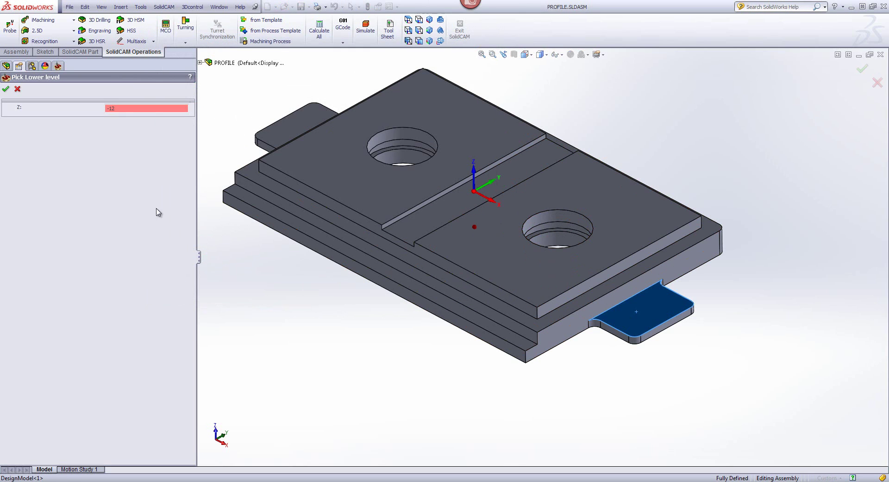
left_click(6, 89)
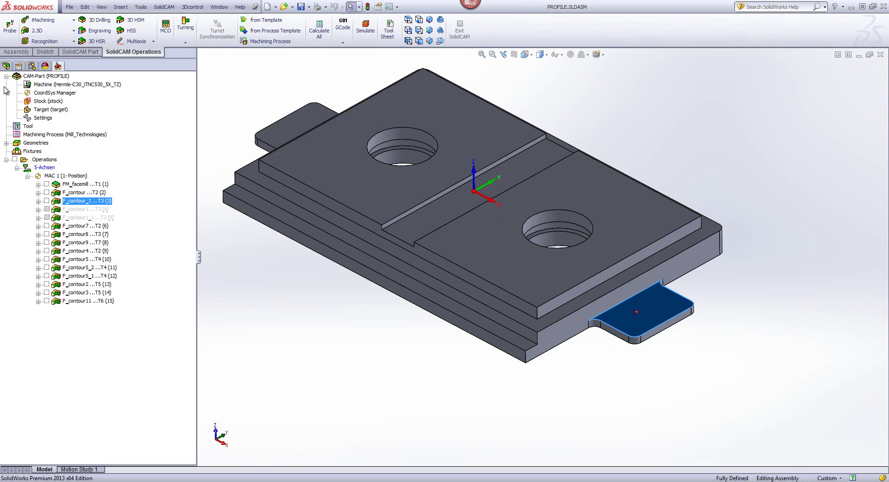
- Enable roughing with a 3 mm step down and 0.3 mm wall offset, and turn off the finish pass
left_click(191, 101)
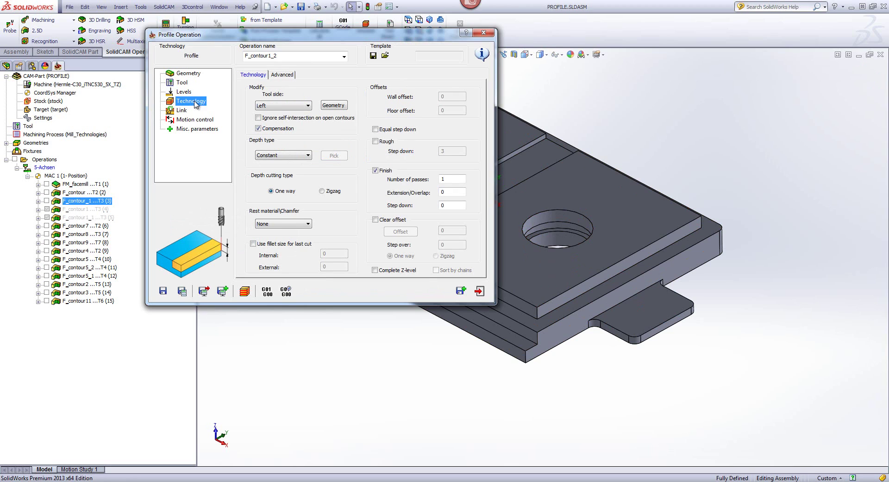
left_click(375, 142)
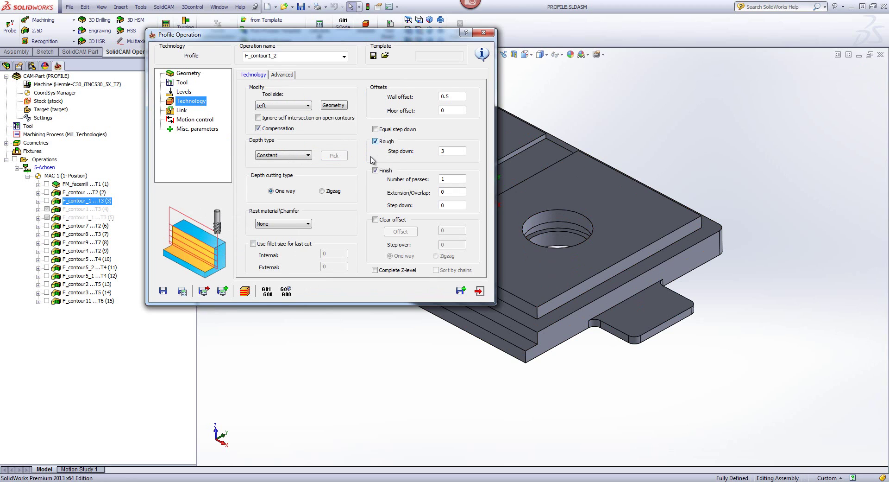
left_click(375, 171)
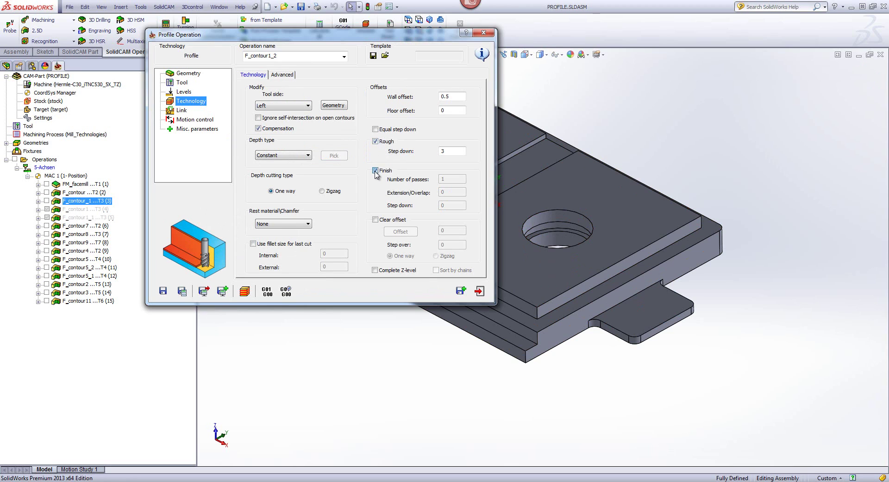
double_click(451, 96)
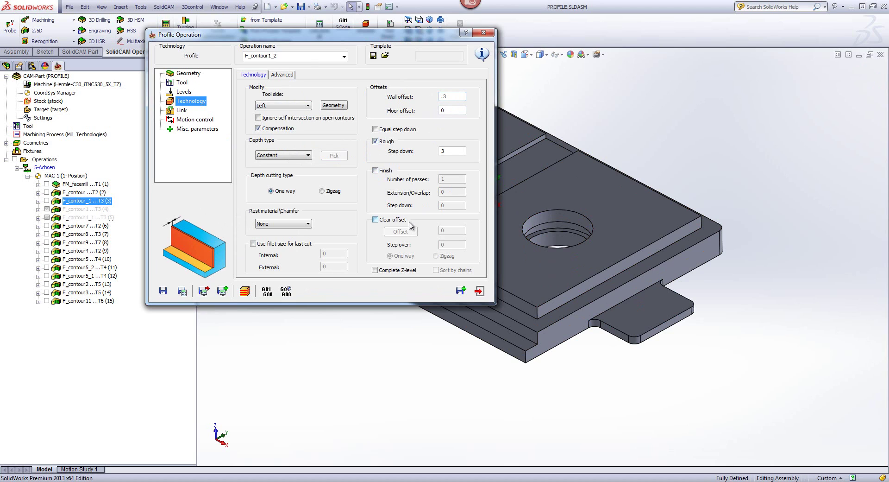
- Enable Clear offset and take its 15 mm distance from the outer end edge of the front tab
left_click(375, 220)
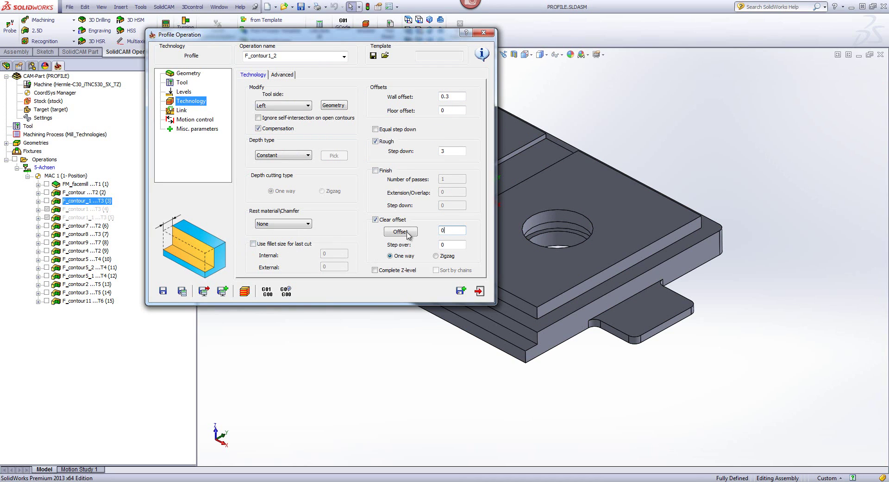
left_click(452, 232)
left_click(543, 315)
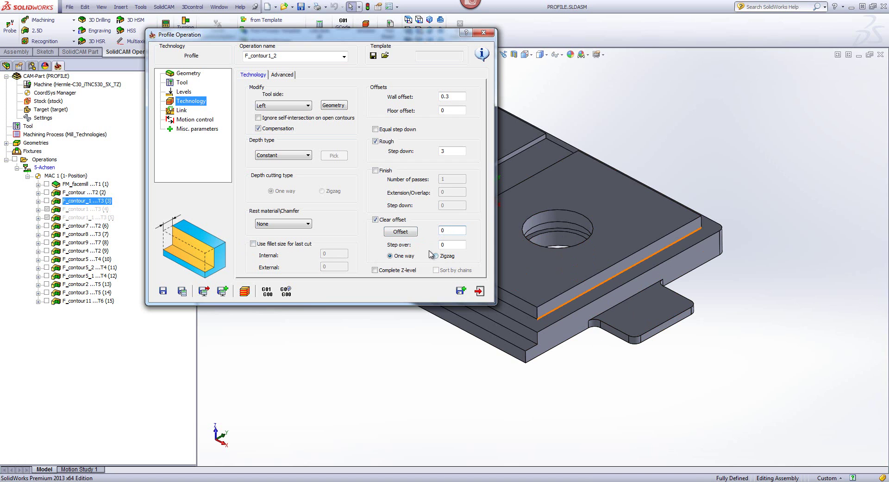
left_click(401, 232)
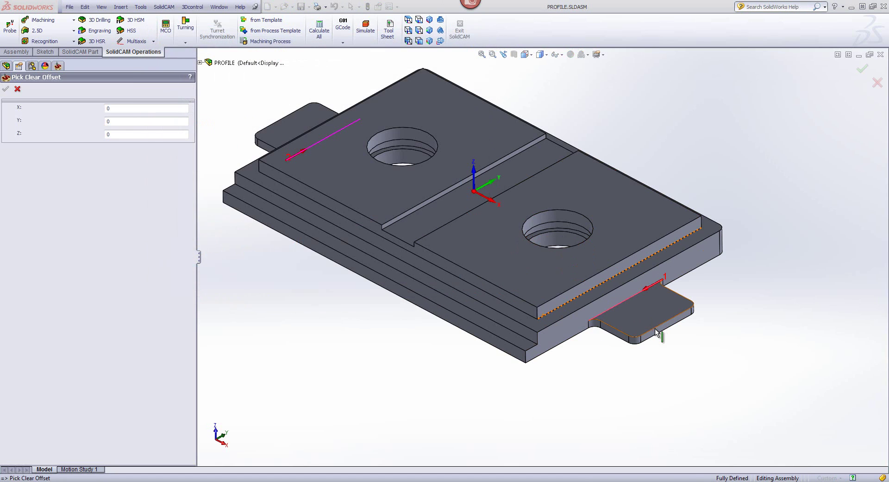
left_click(655, 329)
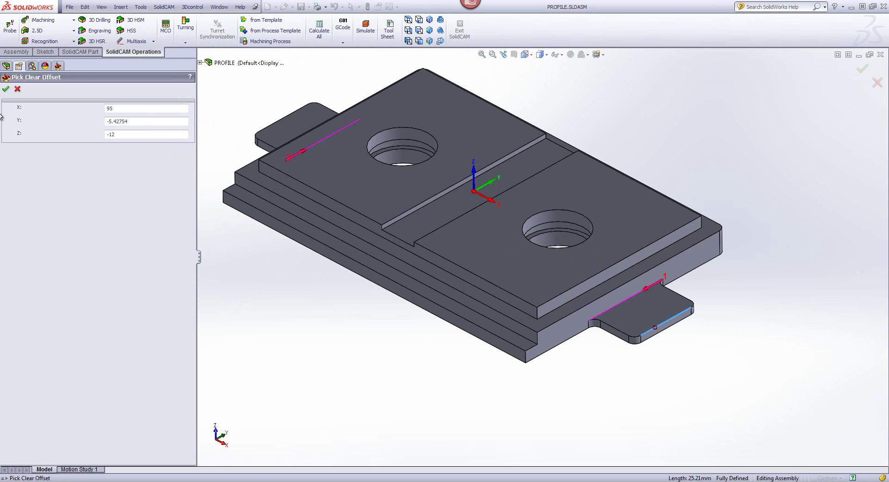
left_click(6, 89)
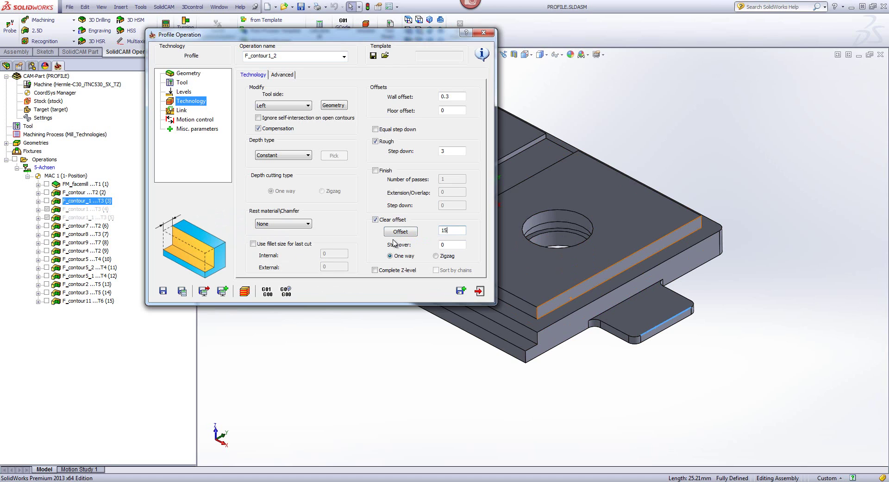
- Set the clear offset's step over to 5 mm, try Zigzag, and return to One way cutting
key("Tab")
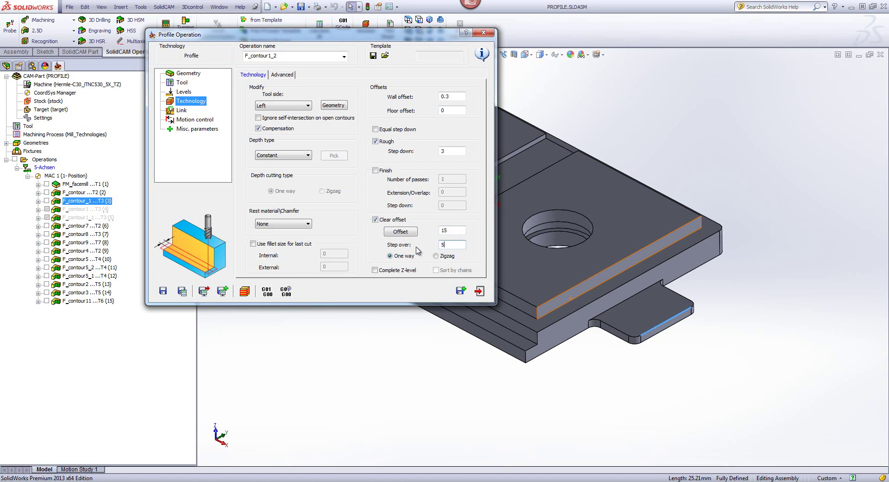
left_click(401, 260)
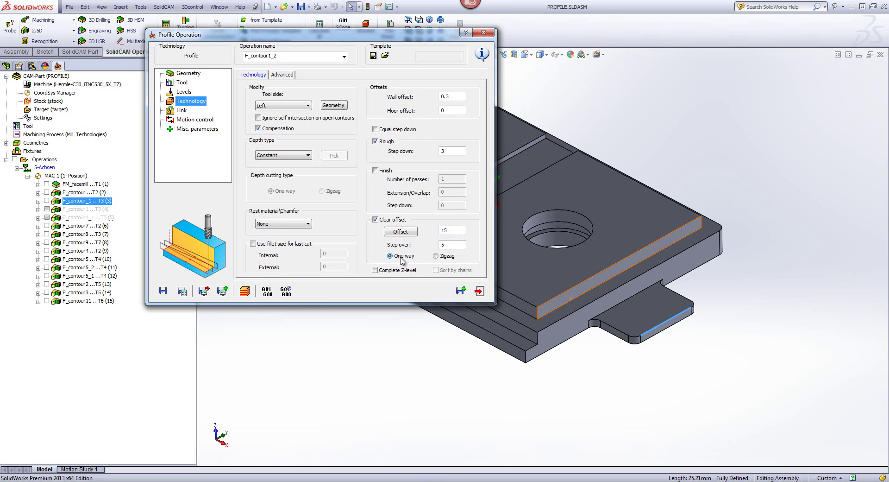
left_click(436, 256)
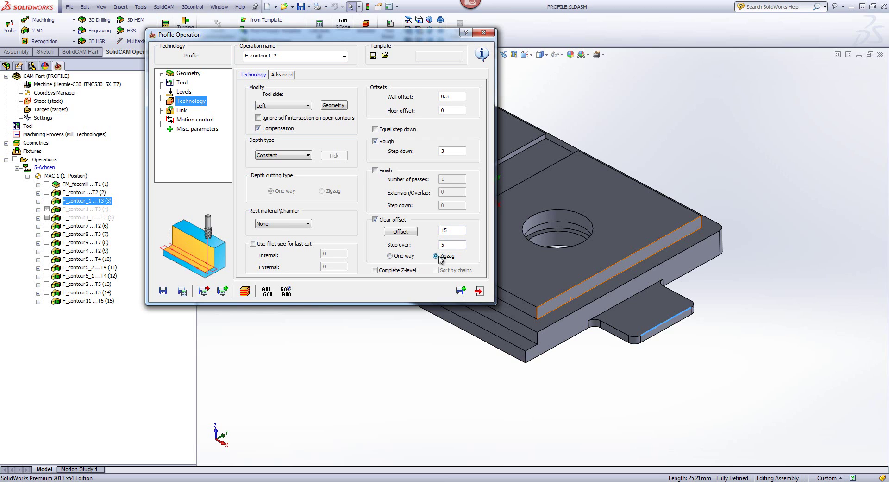
left_click(390, 256)
- Use an Arc lead-in with 2 mm tangent extension, 2 mm radius and 90° angle, and make the lead-out the same
left_click(181, 111)
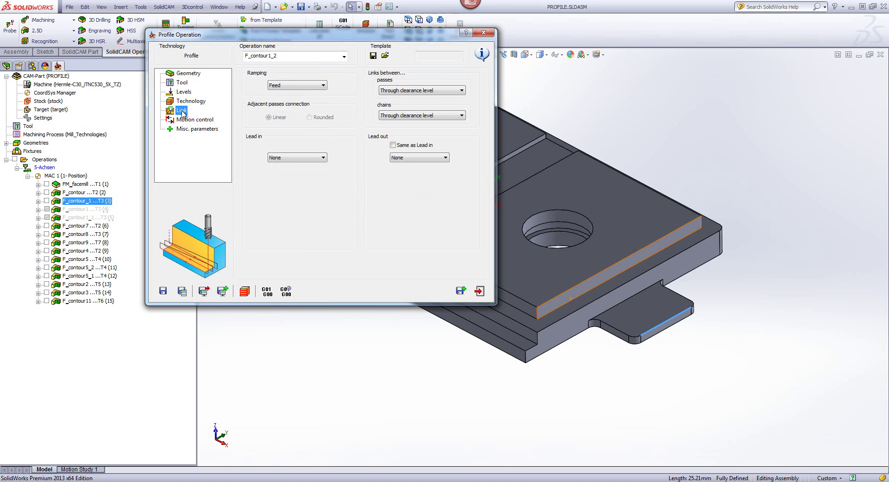
left_click(304, 158)
left_click(293, 177)
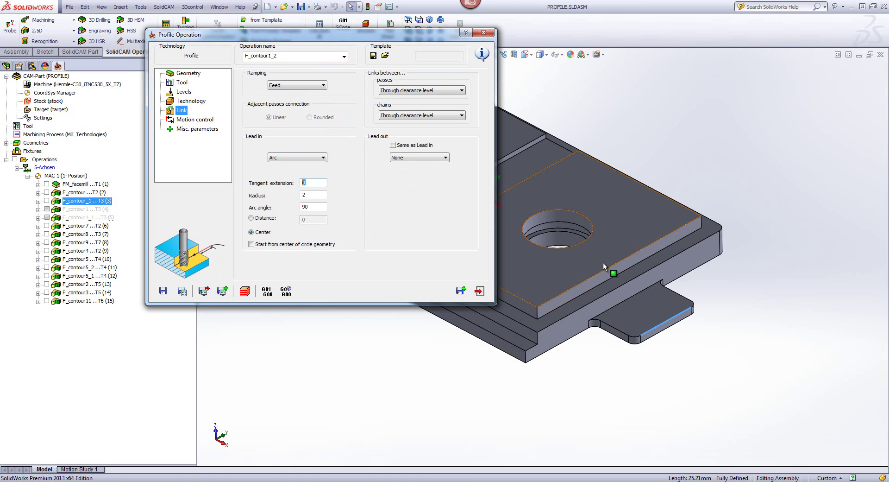
left_click(393, 145)
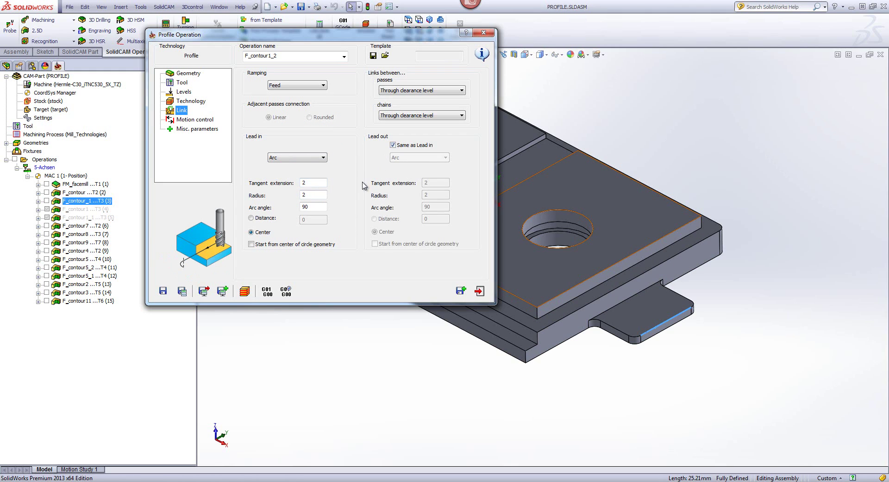
- Save and calculate the profile operation and open its simulation in SolidVerify mode
left_click(181, 290)
left_click(245, 291)
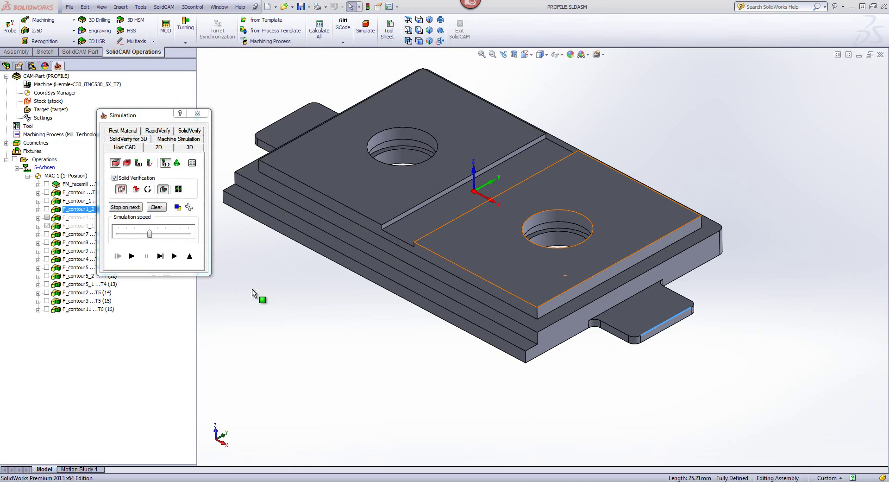
left_click(188, 132)
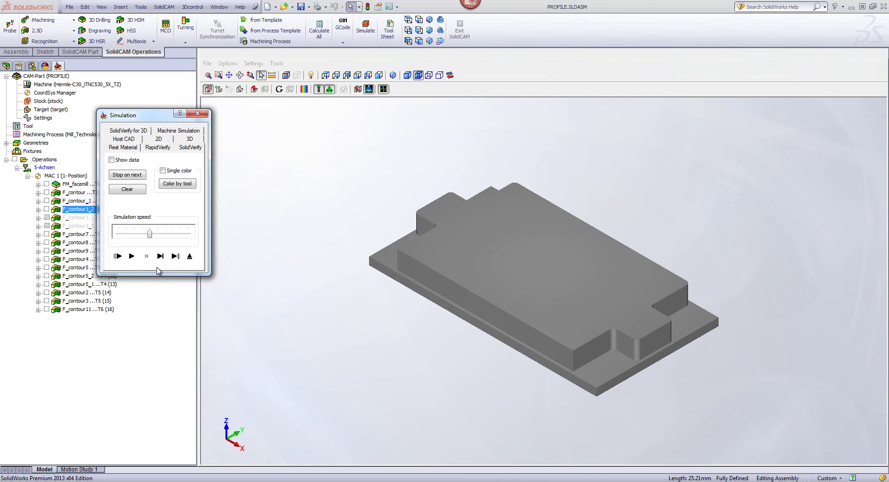
- Step through the simulated roughing and clear-offset passes on the front tab one tool move at a time
left_click(159, 256)
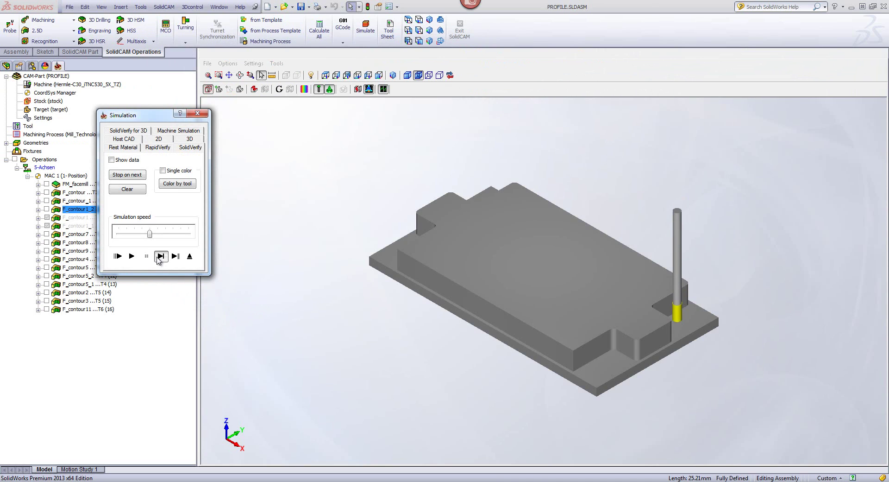
left_click(160, 256)
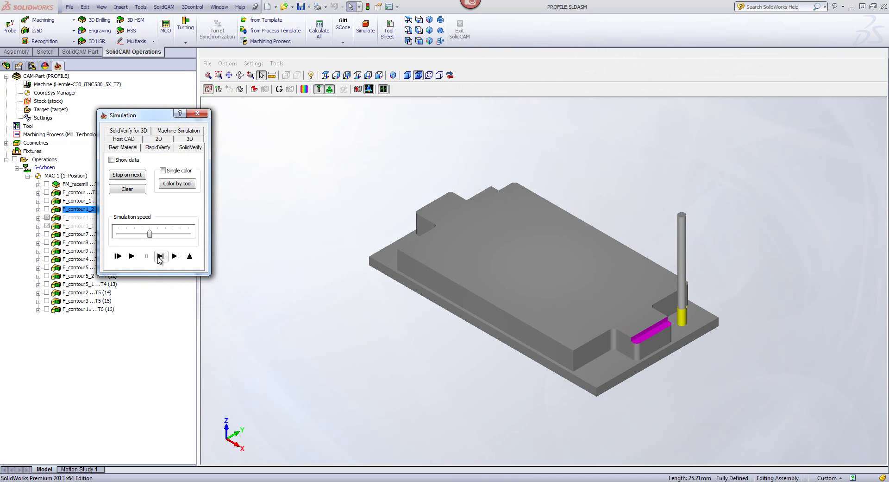
left_click(158, 257)
left_click(160, 257)
left_click(160, 257)
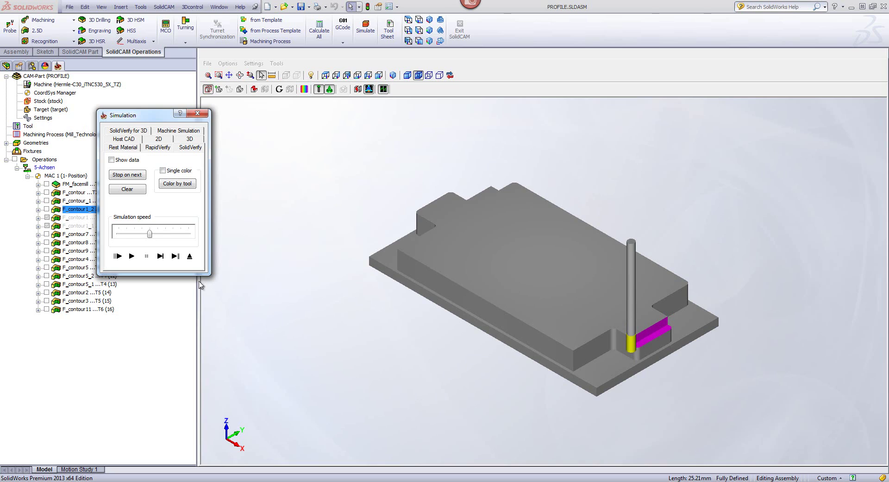
left_click(166, 257)
left_click(166, 257)
left_click(167, 257)
left_click(166, 257)
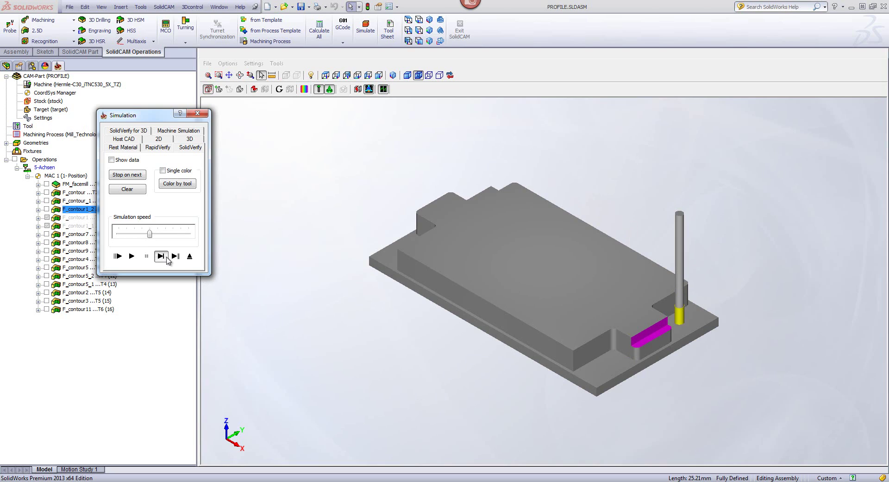
left_click(166, 257)
left_click(167, 256)
left_click(167, 257)
left_click(167, 257)
left_click(167, 257)
left_click(167, 257)
left_click(167, 257)
left_click(167, 257)
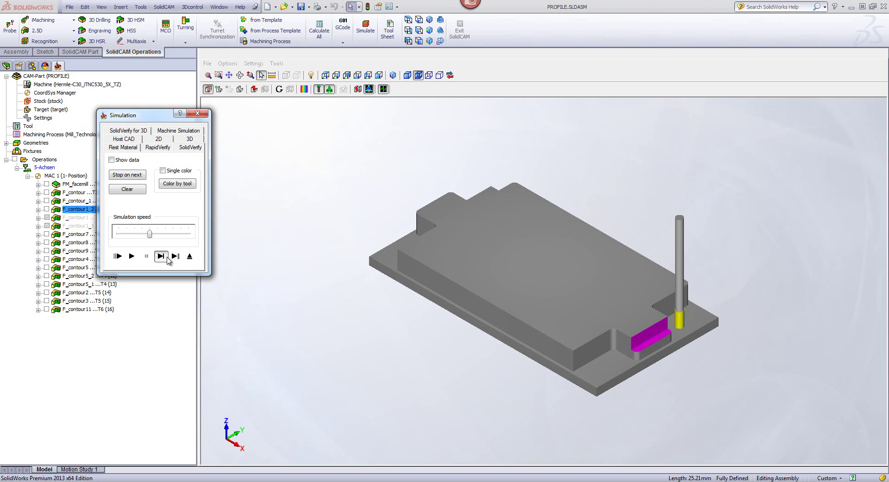
left_click(167, 257)
left_click(167, 257)
left_click(167, 257)
left_click(167, 257)
left_click(167, 257)
left_click(167, 257)
left_click(167, 256)
left_click(167, 257)
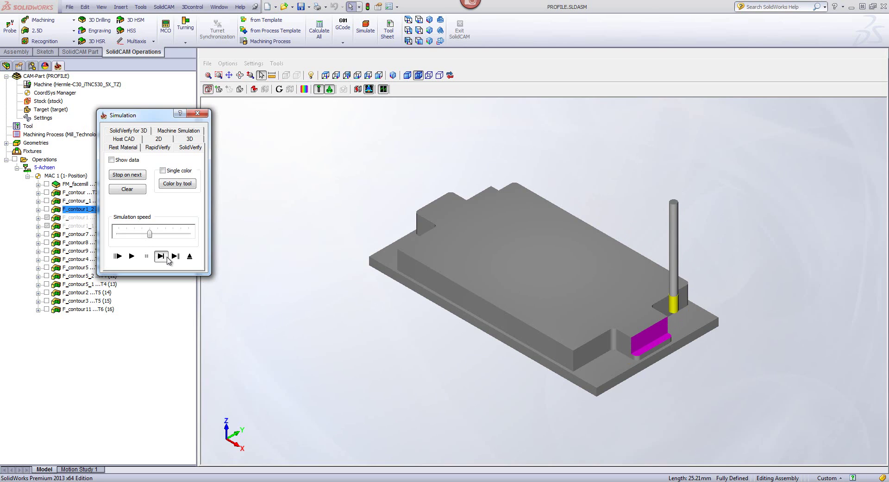
left_click(167, 257)
left_click(167, 257)
left_click(167, 257)
left_click(167, 257)
left_click(167, 257)
left_click(168, 257)
left_click(167, 257)
left_click(167, 257)
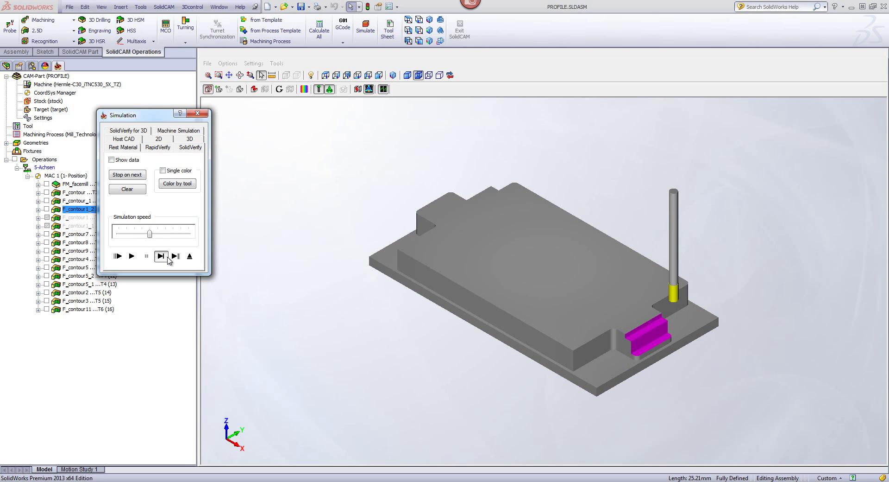
left_click(167, 257)
left_click(167, 257)
left_click(167, 257)
left_click(167, 257)
left_click(167, 257)
left_click(764, 211)
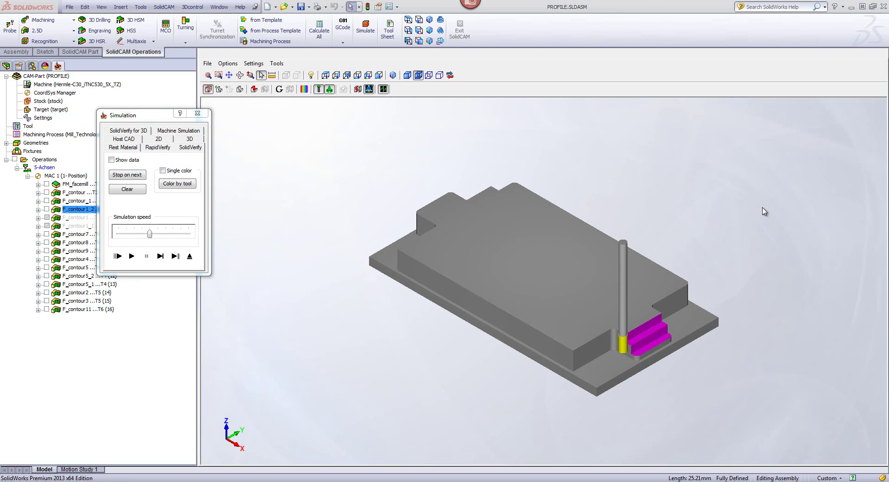
- Close the simulation and enable Complete Z-level for the clear offset in the profile operation's technology settings
scroll(764, 211, "up", 5)
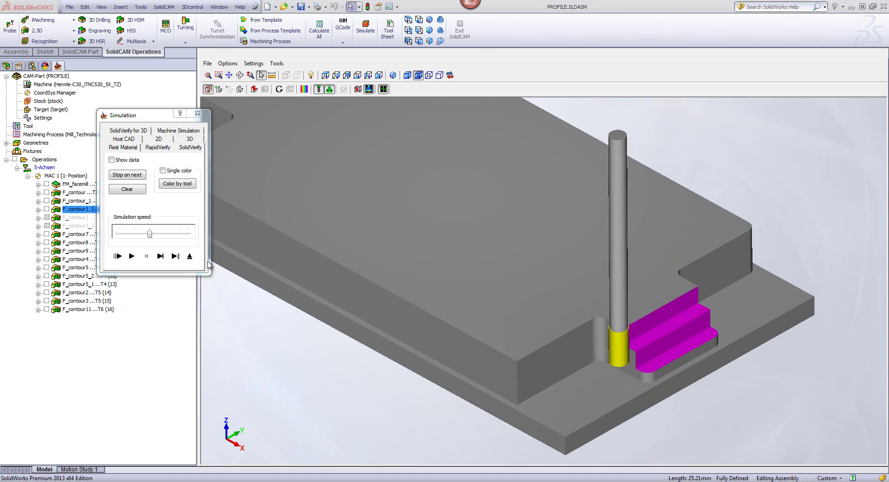
left_click(189, 256)
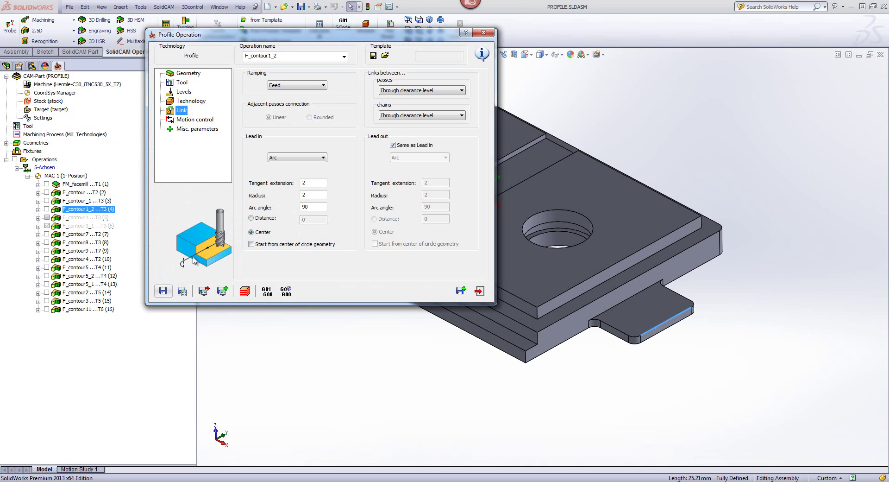
left_click(191, 101)
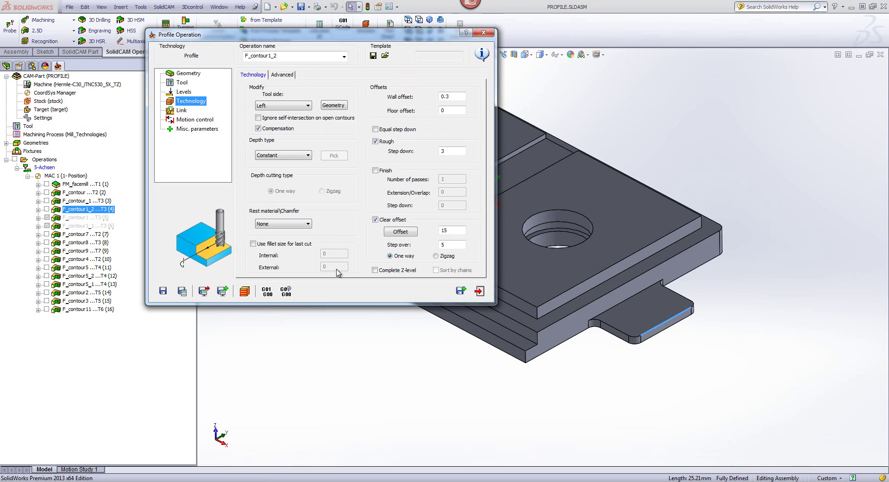
left_click(376, 273)
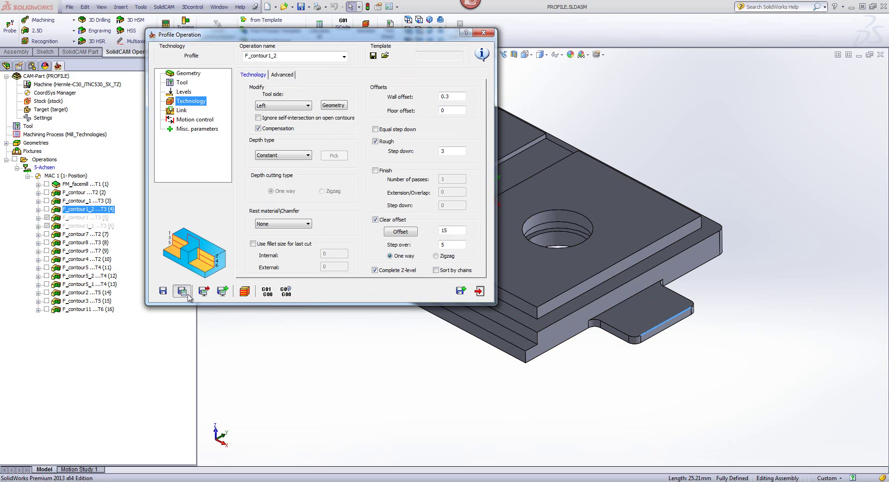
- Save and calculate the profile operation and step through its tool moves in a SolidVerify simulation
left_click(243, 293)
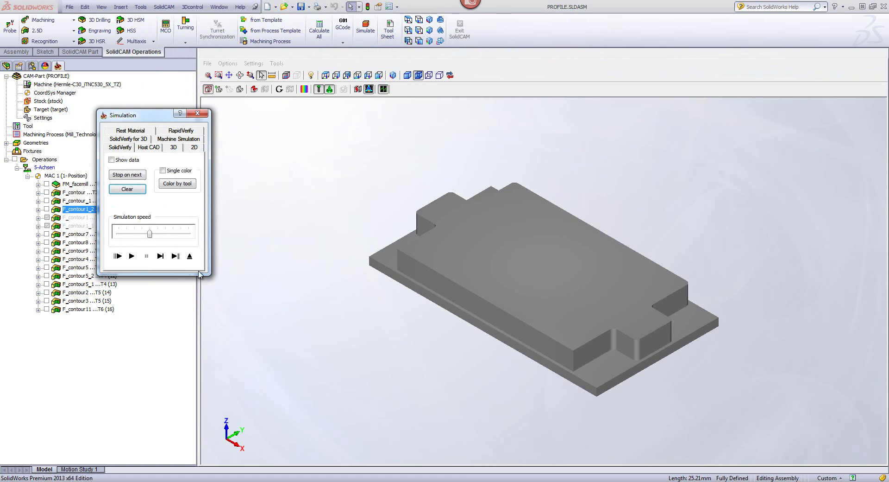
left_click(161, 256)
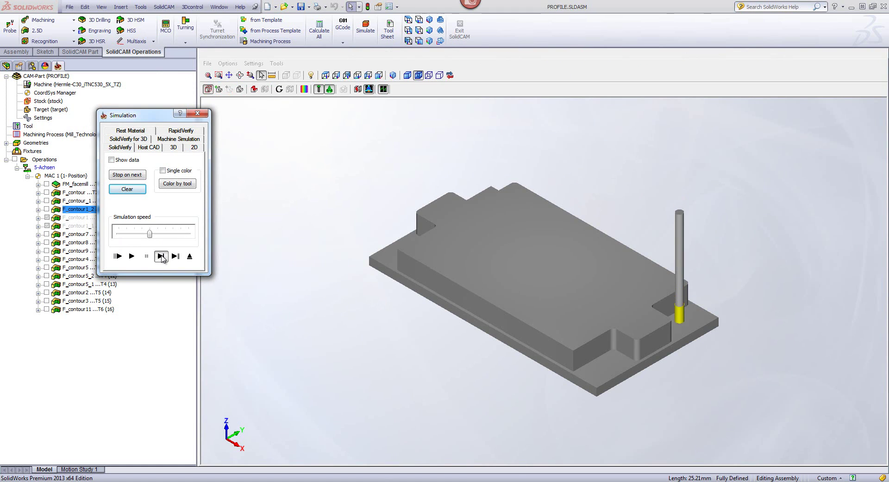
- Step through the SolidVerify simulation of operation F_contour1_2, examining the machining order on both end tabs, and exit the simulation
left_click(161, 258)
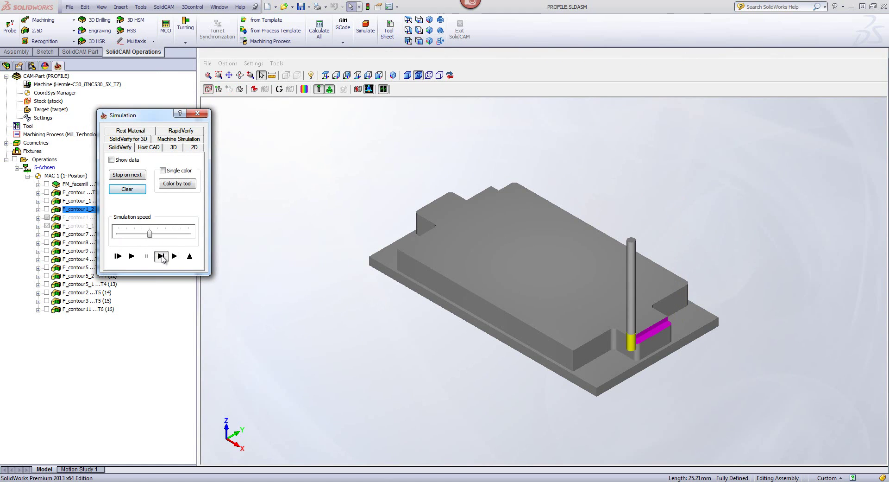
left_click(163, 257)
left_click(163, 257)
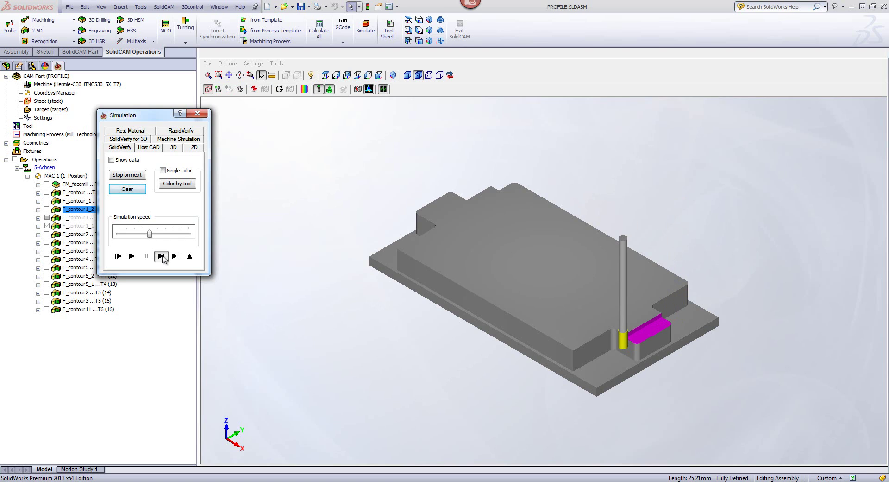
left_click(162, 257)
left_click(162, 257)
left_click(163, 258)
left_click(162, 258)
left_click(163, 257)
left_click(162, 258)
left_click(163, 257)
left_click(163, 258)
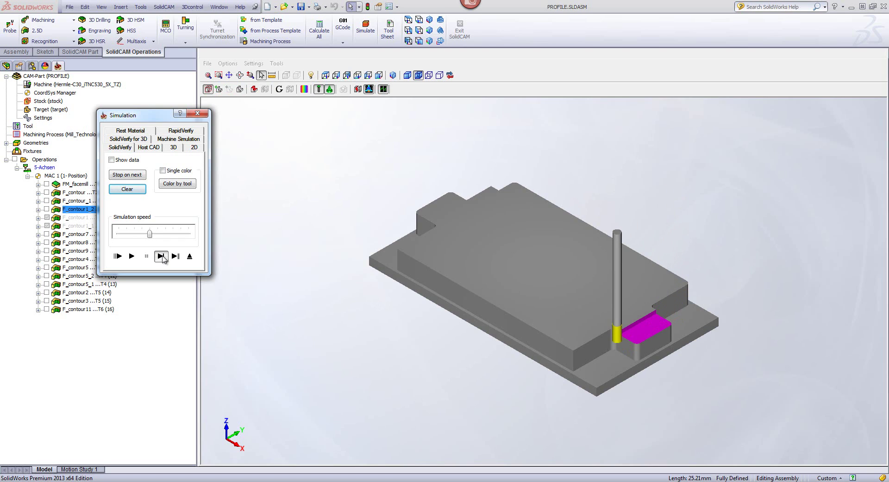
left_click(163, 257)
left_click(162, 258)
left_click(163, 257)
left_click(163, 257)
left_click(162, 258)
left_click(163, 258)
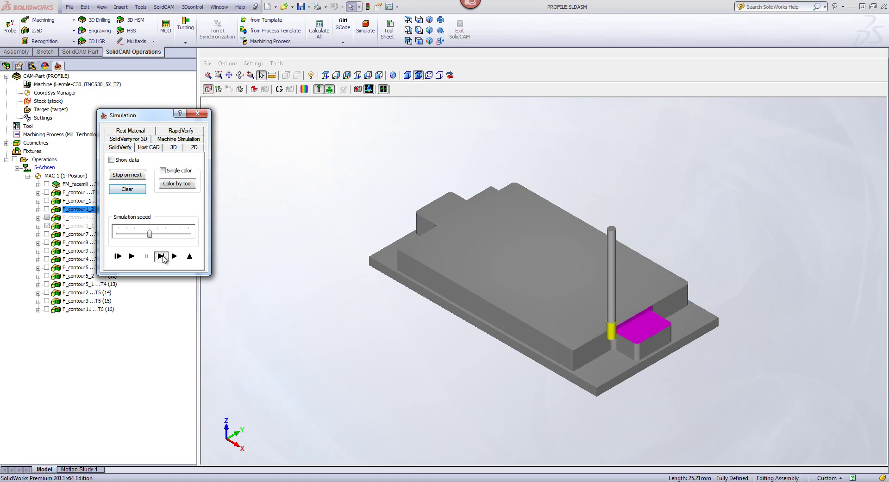
left_click(162, 258)
left_click(163, 257)
left_click(163, 257)
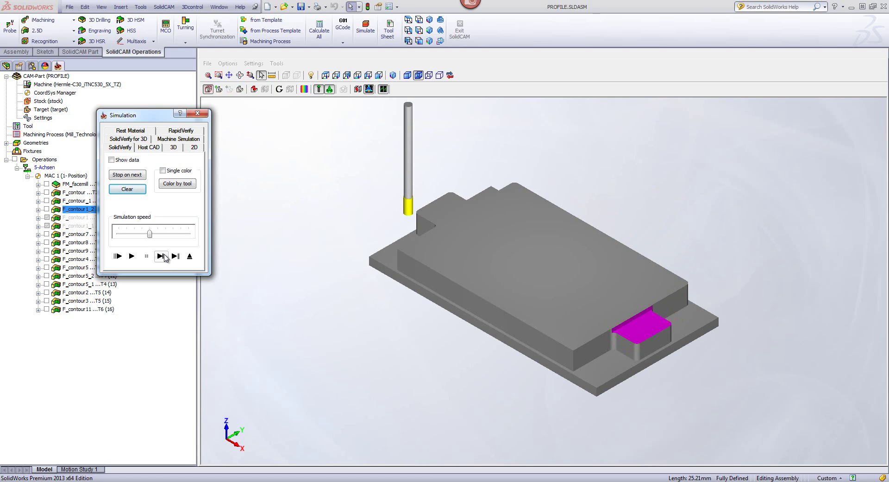
left_click(163, 258)
left_click(163, 257)
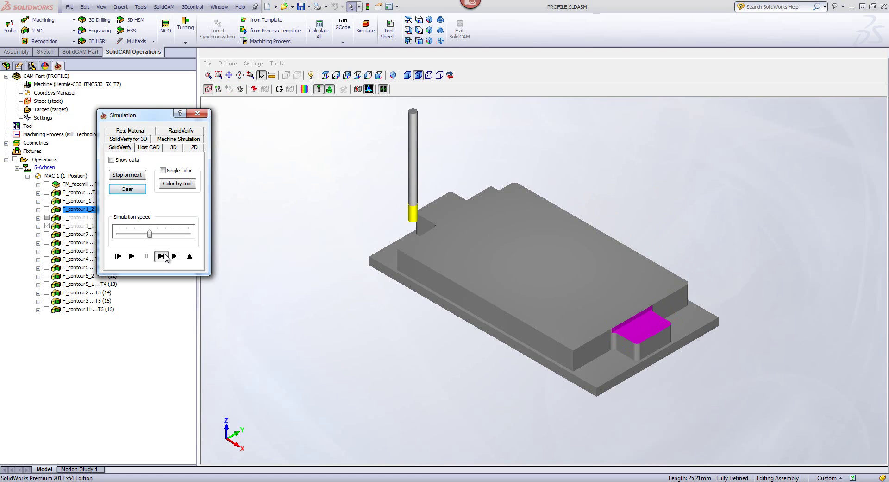
left_click(163, 257)
left_click(163, 257)
left_click(163, 258)
left_click(163, 257)
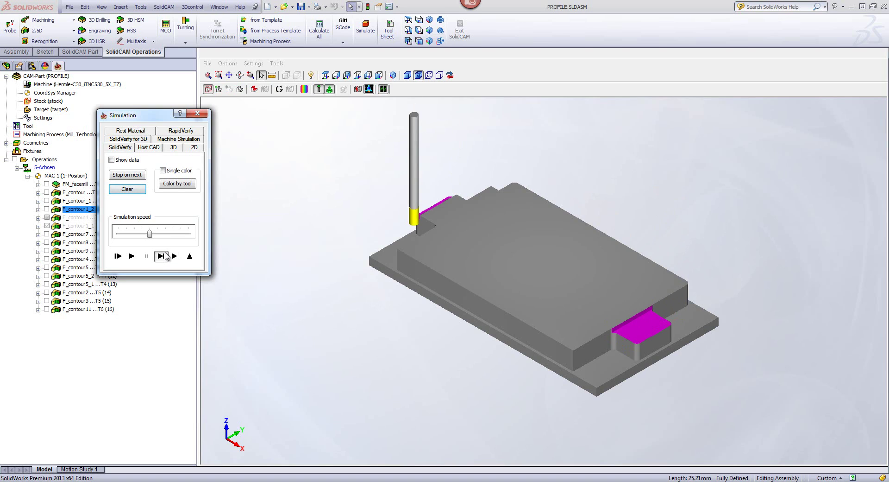
left_click(163, 257)
left_click(163, 257)
left_click(162, 256)
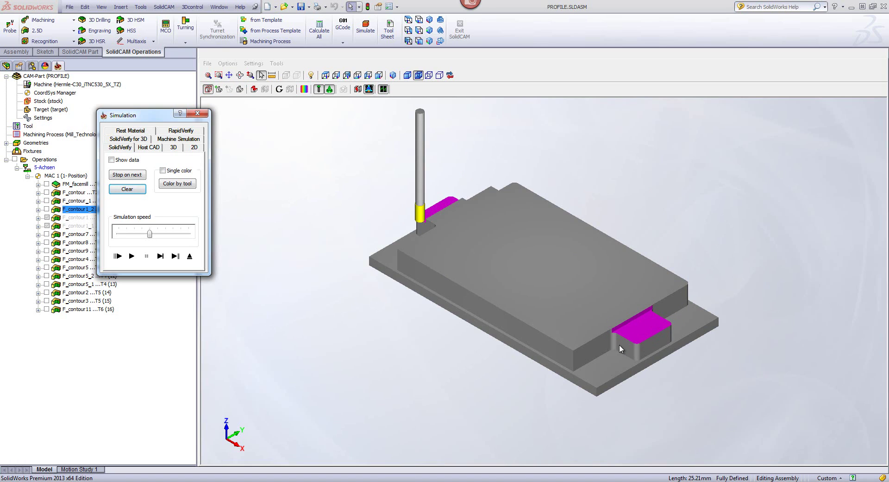
left_click(190, 257)
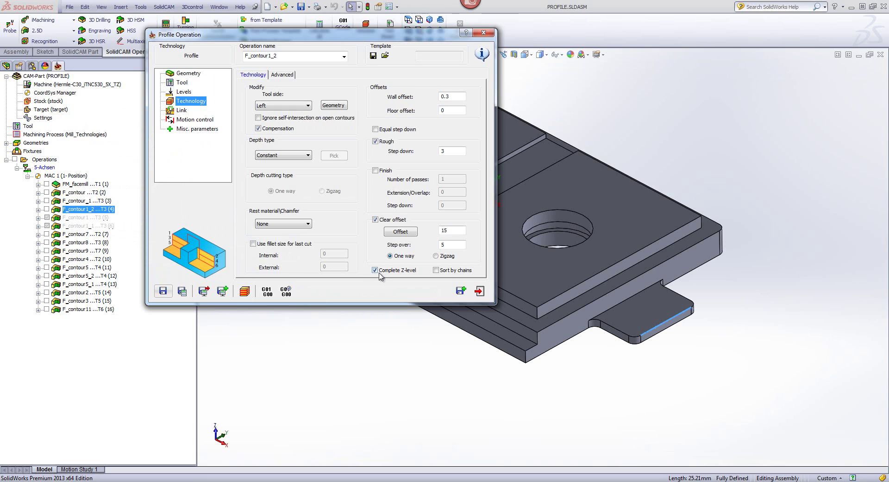
- Enable Sort by chains for F_contour1_2 and check the machining of both end tabs in SolidVerify, adjusting the simulation speed
left_click(436, 270)
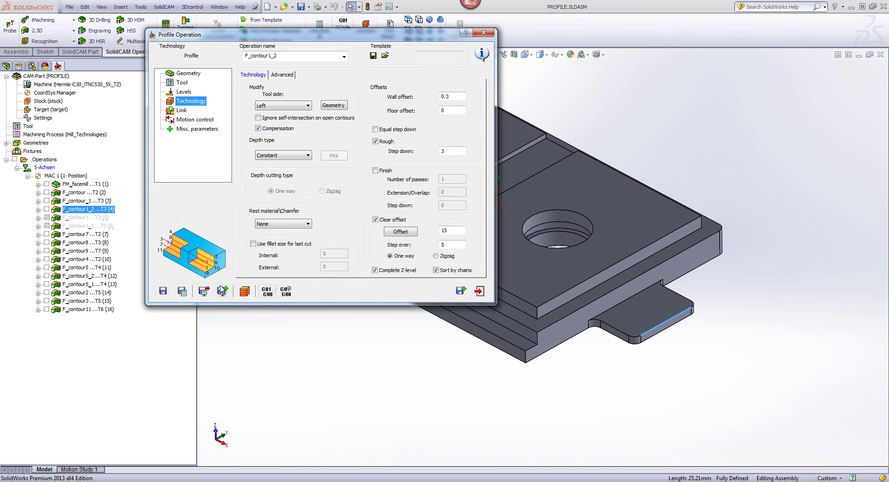
left_click(245, 292)
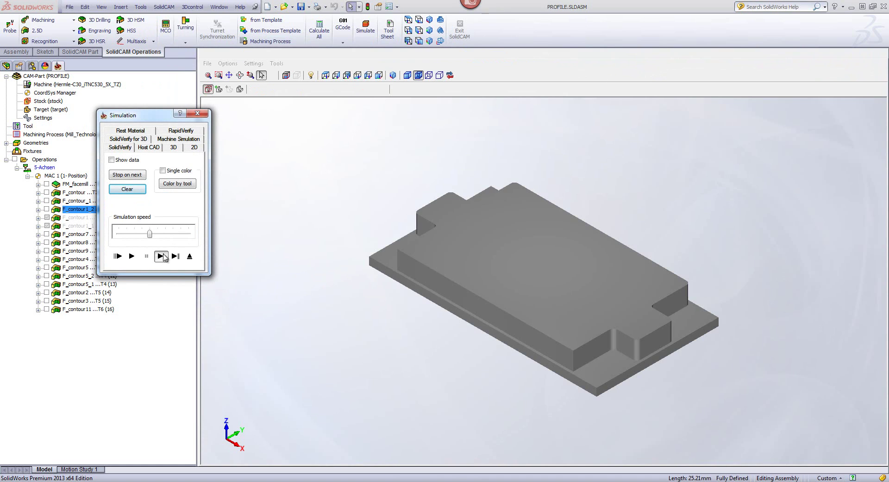
left_click(160, 256)
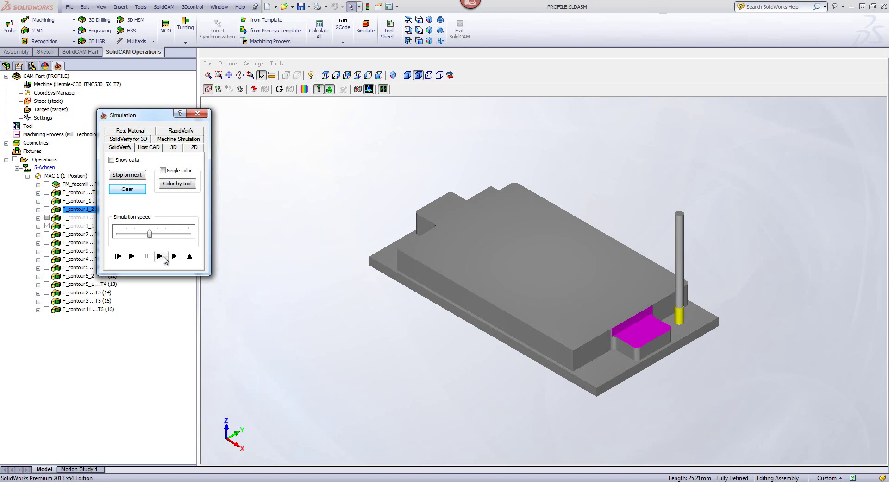
left_click_drag(150, 233, 134, 234)
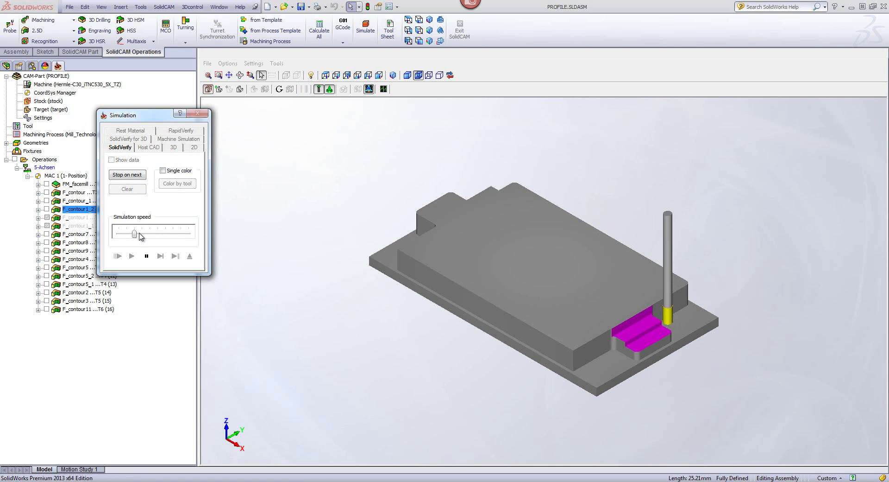
left_click_drag(140, 234, 155, 234)
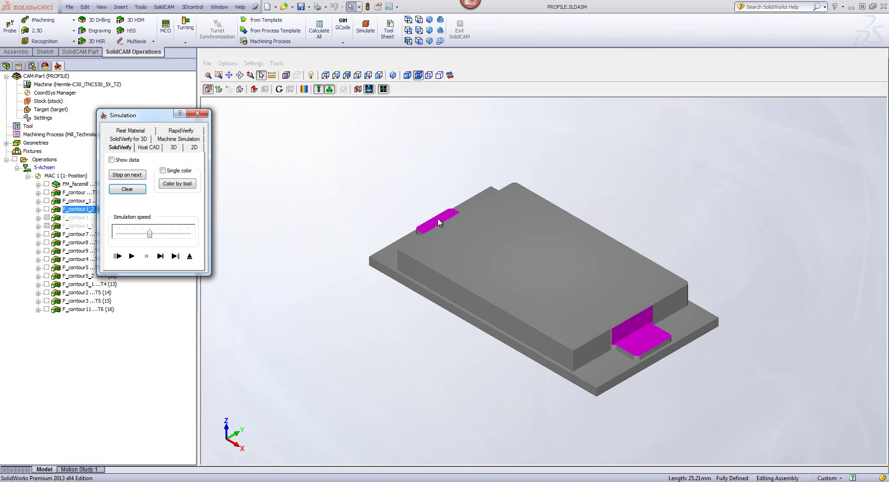
left_click(190, 256)
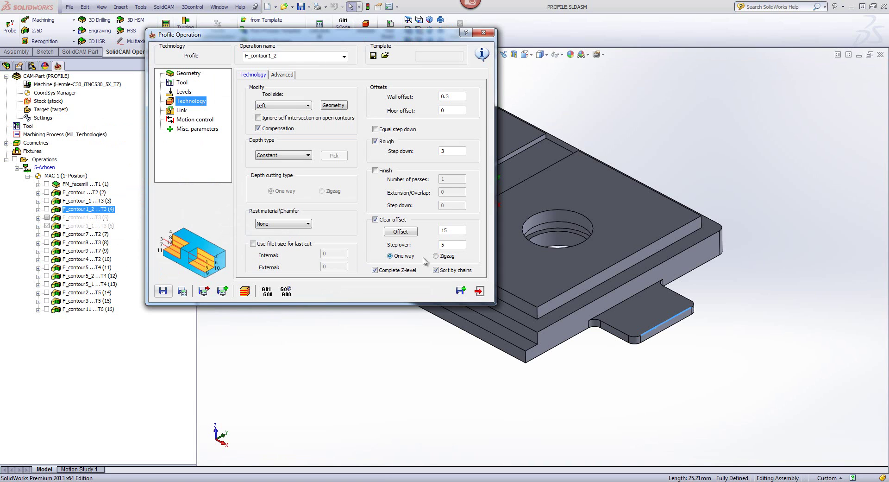
- Copy operation F_contour1_2, switch the copy from Rough to Finish with a finish step down of 5, and calculate it
left_click(460, 290)
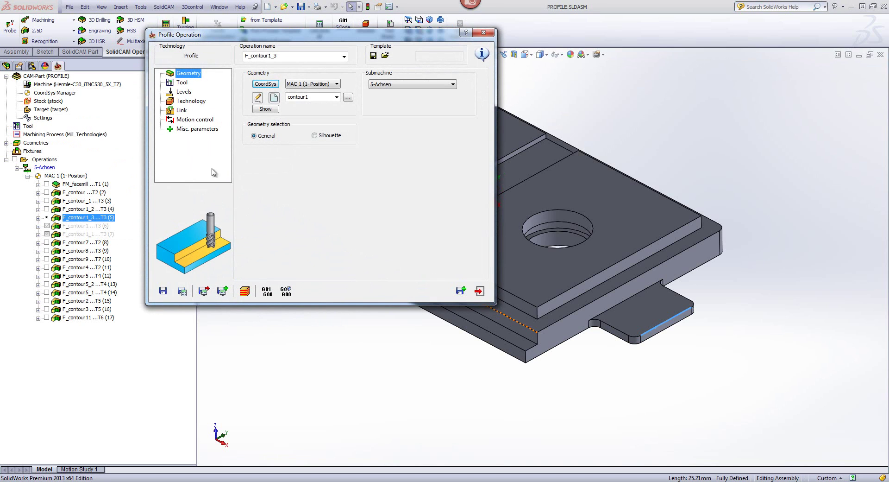
left_click(191, 102)
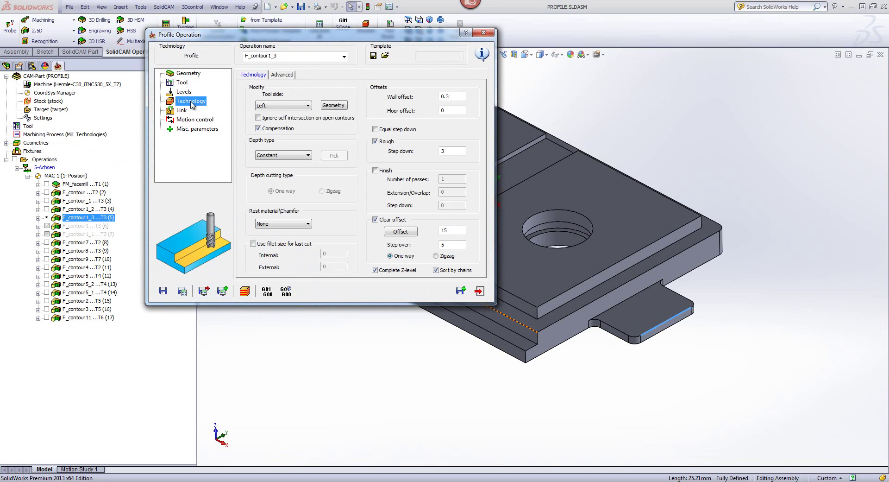
left_click(375, 171)
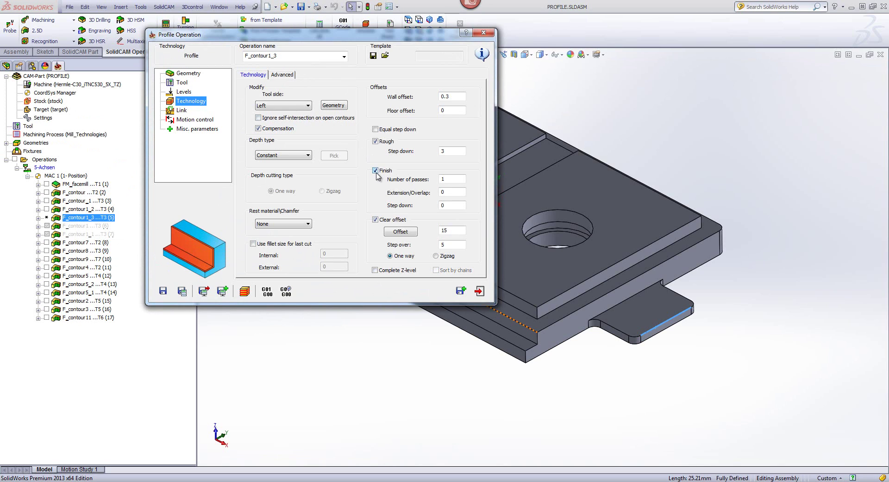
left_click(375, 142)
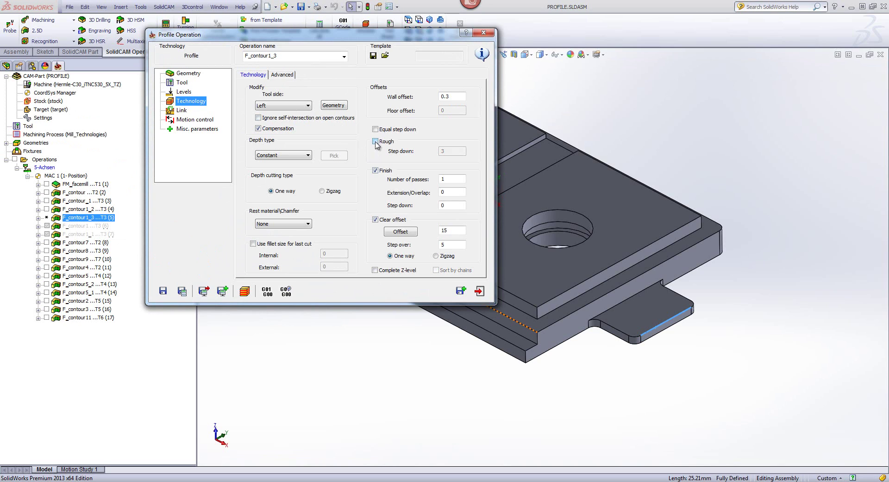
left_click(455, 95)
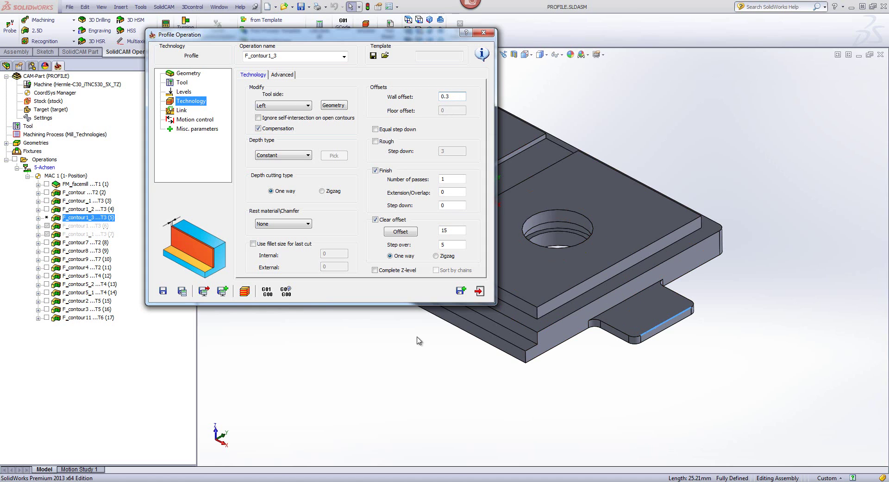
double_click(449, 204)
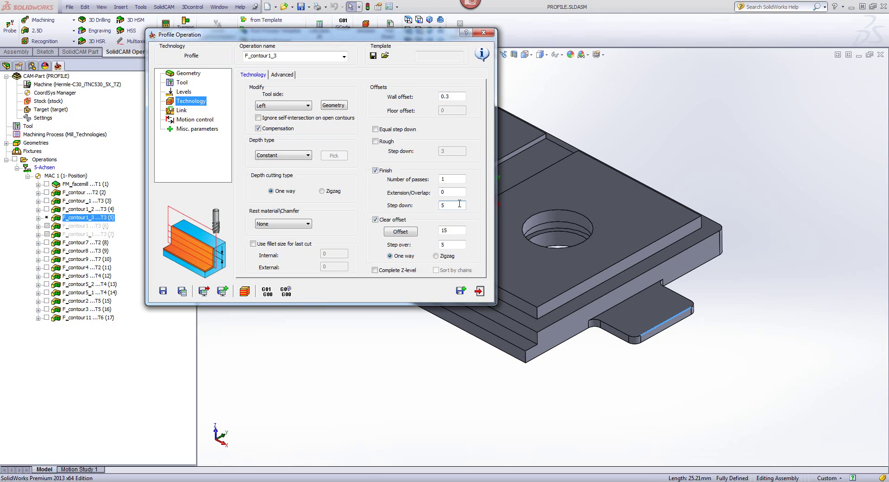
left_click(182, 291)
- Step through the SolidVerify simulation of the finishing operation F_contour1_3 and close the operation
left_click(245, 291)
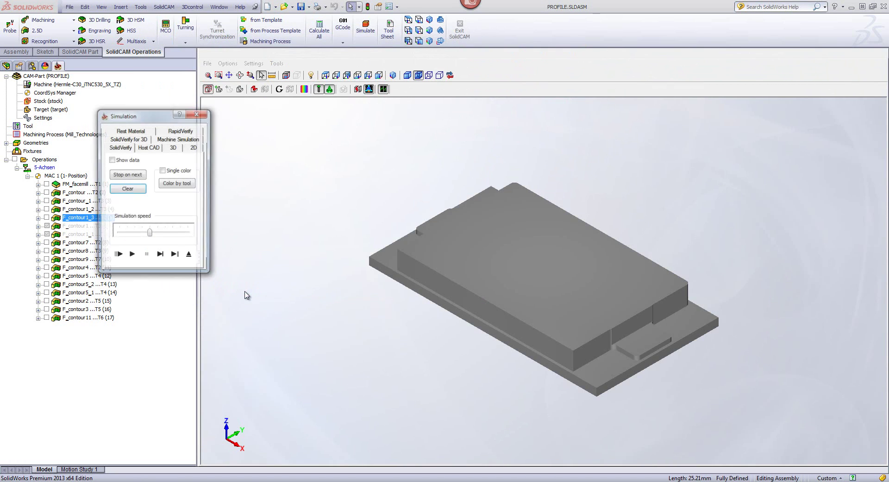
left_click(161, 256)
left_click(161, 256)
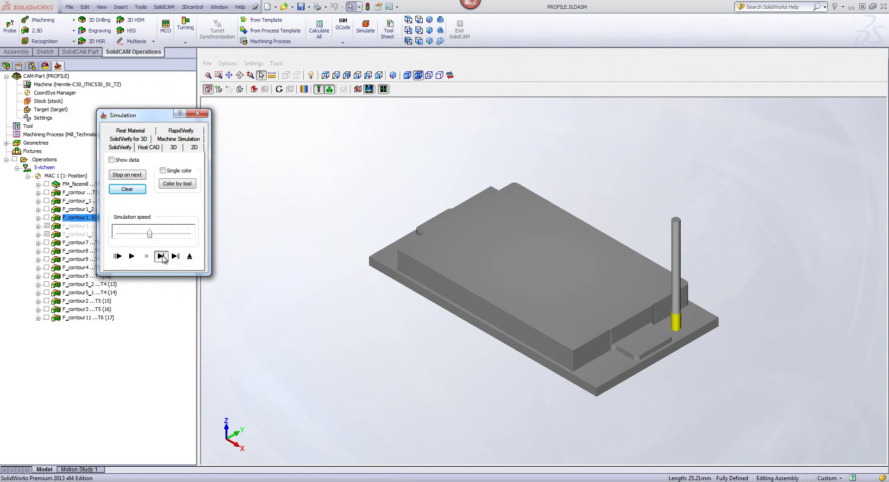
left_click(160, 256)
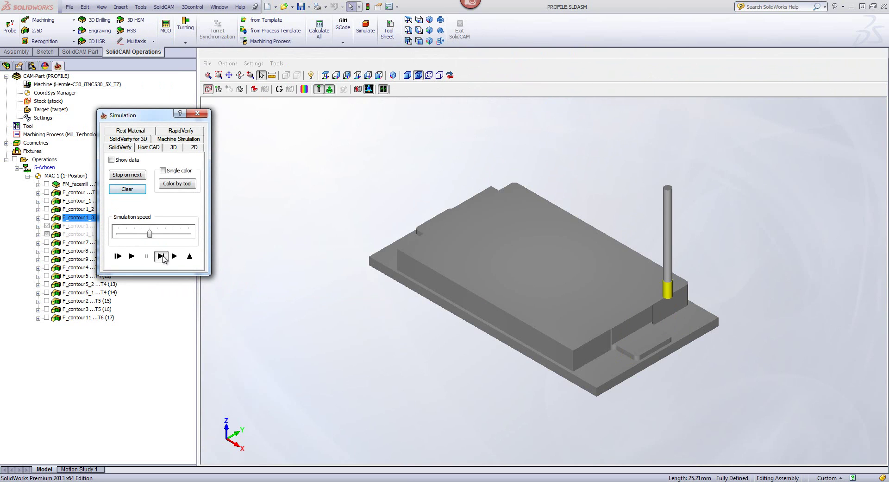
left_click(190, 257)
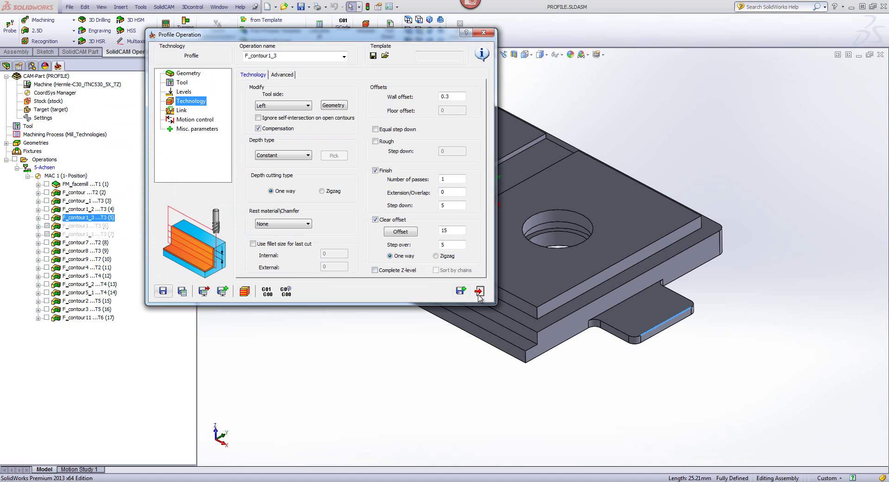
left_click(482, 294)
- Set the floor offset of the roughing operation F_contour1_2 to 0.15 in its technology settings
double_click(92, 211)
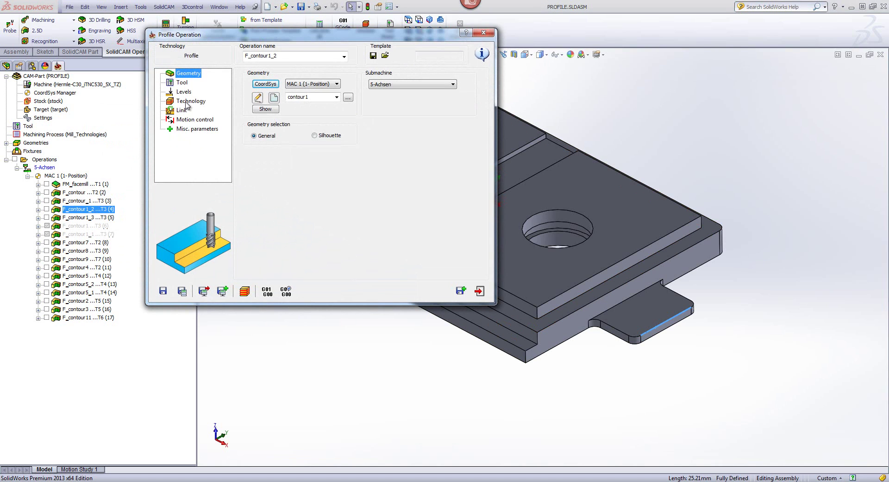
left_click(187, 103)
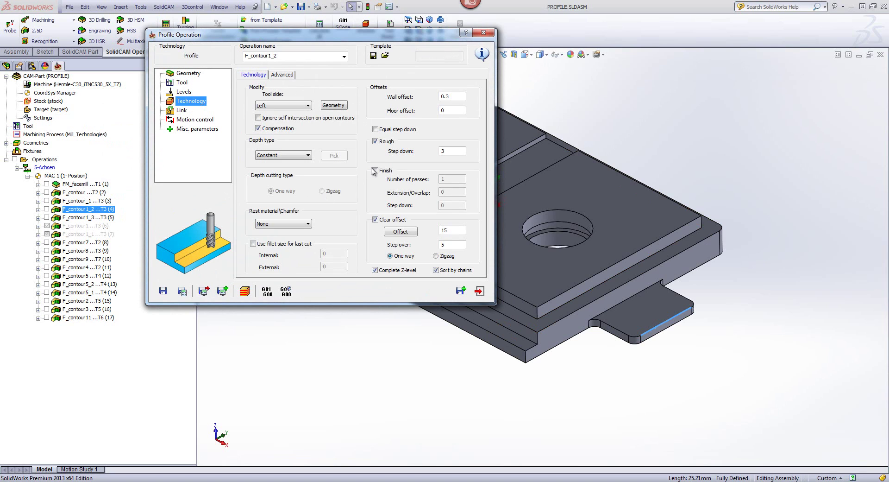
left_click(450, 109)
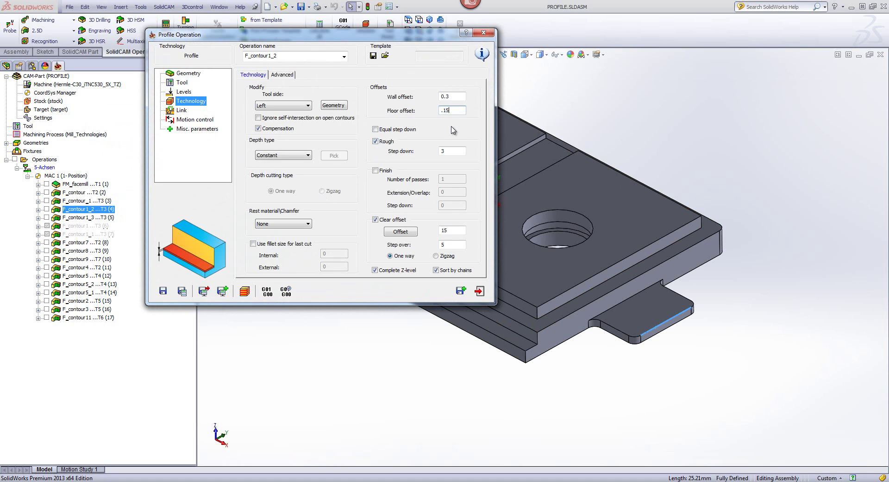
type(".15")
- Run the SolidVerify simulation of roughing operation F_contour1_2 and close the operation
left_click(245, 290)
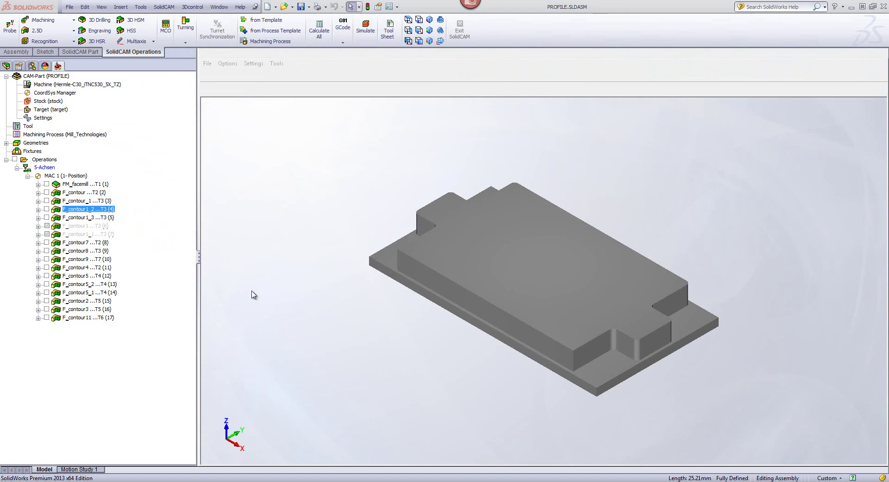
left_click(175, 255)
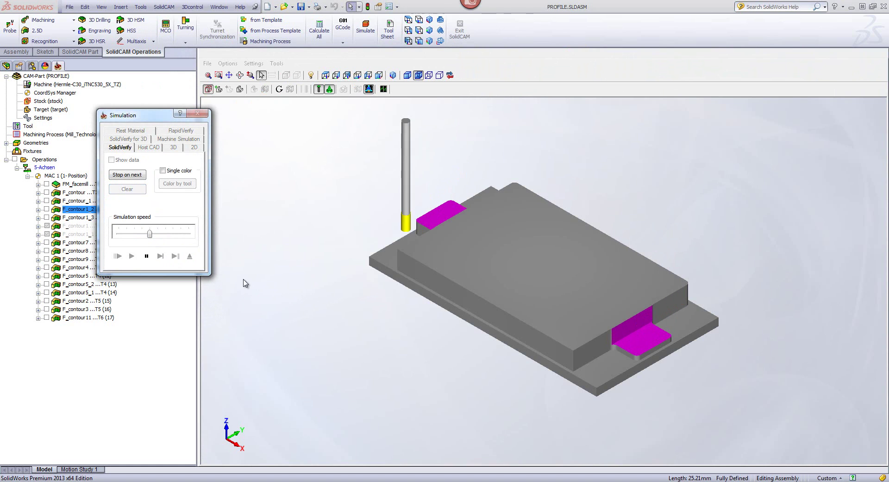
left_click(189, 256)
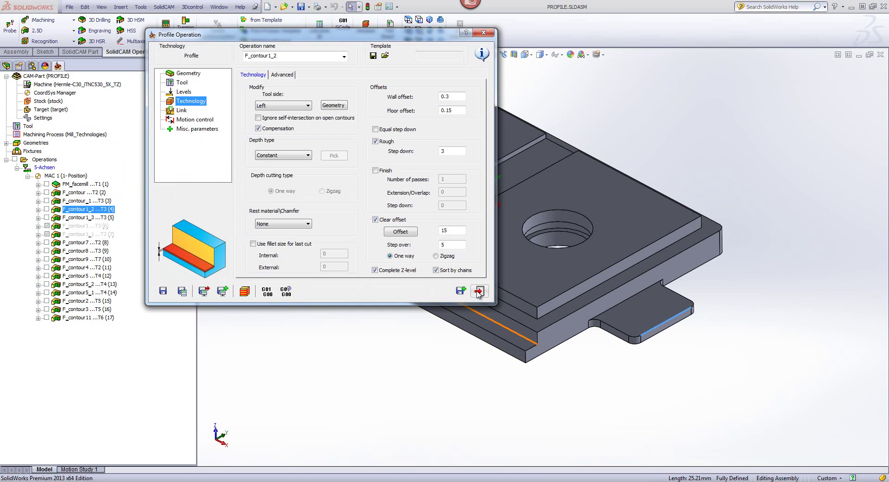
left_click(478, 291)
- Open the finishing operation F_contour1_3 and simulate it together with roughing operation F_contour1_2 in SolidVerify
double_click(99, 217)
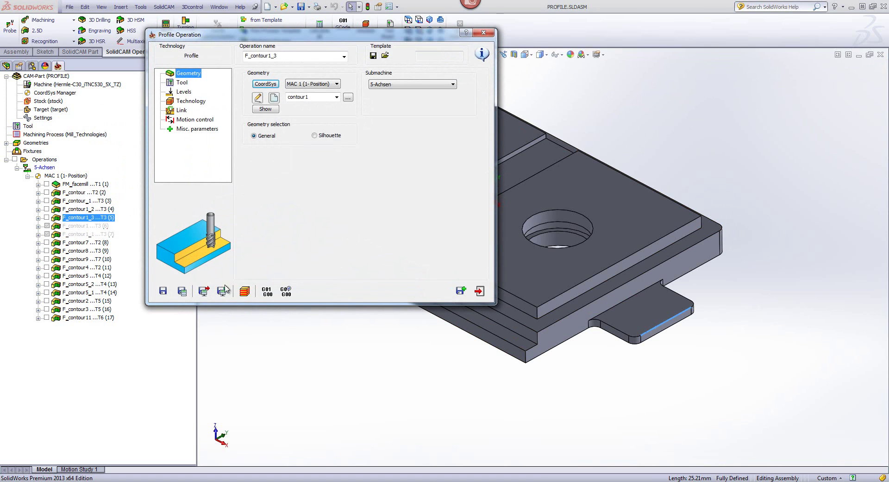
left_click(244, 291)
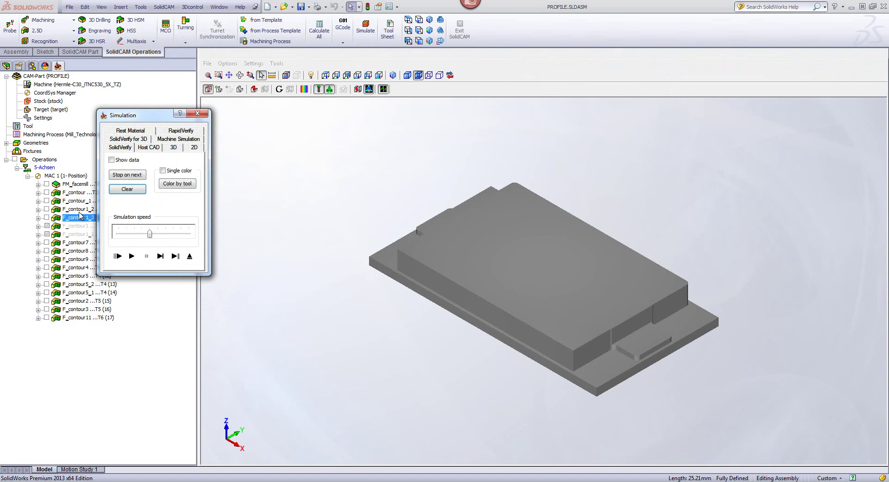
left_click(79, 211, "ctrl")
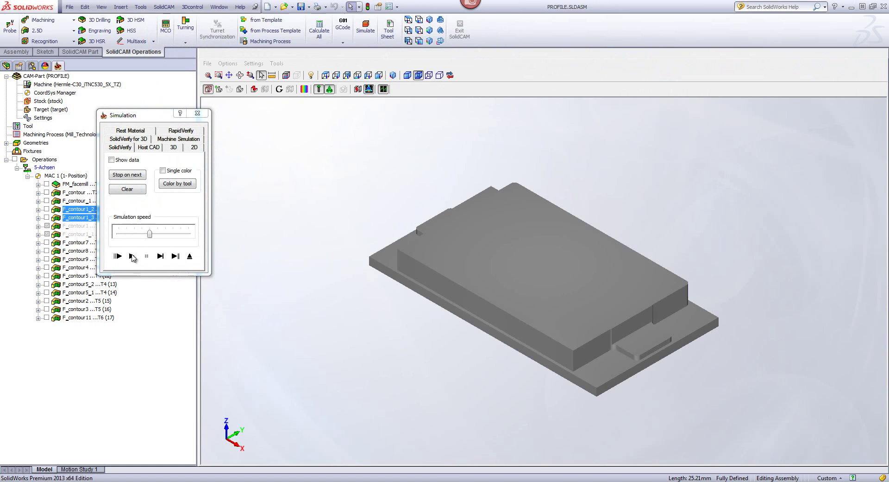
left_click(163, 259)
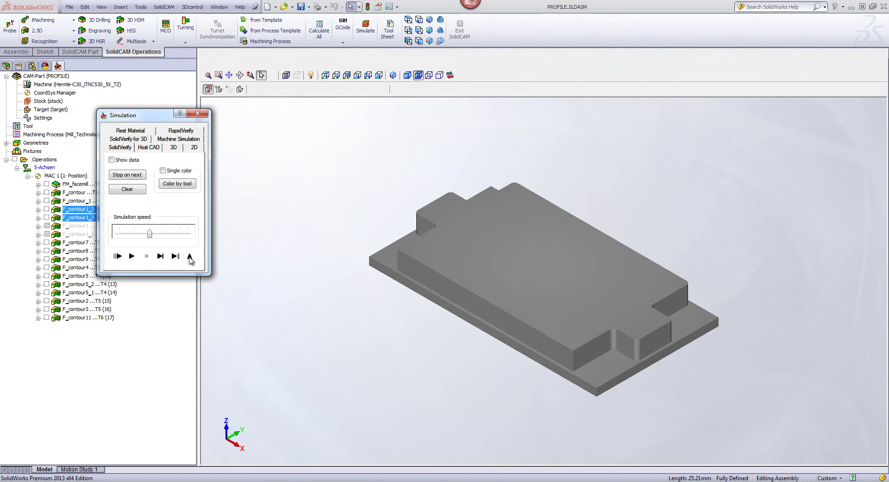
left_click(176, 257)
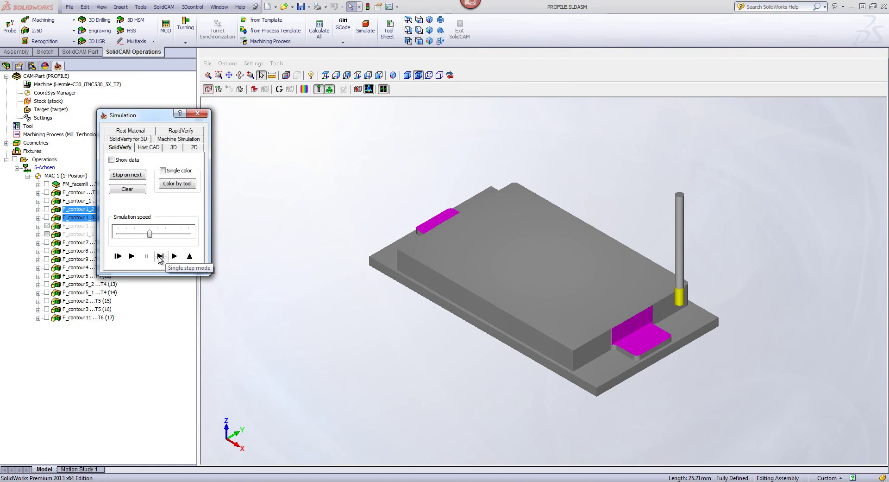
- Step through the SolidVerify tool moves around the front tab one by one, then play the remaining simulation
left_click(160, 256)
left_click(160, 256)
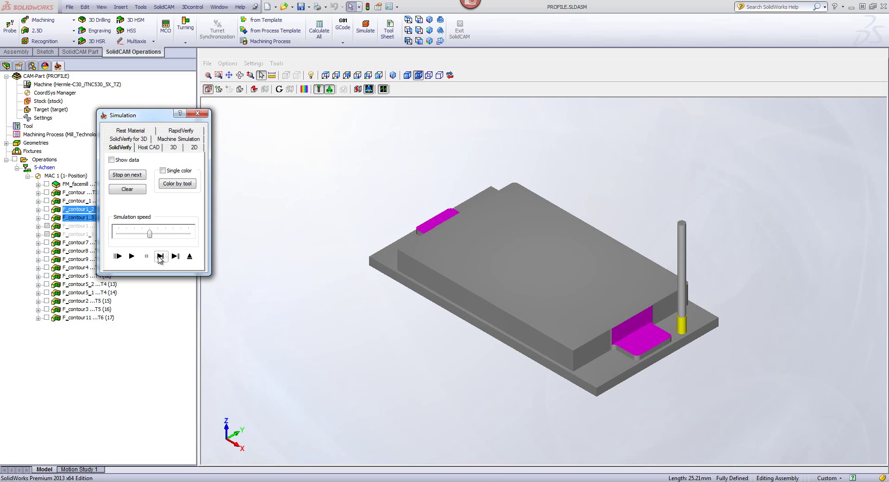
left_click(160, 256)
left_click(159, 256)
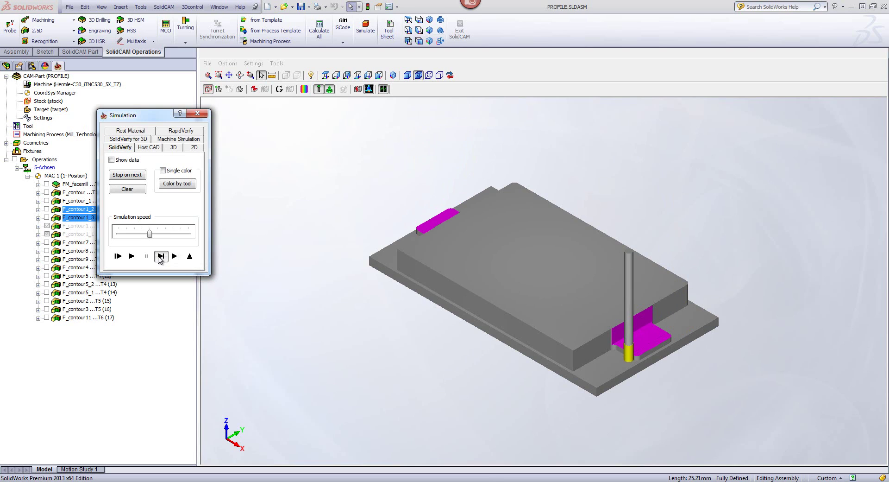
left_click(160, 258)
left_click(160, 259)
left_click(160, 258)
left_click(160, 258)
left_click(160, 258)
left_click(160, 259)
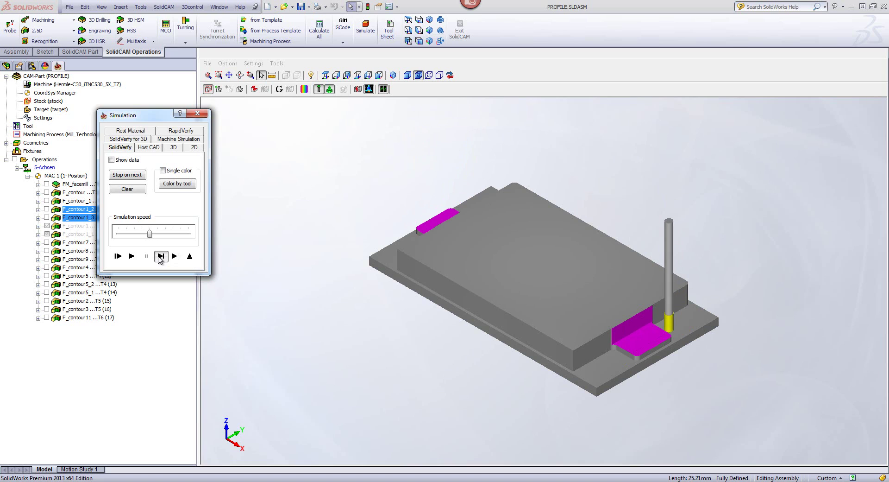
left_click(159, 258)
left_click(160, 258)
scroll(504, 337, "up", 5)
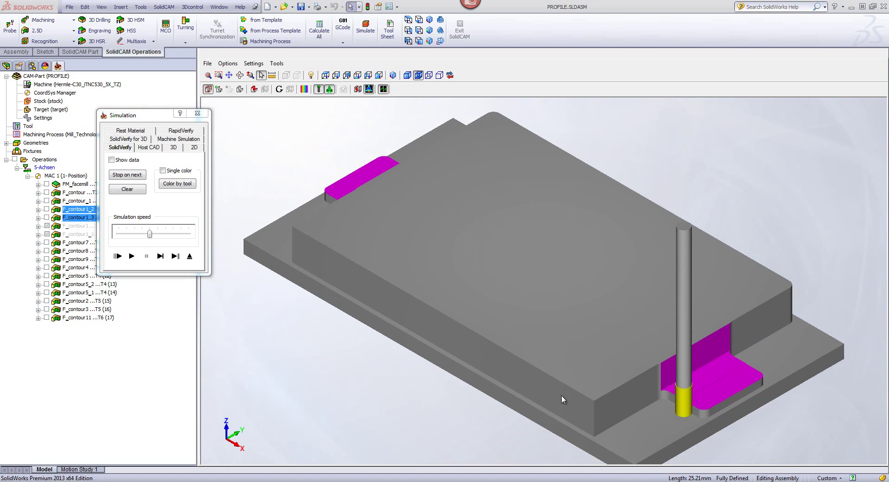
left_click(160, 256)
left_click(160, 256)
left_click(160, 256)
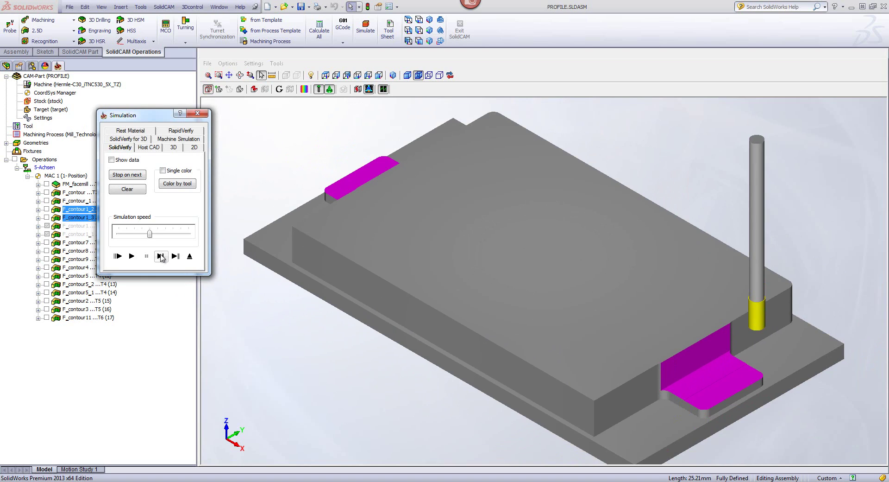
left_click(160, 256)
left_click(161, 256)
left_click(161, 256)
left_click(162, 256)
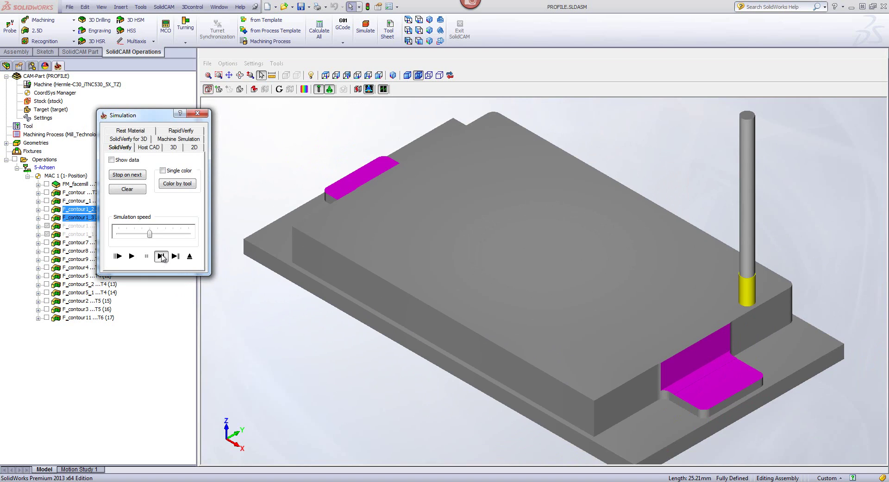
left_click(161, 258)
left_click(162, 258)
left_click(162, 258)
left_click(161, 258)
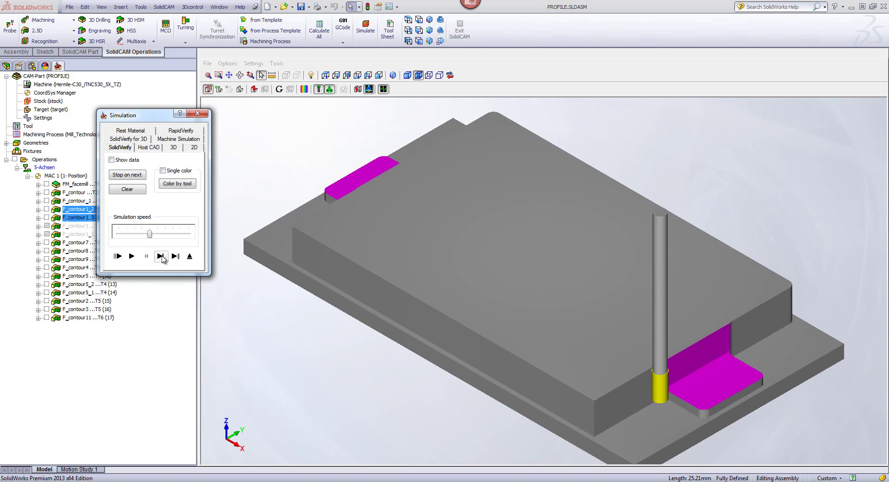
left_click(162, 258)
left_click(162, 258)
left_click(162, 258)
left_click(161, 258)
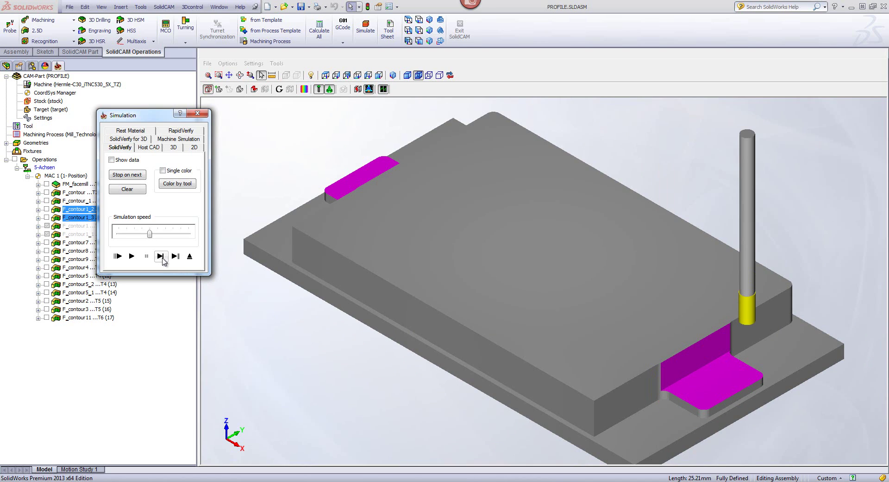
left_click(162, 258)
left_click(161, 258)
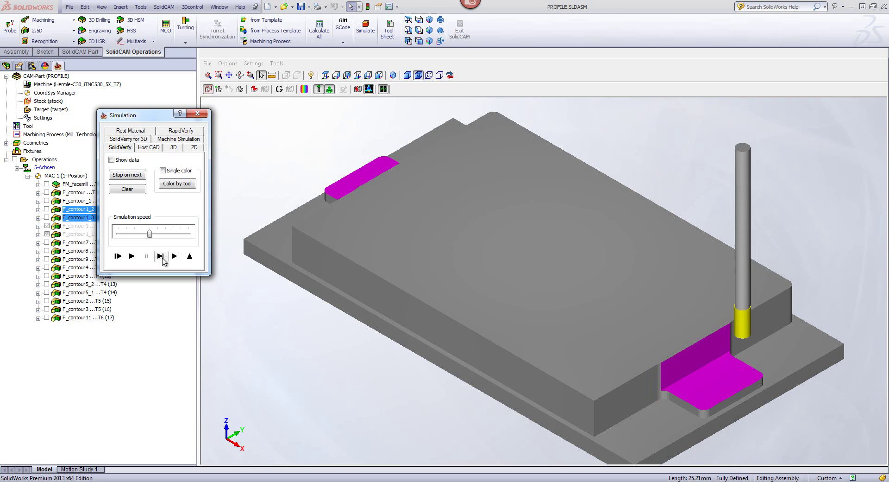
left_click(162, 258)
left_click(161, 258)
left_click(162, 258)
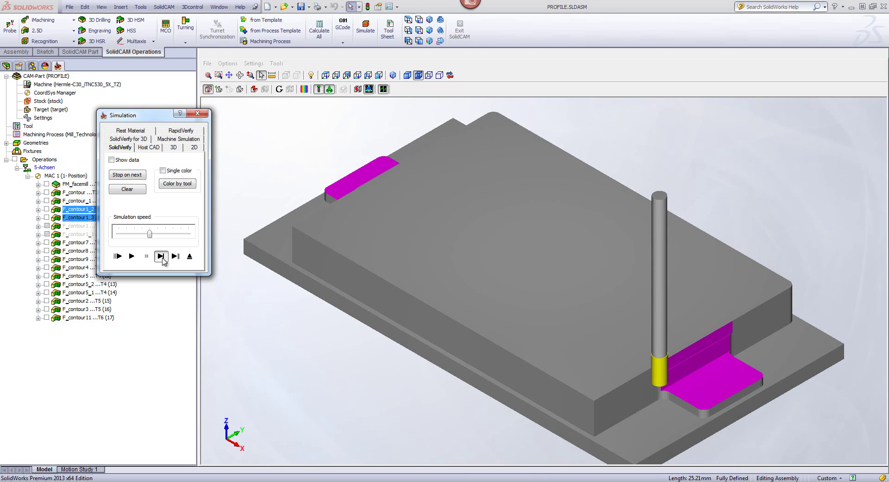
left_click(161, 257)
left_click(162, 258)
left_click(162, 258)
left_click(162, 258)
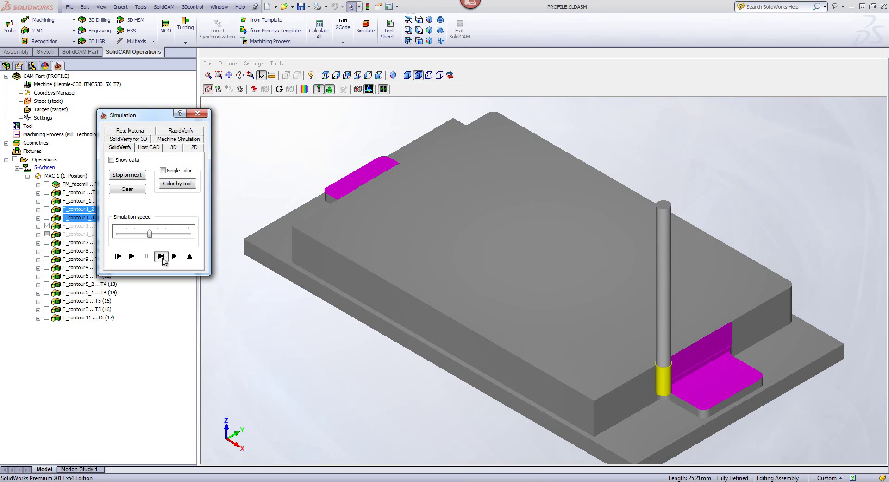
left_click(161, 258)
left_click(161, 258)
left_click(162, 258)
left_click(162, 258)
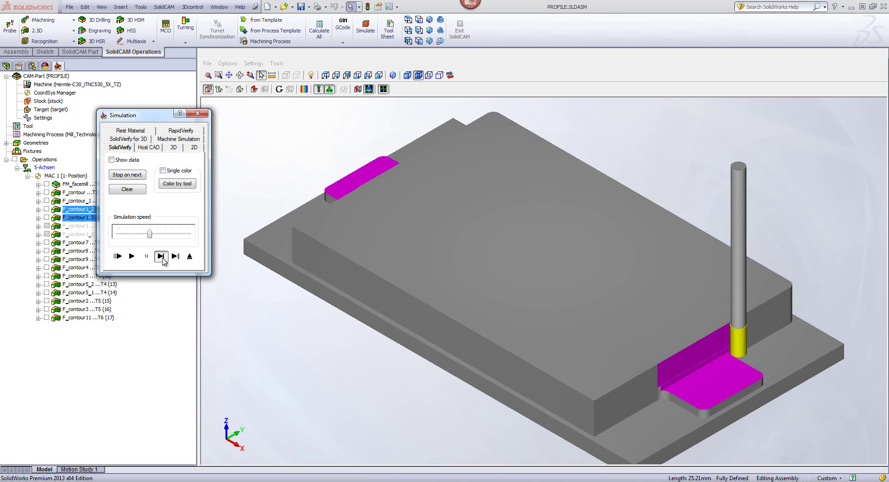
left_click(162, 258)
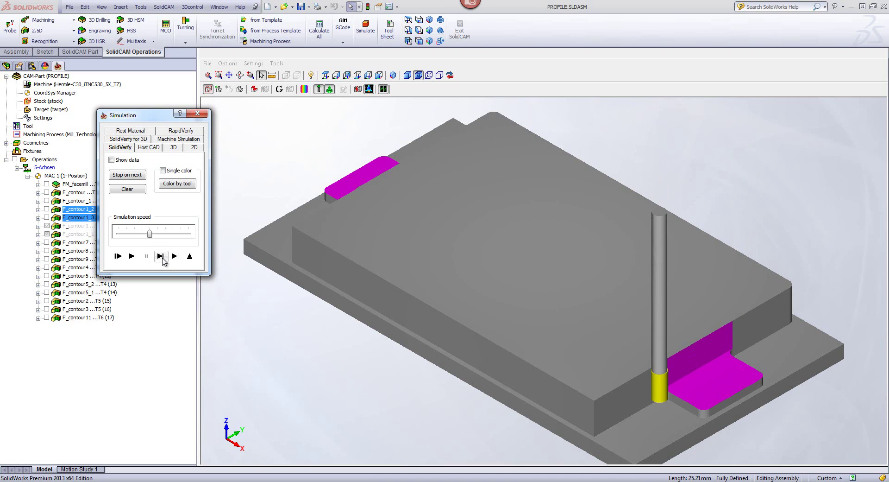
left_click(131, 256)
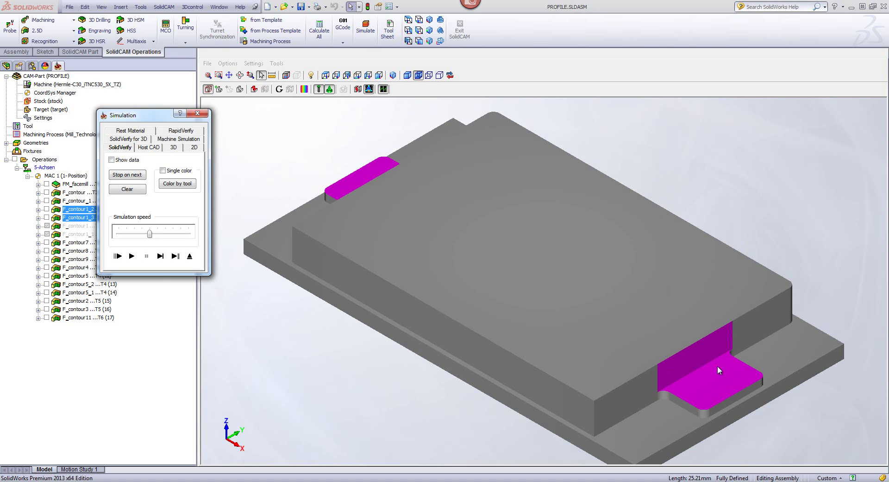
- Exit the simulation and operation F_contour1_3, and close the PROFILE CAM-part
left_click(189, 256)
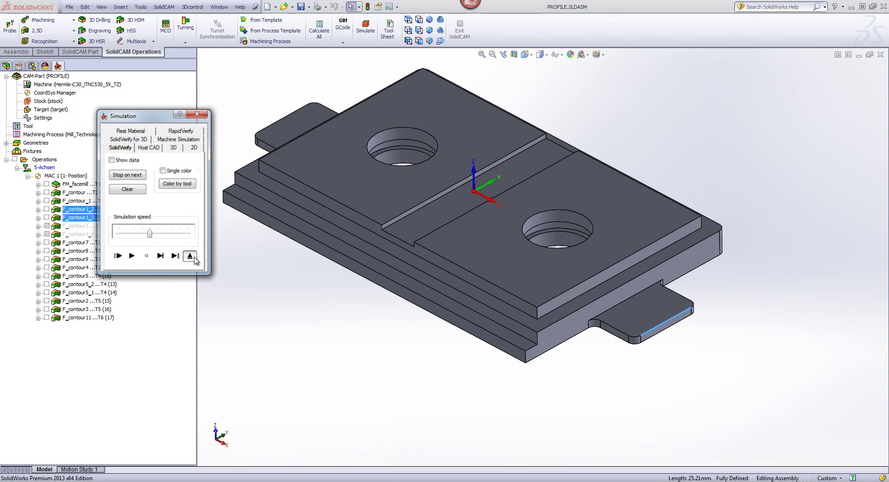
left_click(480, 291)
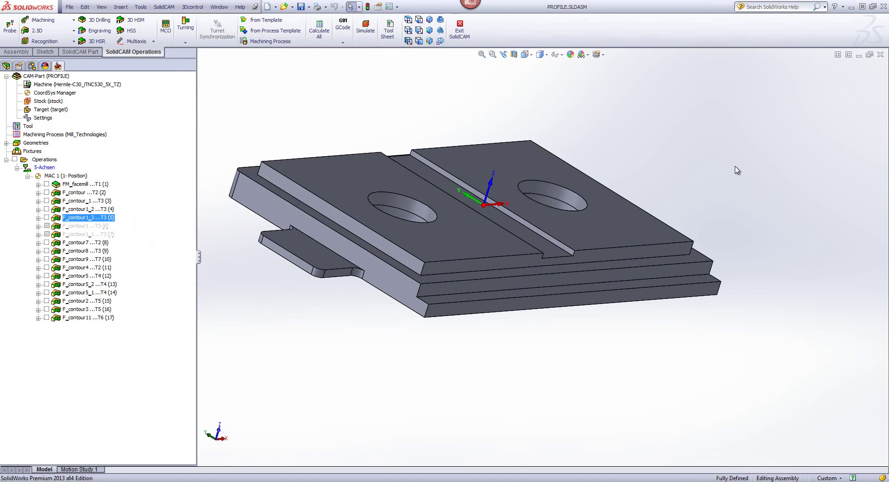
left_click(880, 54)
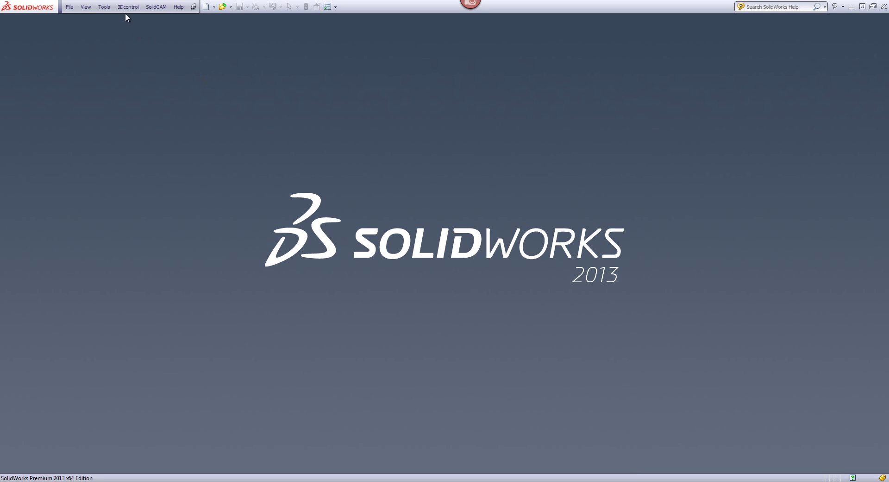
left_click(154, 7)
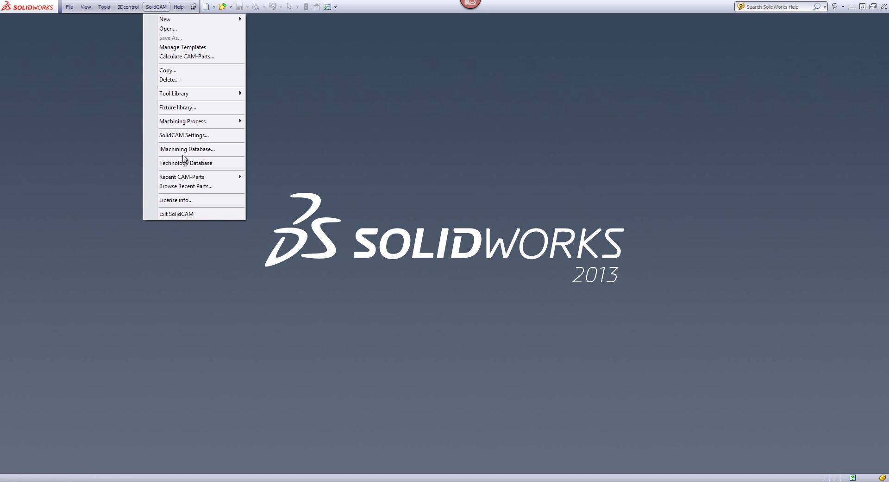
mouse_move(181, 179)
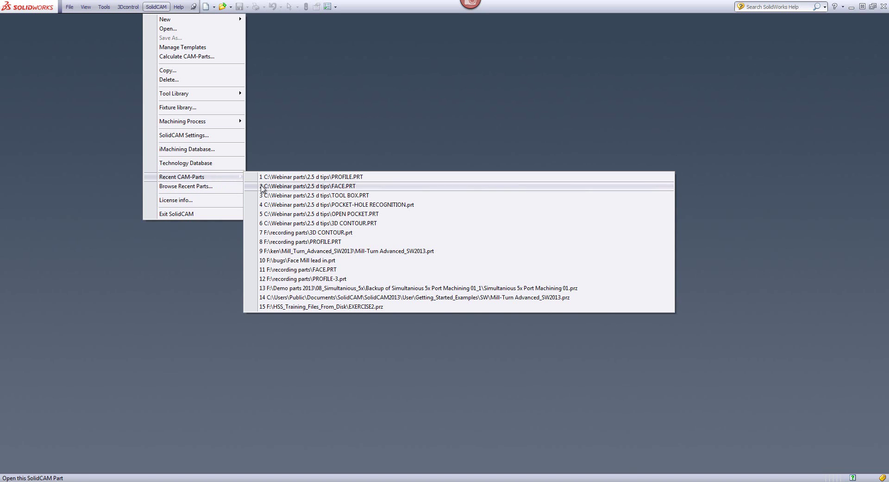
left_click(313, 207)
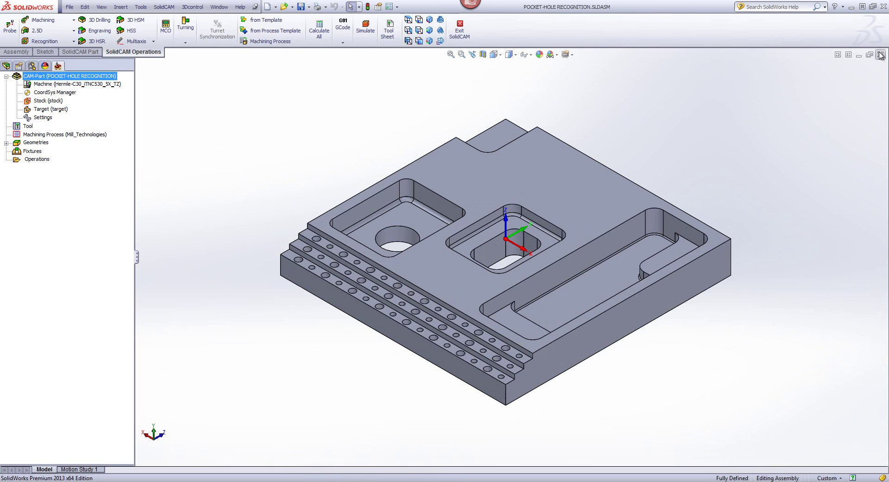
left_click(880, 55)
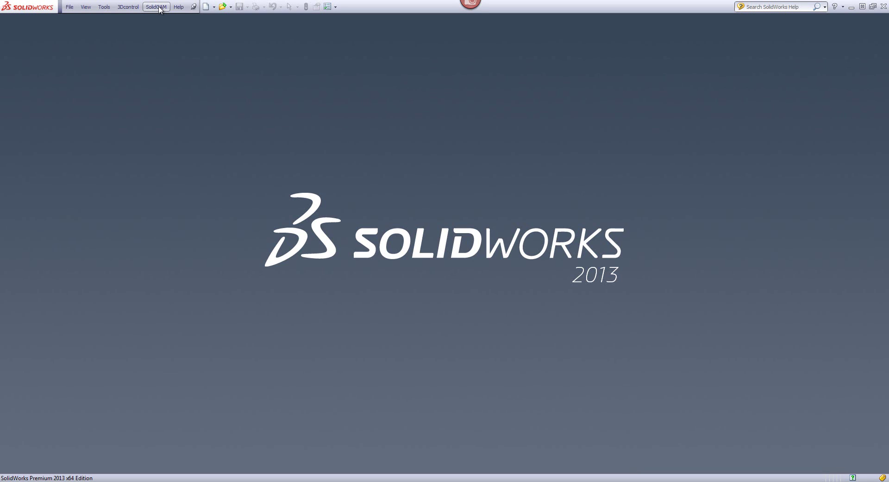
- Open the recent CAM-part OPEN POCKET.PRT from C:\Webinar parts\2.5 d tips
left_click(158, 7)
mouse_move(210, 177)
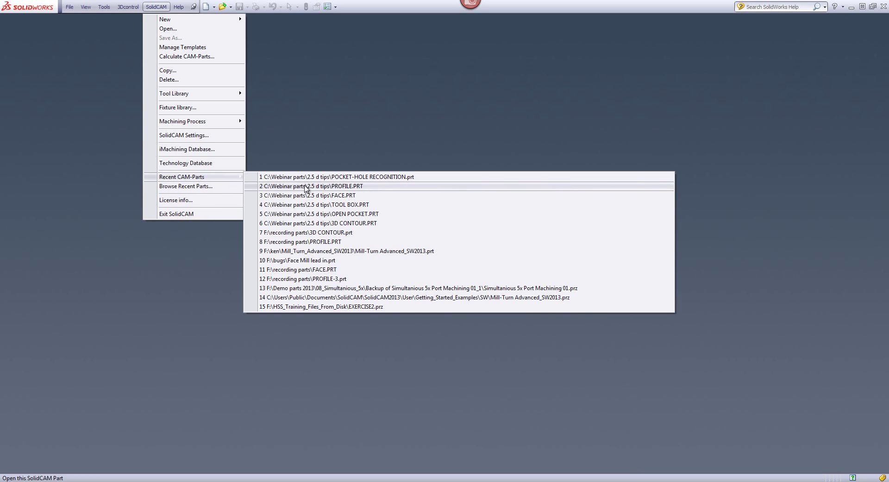
left_click(341, 213)
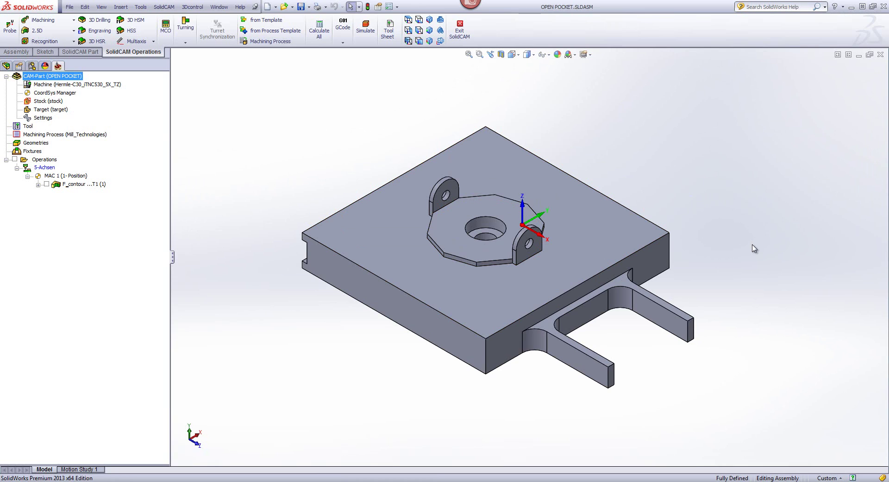
- Start a new 2.5D Pocket operation in the OPEN POCKET part
scroll(755, 249, "down", 1)
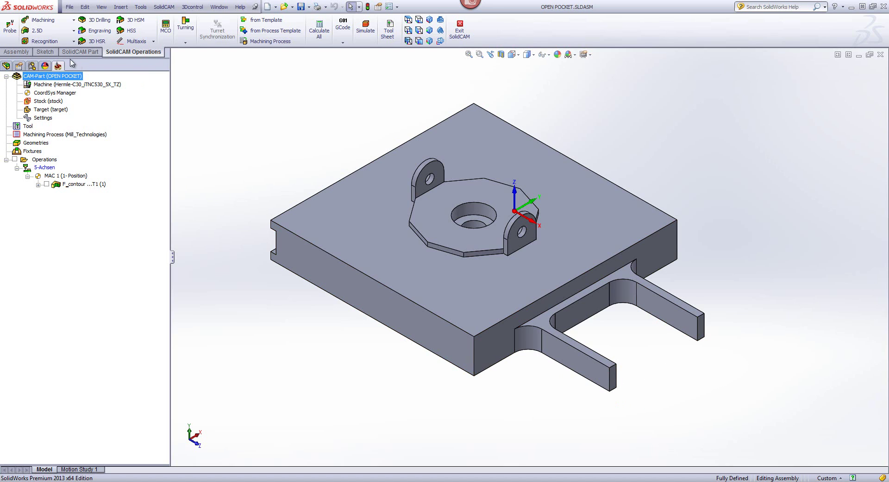
left_click(37, 32)
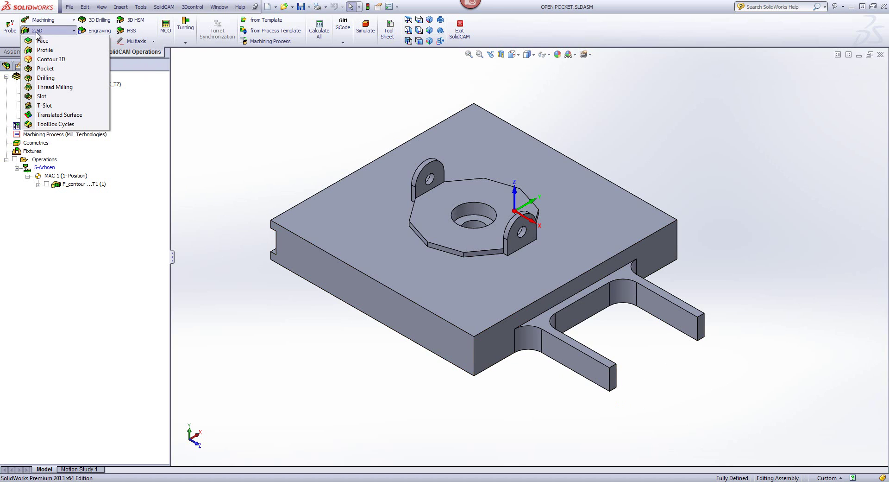
left_click(46, 68)
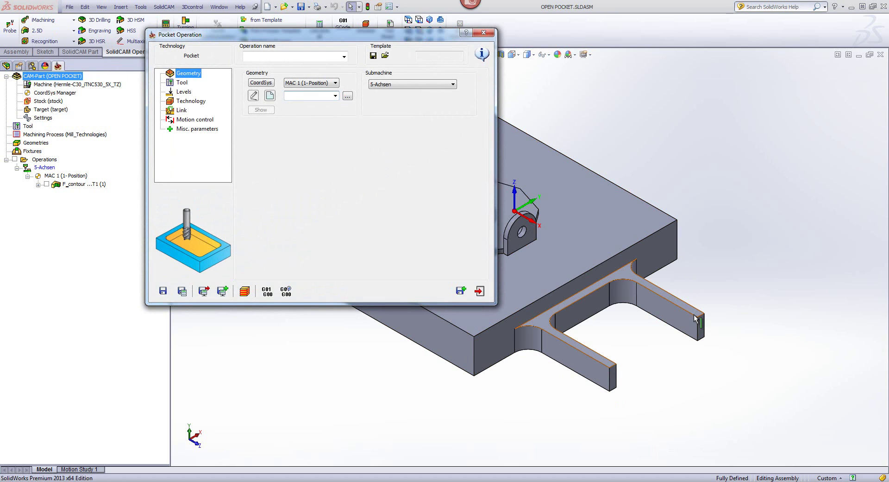
- Examine the open pocket between the two protruding arms by picking its inner top edges and corner arcs in turn
left_click(671, 301)
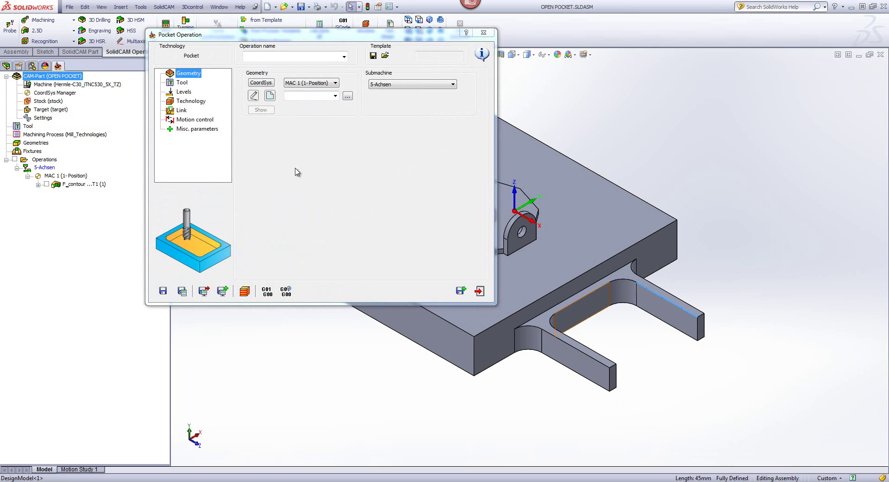
left_click(618, 280)
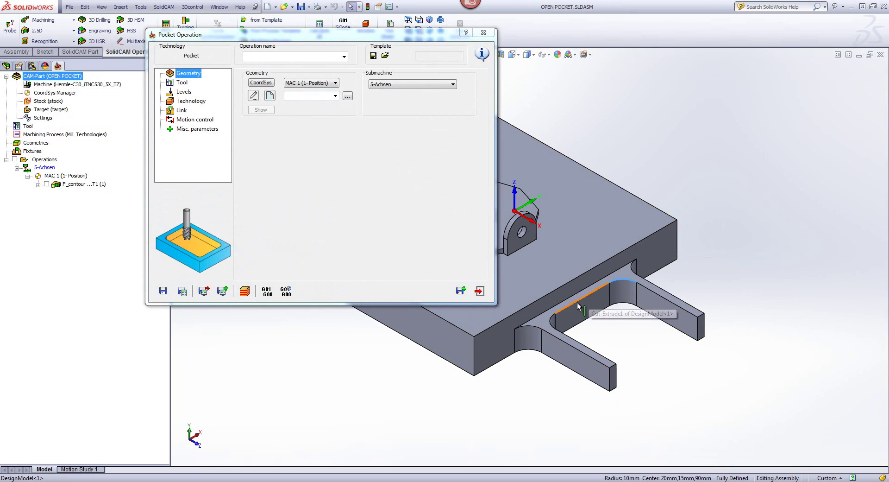
left_click(578, 304)
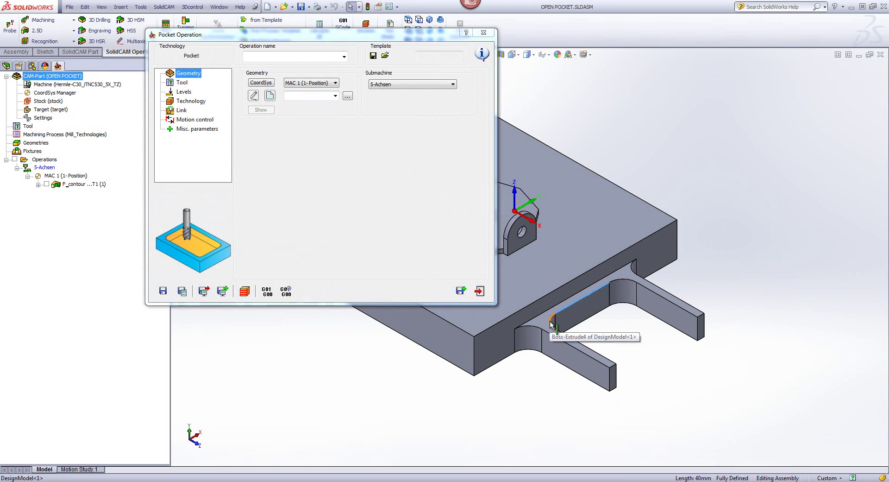
left_click(551, 320)
left_click(579, 345)
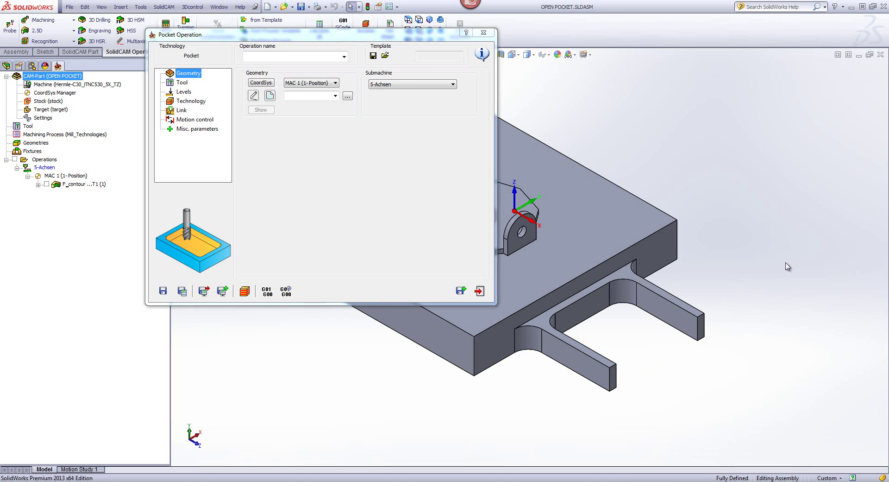
- Define a new curve-chain geometry along the inner top edges and corner arcs between the arms, closing it with a line marked as open edge
left_click(267, 96)
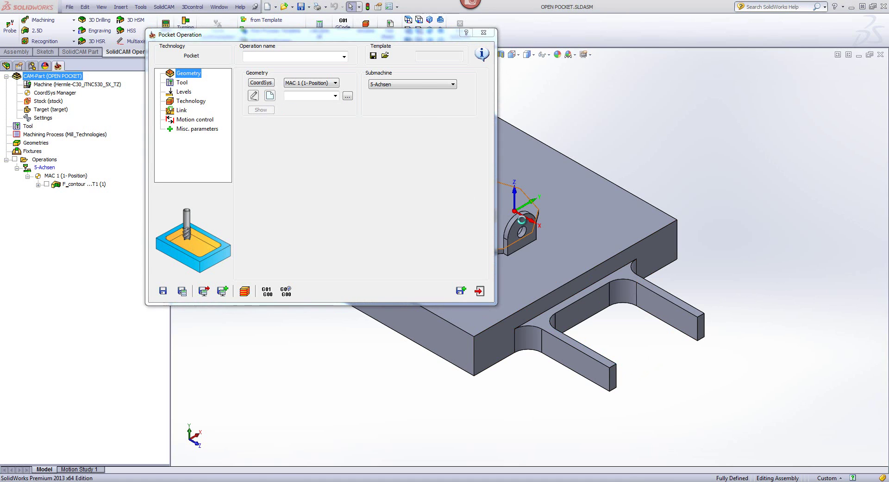
left_click(669, 304)
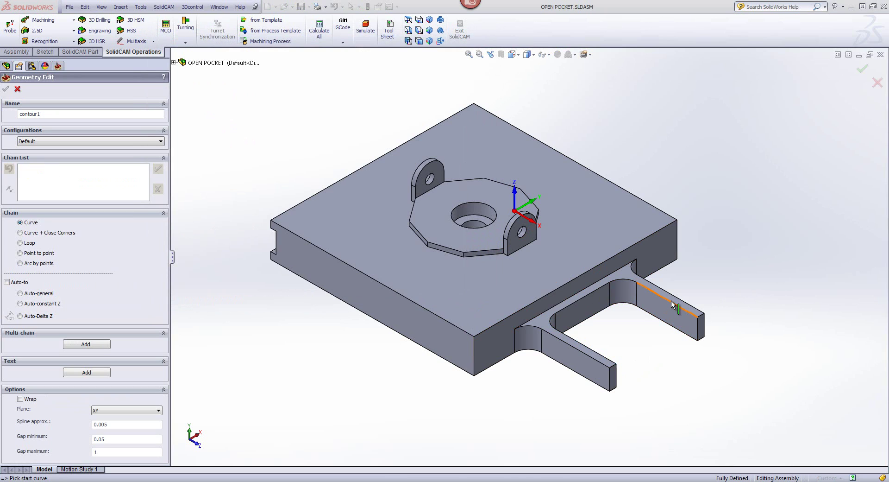
left_click(617, 283)
left_click(566, 319)
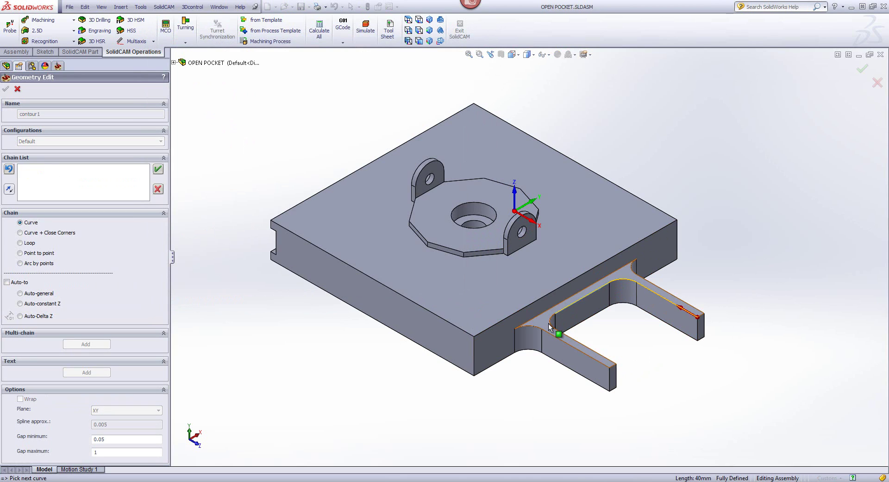
left_click(579, 342)
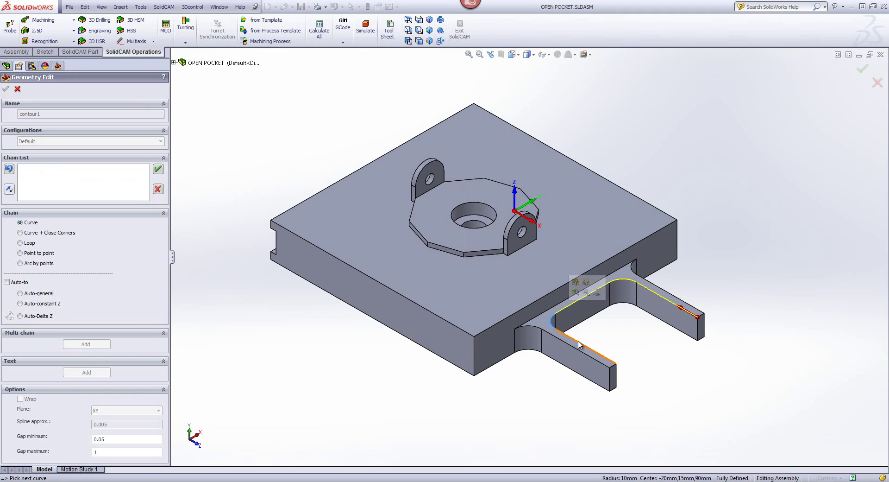
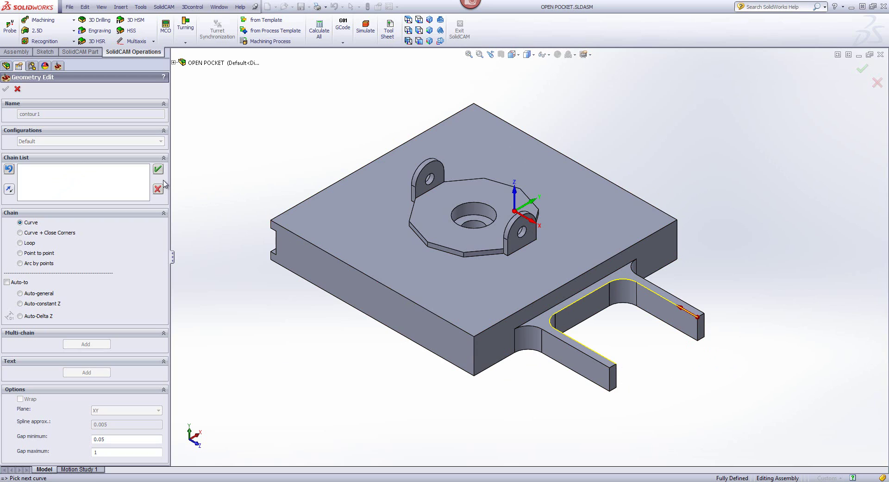
right_click(243, 150)
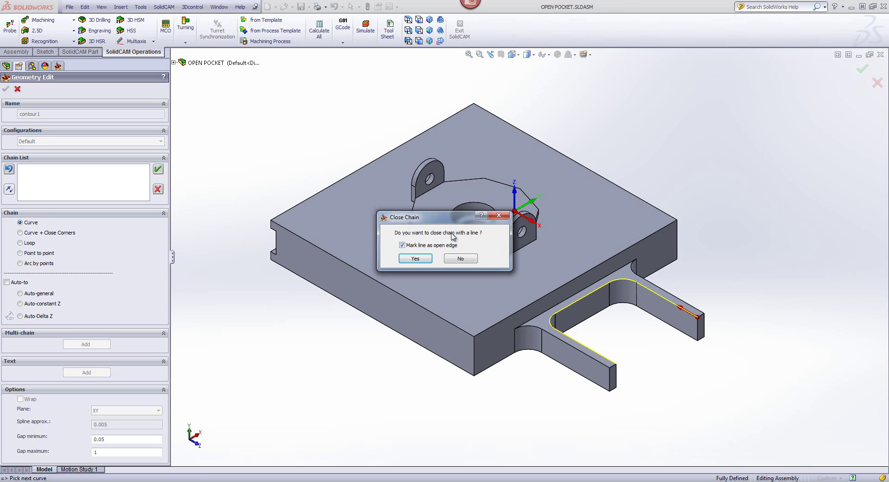
left_click(415, 259)
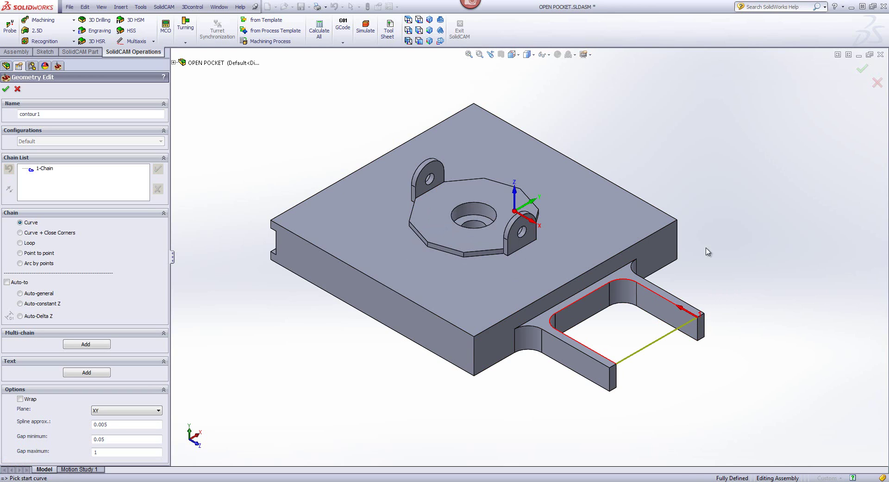
left_click(5, 89)
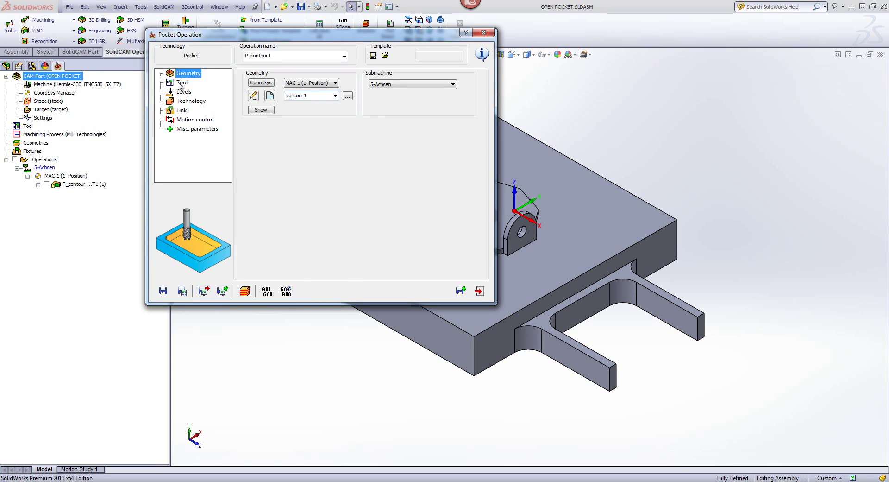
- Assign tool number 1, the 16 mm end mill, to the pocket operation
left_click(181, 83)
left_click(278, 207)
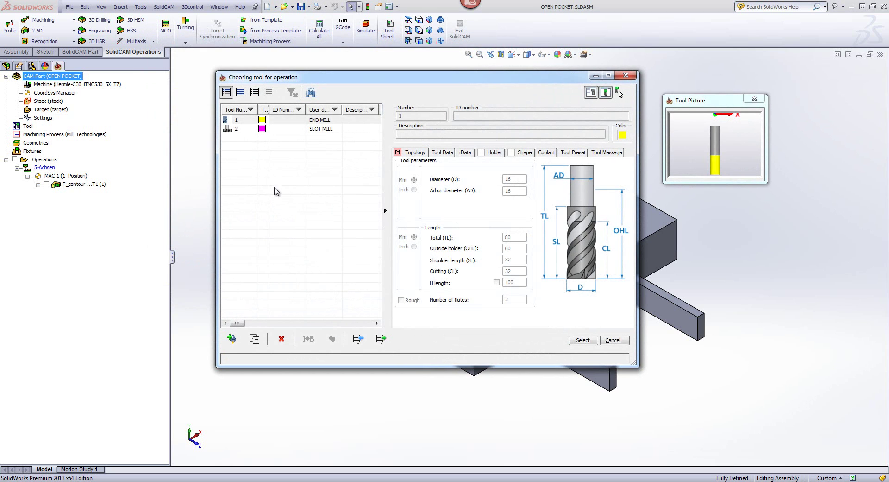
left_click(291, 121)
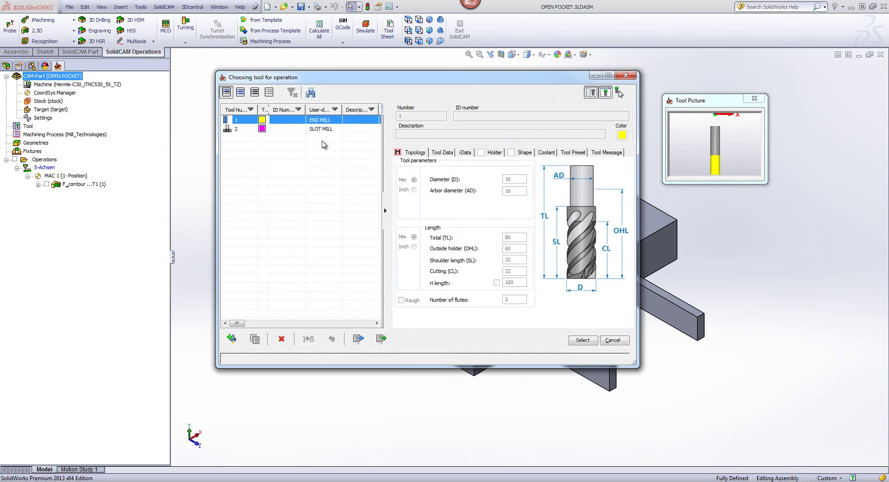
left_click(587, 342)
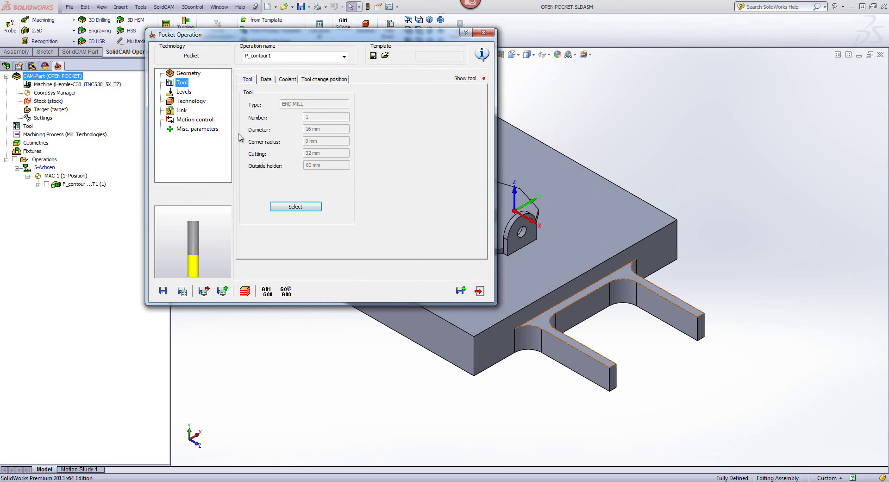
- Pick the upper level from the arms' top face and the 15 mm pocket depth from the plate's lower corner
left_click(185, 92)
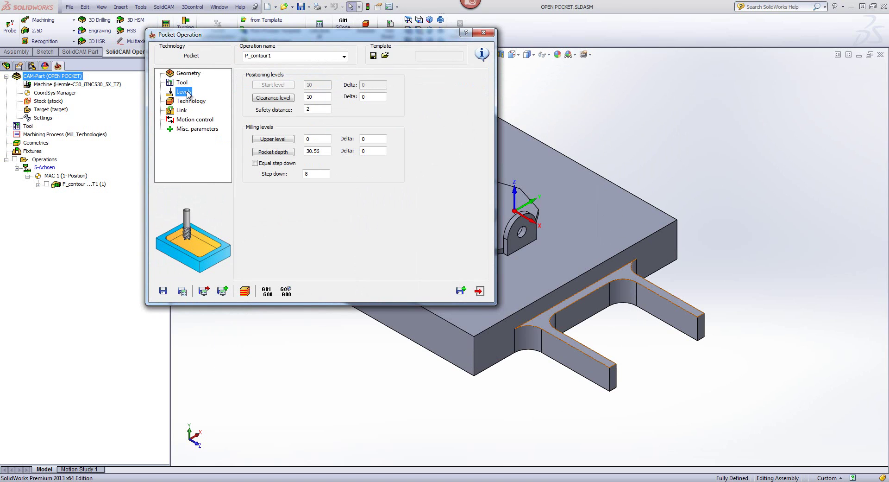
left_click(273, 138)
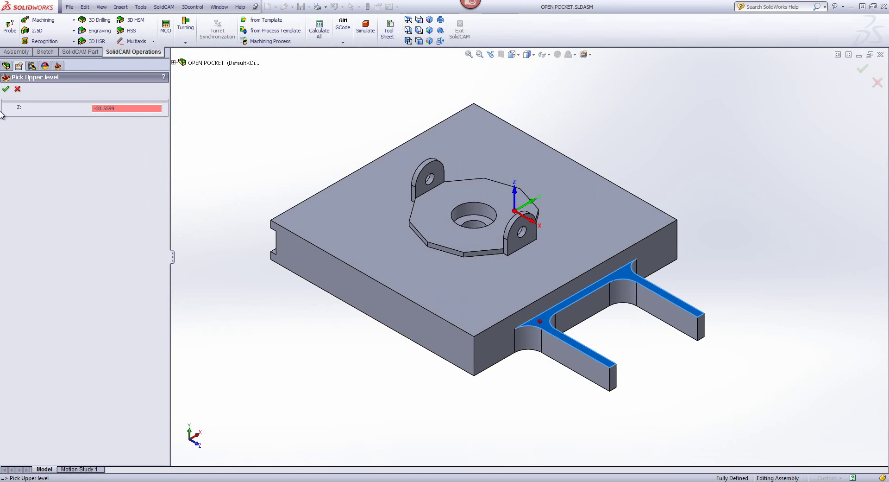
left_click(6, 88)
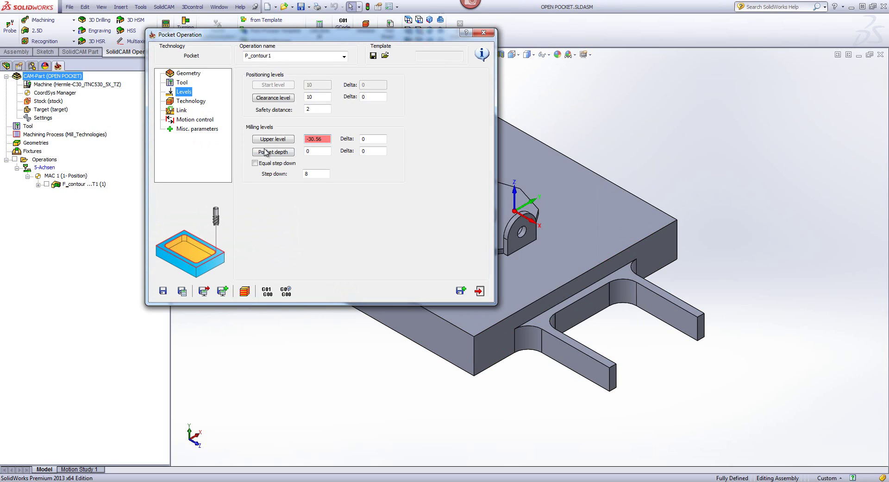
left_click(281, 155)
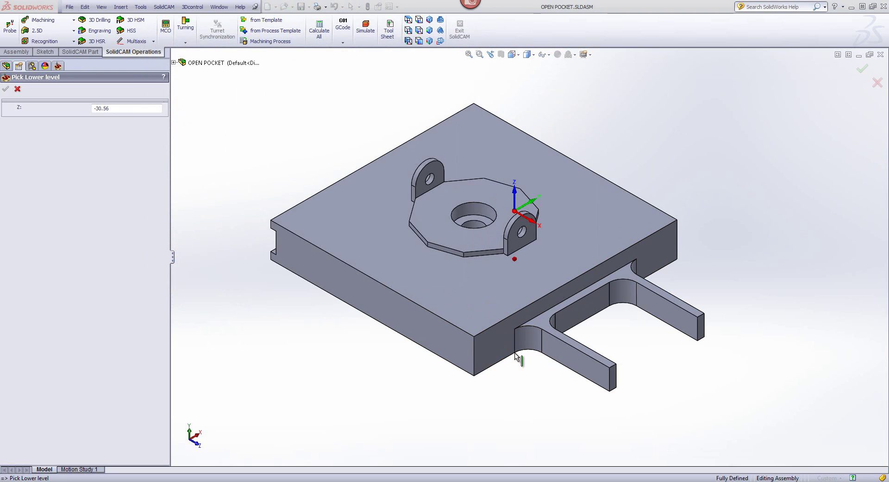
left_click(515, 352)
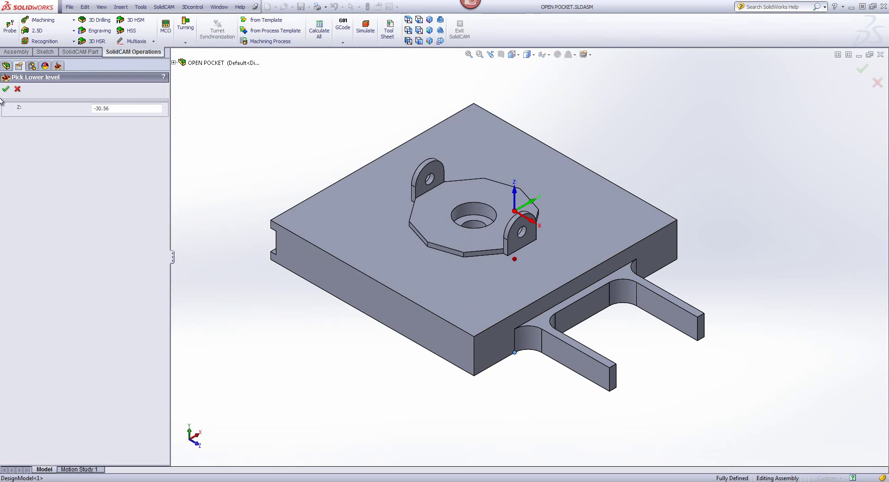
left_click(6, 89)
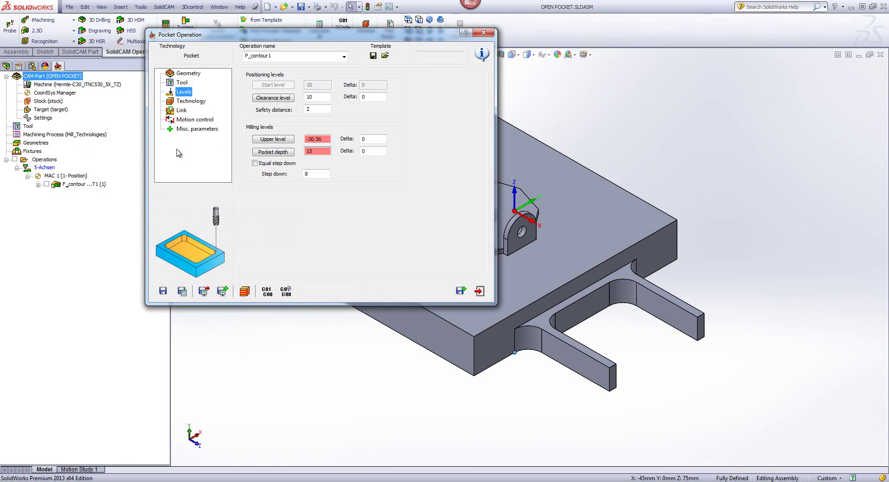
- Enable the one-way profile strategy and the approach from outside in the operation's open pocket settings
left_click(184, 101)
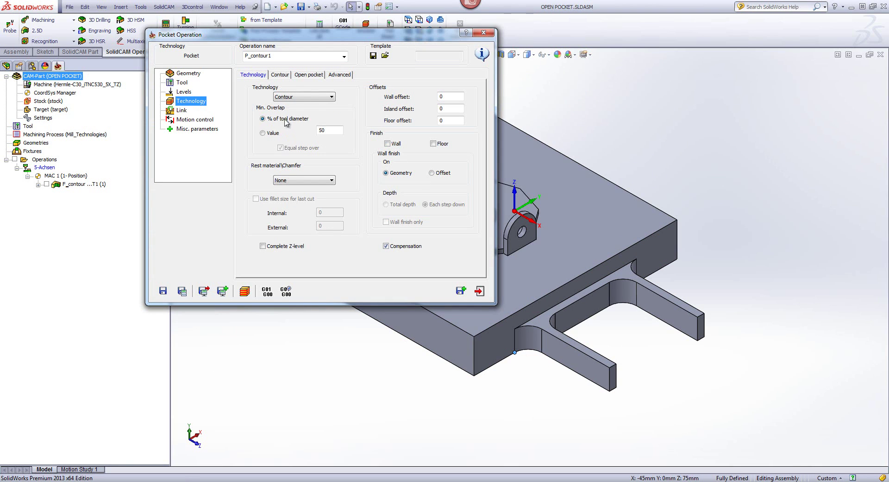
left_click(300, 76)
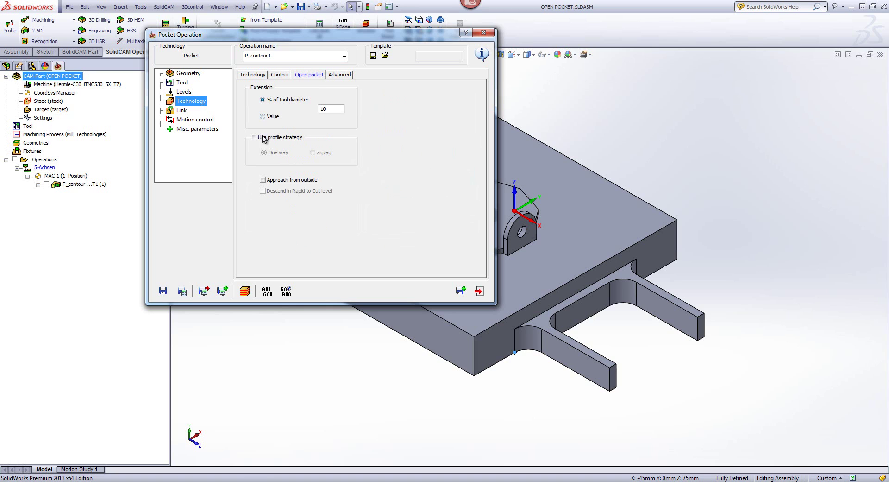
left_click(254, 138)
left_click(263, 179)
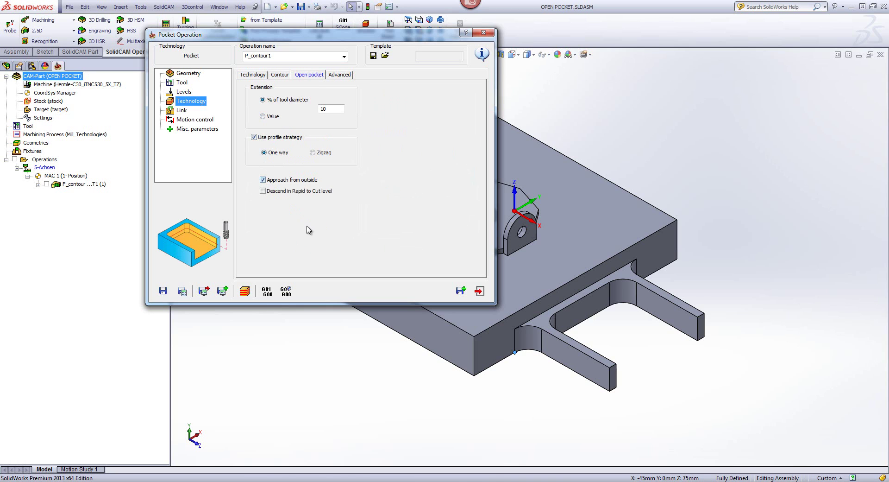
- Calculate the open pocket operation, simulate its toolpath on the solid stock to the end, and exit the simulation and operation
left_click(245, 292)
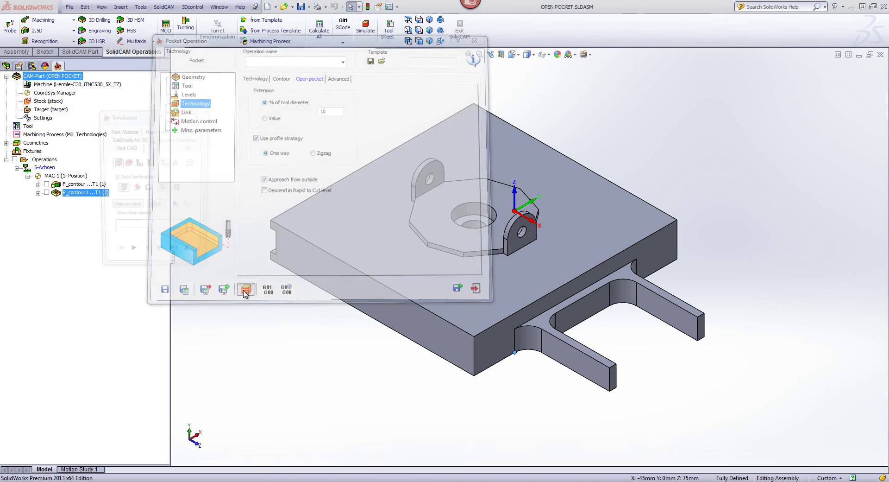
left_click(162, 261)
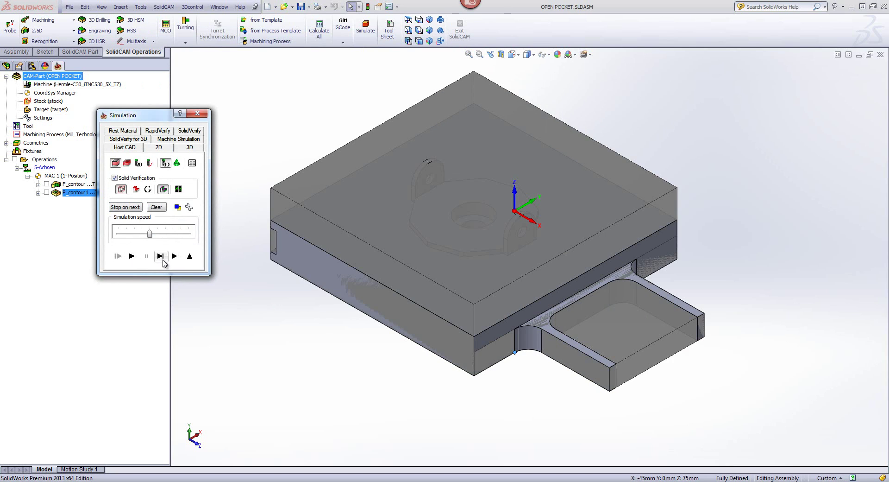
left_click(162, 261)
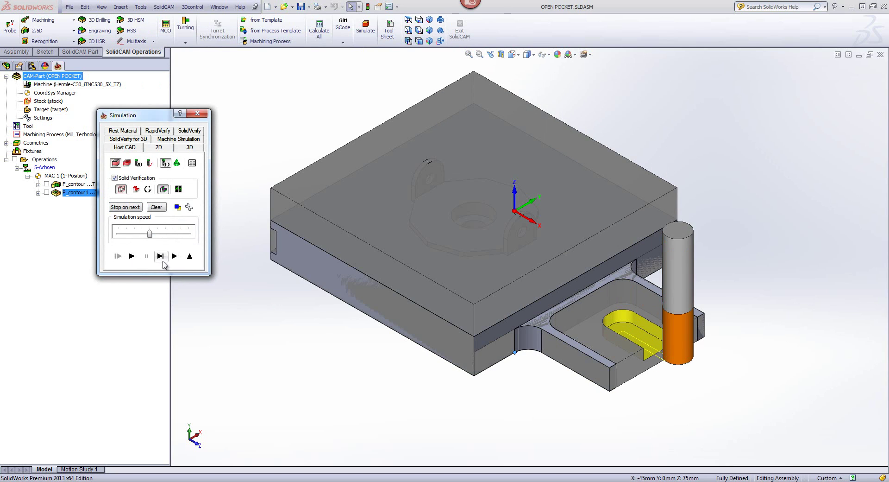
left_click(163, 260)
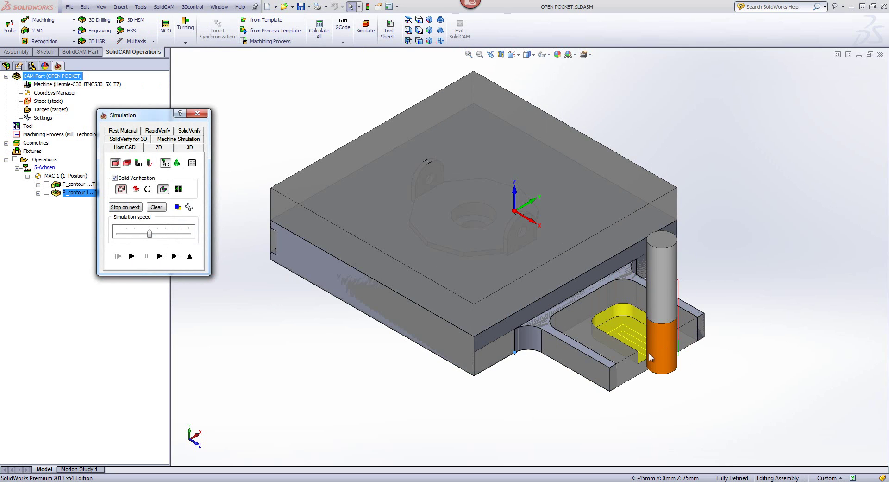
left_click(132, 256)
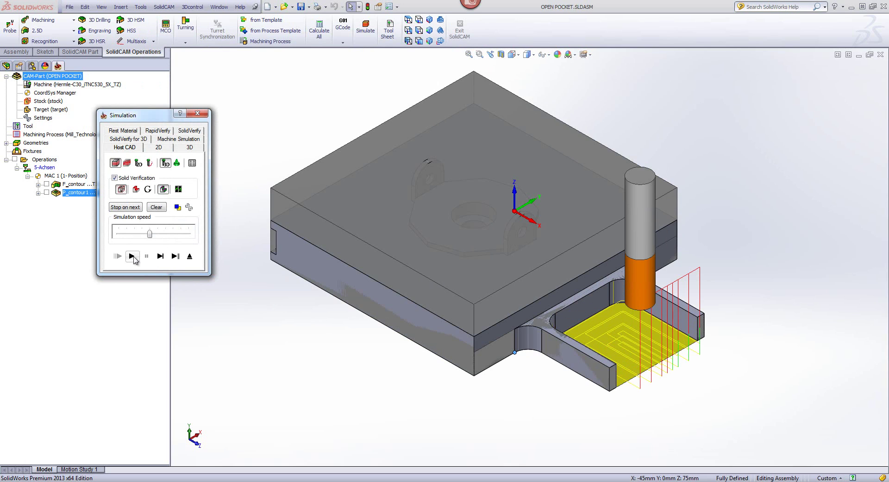
left_click(189, 255)
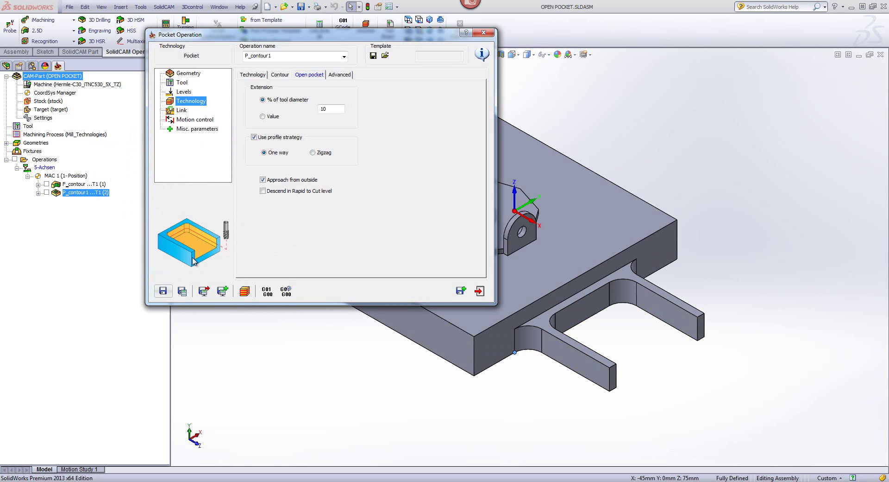
left_click(478, 290)
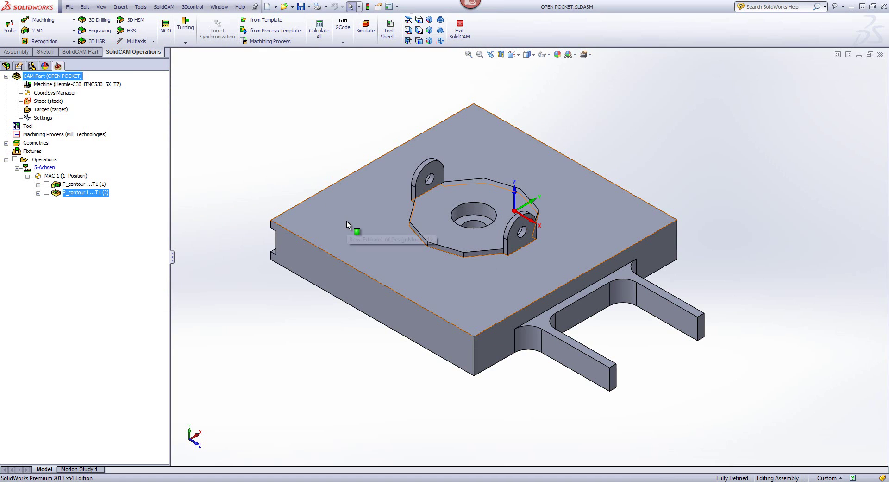
- Start another 2.5D Pocket operation for the plate's top face and begin a new geometry for it
left_click(346, 220)
left_click(300, 178)
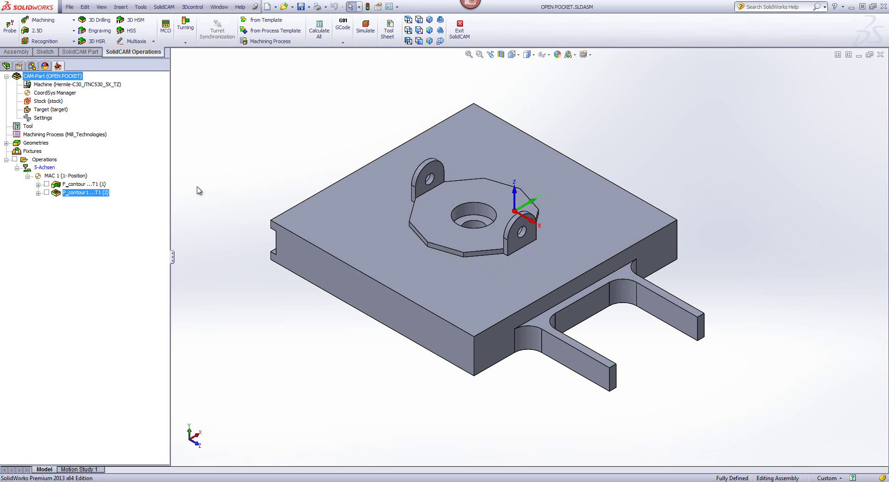
left_click(46, 31)
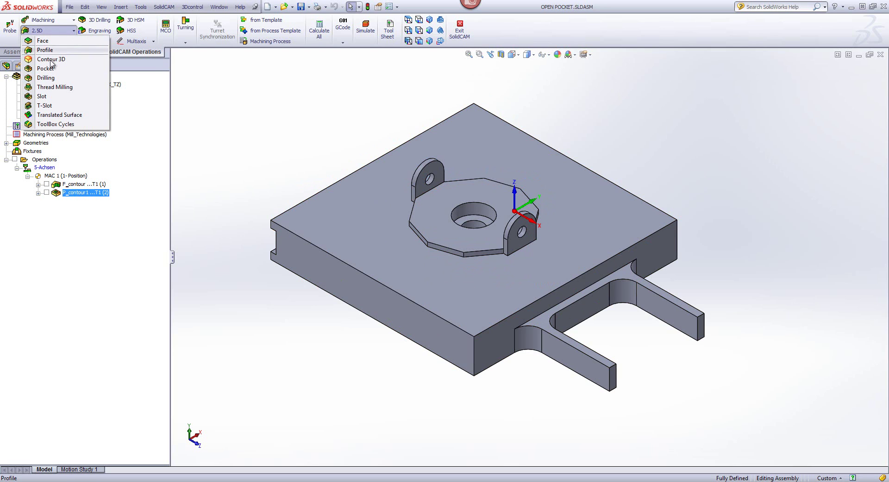
left_click(50, 69)
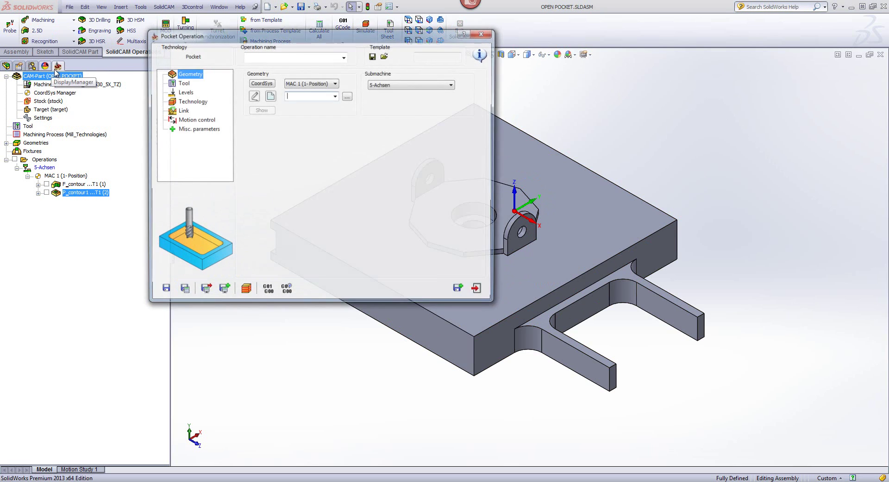
left_click(270, 96)
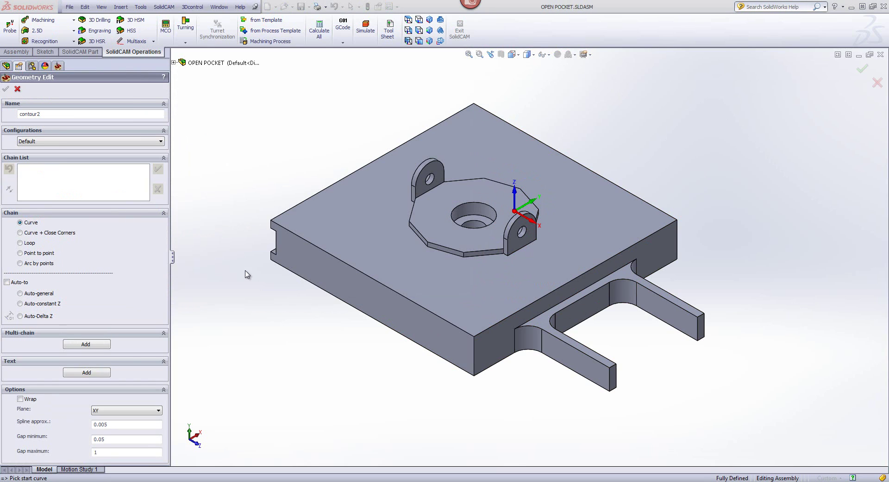
- Define the pocket geometry from the plate's top face, with external and internal loops and all external loop edges marked as open
left_click(98, 345)
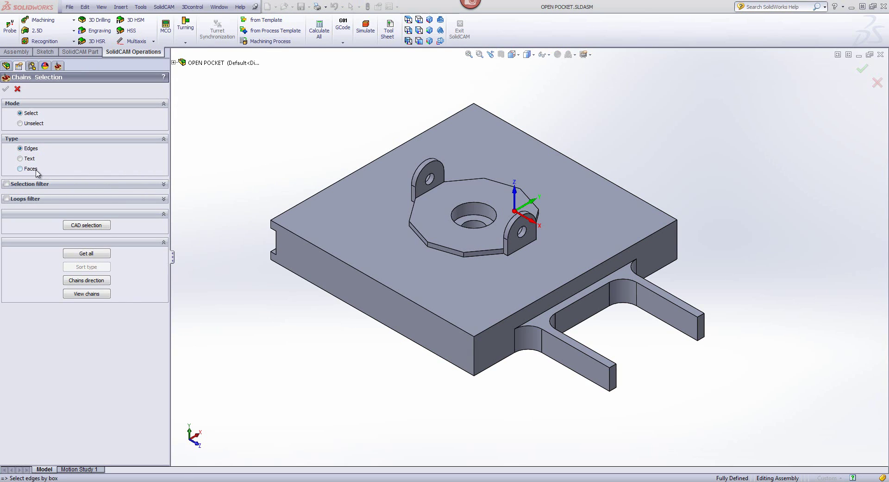
left_click(21, 169)
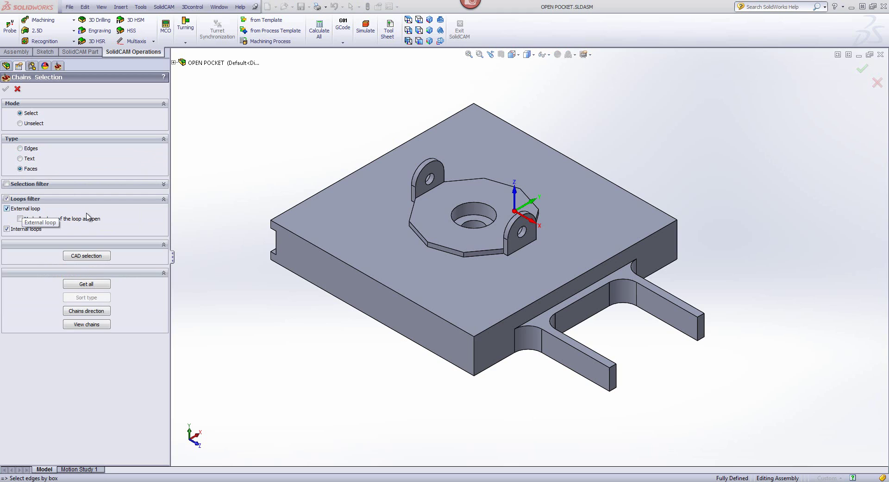
left_click(20, 219)
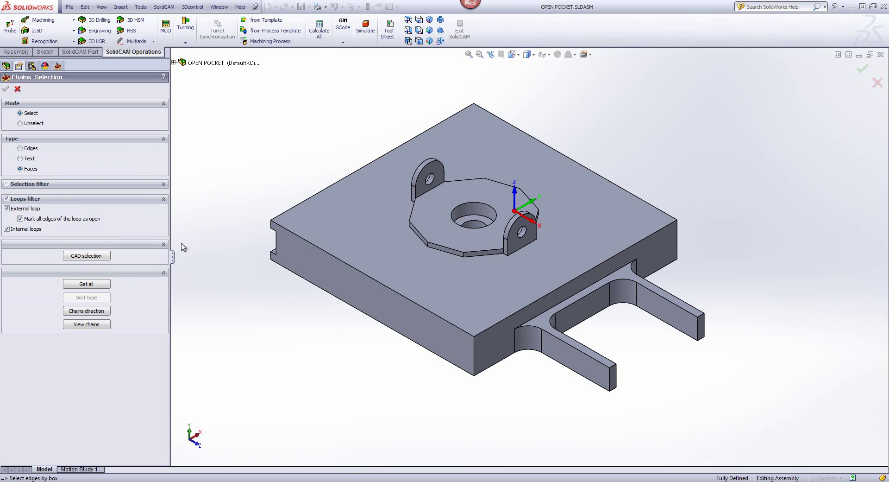
left_click(307, 229)
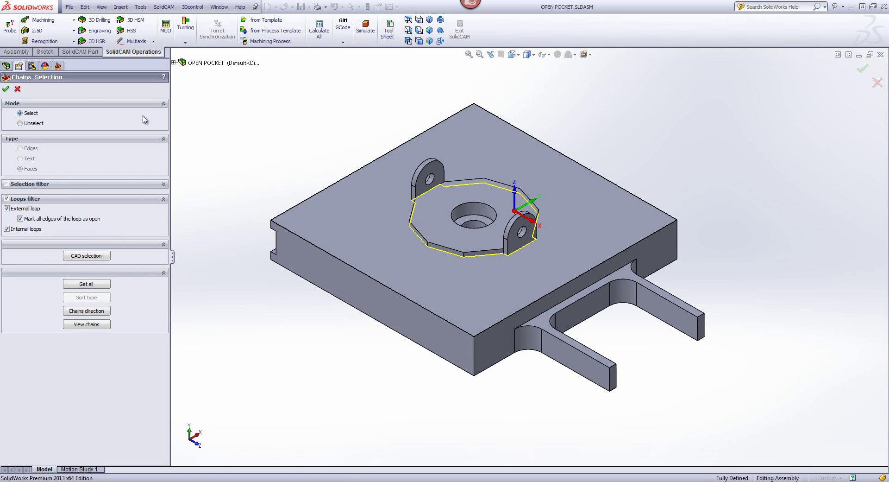
left_click(5, 88)
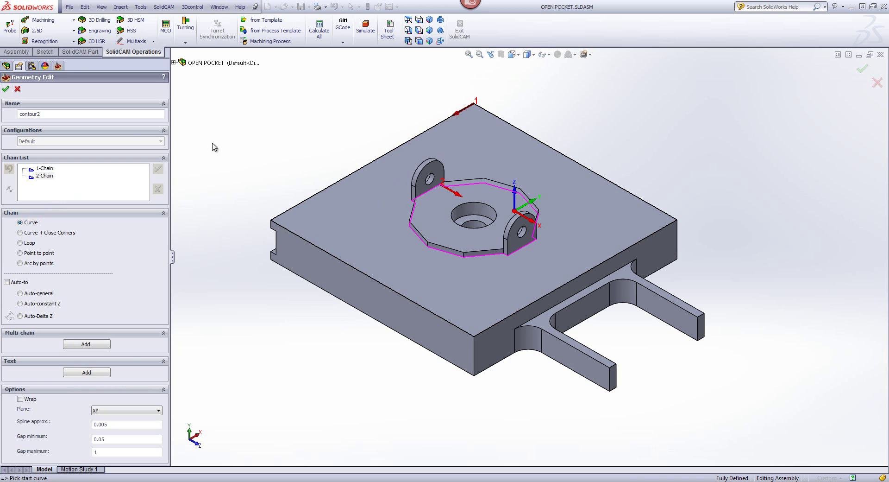
left_click(6, 88)
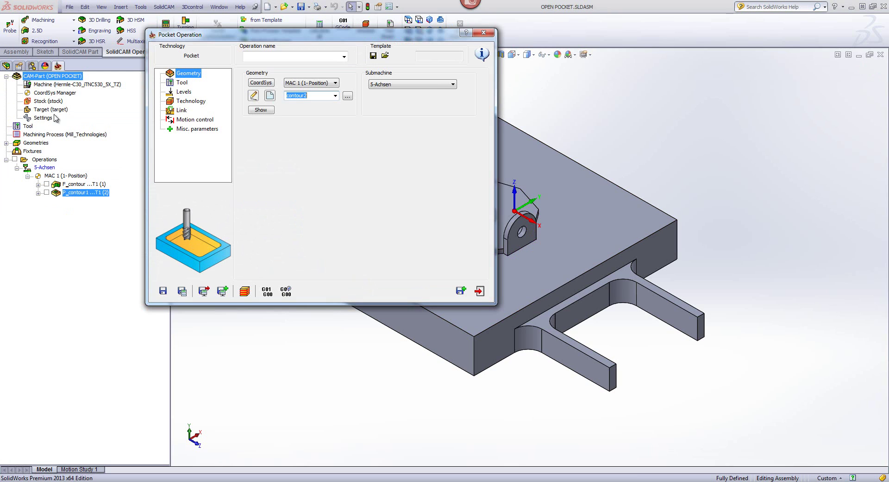
- Assign the existing 16 mm end mill, tool number 1, to the pocket operation
left_click(181, 83)
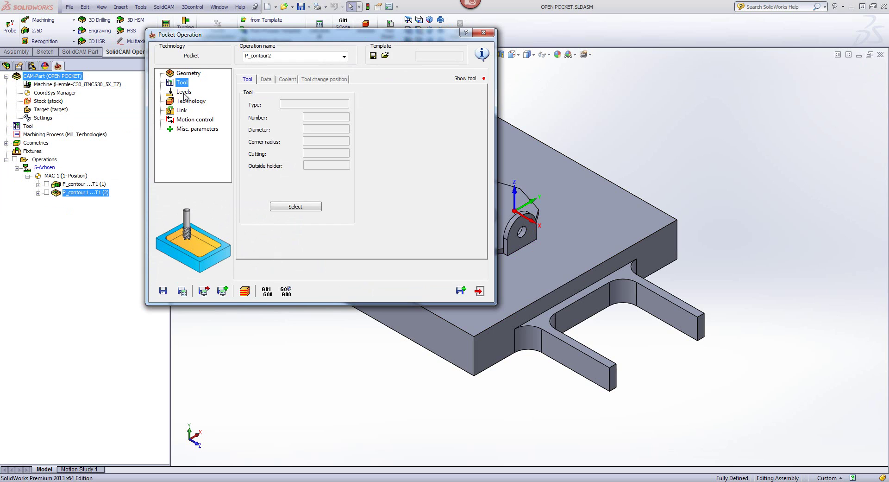
left_click(294, 206)
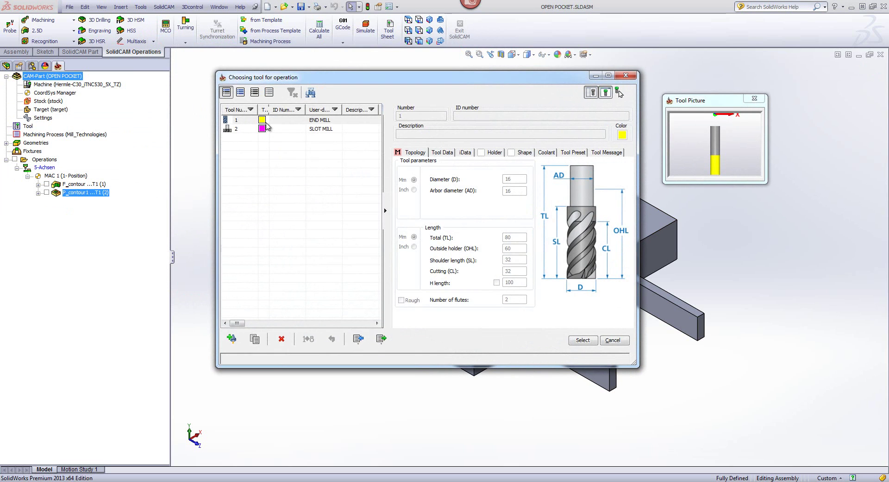
left_click(592, 342)
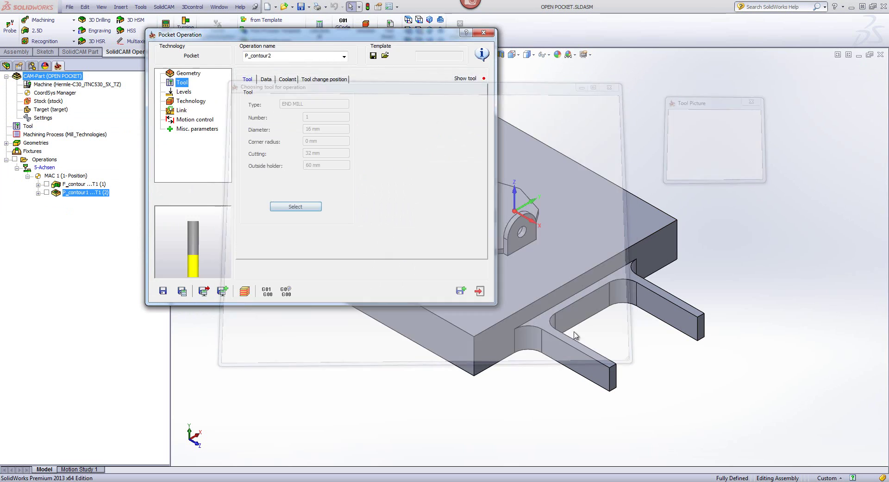
- Keep the upper level at 0 and confirm the pocket depth of 20.56 mm at the plate's top face
left_click(183, 92)
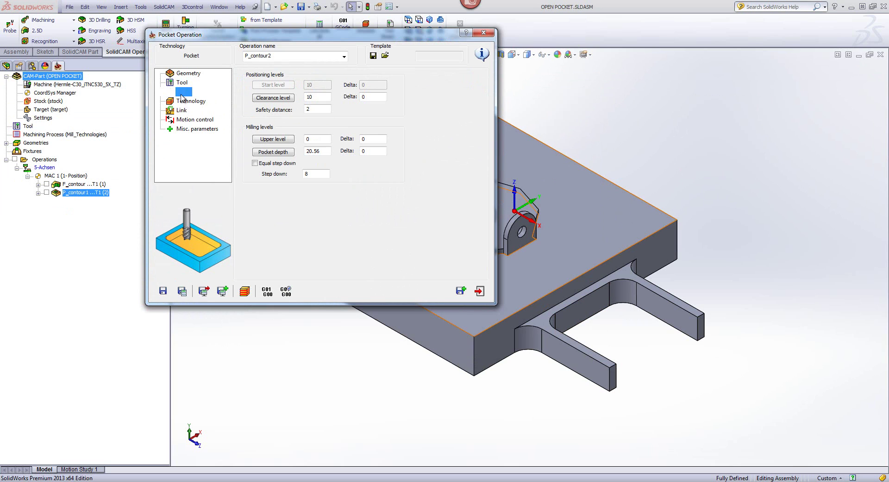
left_click(260, 139)
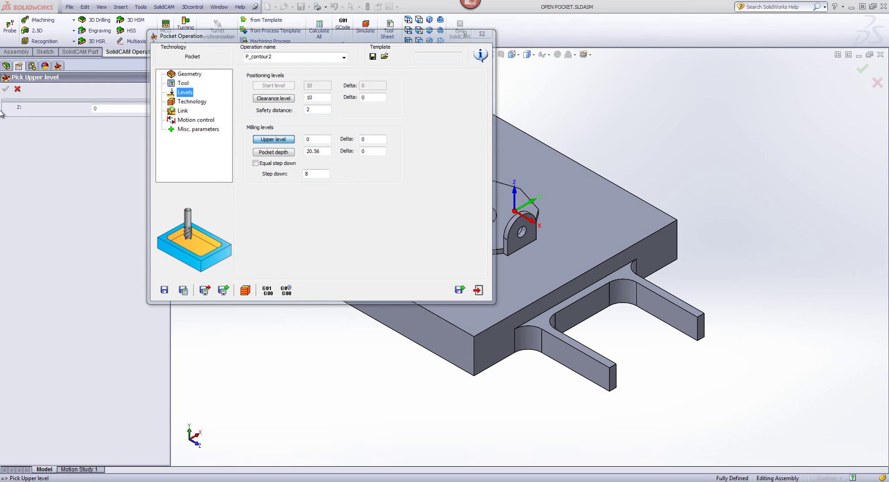
left_click(18, 89)
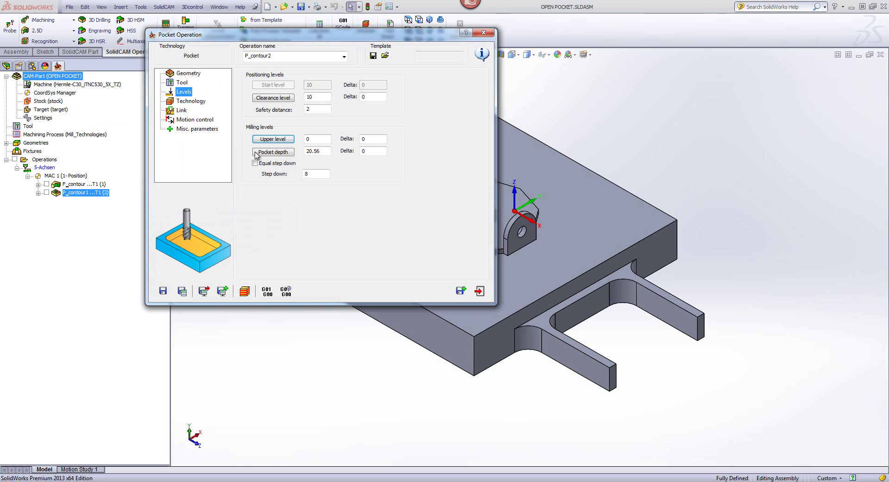
left_click(256, 152)
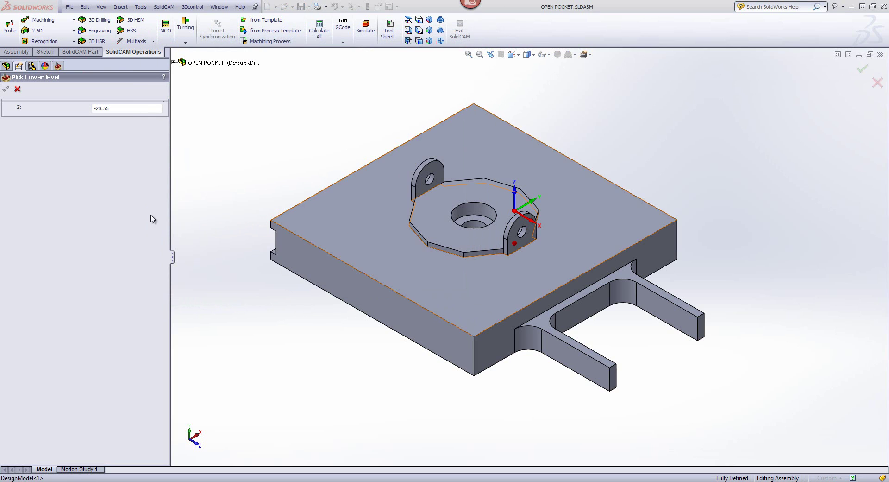
left_click(5, 89)
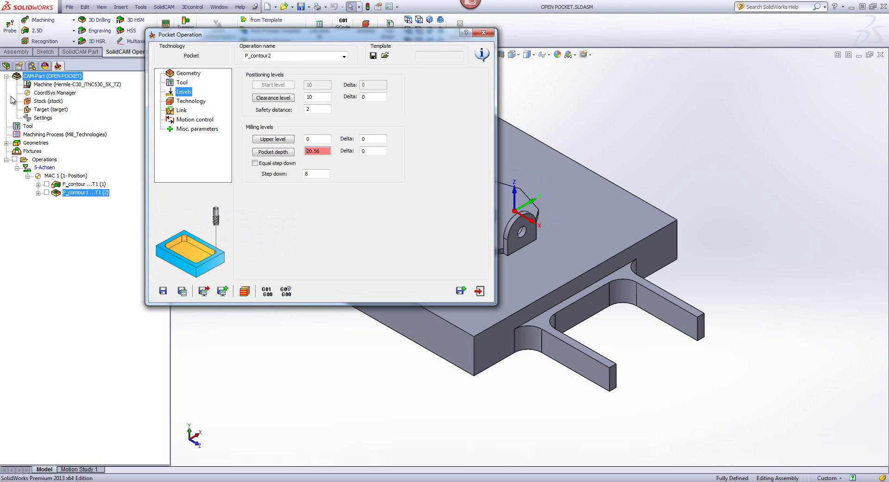
- Enable the one-way profile strategy and the approach from outside for the plate face's open pocket
left_click(183, 101)
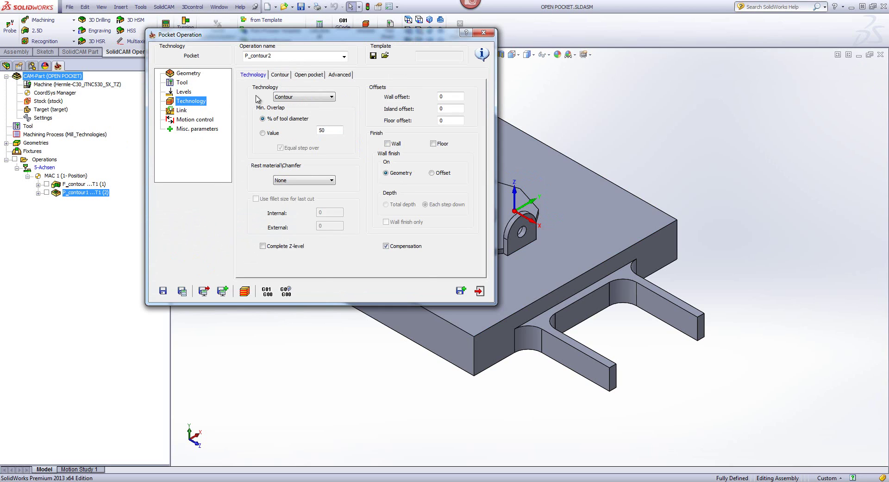
left_click(309, 75)
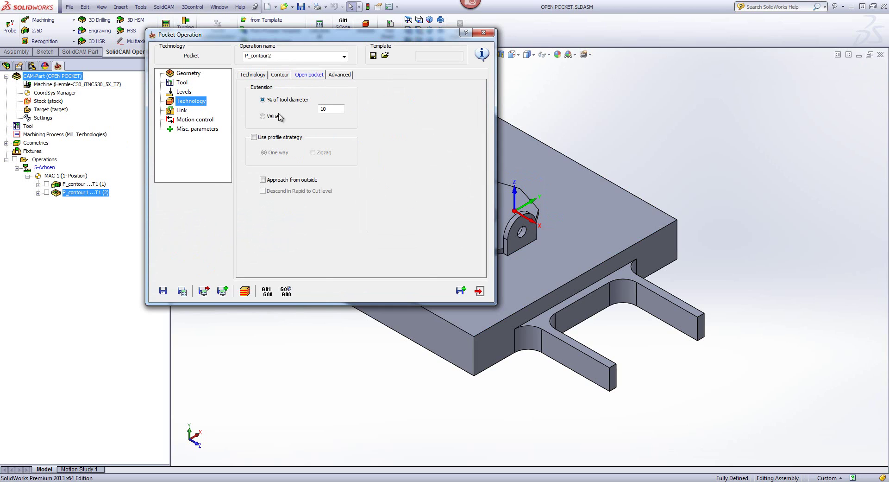
left_click(253, 137)
left_click(262, 180)
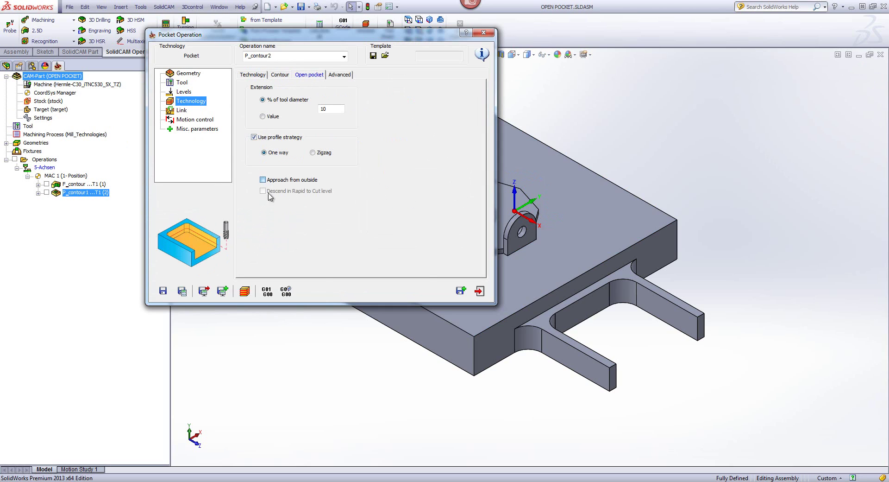
- Save and calculate the plate face pocket, simulate its toolpath on the solid stock, and exit the simulation and operation
left_click(183, 291)
left_click(245, 291)
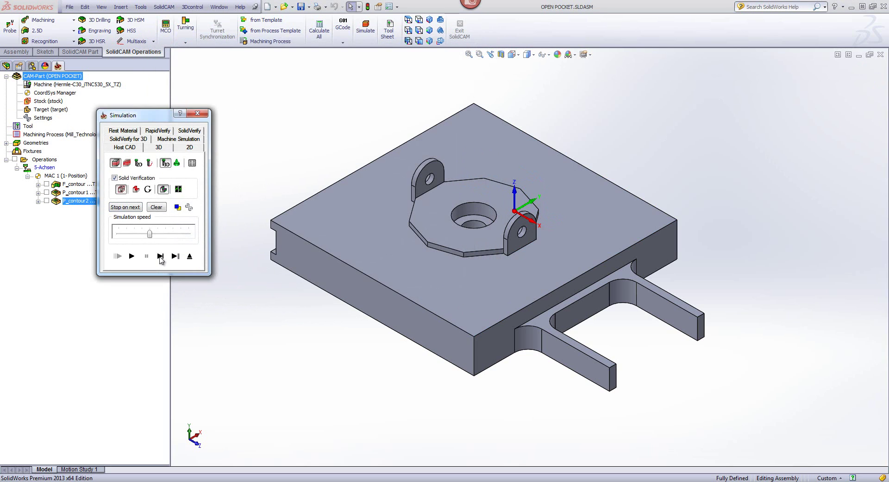
left_click(161, 256)
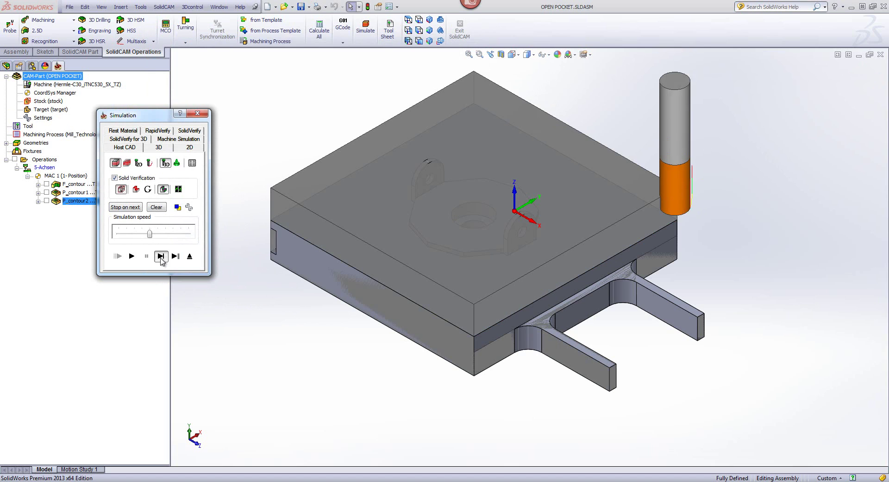
left_click(133, 256)
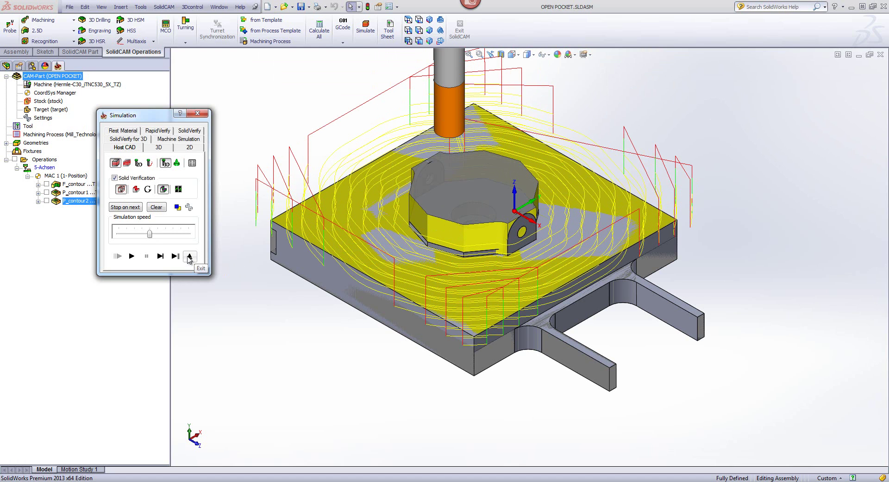
left_click(190, 257)
left_click(479, 291)
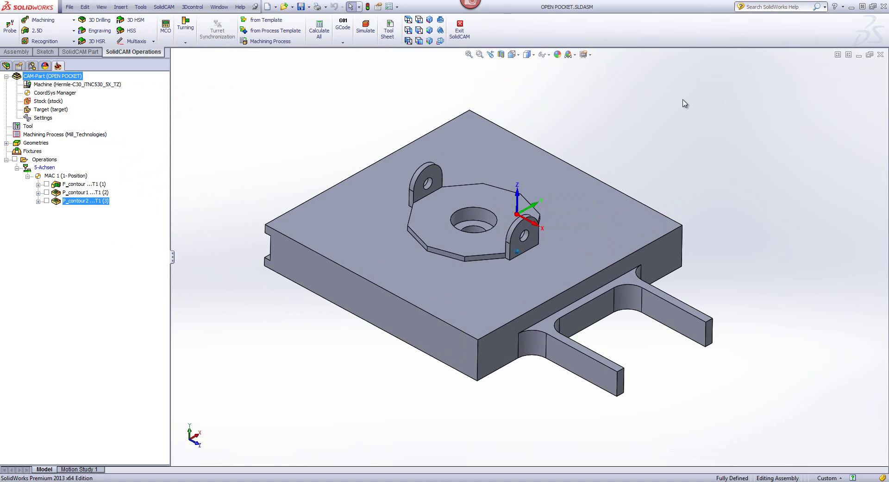
- Start a 2.5D Pocket operation for the polygonal boss's top face and begin a new geometry for it
left_click(492, 207)
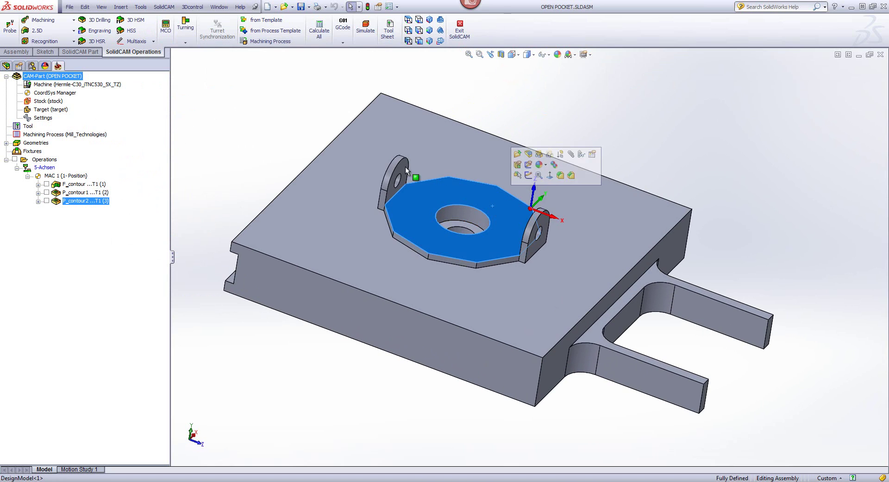
left_click(264, 133)
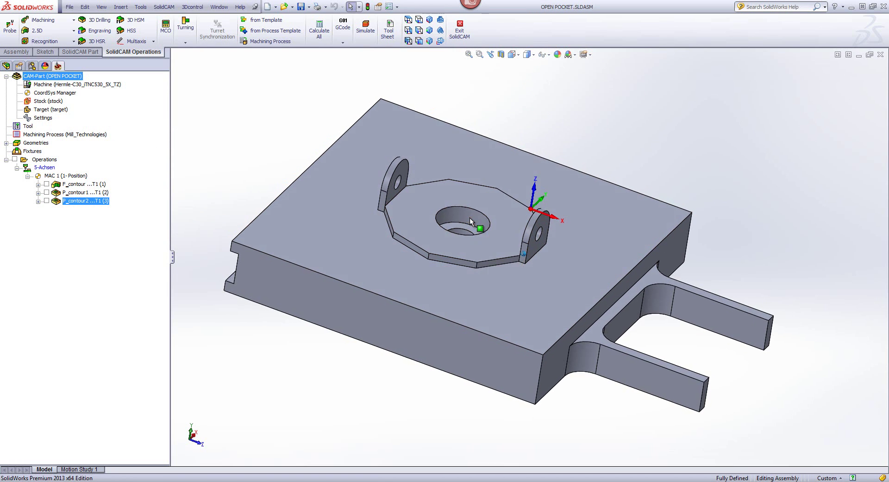
scroll(470, 218, "down", 3)
middle_click_drag(484, 194, 542, 213)
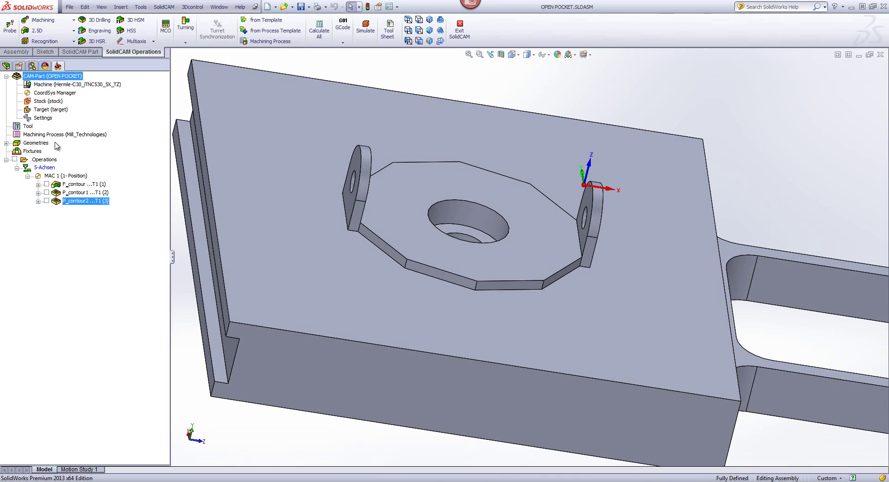
left_click(51, 30)
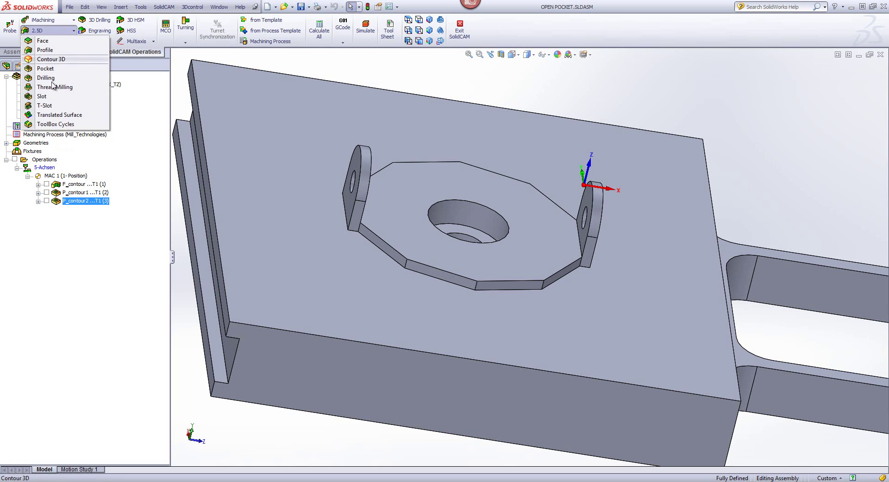
left_click(53, 68)
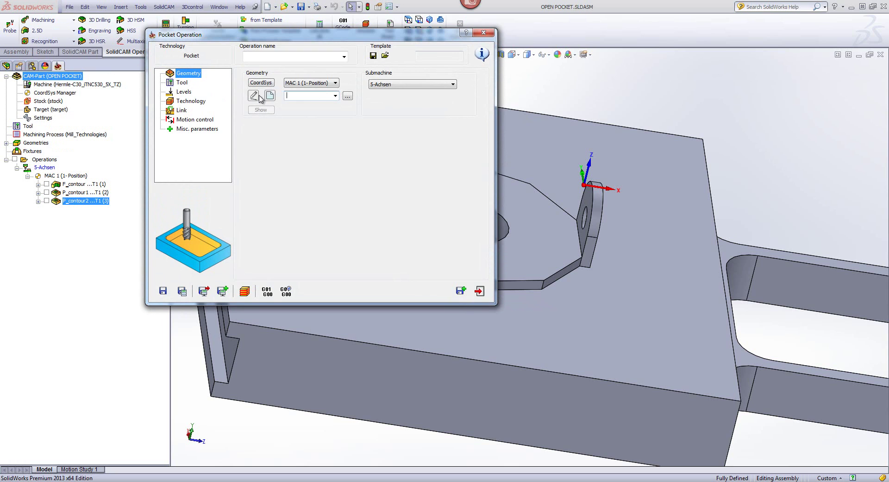
left_click(268, 96)
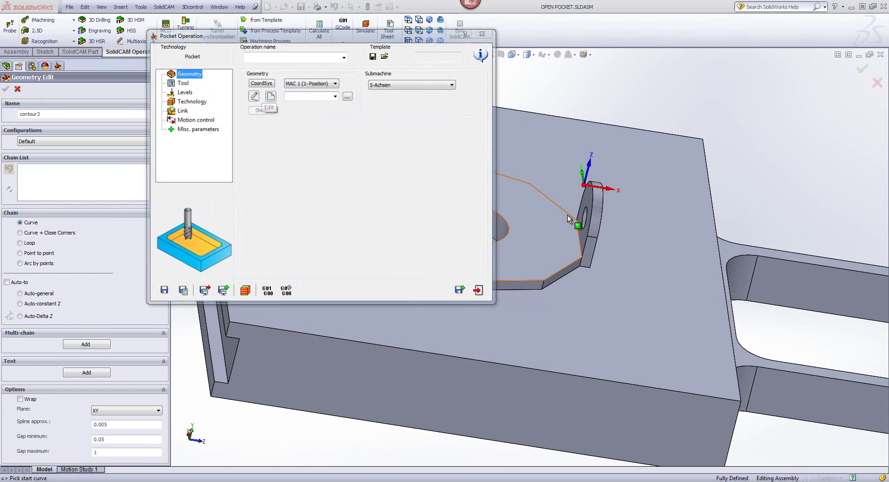
- Chain the boss's top outline from the edge beside the lug with Auto-constant Z and mark the whole chain as open
left_click(568, 214)
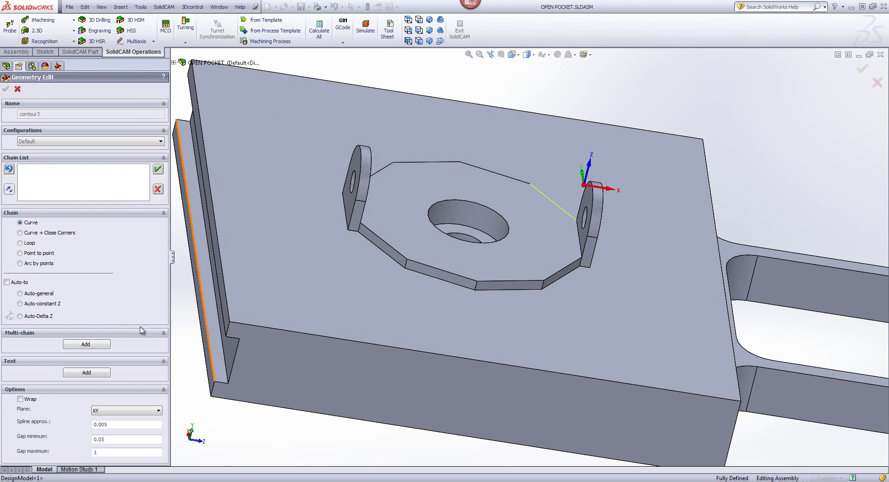
left_click(20, 304)
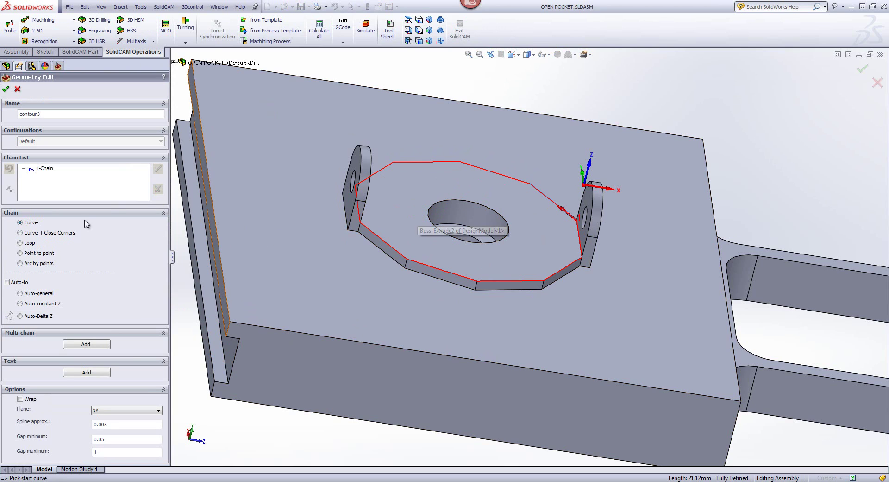
right_click(44, 170)
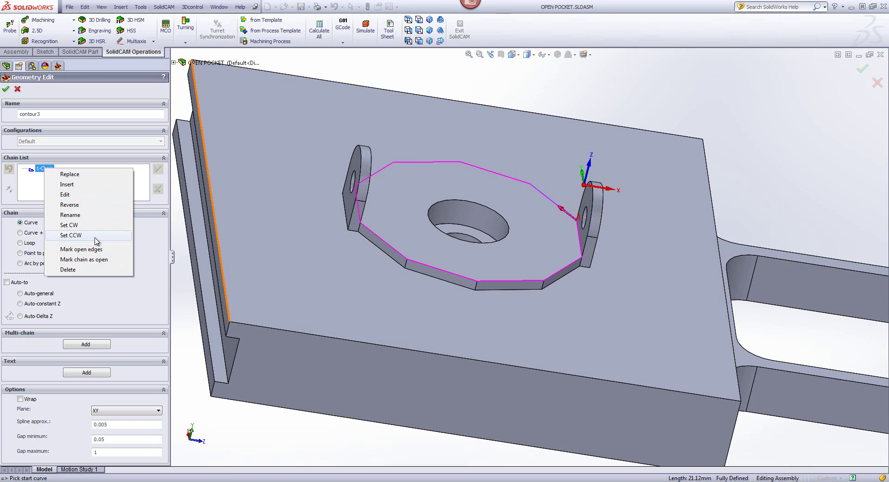
left_click(97, 260)
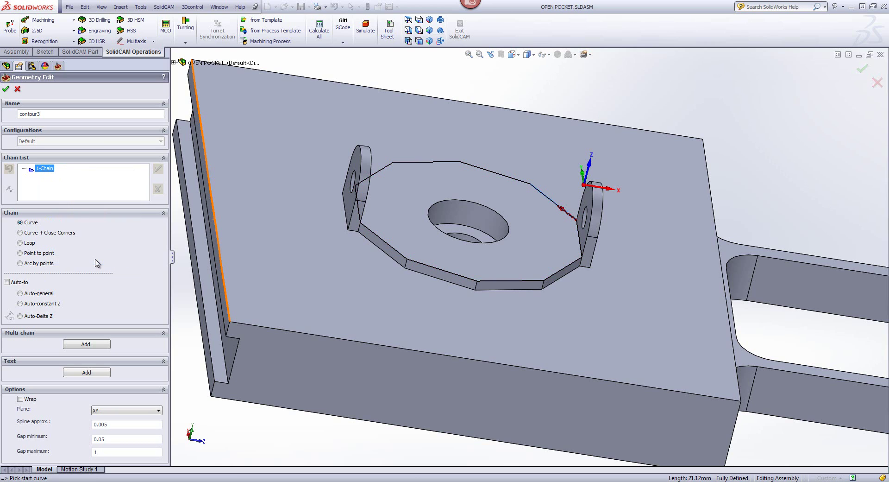
- Mark the two boss outline edges along the lugs as walls in the open chain and accept the pocket geometry
right_click(47, 172)
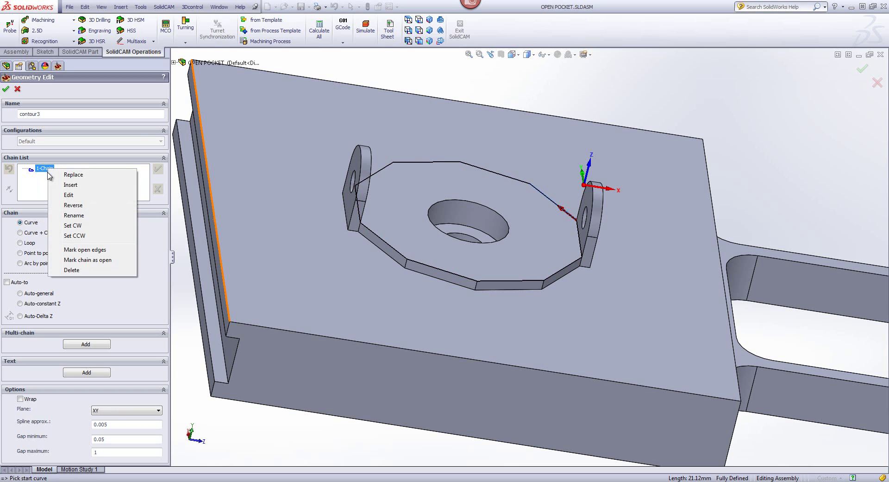
left_click(89, 250)
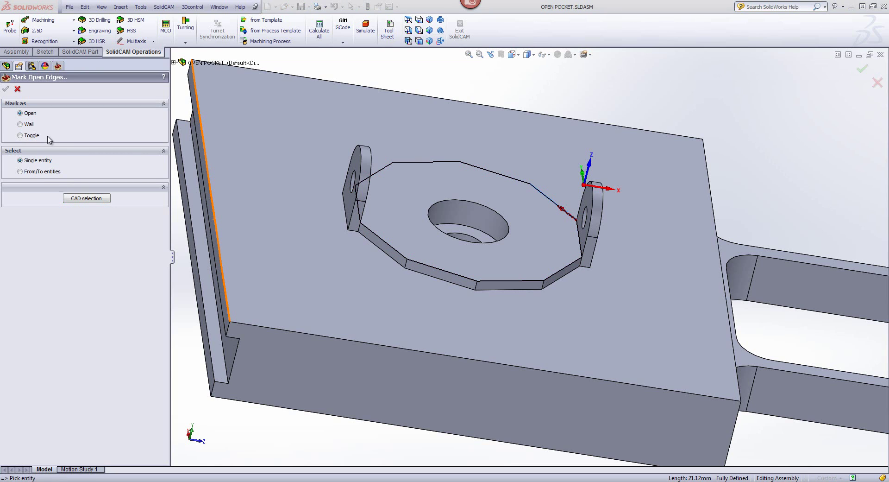
left_click(23, 125)
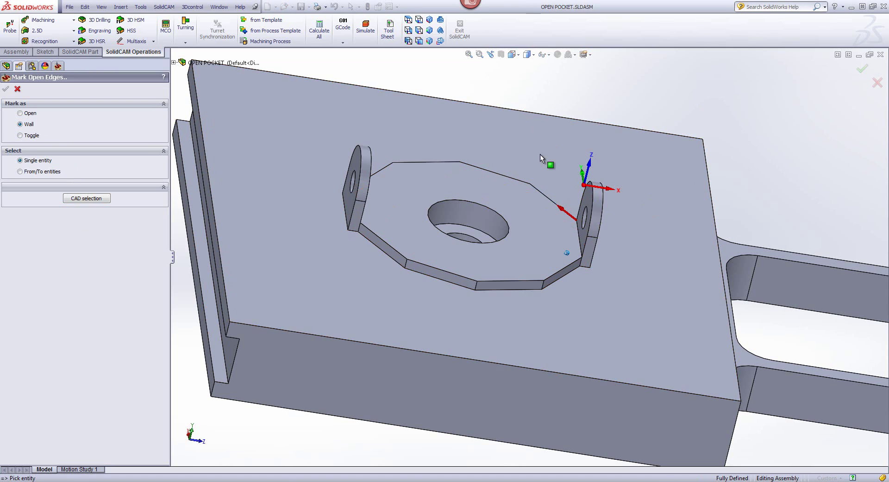
middle_click_drag(539, 154, 427, 230)
middle_click_drag(846, 116, 772, 179)
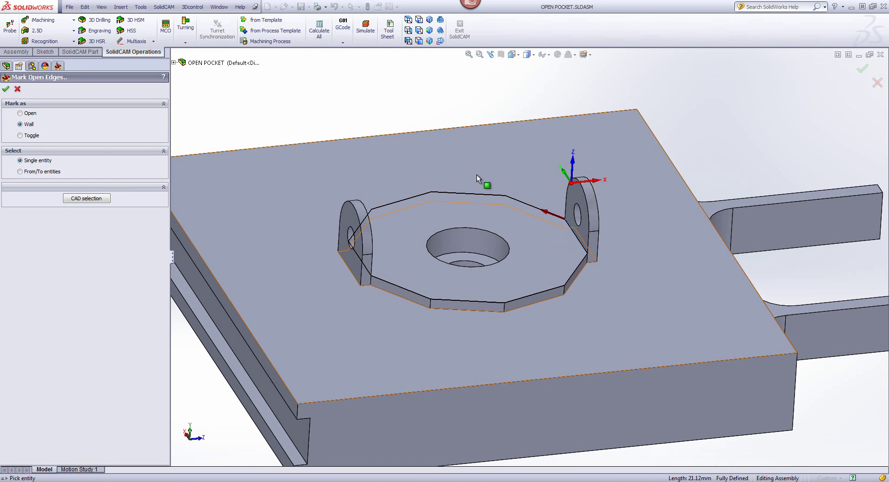
middle_click_drag(482, 179, 418, 237)
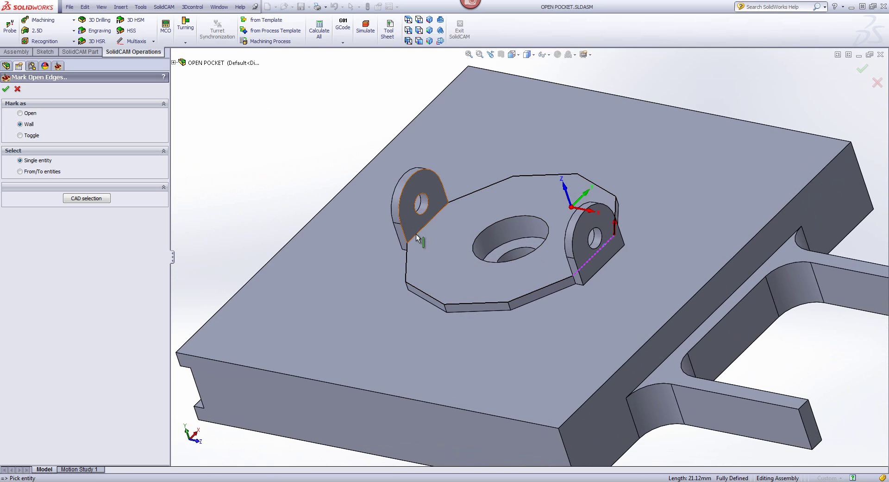
left_click(418, 237)
left_click(7, 89)
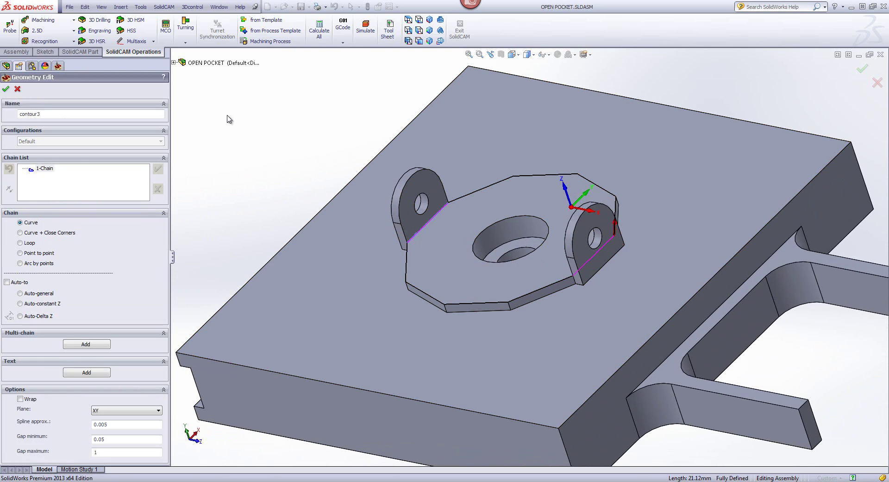
left_click(6, 90)
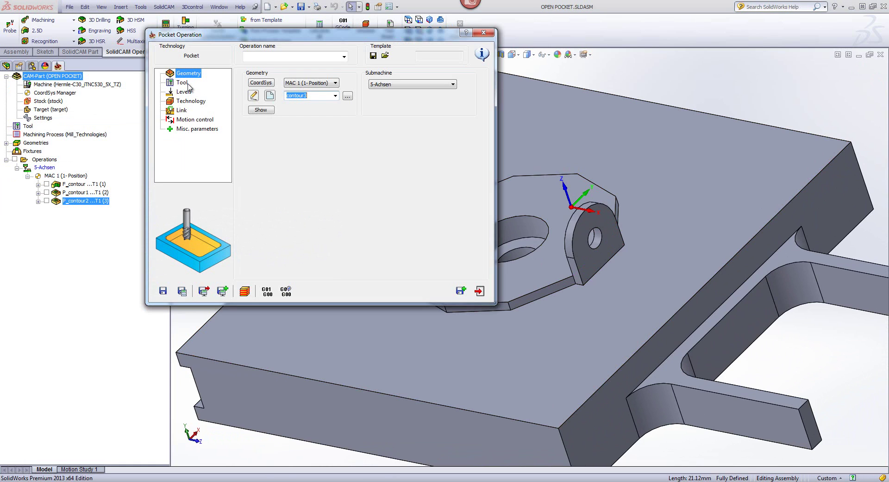
- Assign the existing 16 mm end mill, tool 1, to the boss face's pocket operation
left_click(188, 84)
left_click(298, 206)
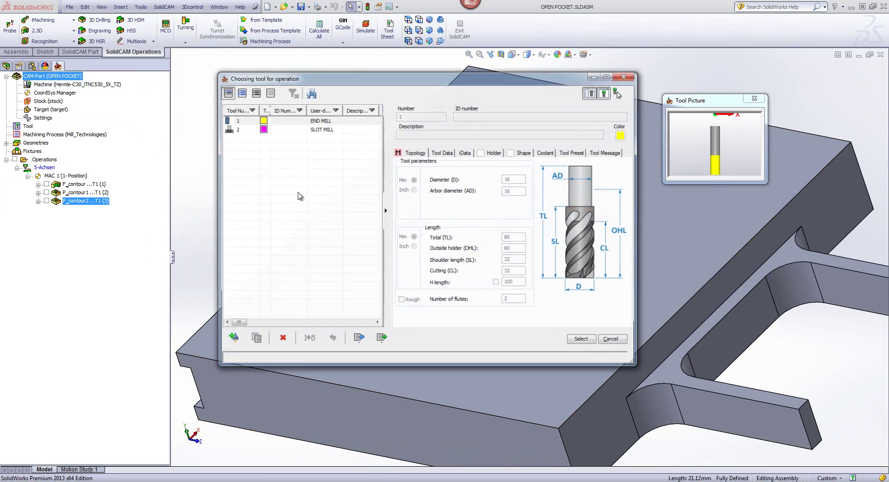
left_click(327, 120)
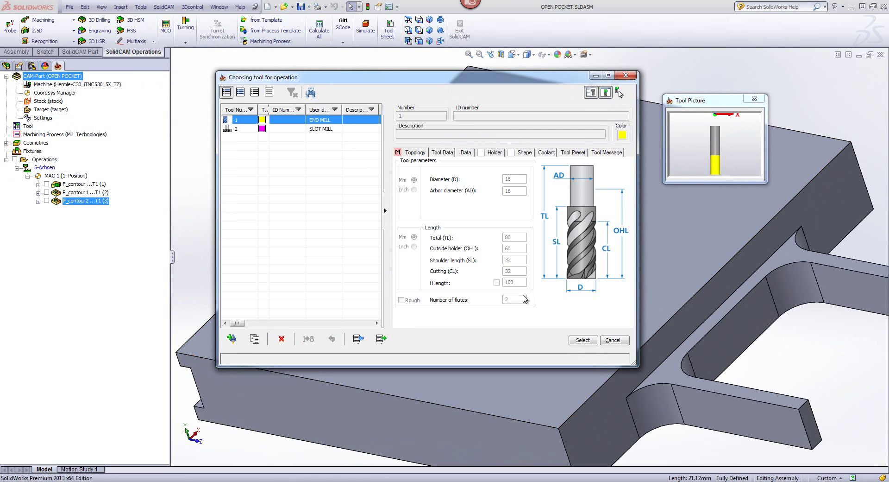
left_click(582, 340)
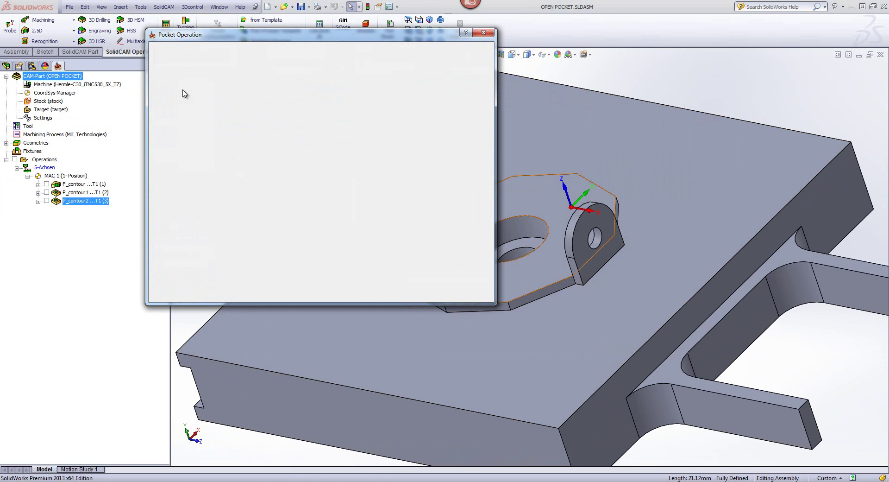
- Set the pocket depth to 17.56 by picking the boss's top face as the lower level
left_click(275, 153)
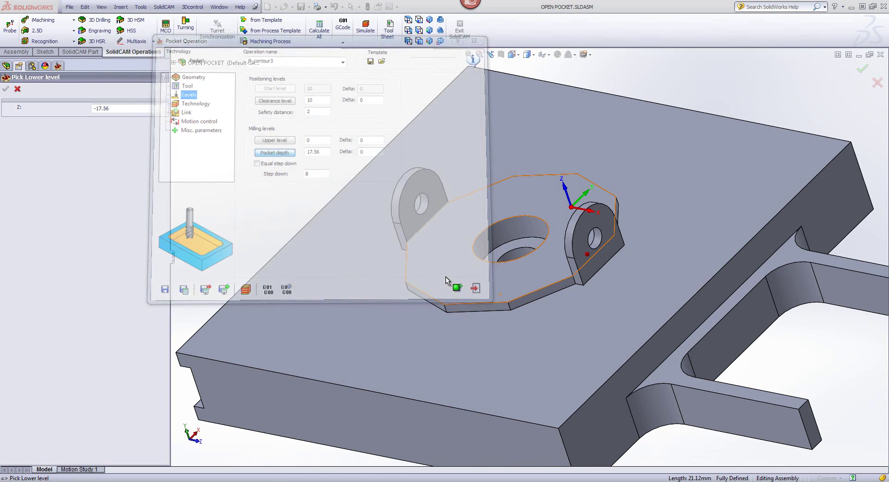
left_click(445, 276)
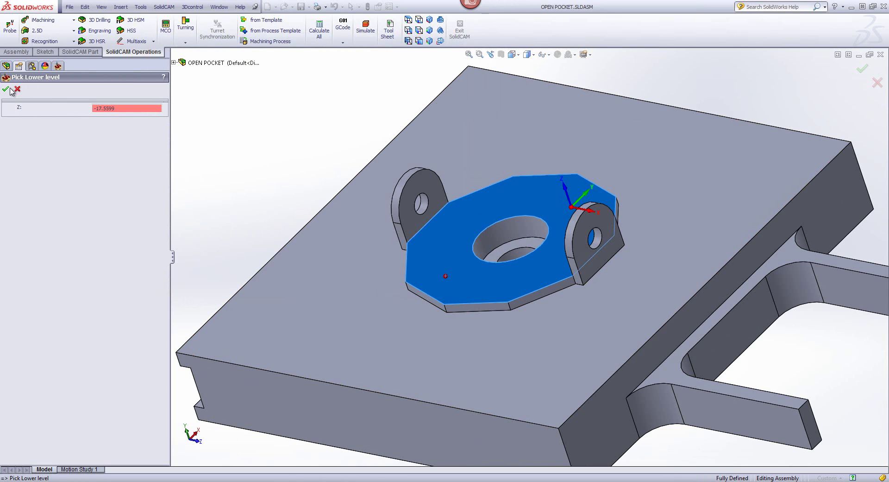
left_click(9, 89)
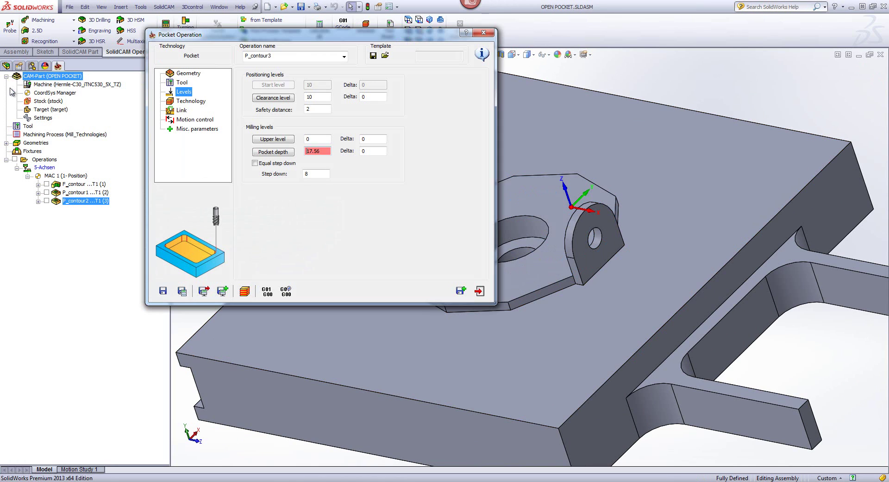
- Enable the one-way profile strategy and the approach from outside for the boss face's open pocket
left_click(187, 102)
left_click(303, 78)
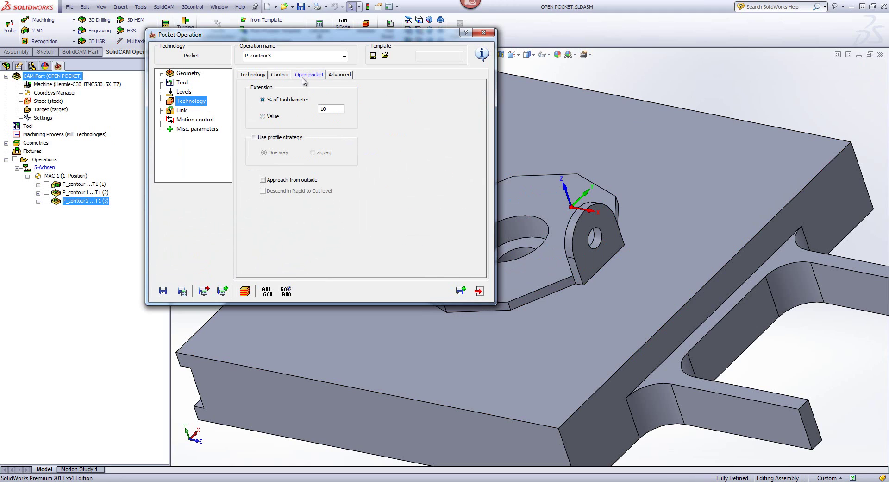
left_click(254, 137)
left_click(263, 179)
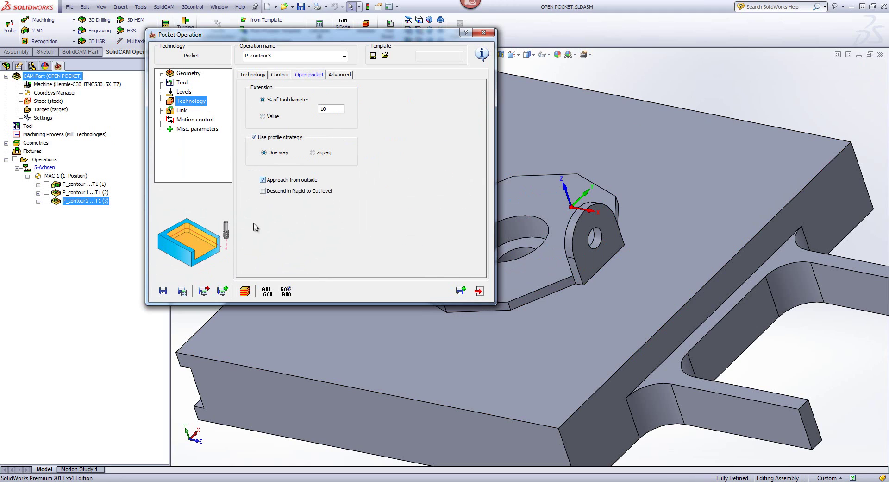
- Save and calculate the boss face pocket, simulate its toolpath on the solid stock, and exit the simulation and operation
left_click(182, 290)
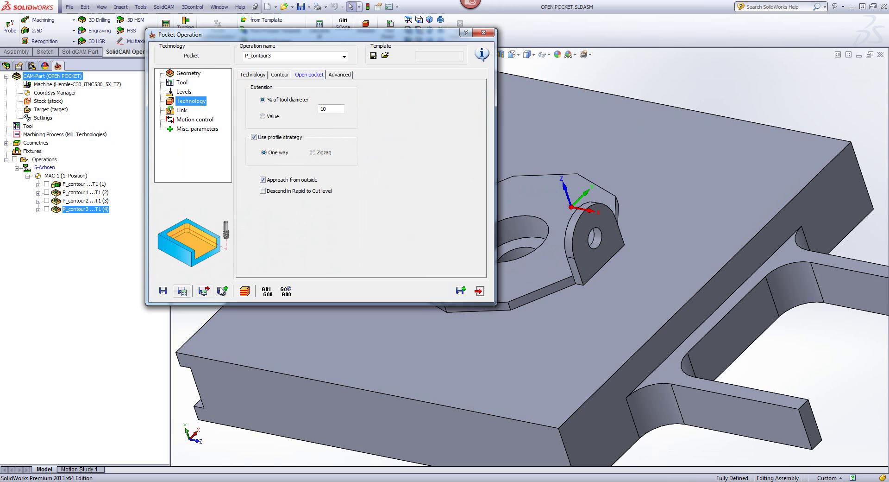
left_click(244, 291)
left_click(132, 255)
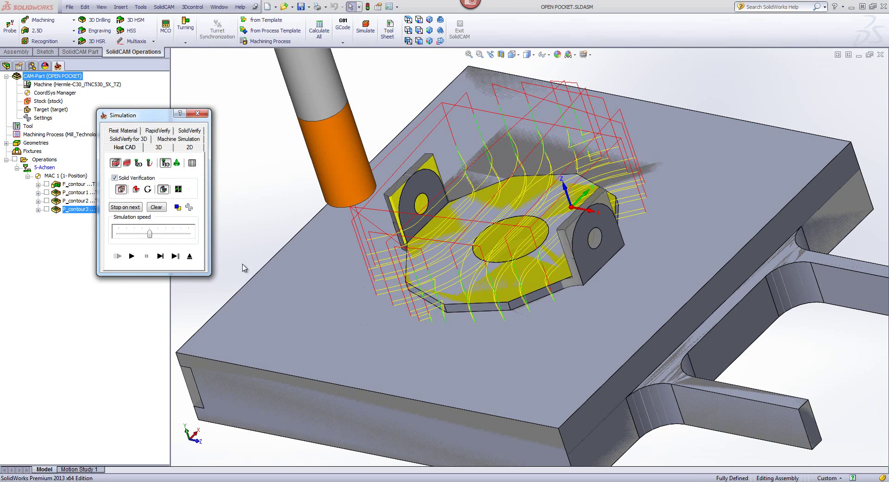
left_click(190, 255)
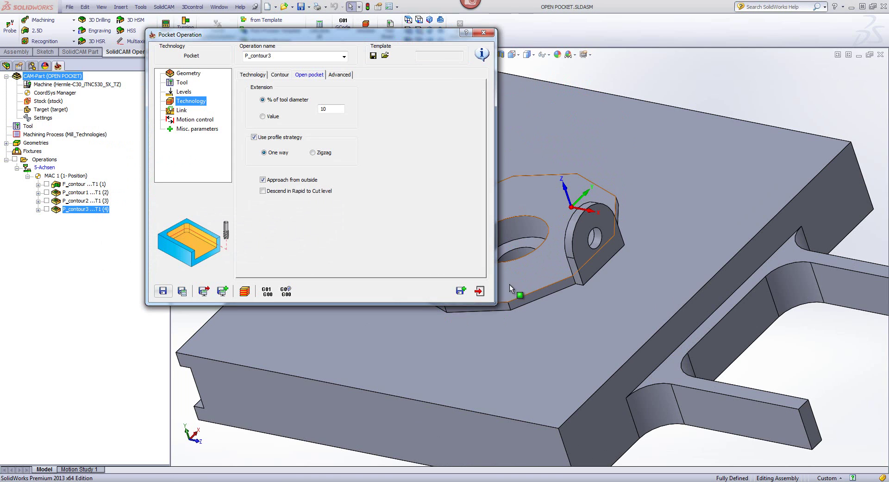
left_click(480, 291)
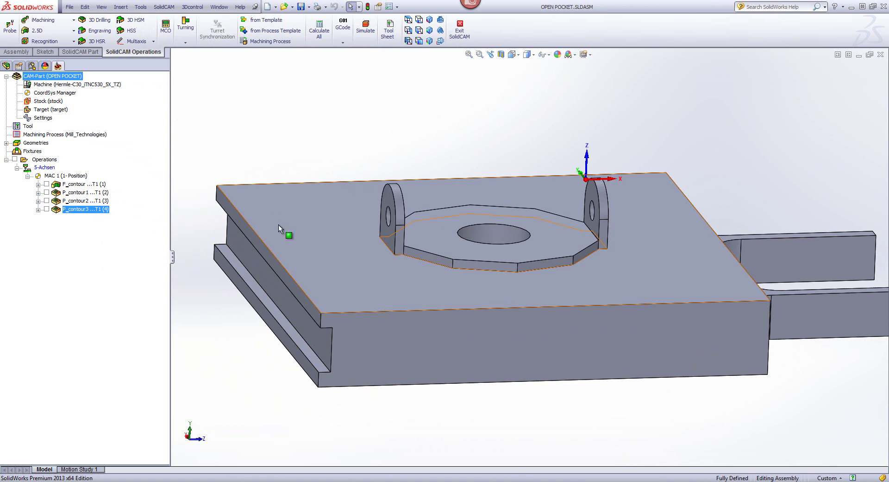
- Start a 2.5D T-Slot operation for the plate's side slot and chain the slot floor's inner edge as its geometry
left_click(285, 294)
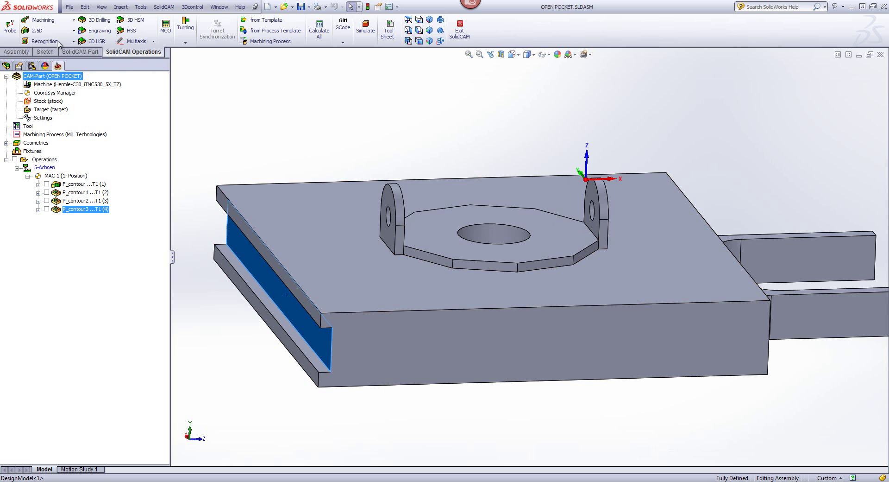
left_click(41, 31)
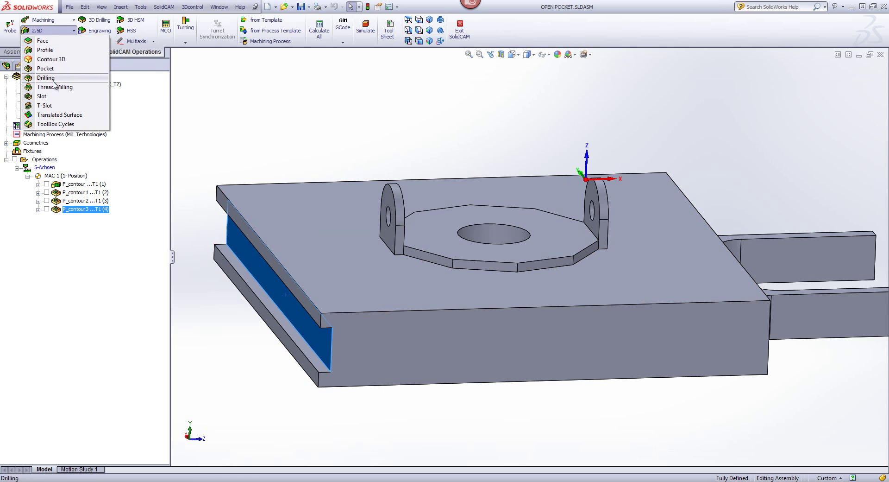
left_click(56, 107)
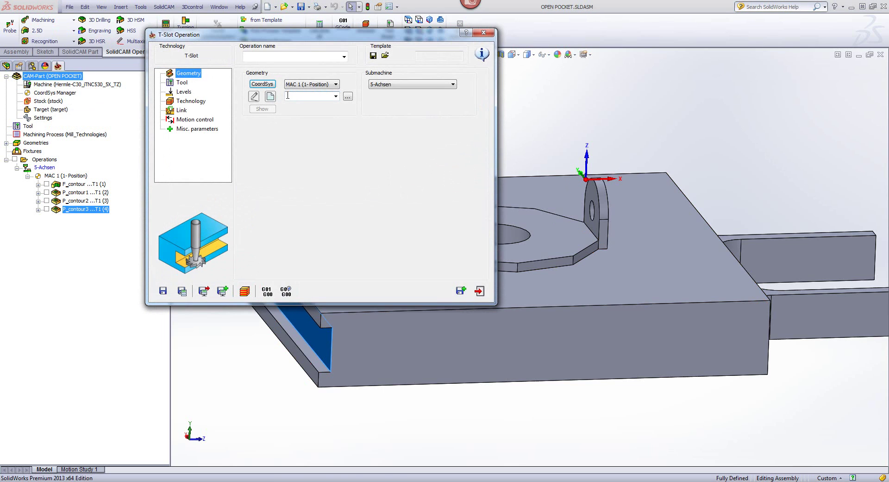
left_click(270, 97)
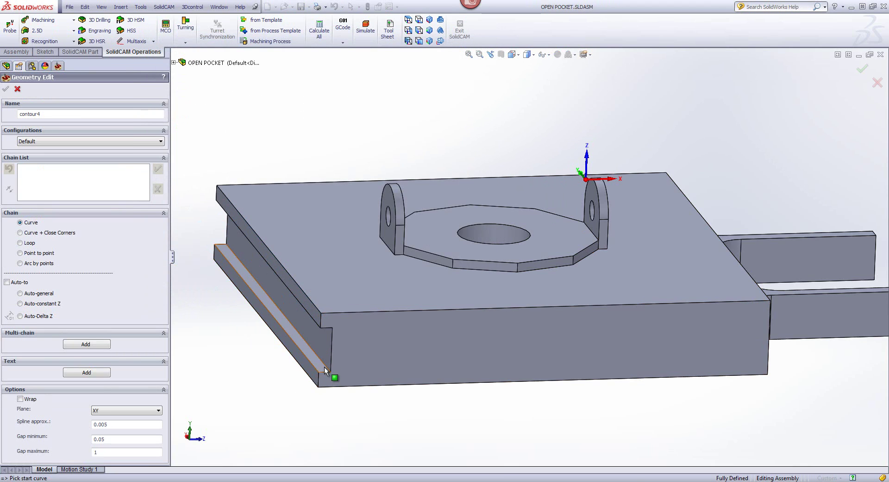
left_click(319, 358)
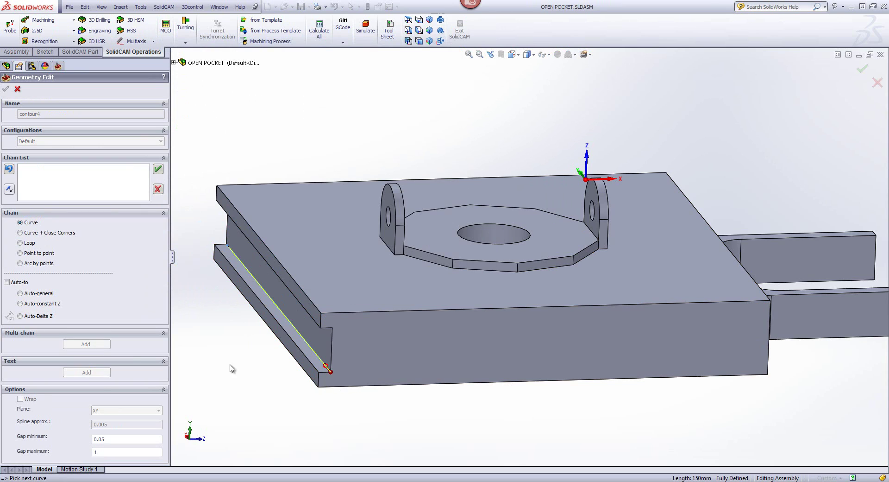
left_click(158, 169)
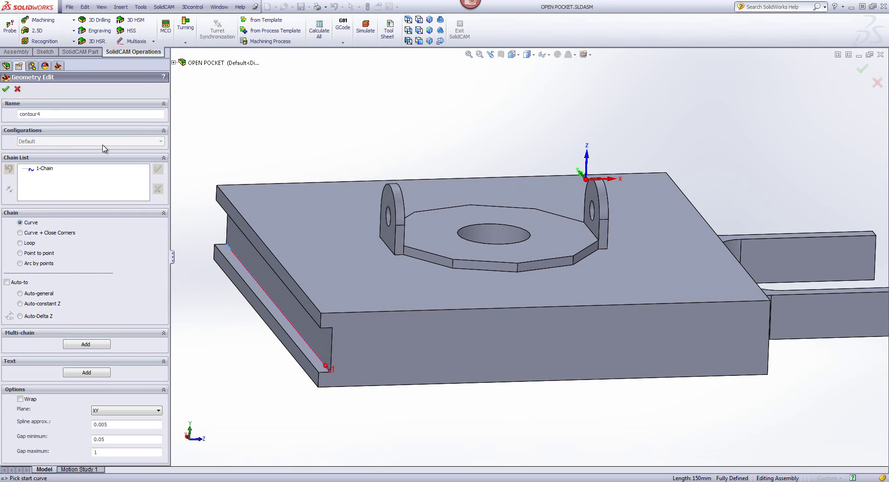
left_click(6, 89)
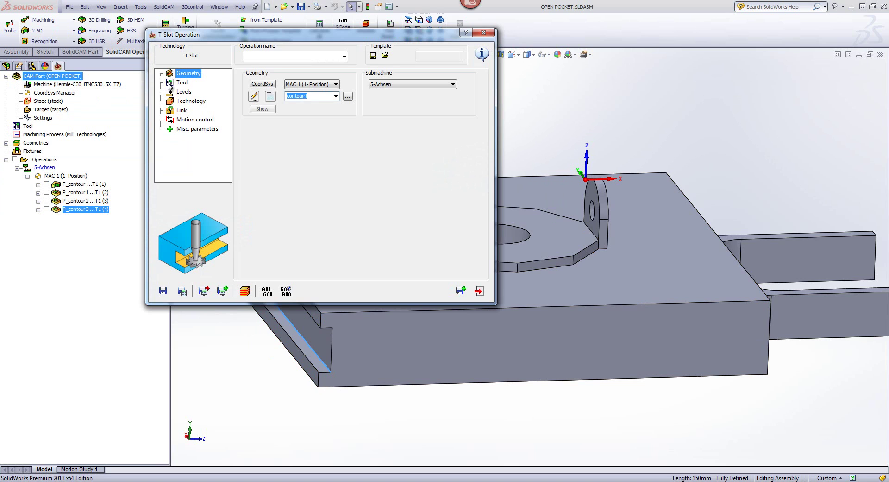
- Assign the slot mill, tool 2, with 24 mm diameter and 4 mm cutting length to the T-Slot operation
left_click(182, 83)
left_click(297, 207)
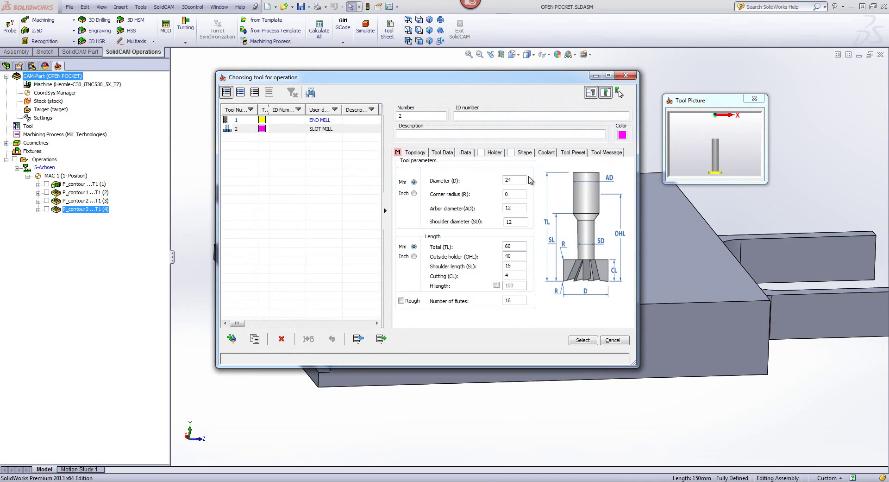
left_click(522, 181)
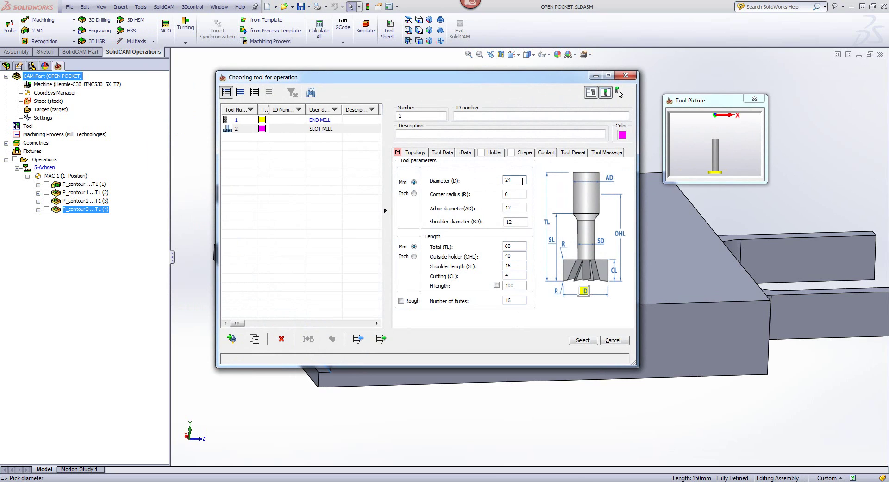
left_click(521, 275)
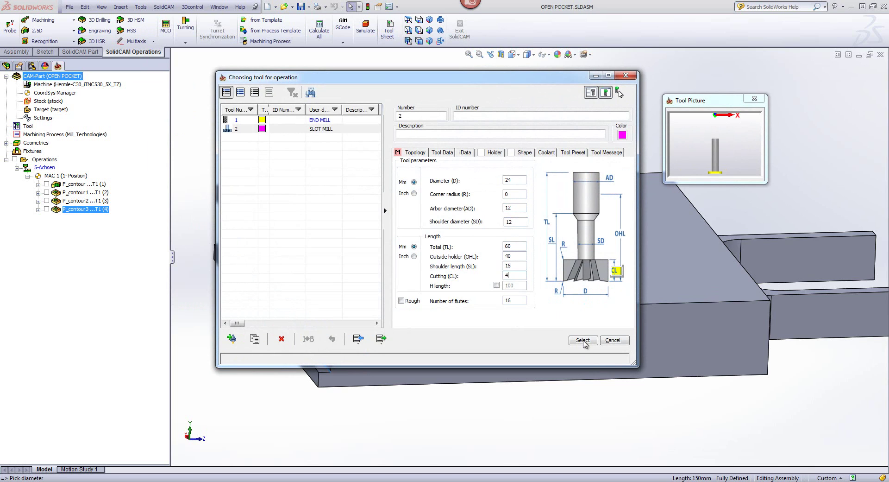
left_click(583, 340)
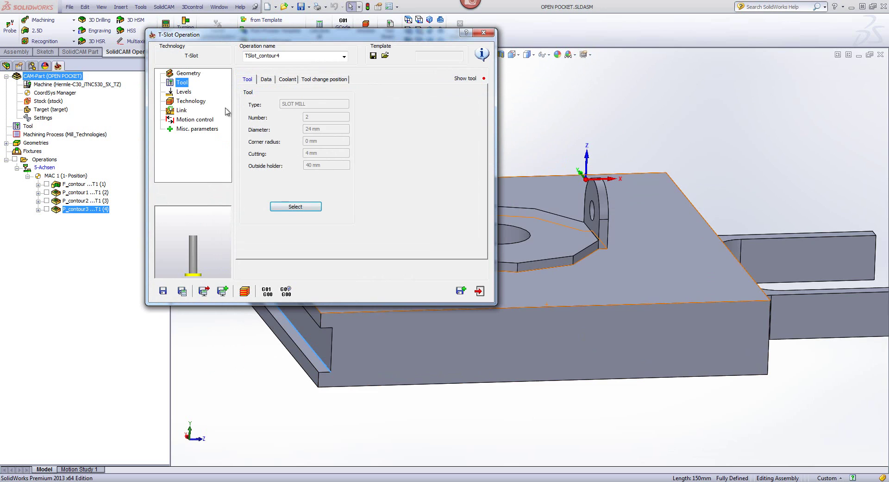
- Pick the slot's upper inner corner for the upper level, -25.56, and the slot's floor face for a T-Slot depth of 15
left_click(190, 95)
left_click(274, 139)
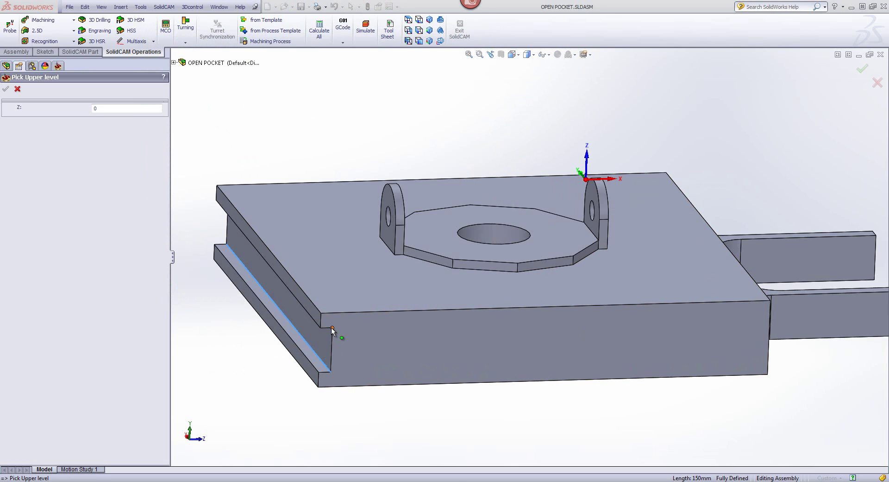
left_click(332, 328)
left_click(5, 89)
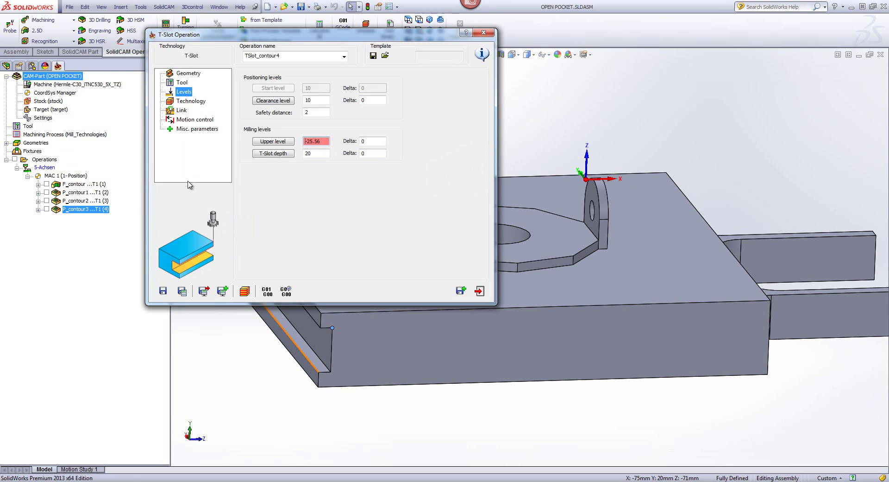
left_click(269, 154)
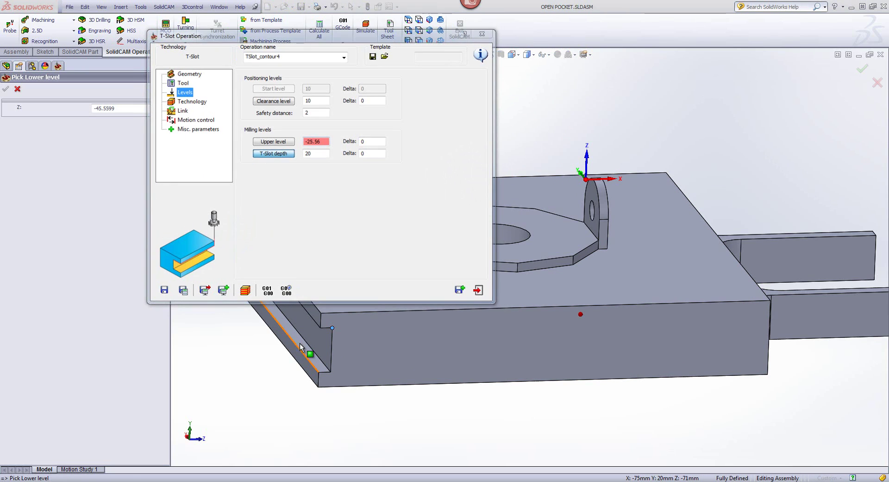
left_click(301, 343)
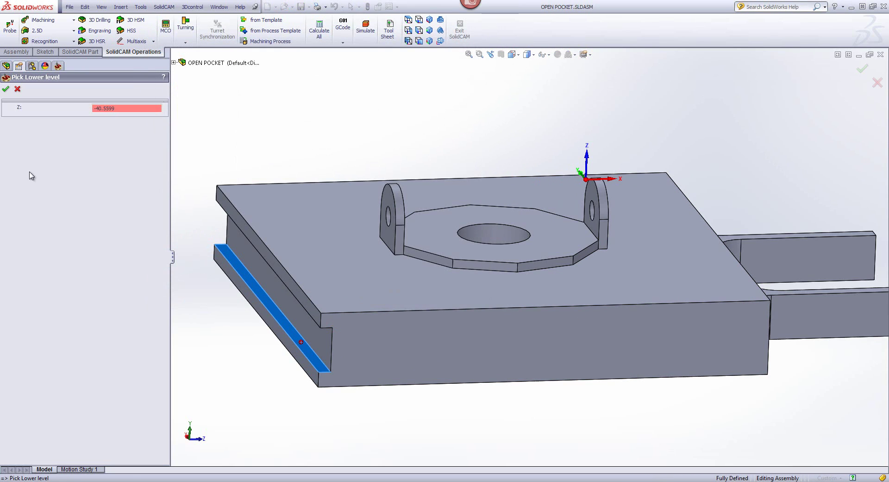
left_click(6, 89)
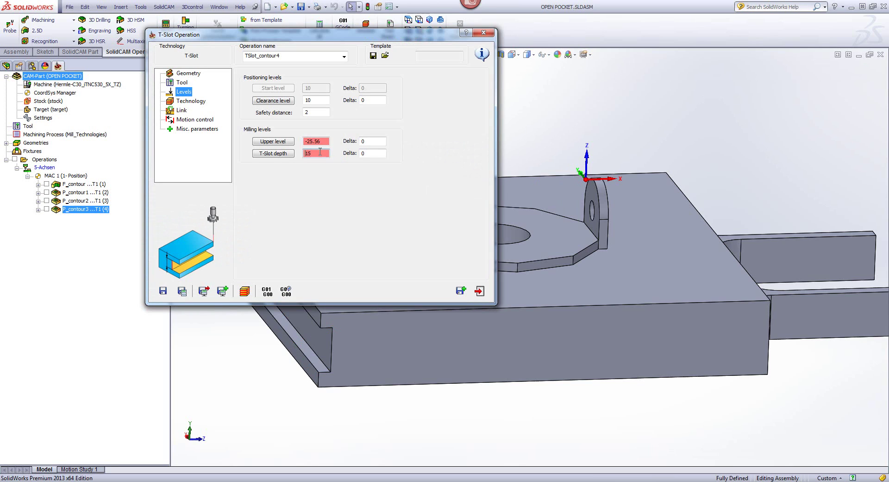
- Enable roughing for the T-Slot operation with a cutting depth overlap of 1, cutting from middle to bottom
left_click(189, 101)
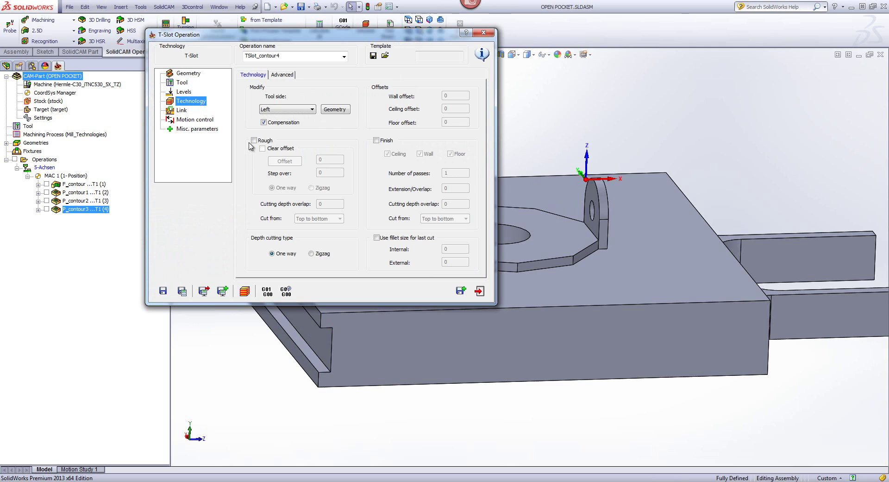
left_click(254, 140)
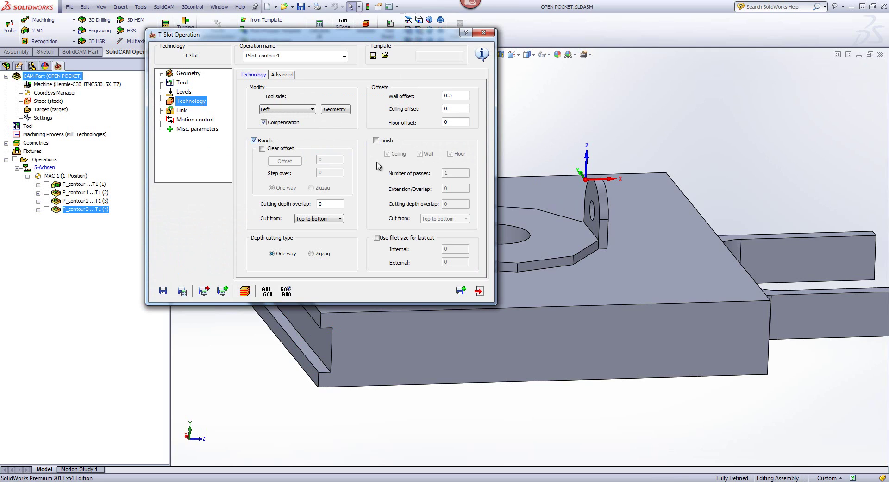
left_click(331, 204)
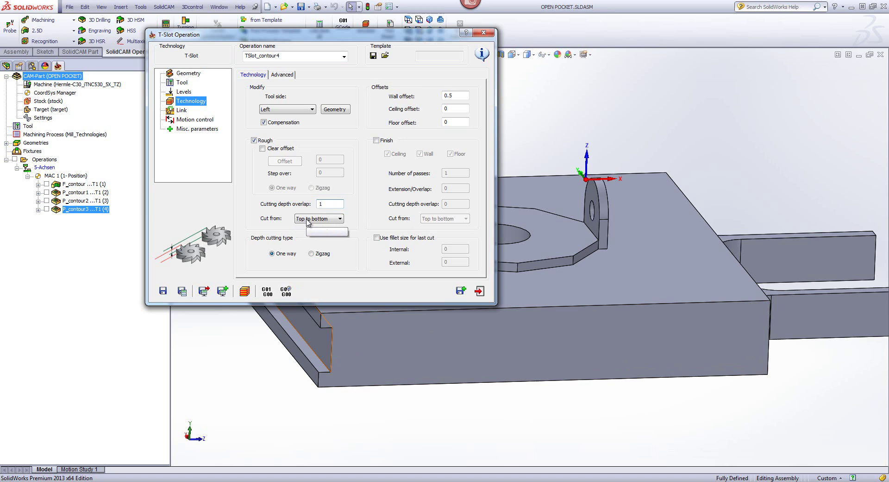
left_click(307, 218)
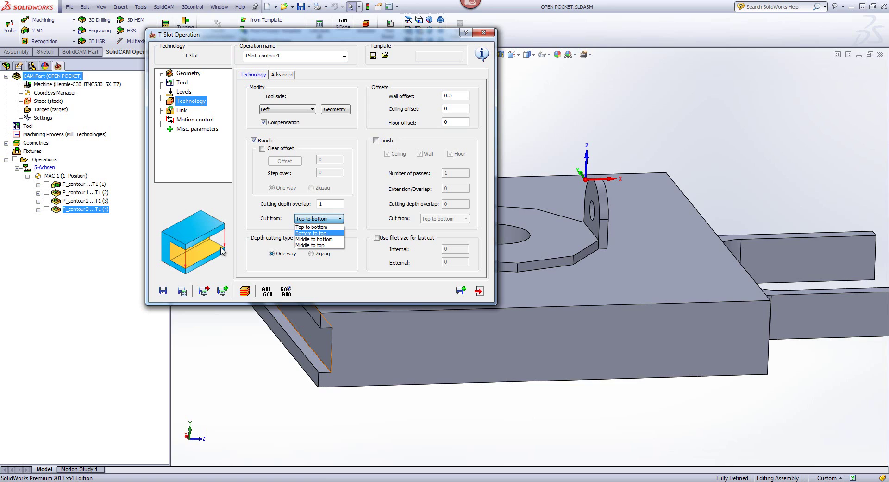
left_click(305, 239)
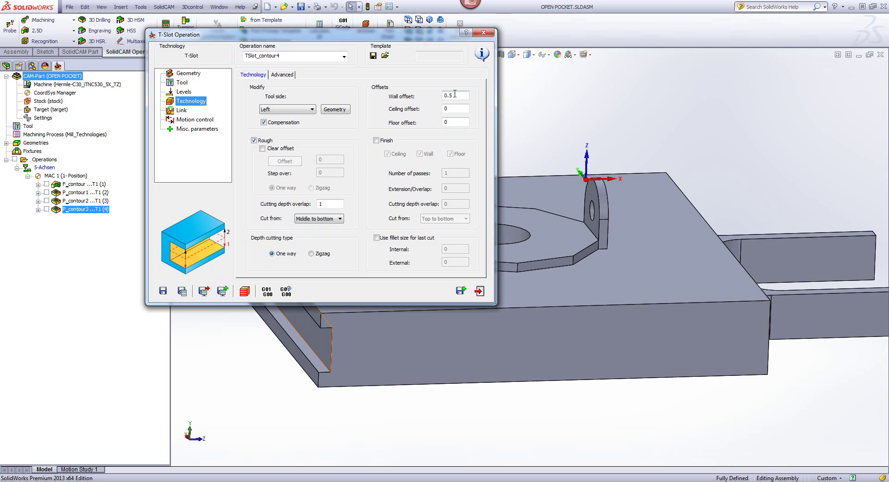
- Set the T-Slot roughing offsets to 0.3 for the wall and 0.15 for both the ceiling and the floor
left_click_drag(459, 96, 408, 99)
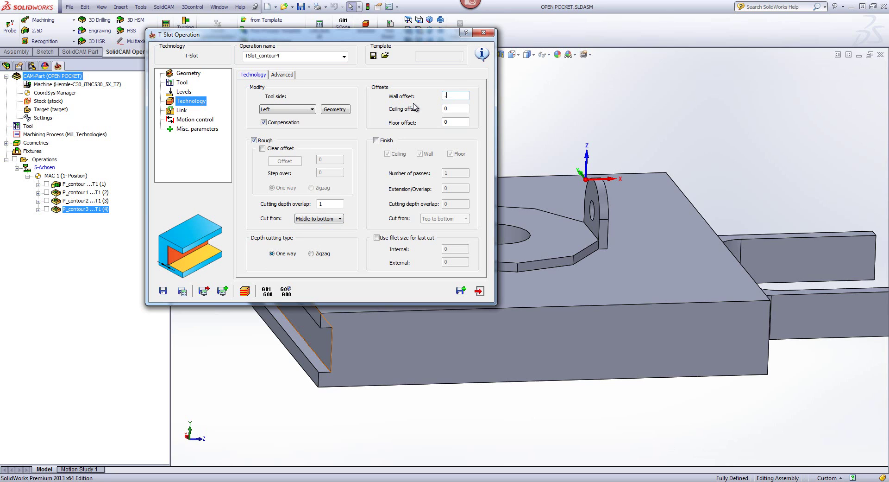
left_click(463, 108)
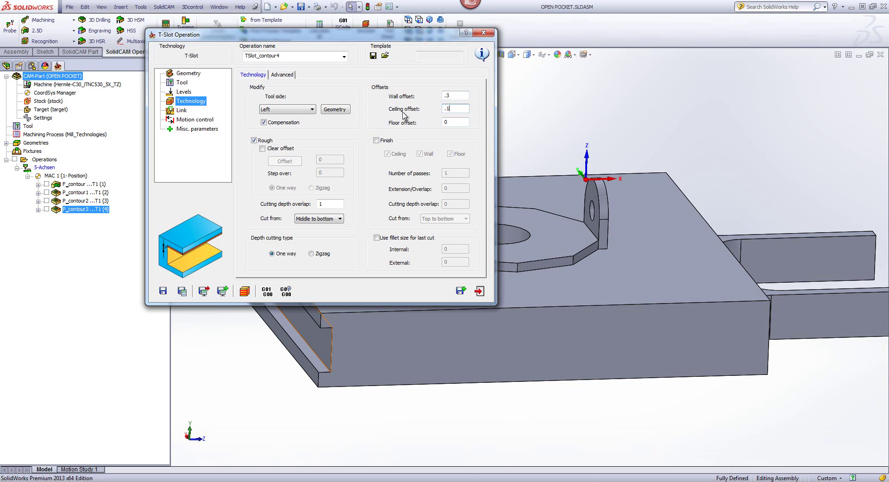
left_click(457, 122)
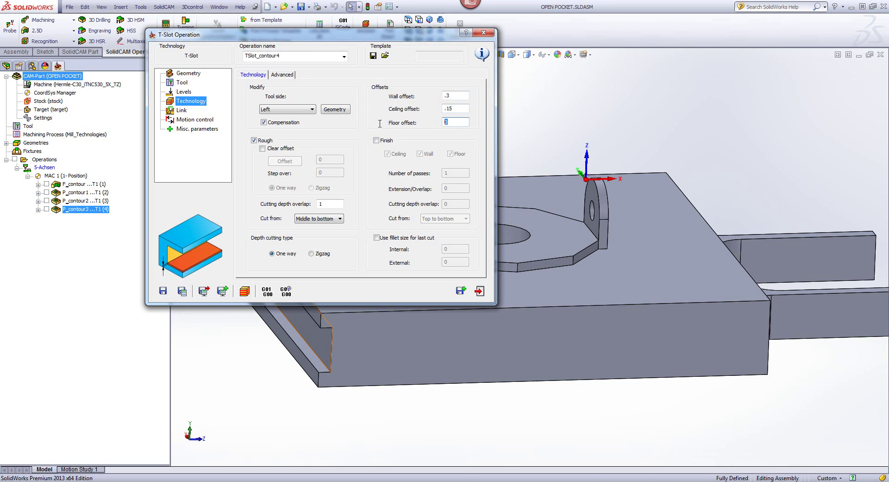
type(".15")
- Set a tangent lead-in with a length of 14 and make the lead-out the same as the lead-in
left_click(180, 110)
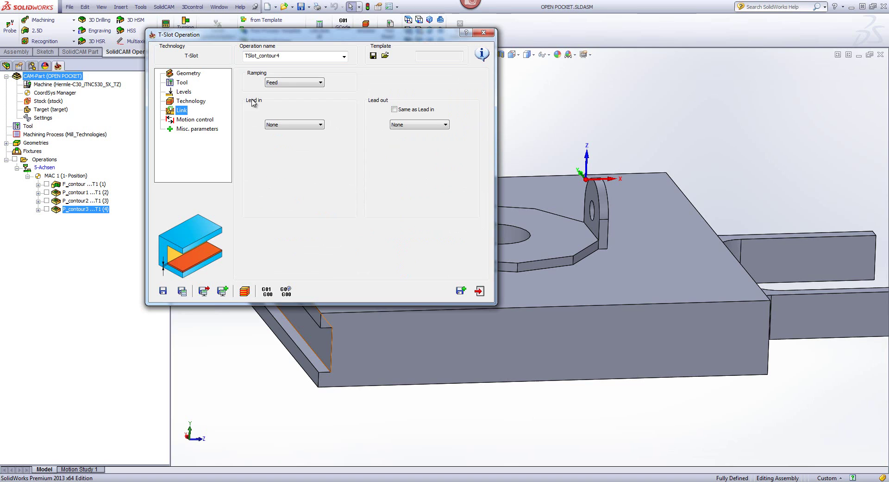
left_click(283, 125)
left_click(278, 151)
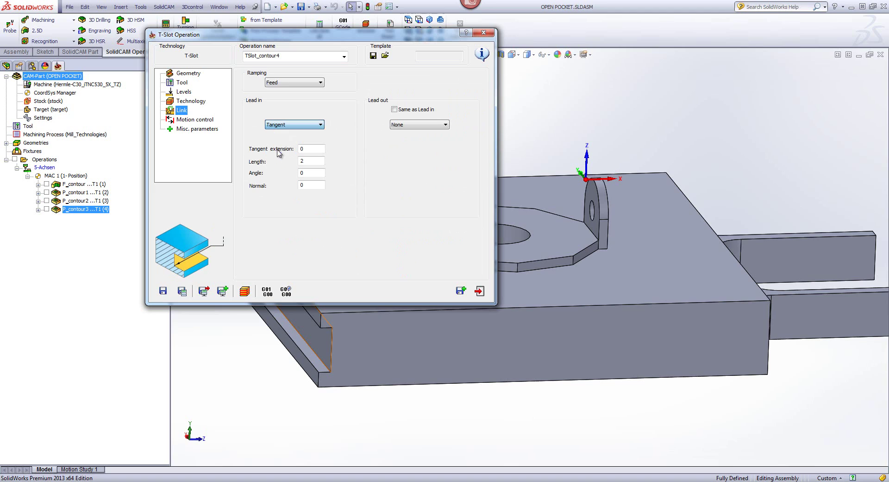
double_click(309, 160)
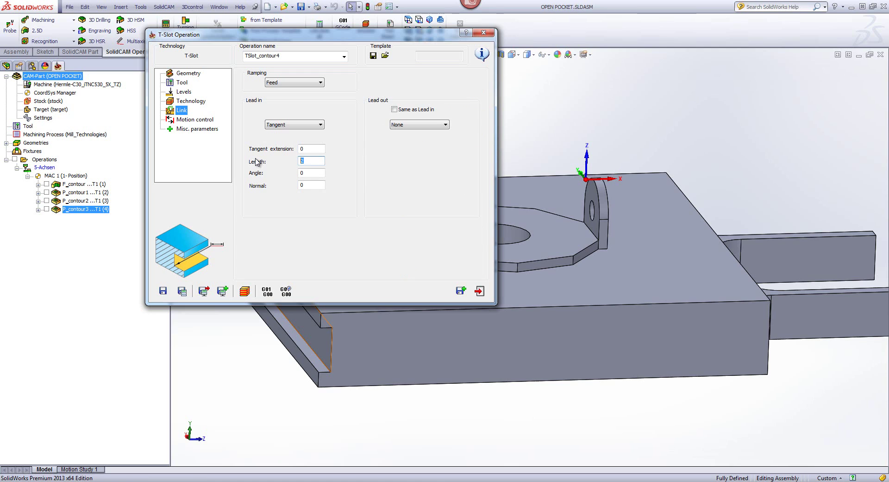
type("14")
left_click(394, 110)
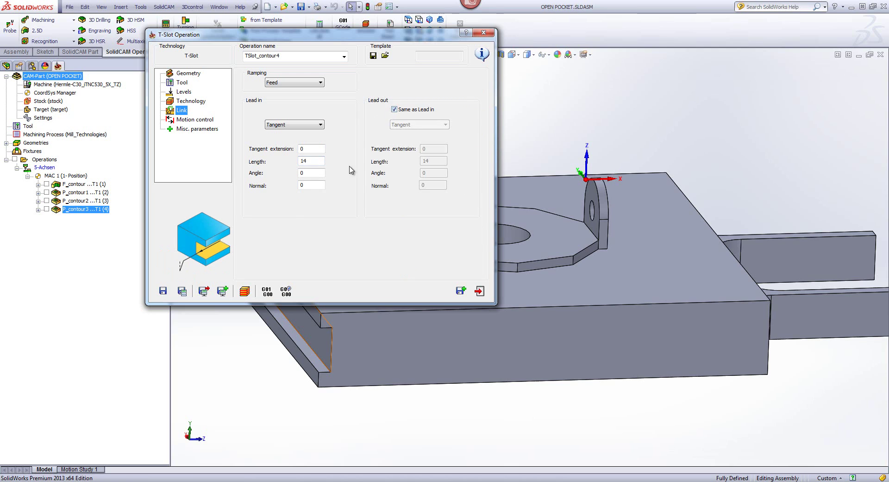
- Save and calculate the T-Slot operation, and start its Host CAD simulation by single-stepping to the first slot cut
left_click(187, 292)
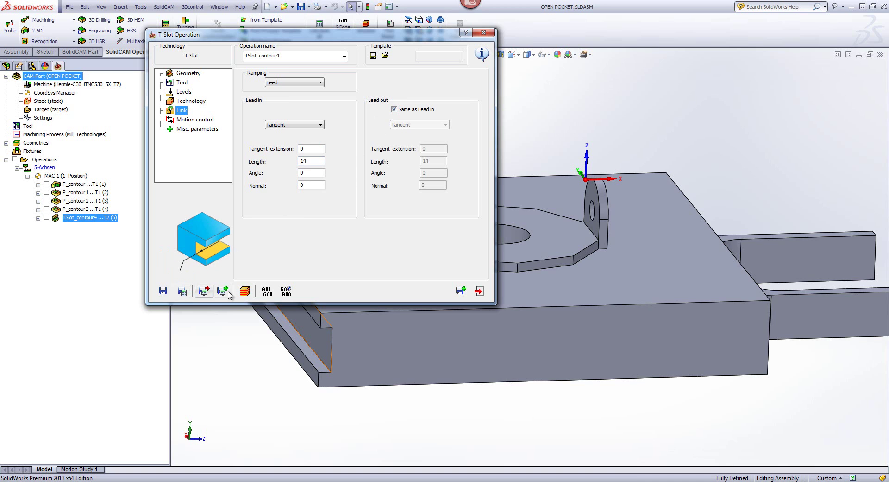
left_click(245, 291)
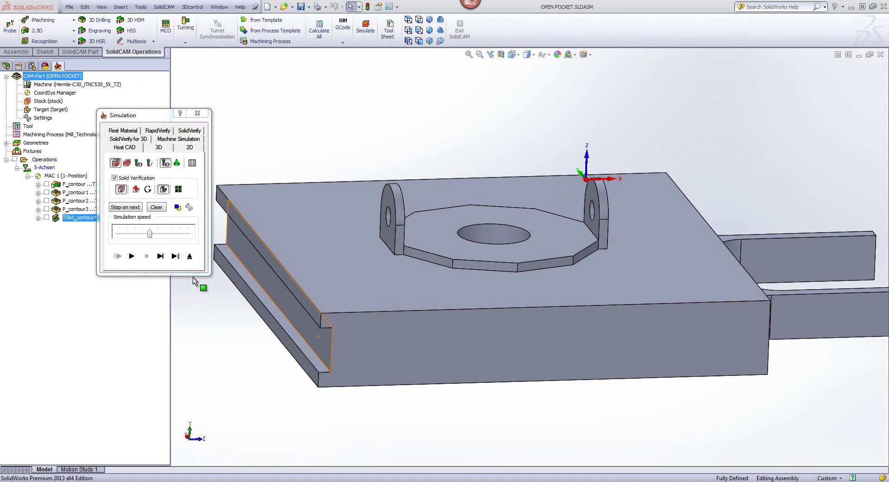
left_click(161, 256)
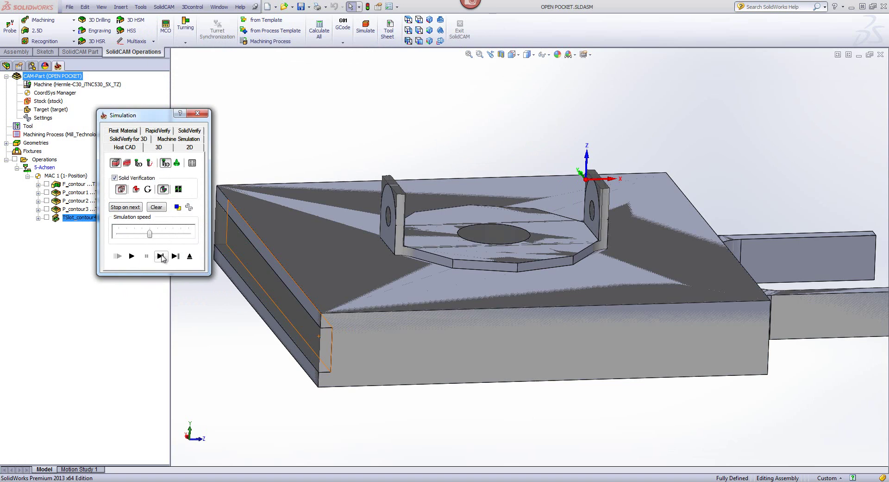
left_click(162, 257)
left_click(162, 257)
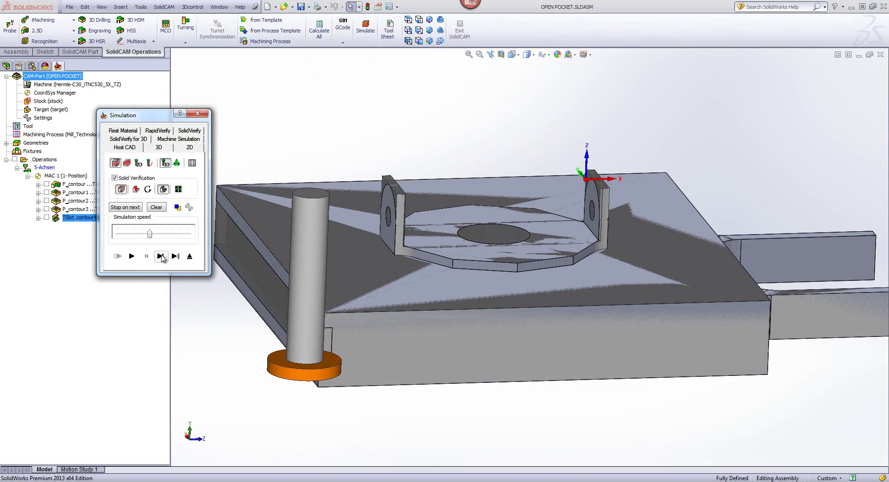
- Step through the first T-Slot roughing passes in a side view to examine the cutter's depth moves in the slot
left_click(408, 41)
left_click(419, 41)
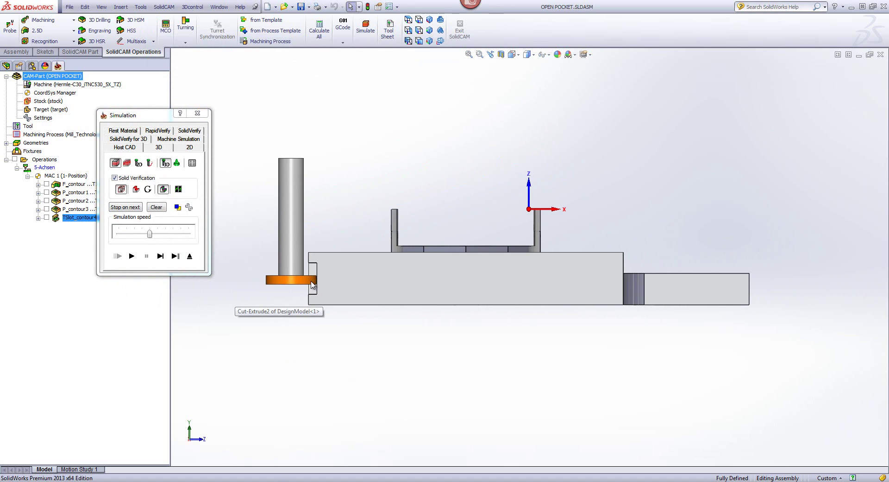
left_click(160, 255)
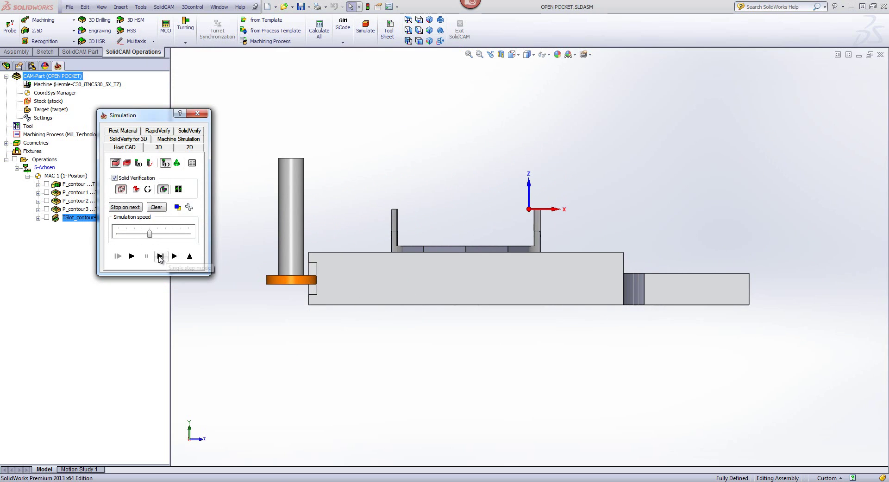
left_click(159, 255)
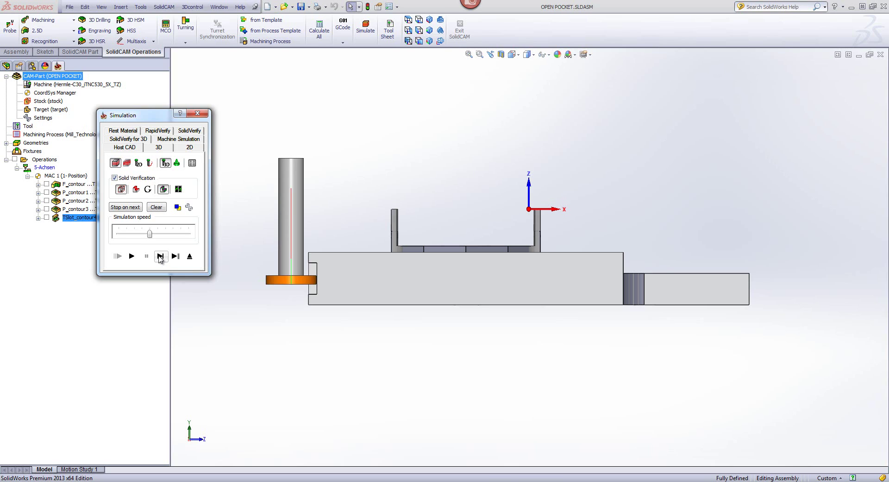
left_click(159, 255)
left_click(160, 256)
left_click(160, 256)
left_click(159, 255)
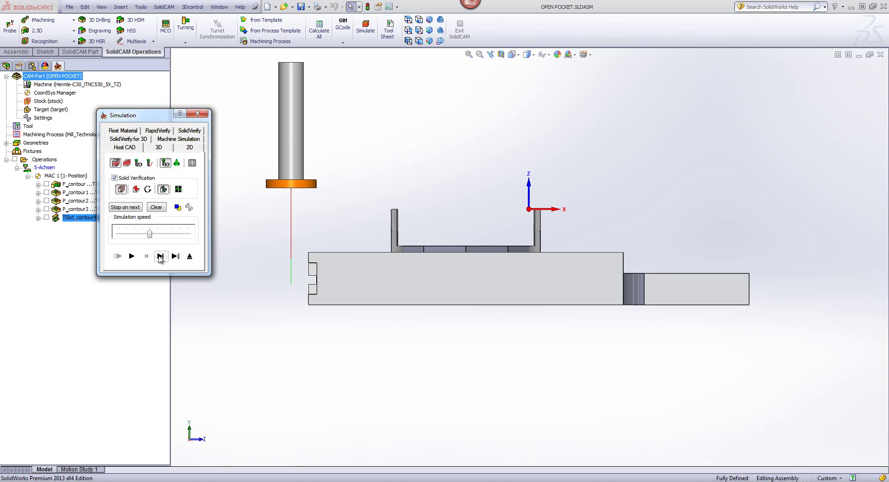
left_click(160, 256)
left_click(160, 256)
left_click(160, 256)
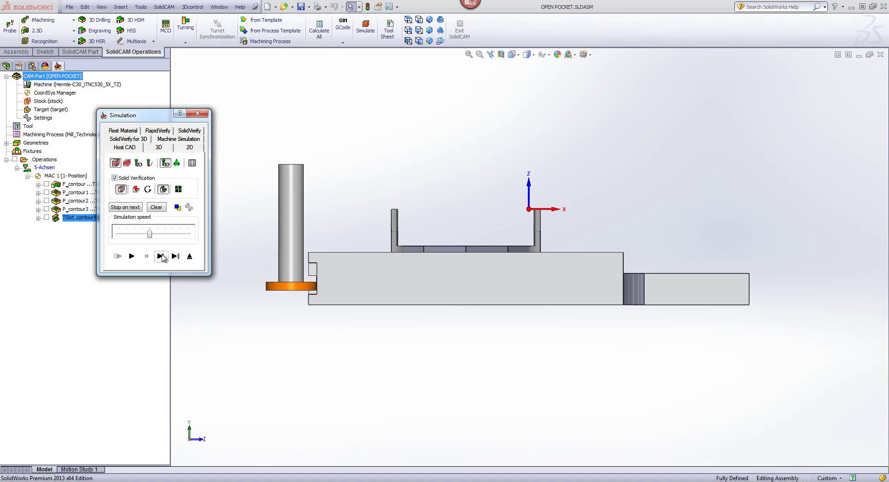
- Examine the cutter's overlap and the remaining slot stock up close from the opposite side, advancing the simulation one step
left_click(408, 41)
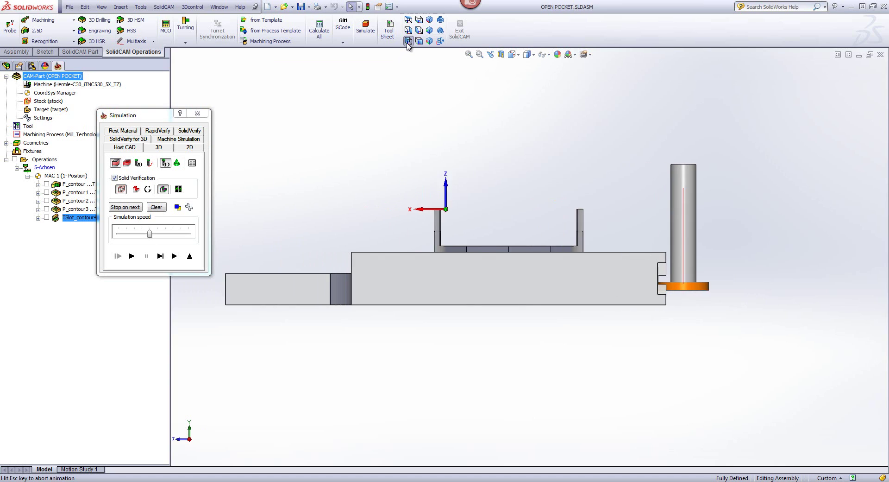
scroll(730, 301, "down", 3)
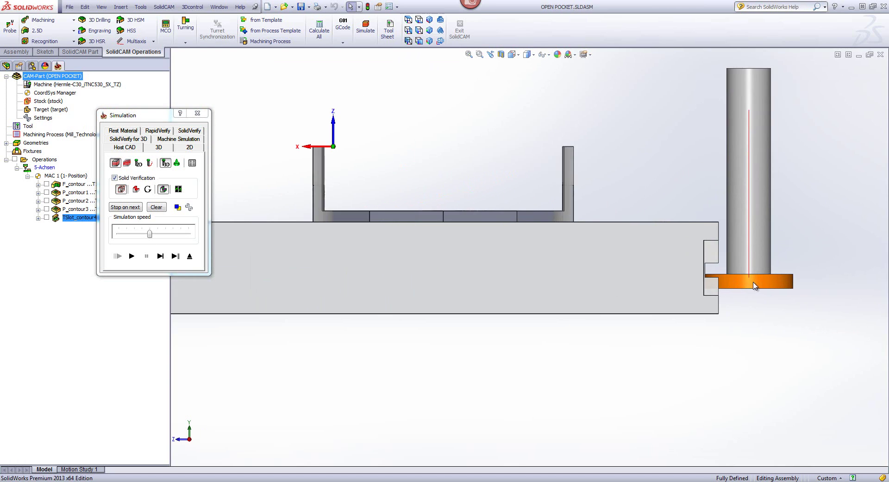
scroll(736, 283, "down", 2)
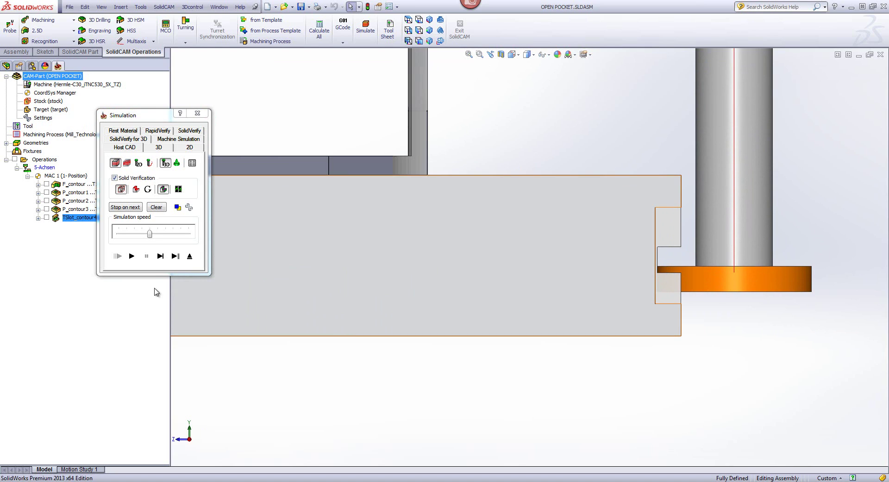
left_click(160, 256)
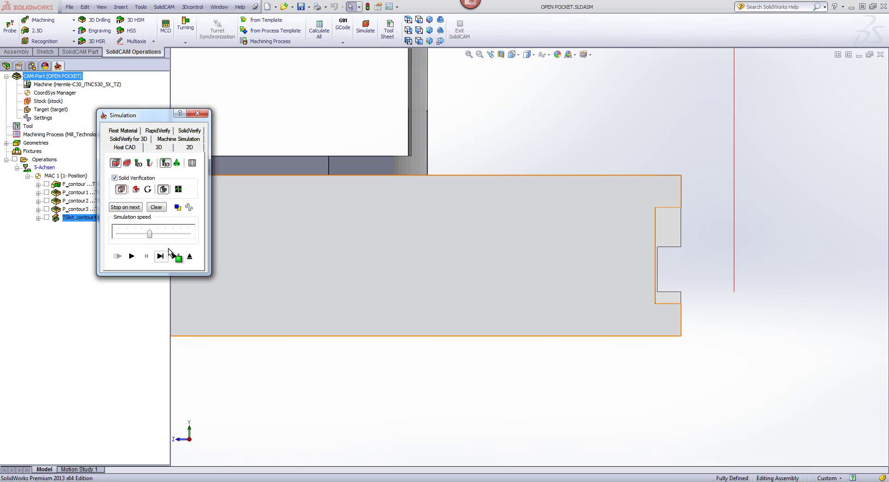
- Step through the remaining roughing passes in an angled view of the slot, play the simulation to its end and exit it
left_click(517, 138)
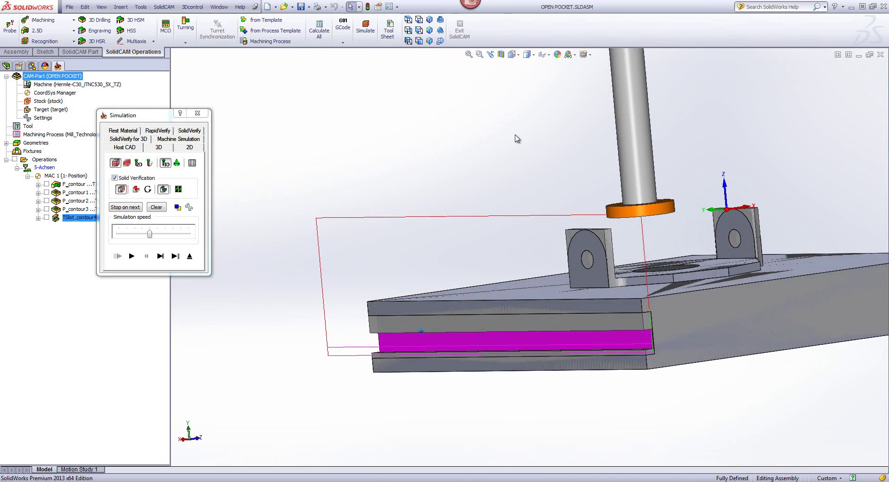
left_click(164, 258)
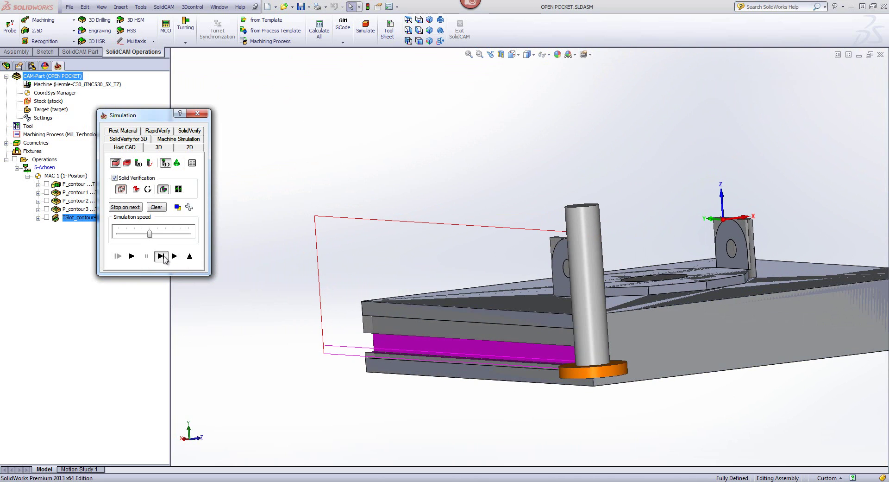
left_click(165, 258)
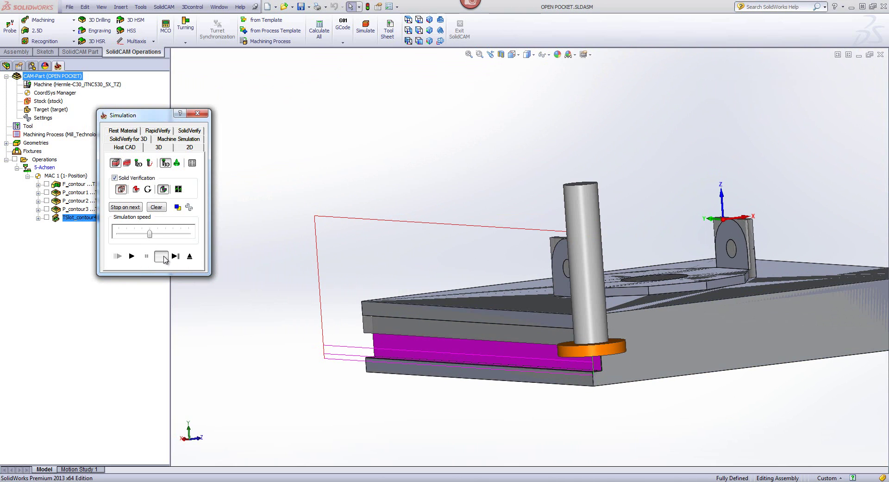
left_click(165, 258)
left_click(164, 256)
left_click(164, 256)
left_click(164, 256)
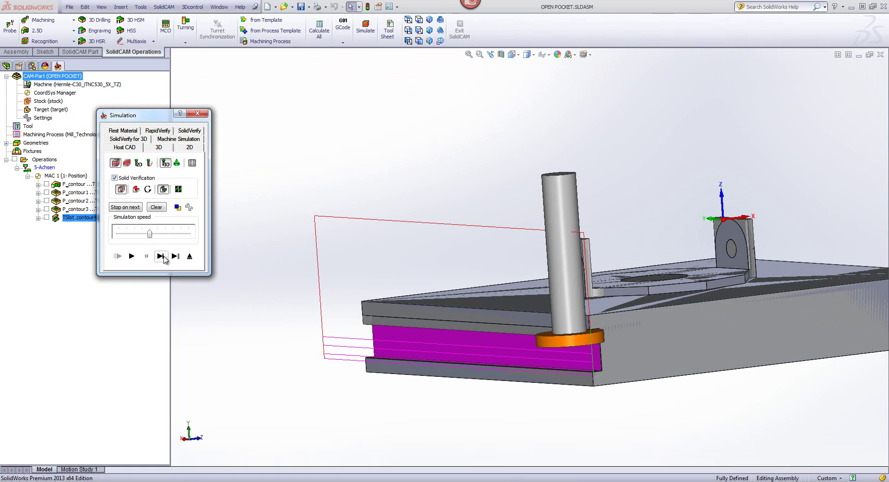
left_click(164, 257)
left_click(164, 256)
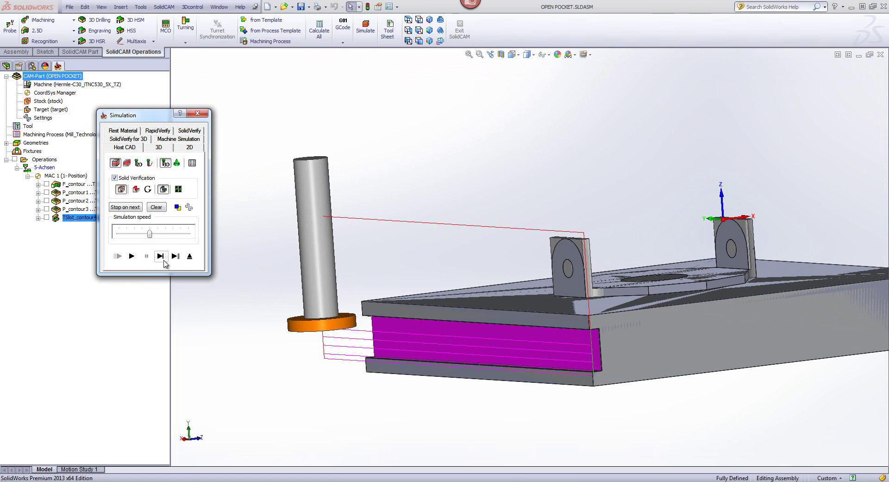
left_click(131, 256)
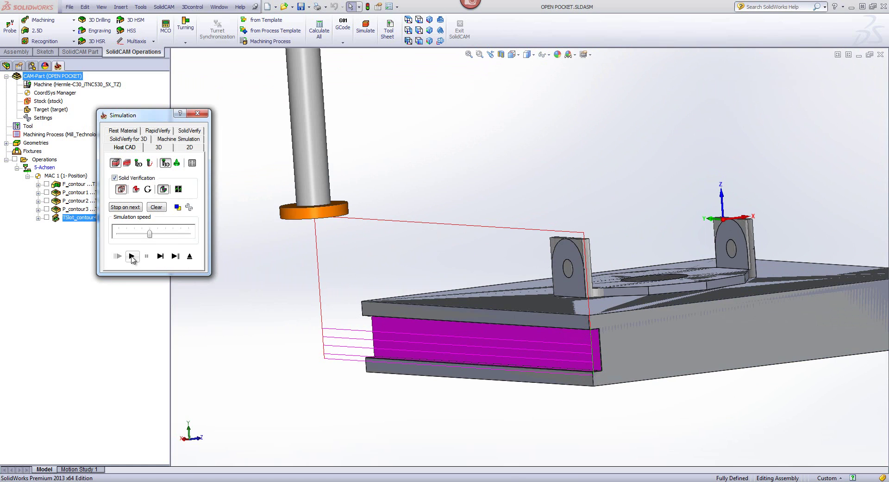
left_click(189, 256)
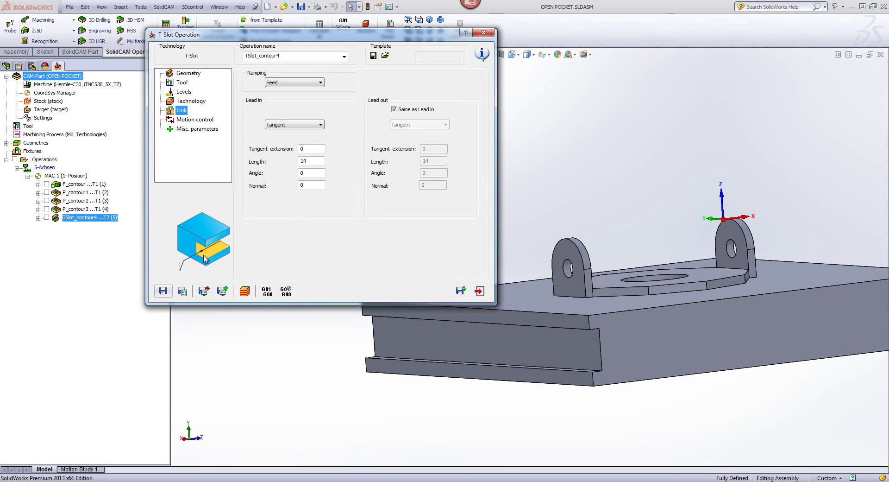
- Save and copy the T-Slot operation, and switch the copy from roughing to finishing
left_click(461, 292)
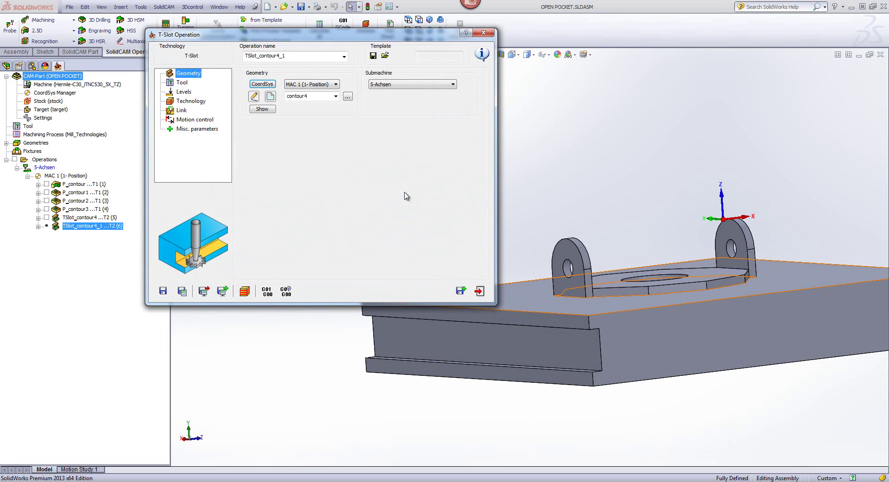
left_click(187, 104)
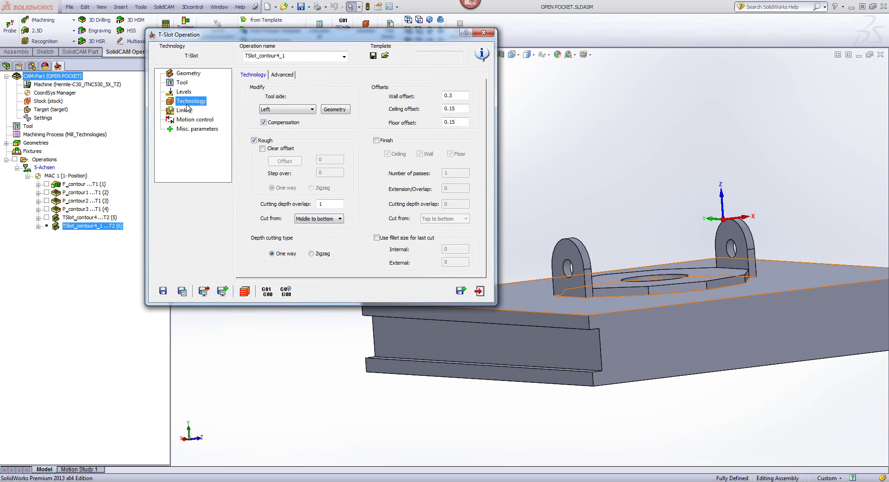
left_click(377, 142)
left_click(254, 141)
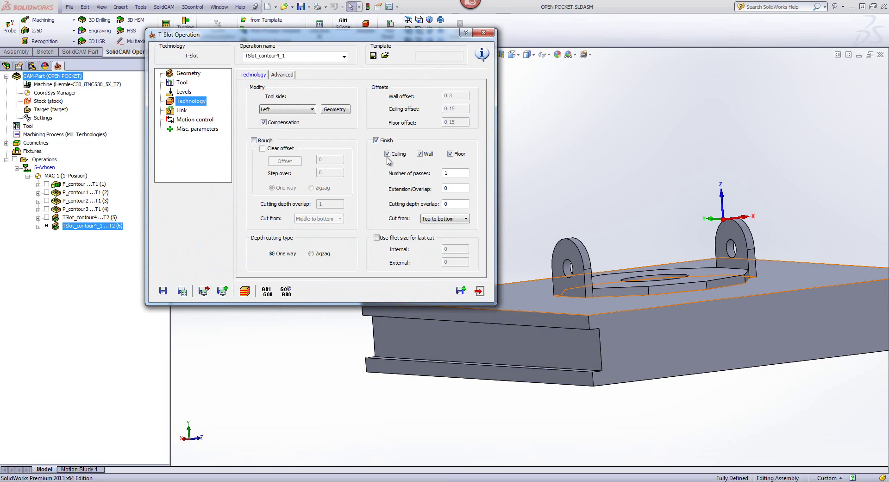
- Restrict the T-Slot finish to the wall only and check the ceiling and floor offset fields
left_click(451, 156)
left_click(389, 157)
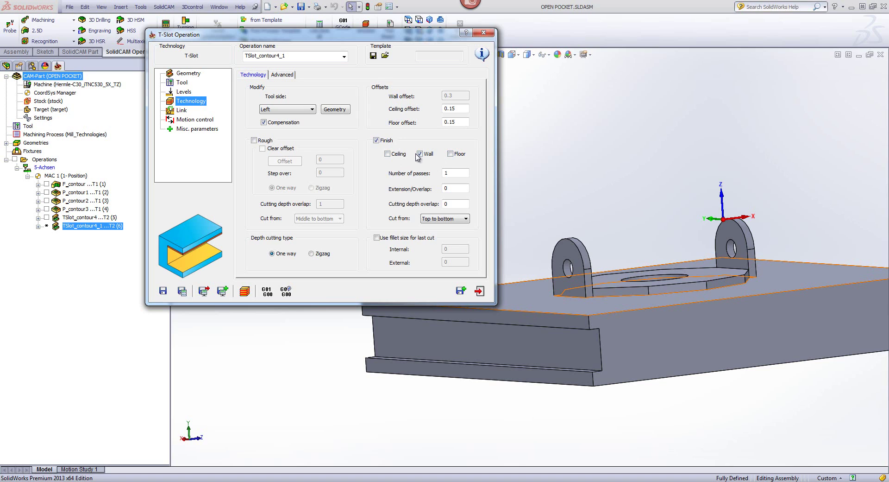
left_click(456, 121)
left_click(463, 109)
left_click(458, 123)
left_click(460, 107)
left_click(460, 122)
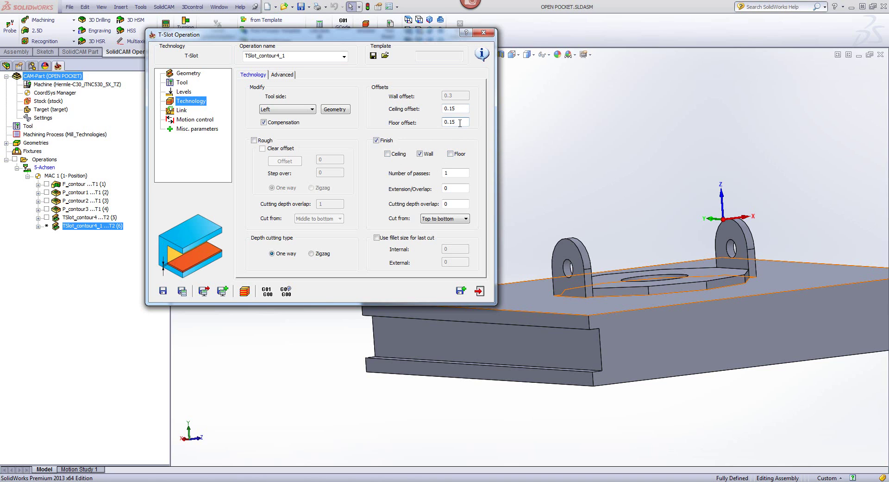
- Try finishing the ceiling and floor without the wall, then enable all three surfaces for the finish
left_click(392, 157)
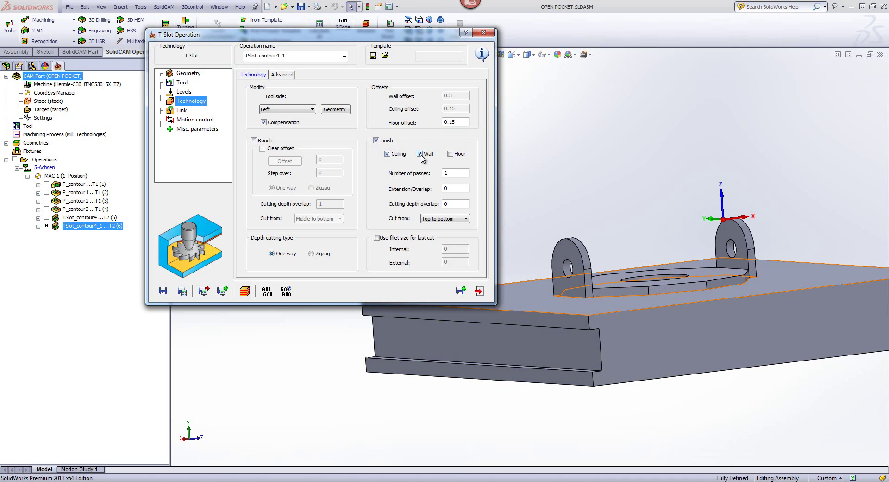
left_click(421, 155)
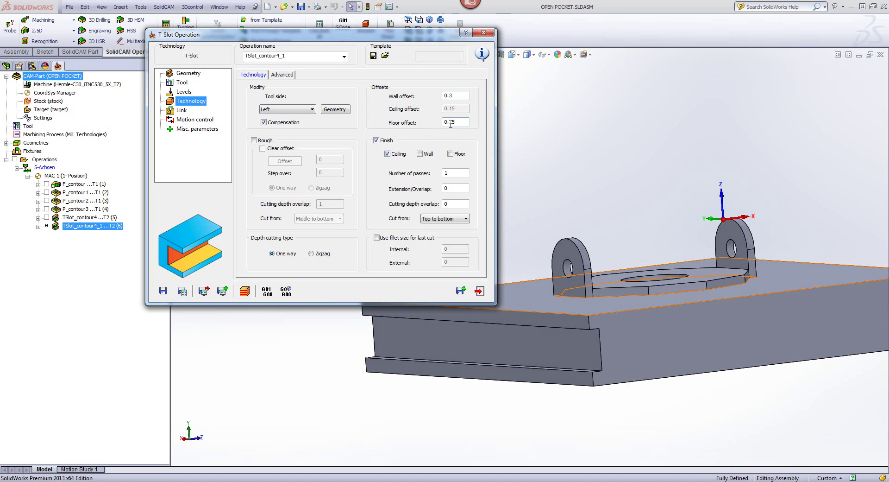
left_click(449, 154)
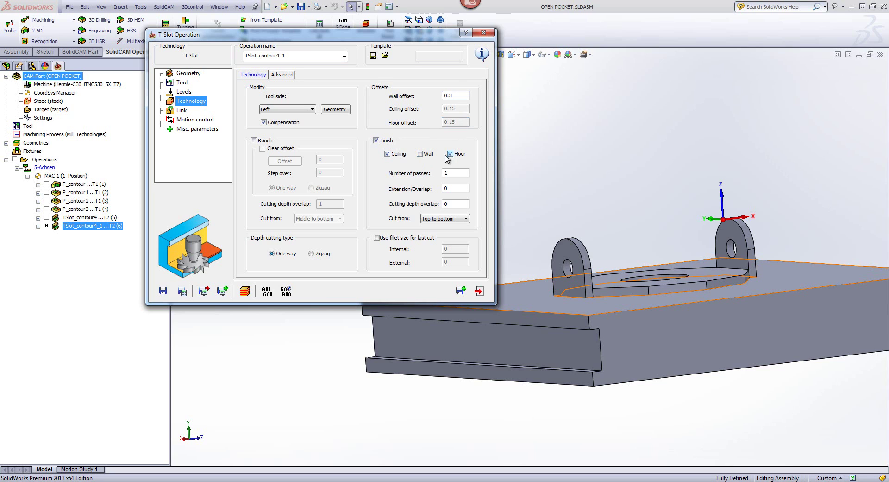
left_click(421, 155)
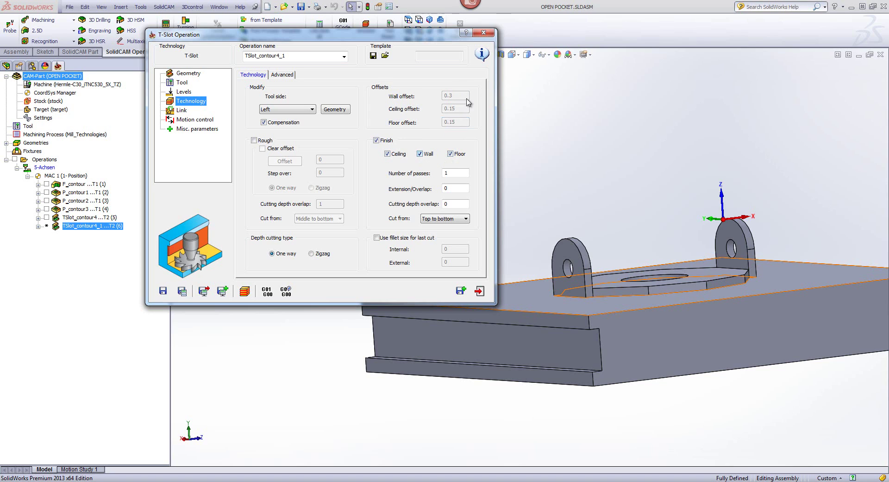
- Exclude the ceiling and floor from the finish, leaving only the wall, and keep the cut running top to bottom
left_click(387, 153)
left_click(451, 155)
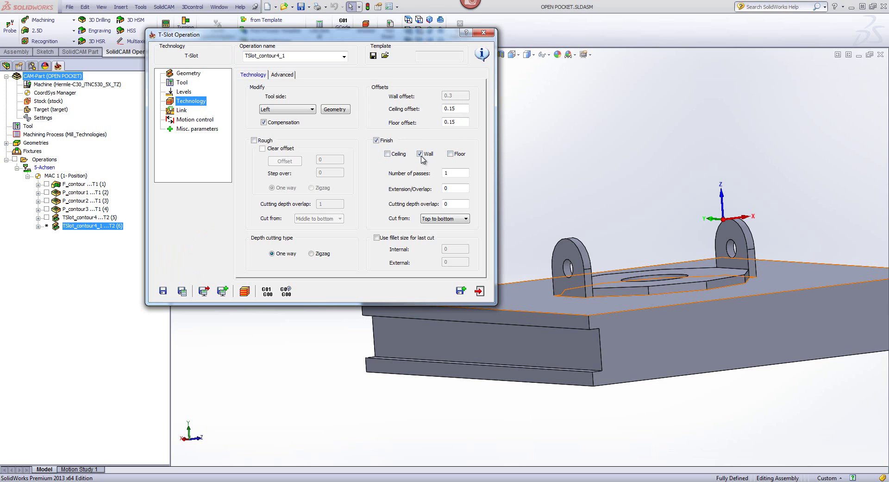
left_click(429, 222)
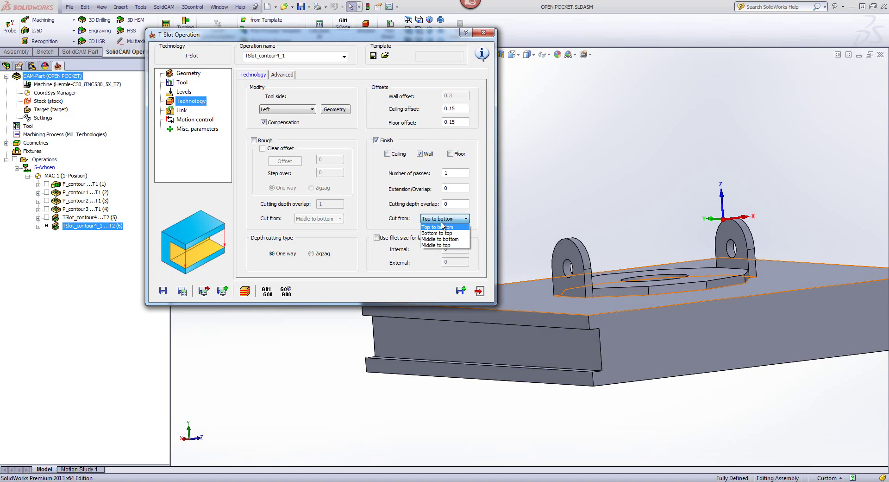
left_click(439, 220)
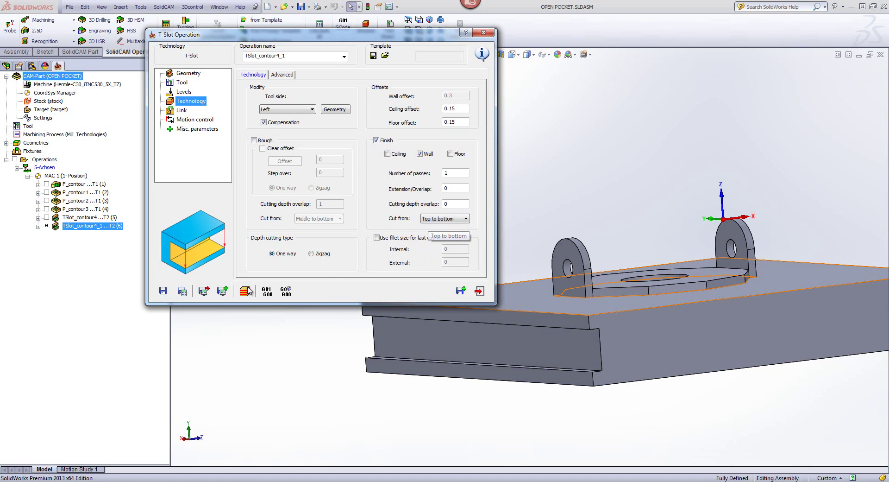
- Simulate the wall-only finish in SolidVerify, play it to the end, examine the slot wall and exit the simulation
left_click(244, 290)
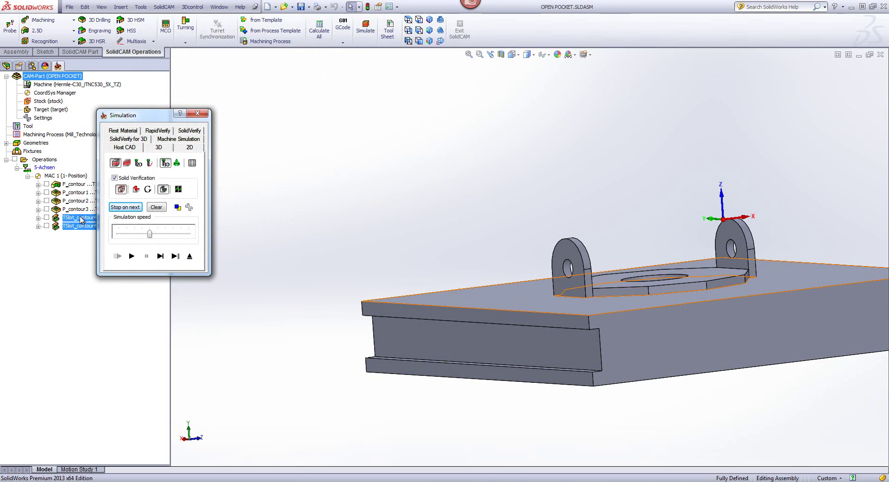
left_click(79, 218, "ctrl")
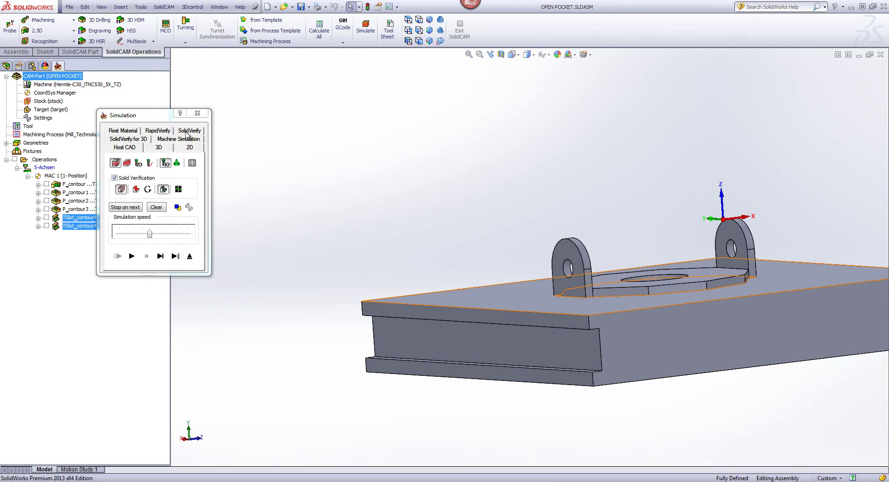
left_click(70, 226)
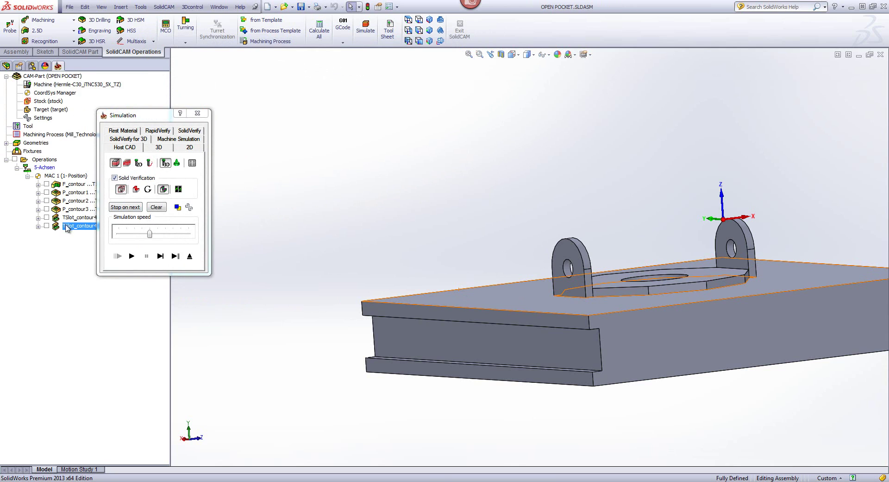
left_click(192, 133)
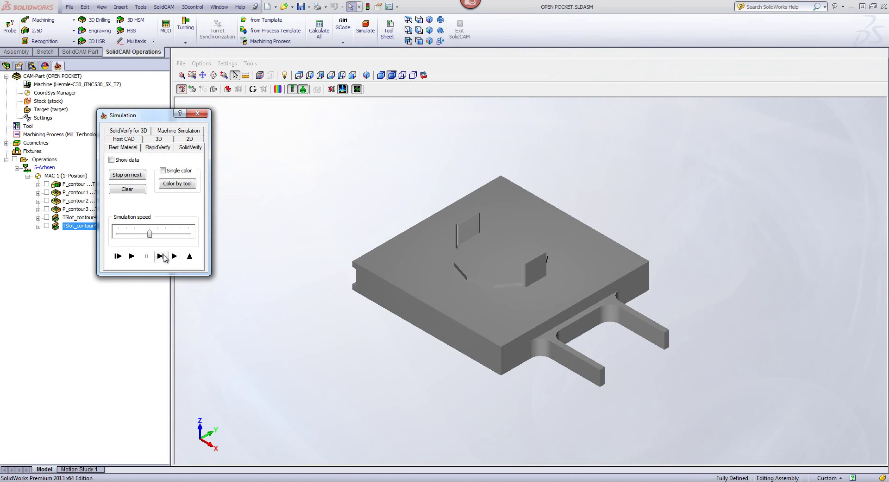
left_click(164, 255)
left_click(164, 255)
middle_click_drag(222, 251, 167, 258)
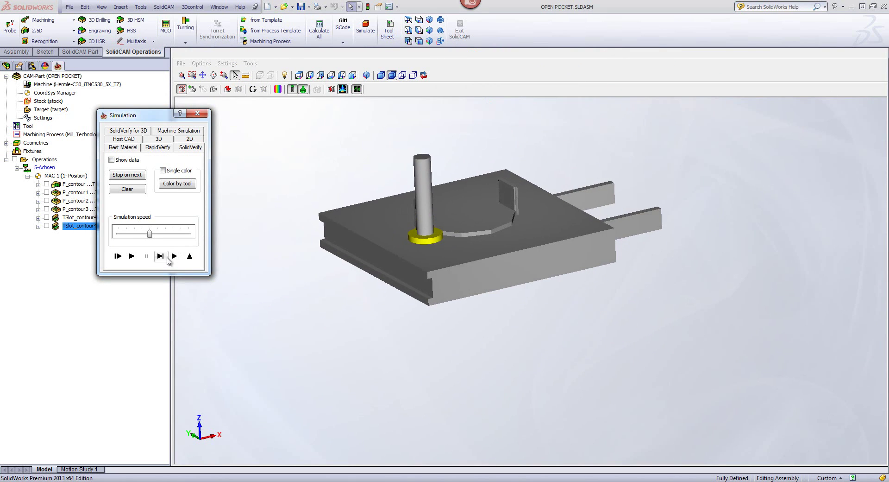
left_click(160, 256)
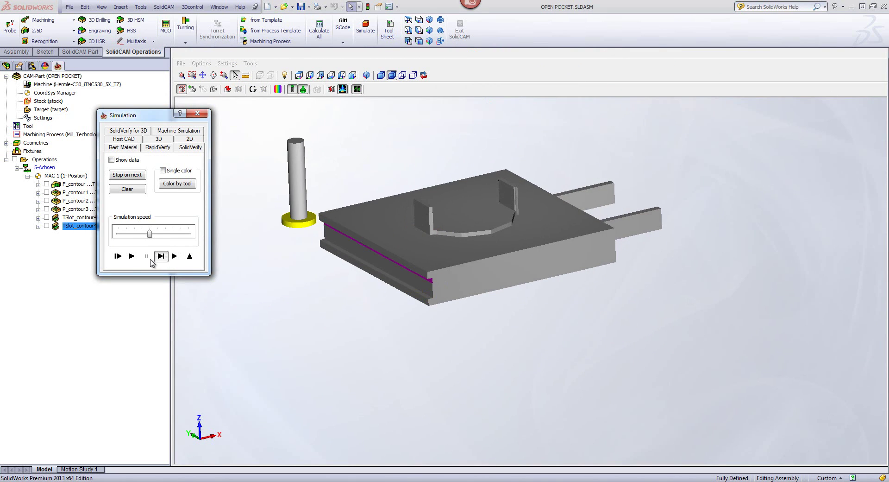
left_click(132, 256)
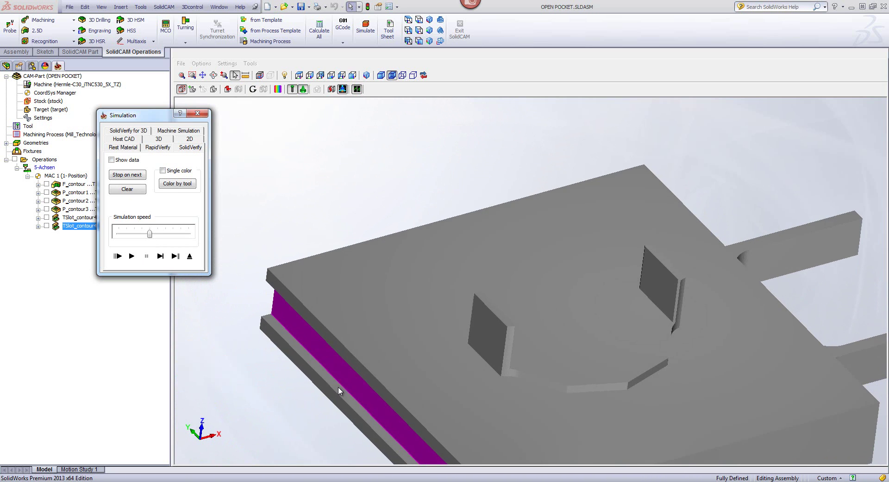
left_click(190, 255)
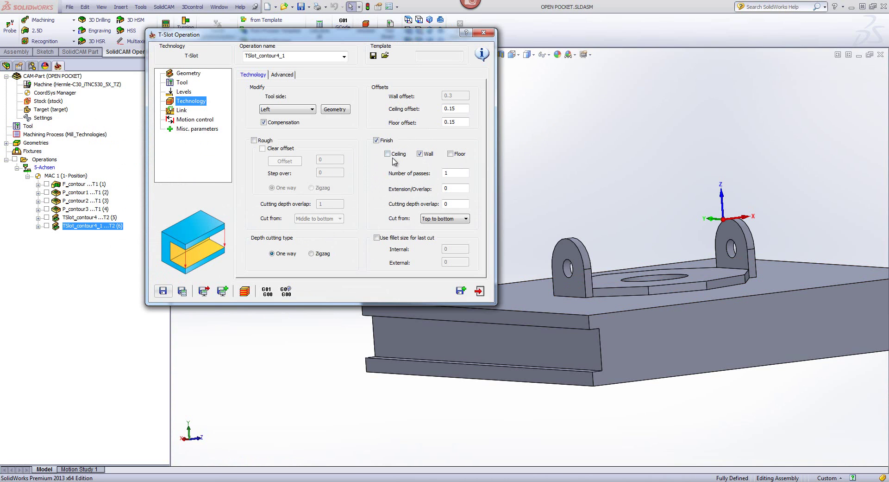
- Include the ceiling and floor in the finish along with the wall, and open the operation's simulation
left_click(389, 154)
left_click(449, 154)
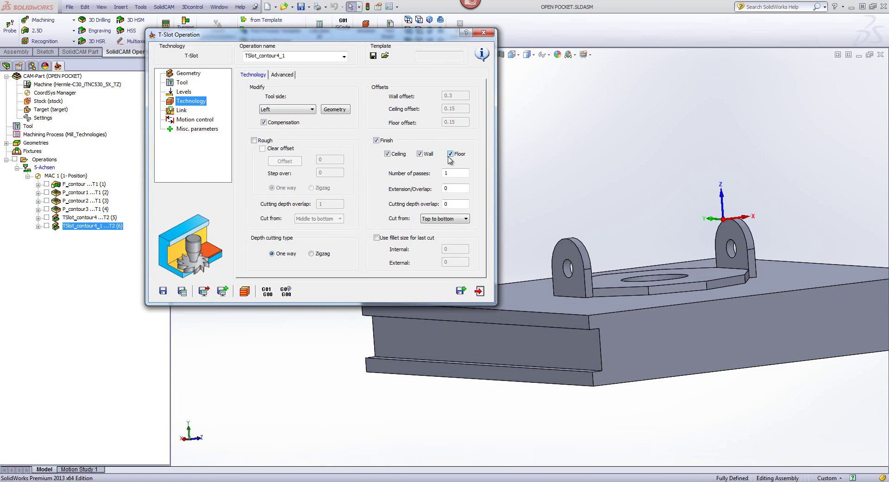
left_click(245, 291)
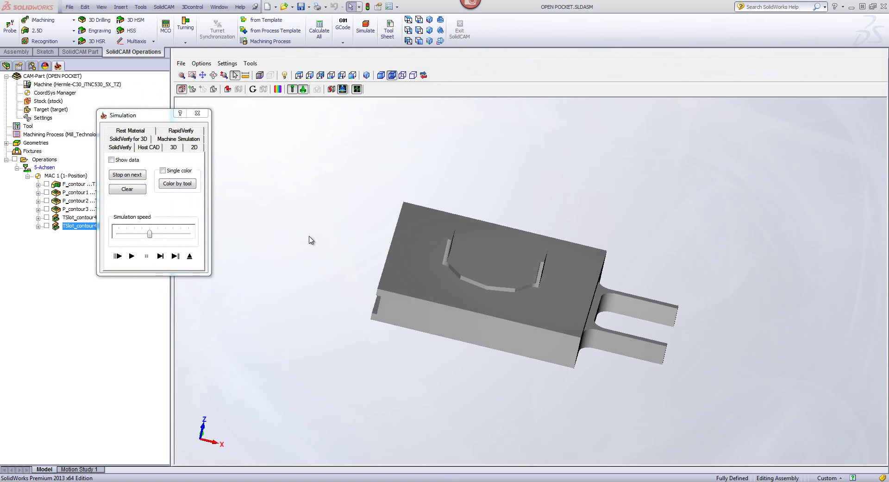
- Play the full finishing simulation, examine the slot's floor, wall and ceiling from above and below, and close the simulation and operation
left_click(132, 256)
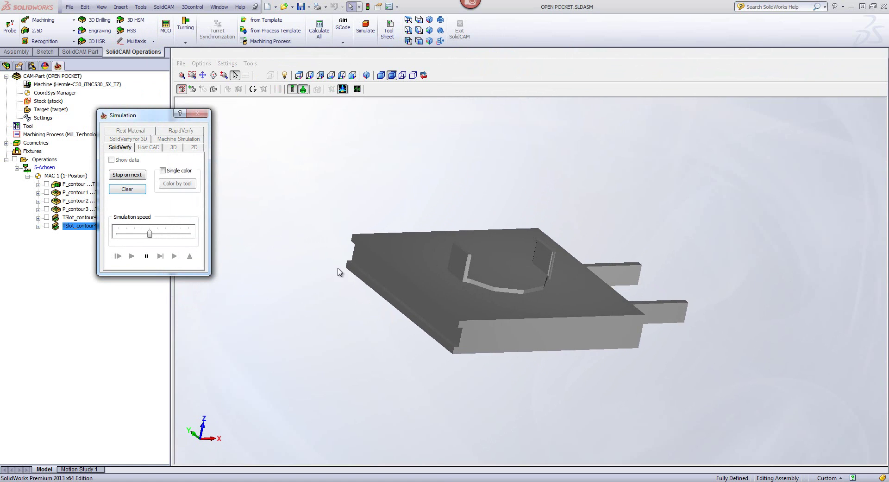
scroll(360, 310, "down", 3)
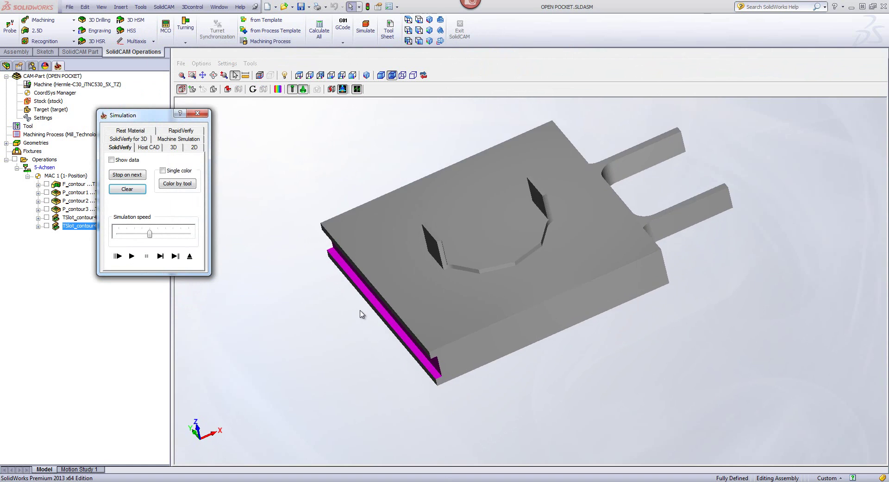
middle_click_drag(381, 292, 395, 209)
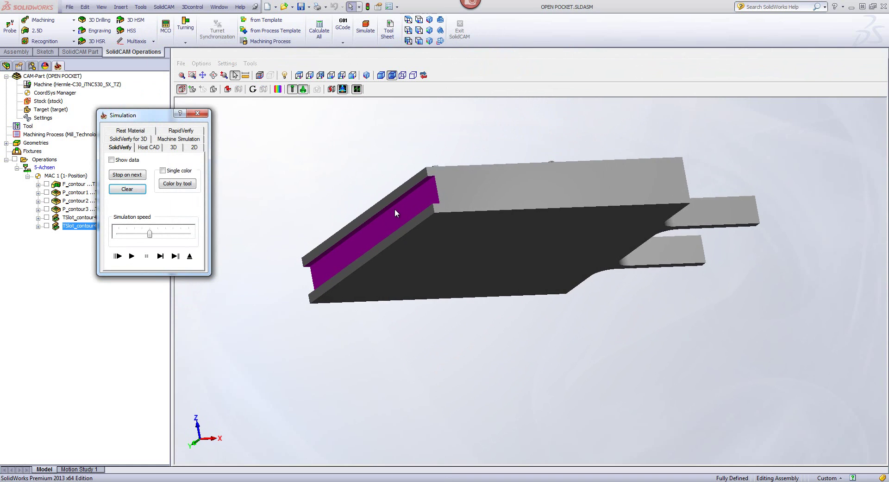
left_click(191, 256)
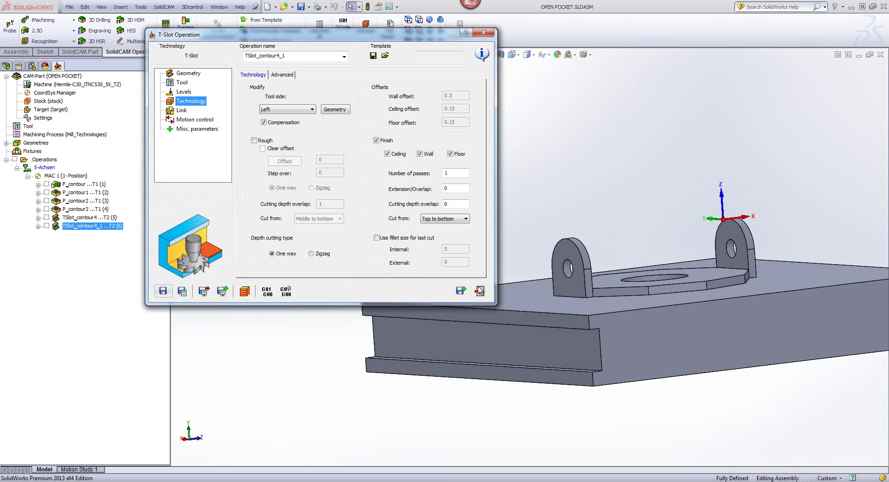
left_click(479, 291)
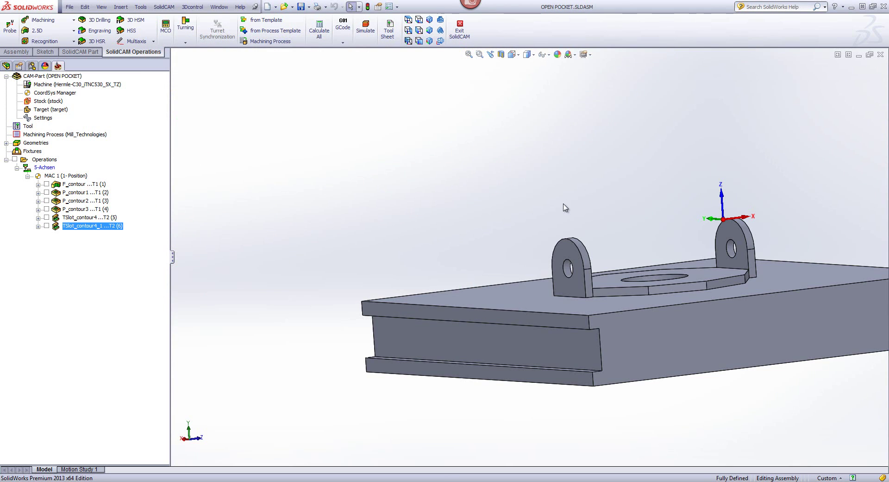
- Open the recent CAM-Part 3D CONTOUR from the 2.5 d tips folder and hide its solid model, leaving the sketch contour
scroll(634, 199, "up", 1)
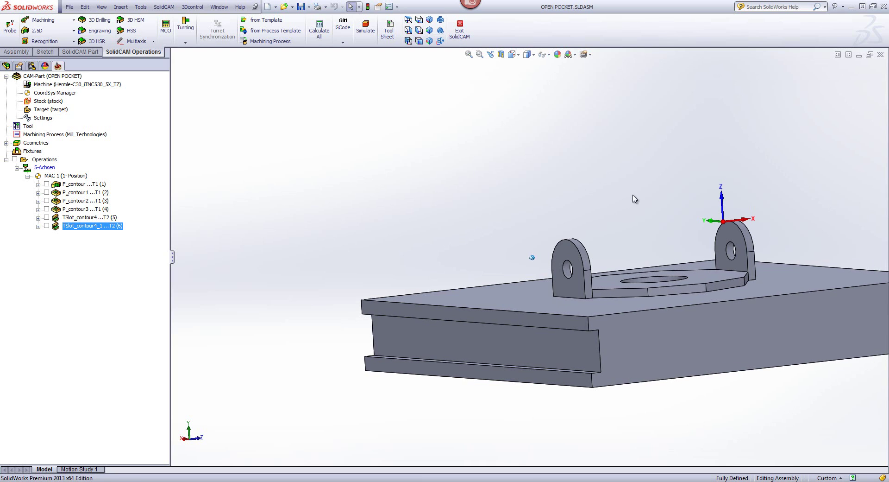
left_click(174, 9)
mouse_move(199, 177)
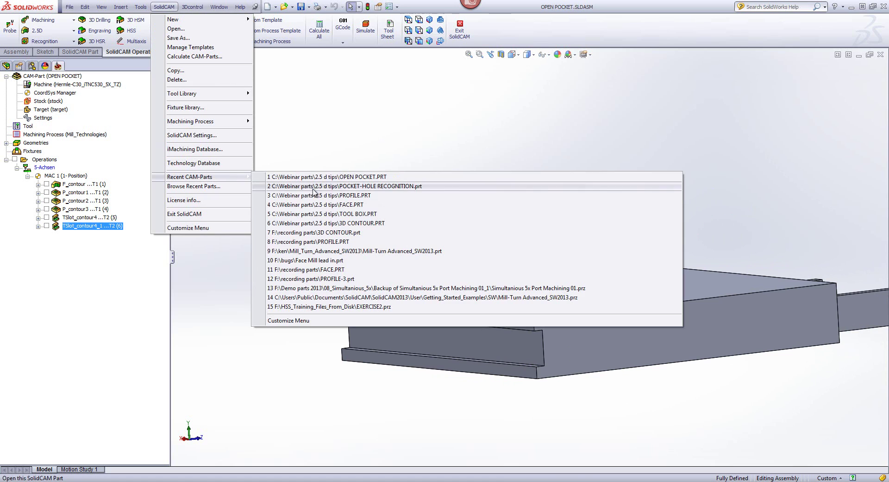
left_click(334, 222)
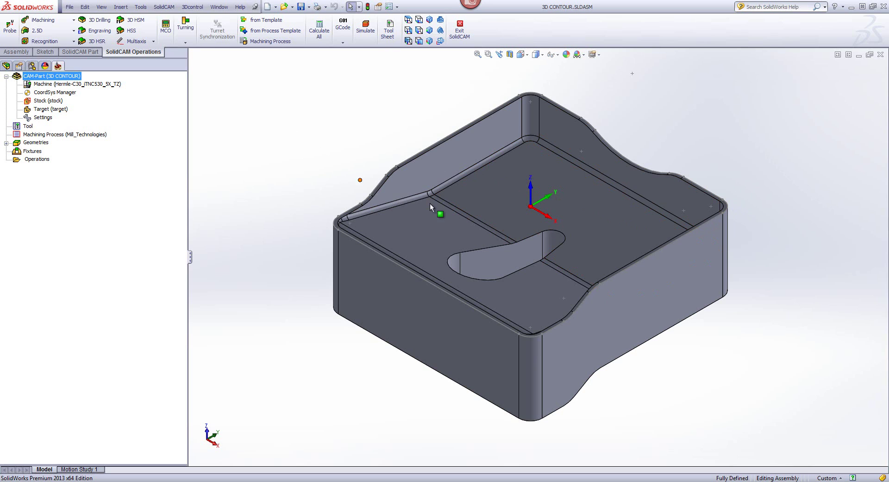
left_click(487, 205)
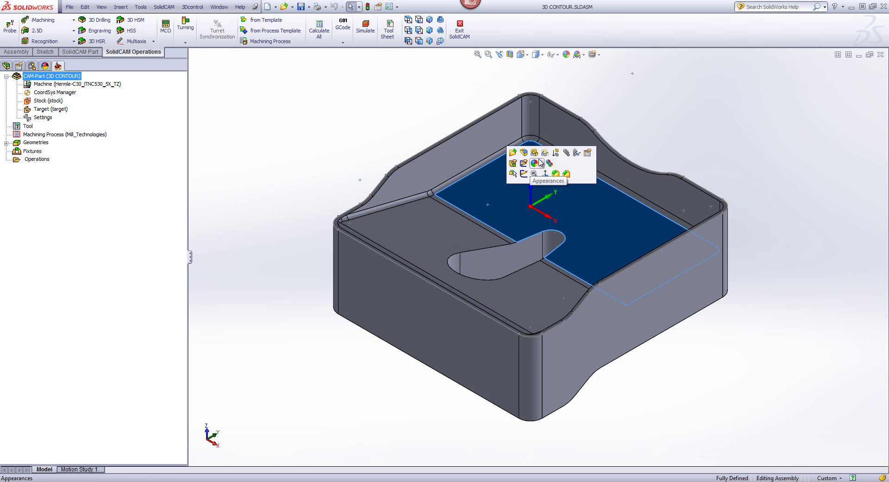
left_click(535, 153)
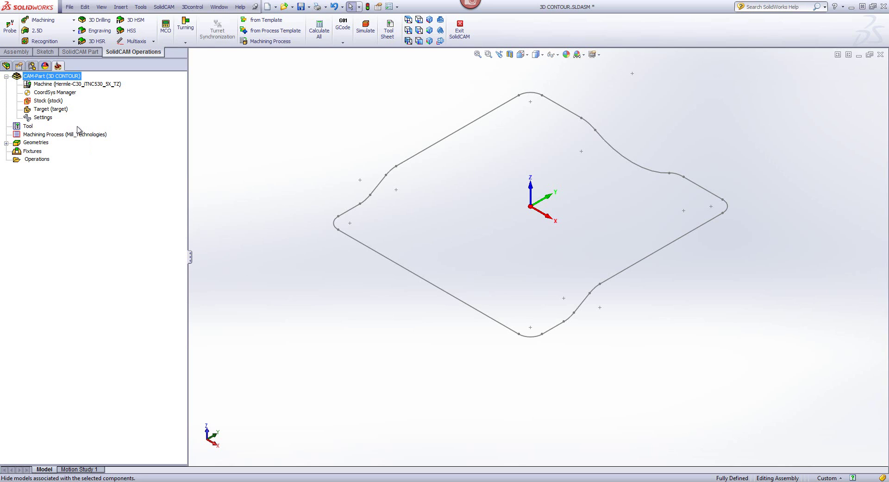
- Add a Contour 3D operation and chain the whole closed sketch from its long 310 mm front line, using the Auto-general option
left_click(48, 32)
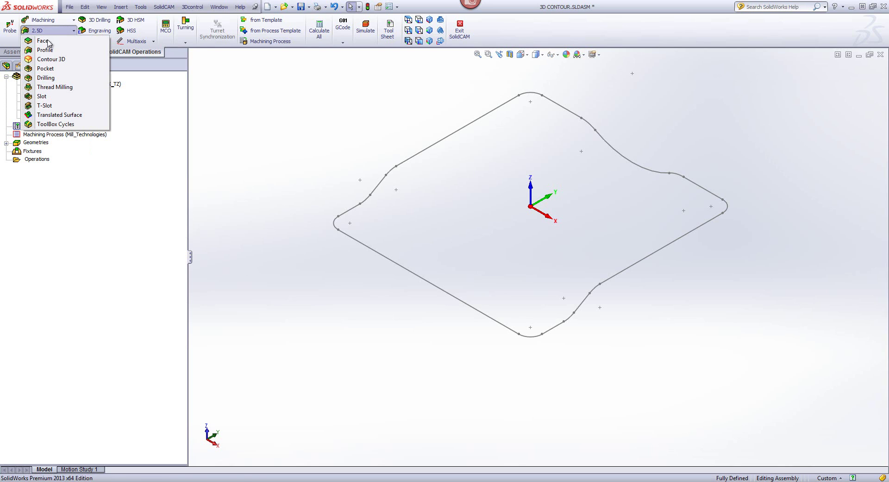
left_click(52, 60)
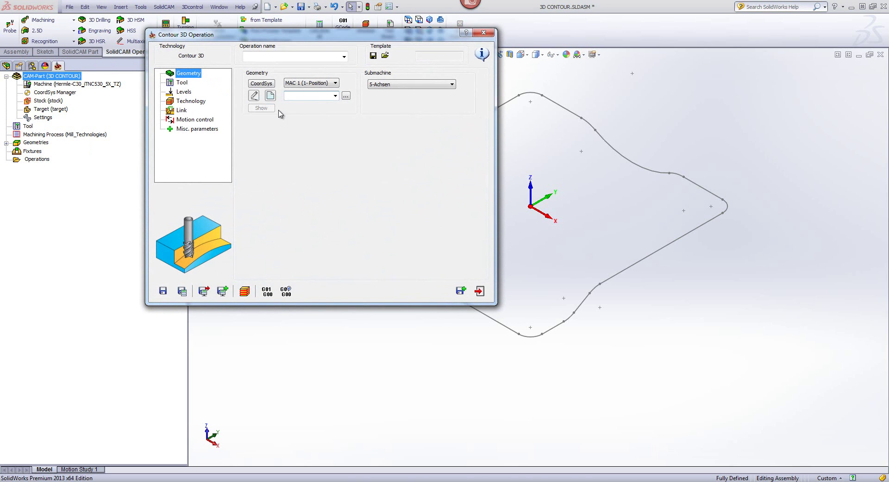
left_click(270, 96)
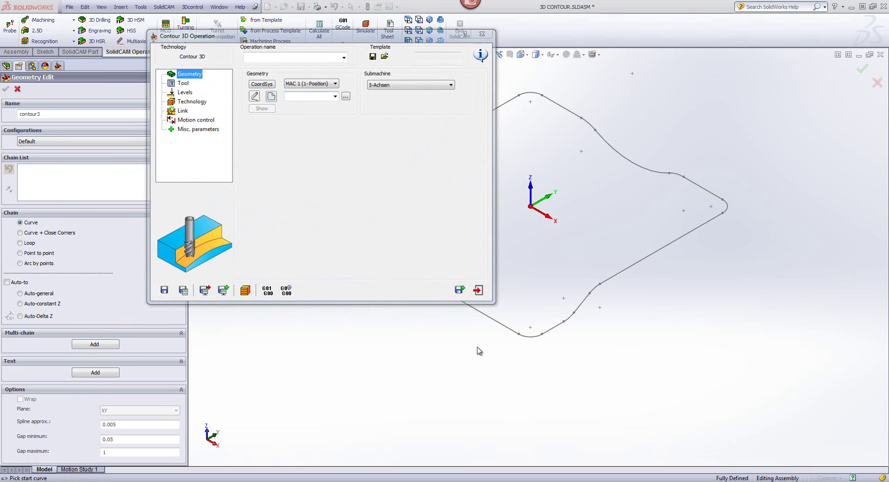
left_click(512, 330)
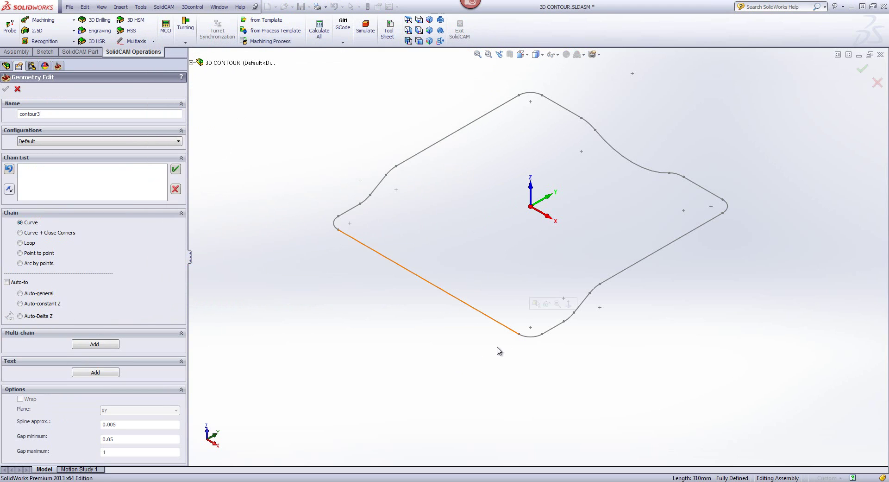
left_click(9, 190)
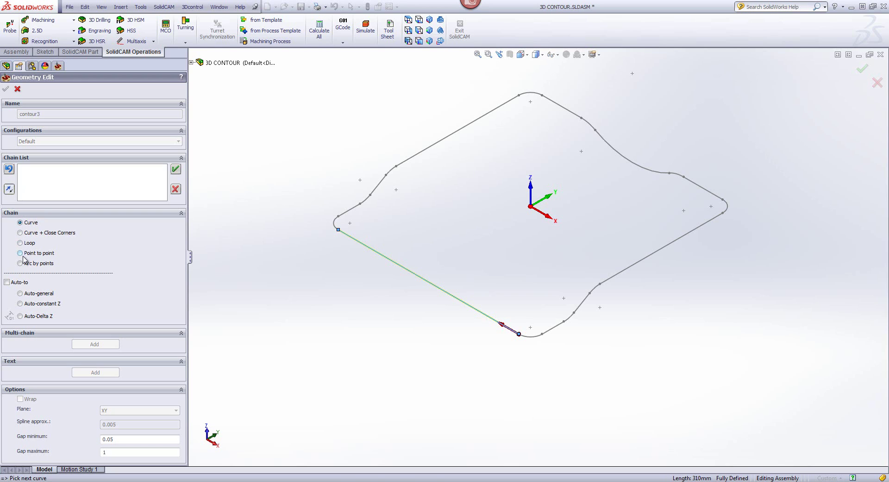
left_click(20, 303)
left_click(20, 293)
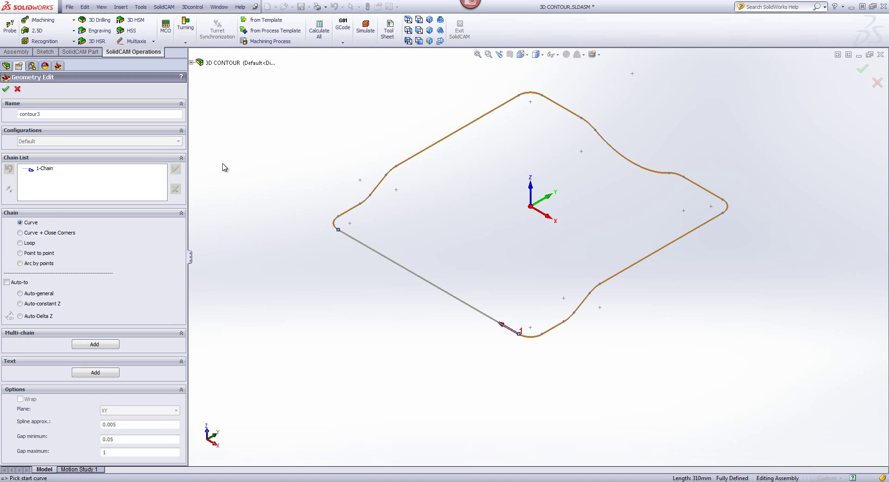
- Accept the chained contour geometry and show the hidden DesignModel again, keeping the Contour 3D operation dialog clear of the part
left_click(6, 89)
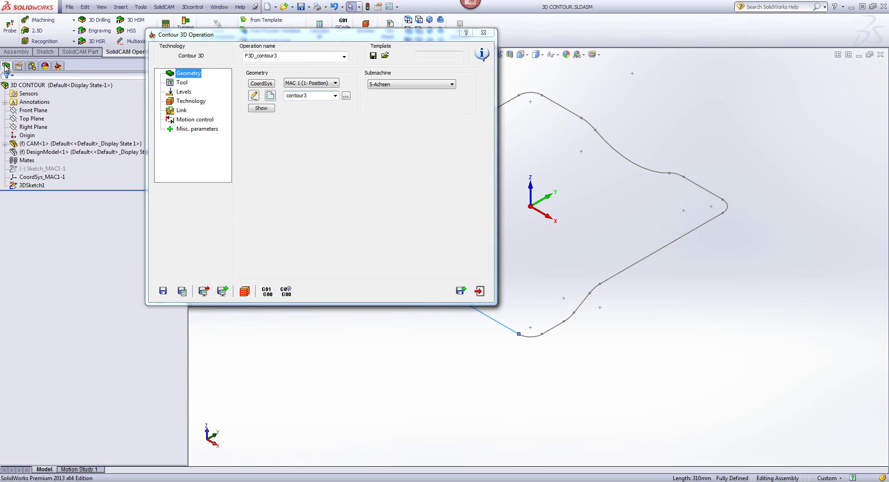
left_click(37, 151)
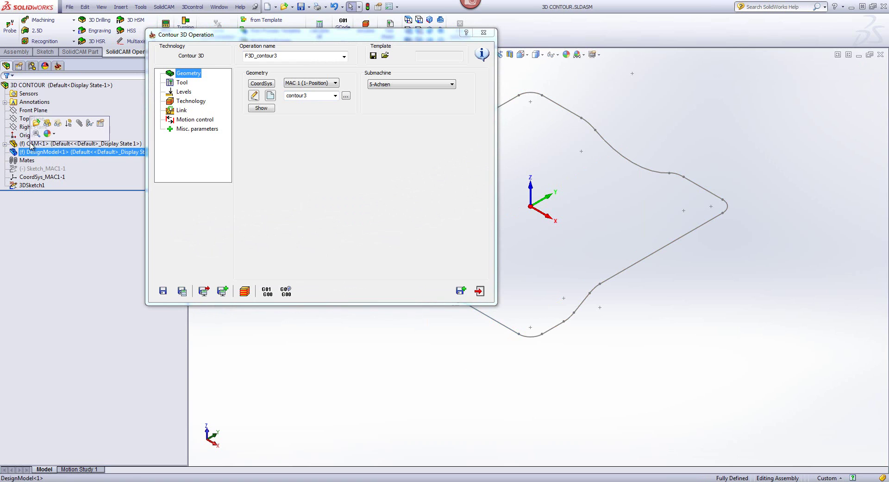
left_click(47, 123)
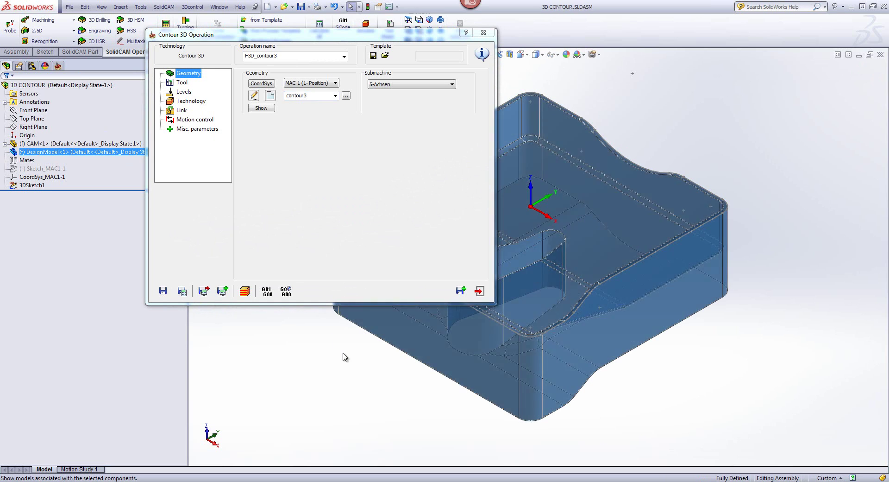
left_click_drag(310, 35, 255, 66)
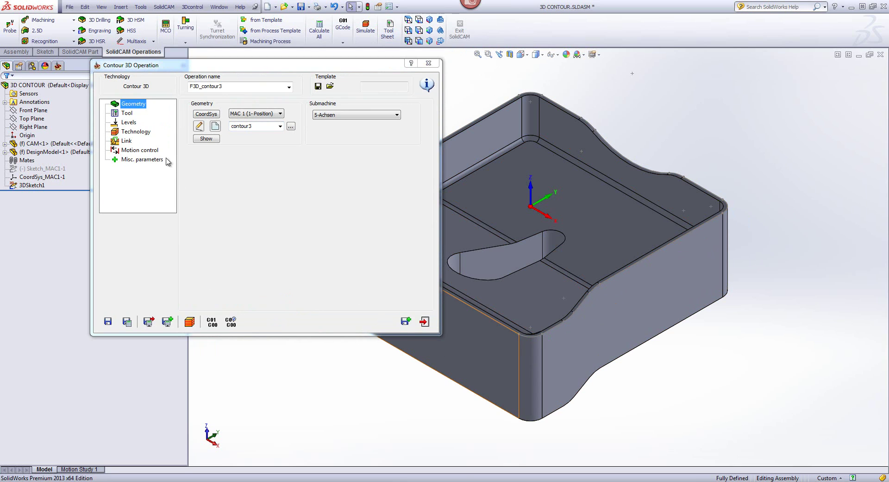
- Assign tool number 4, the chamfer mill, to the Contour 3D operation
left_click(127, 113)
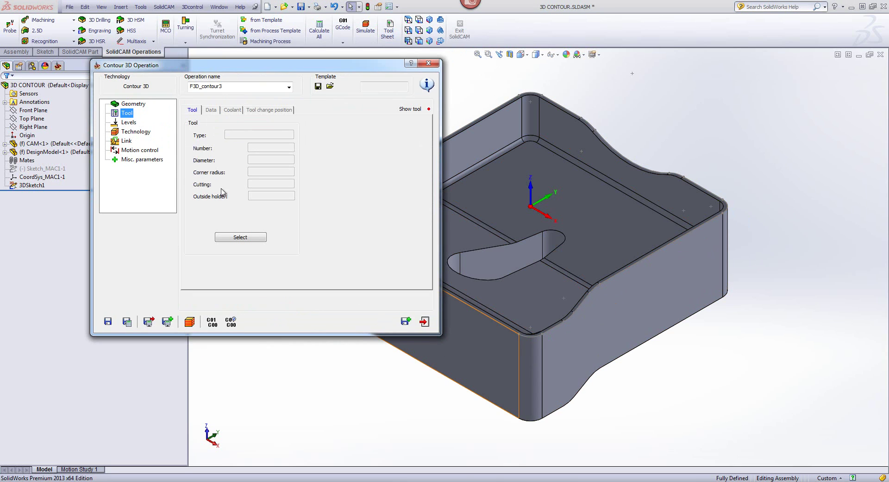
left_click(251, 238)
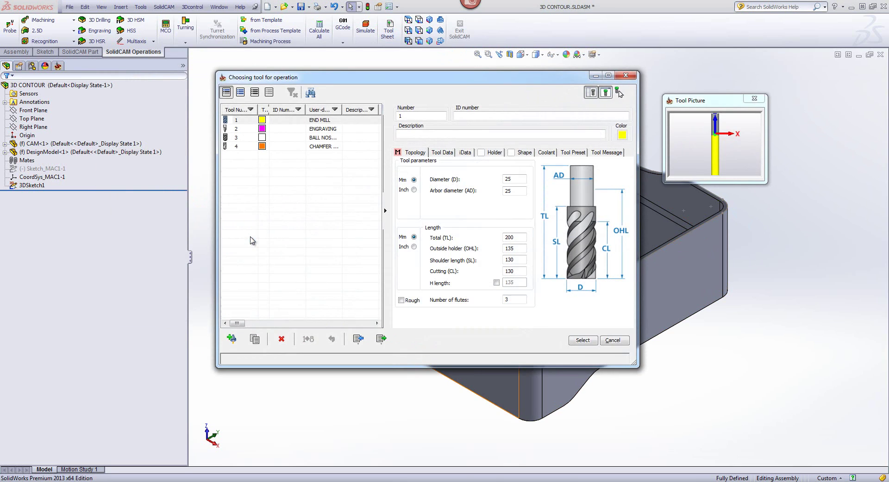
left_click(269, 146)
left_click(580, 340)
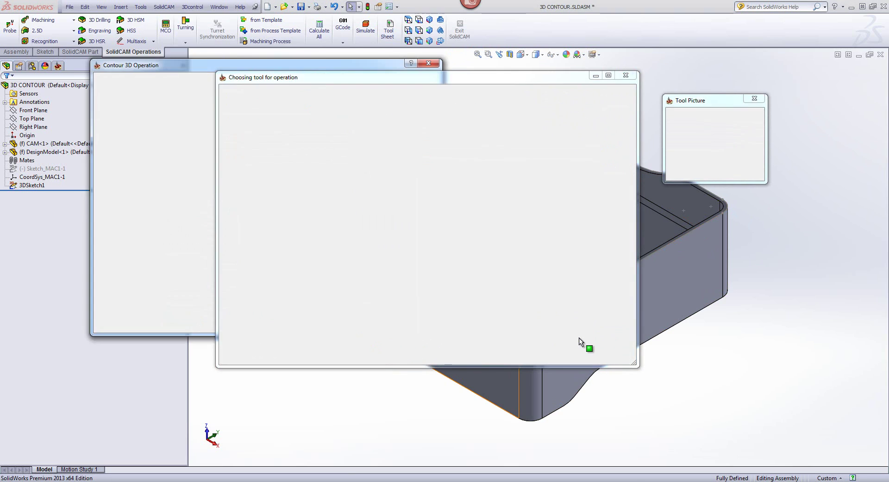
- Set the tool side to Left and enable the Finish and Chamfer options in the operation's technology settings
left_click(129, 123)
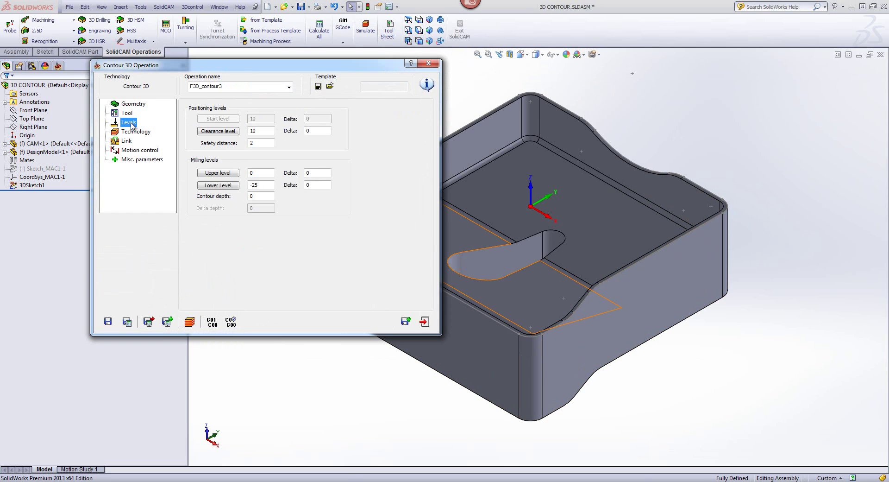
left_click(132, 132)
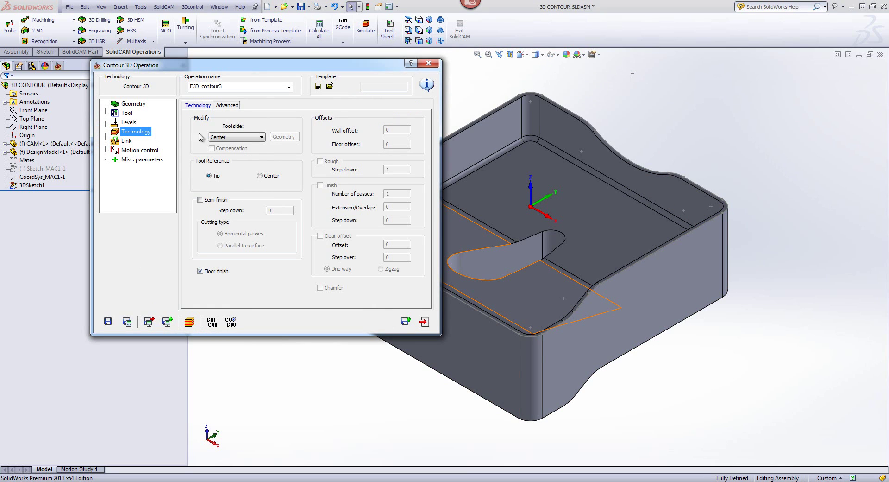
left_click(237, 137)
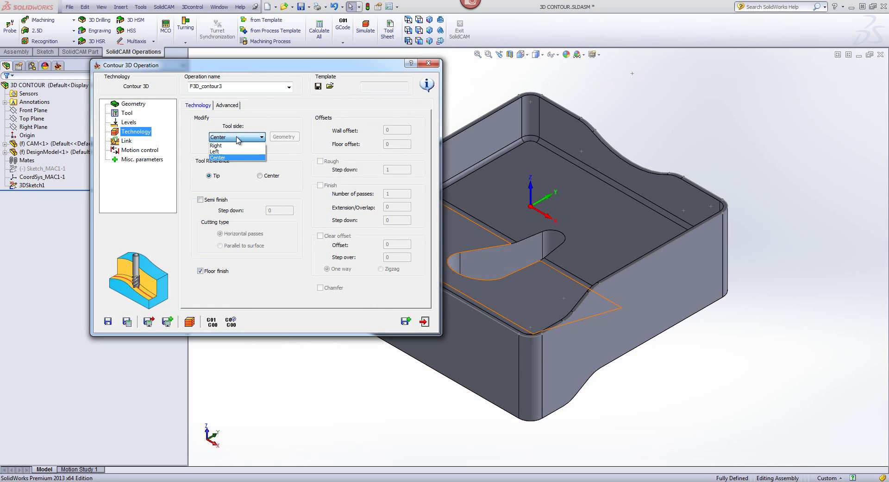
left_click(229, 151)
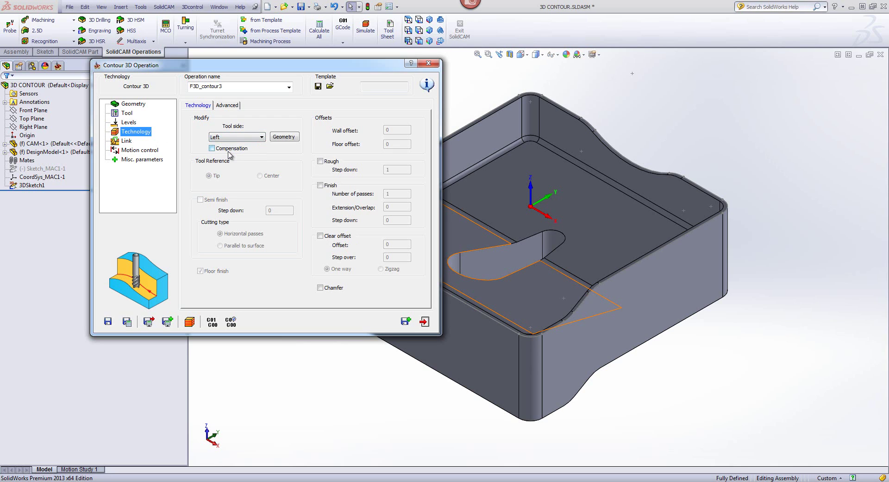
left_click(320, 185)
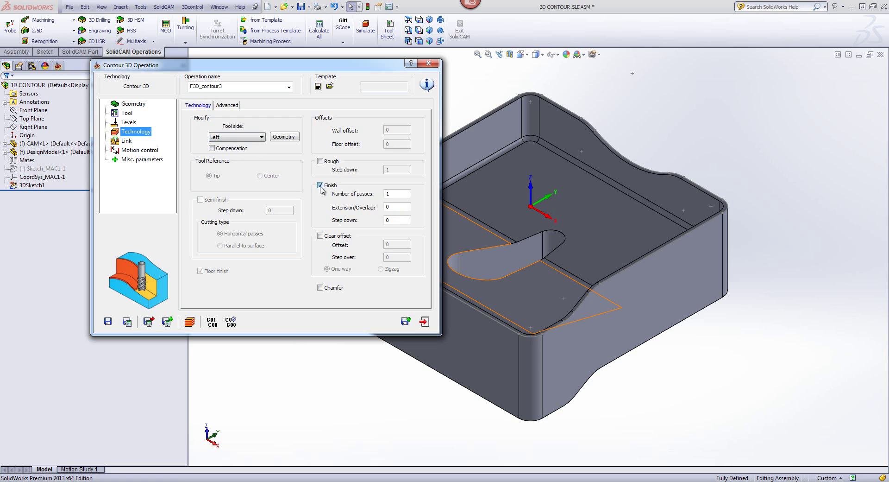
left_click(320, 287)
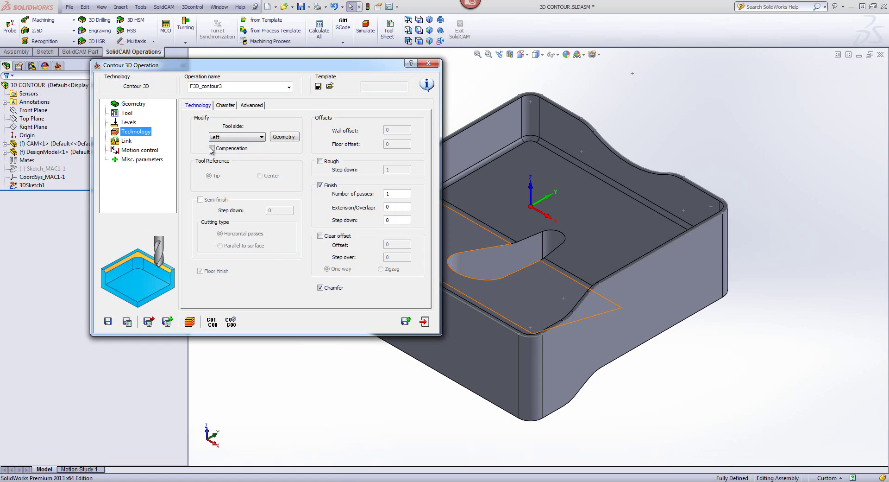
- Set the chamfer cutting diameter to 1 and the milling depth to 0.5
left_click(226, 106)
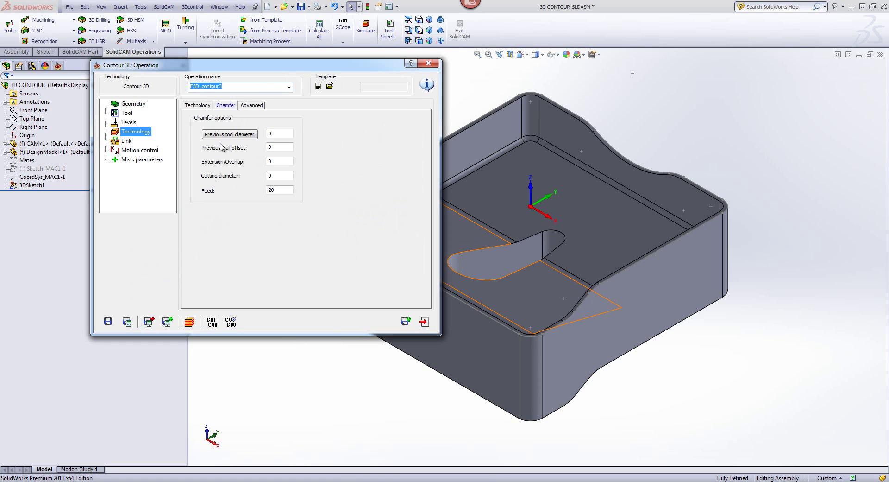
left_click(276, 176)
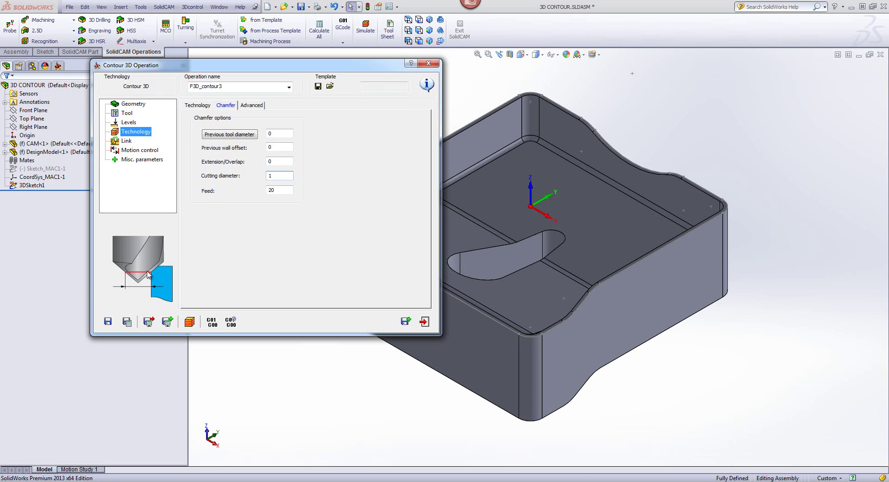
left_click(276, 162)
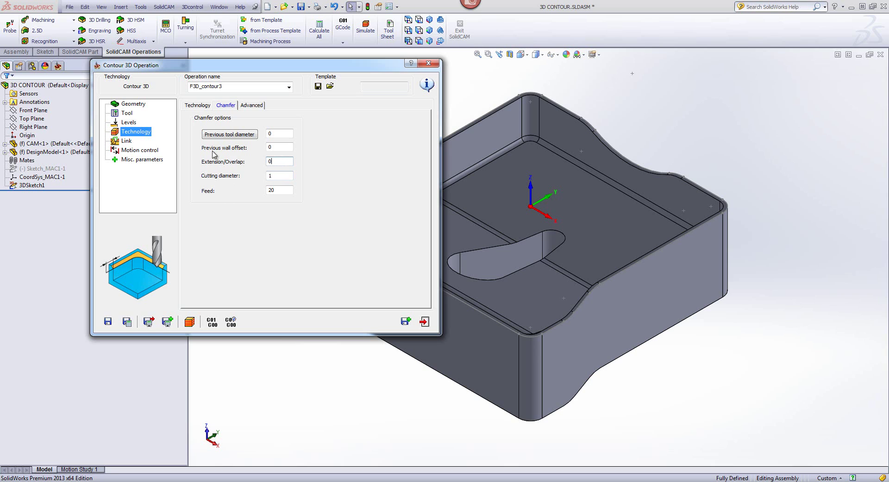
left_click(127, 123)
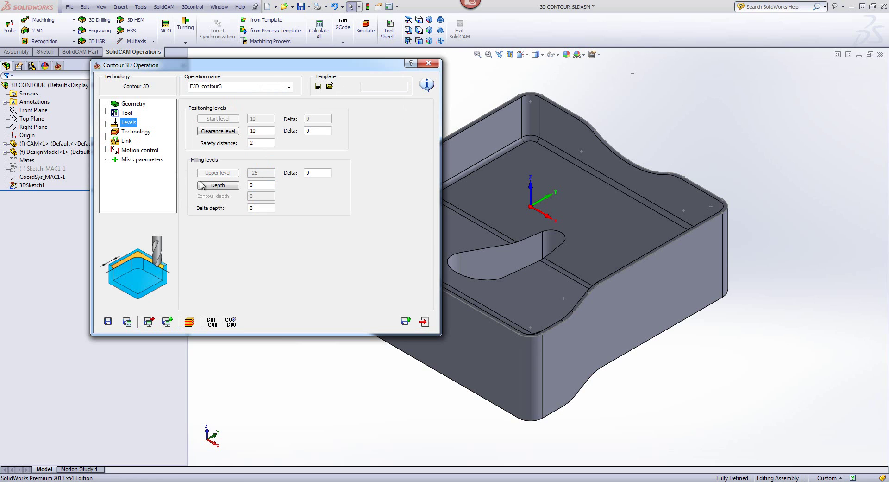
left_click(259, 186)
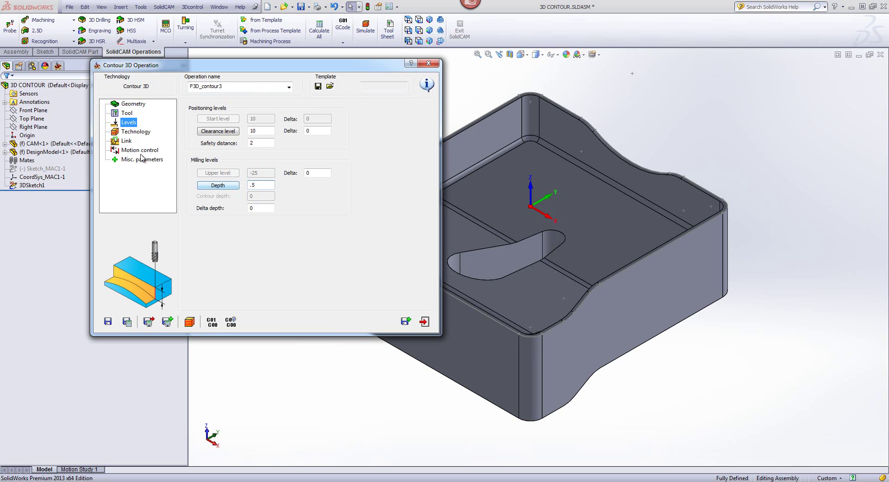
- Use an Arc lead-in for the operation and make the lead-out the same as the lead-in
left_click(126, 141)
left_click(238, 125)
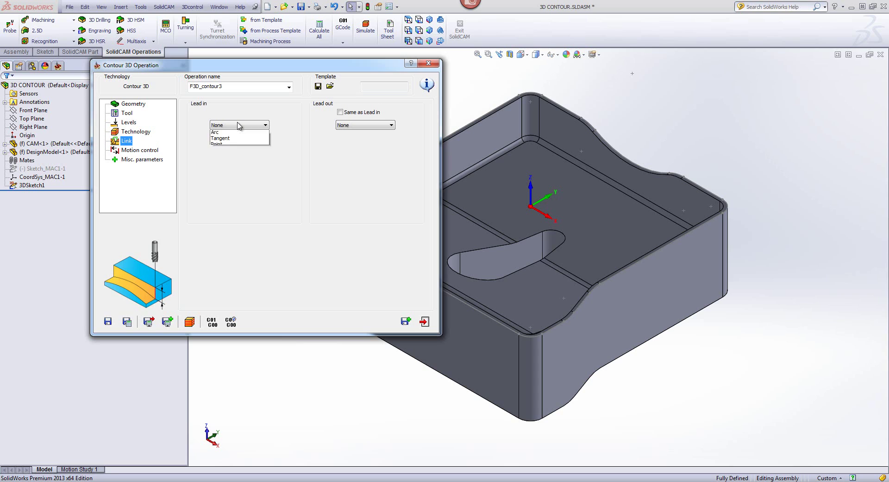
left_click(228, 146)
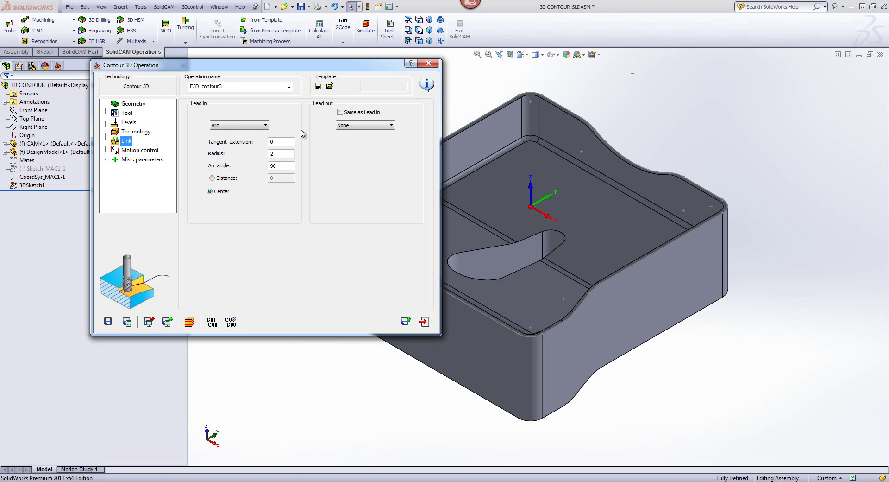
left_click(339, 112)
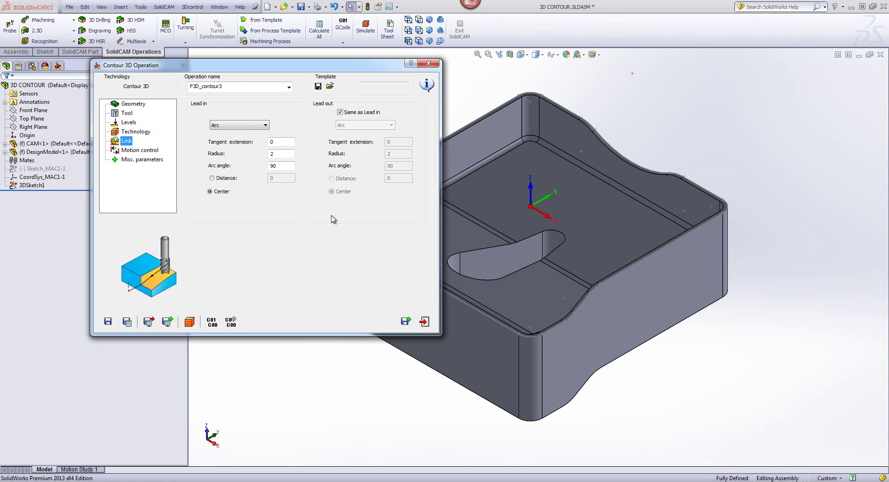
- Open the operation's simulation in SolidVerify and advance the chamfer tool move by move along the front edge
left_click(190, 321)
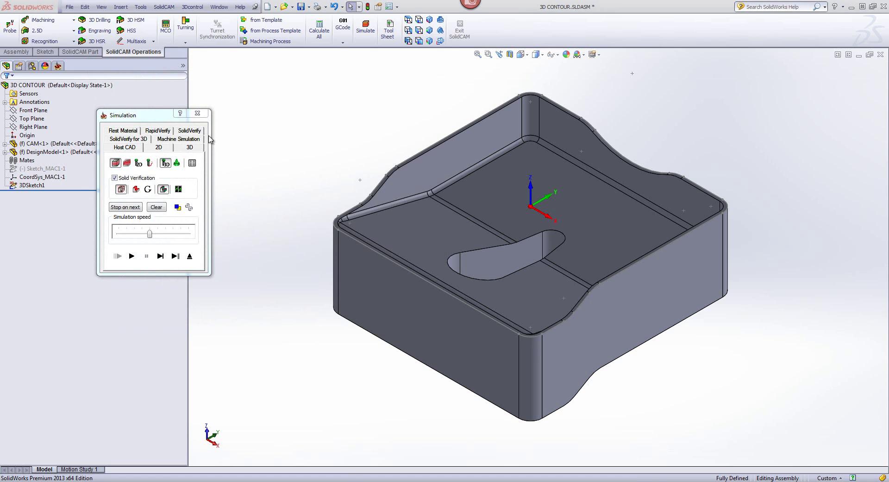
left_click(198, 132)
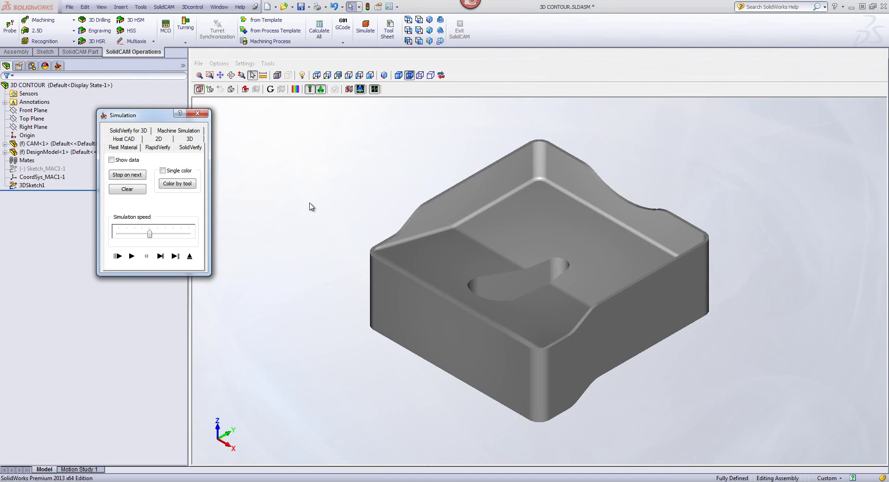
left_click(161, 257)
left_click(164, 257)
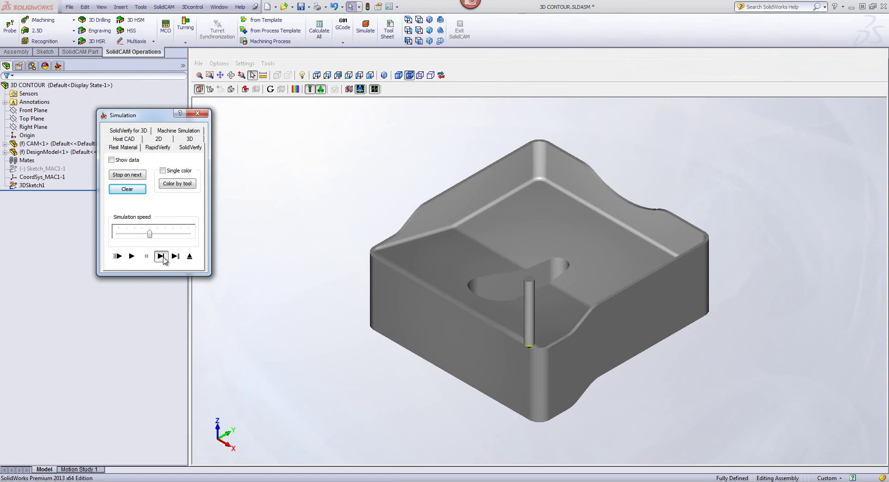
left_click(163, 257)
left_click(163, 258)
left_click(283, 270)
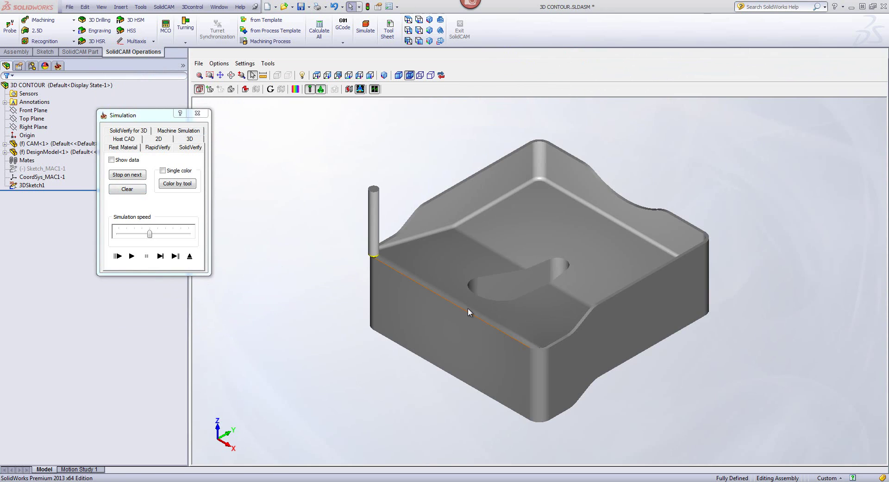
- Examine the chamfer on the front edge up close, play the remaining simulation, and inspect the whole chamfered rim
scroll(469, 310, "up", 3)
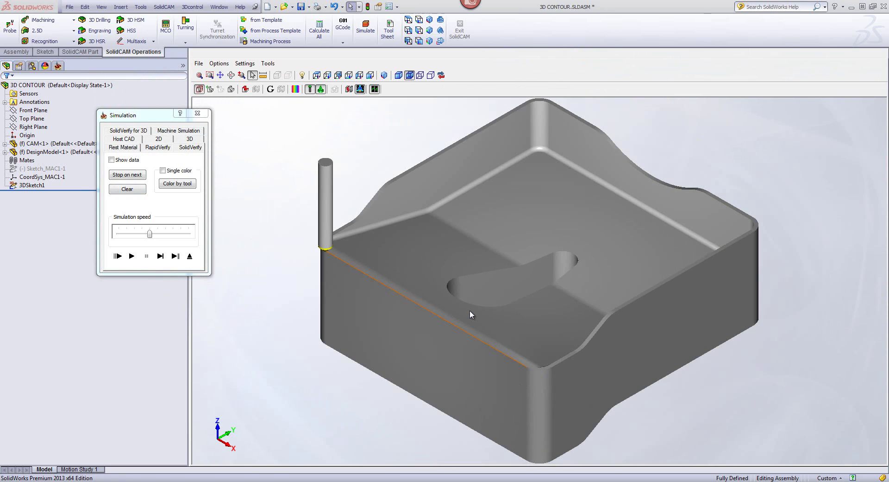
left_click(398, 75)
scroll(291, 393, "up", 5)
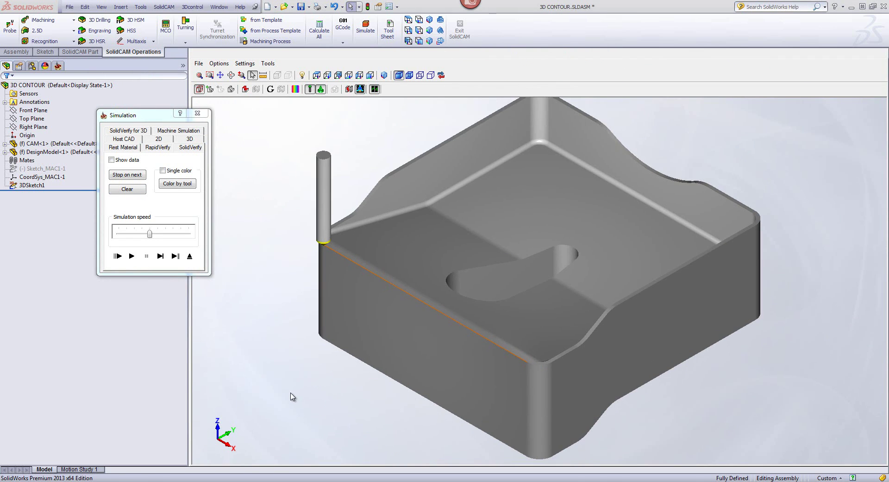
scroll(373, 296, "up", 5)
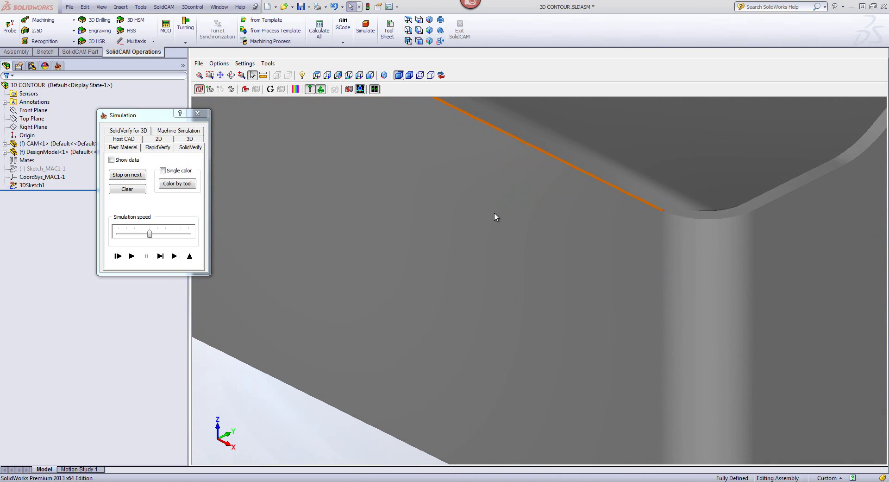
left_click(132, 257)
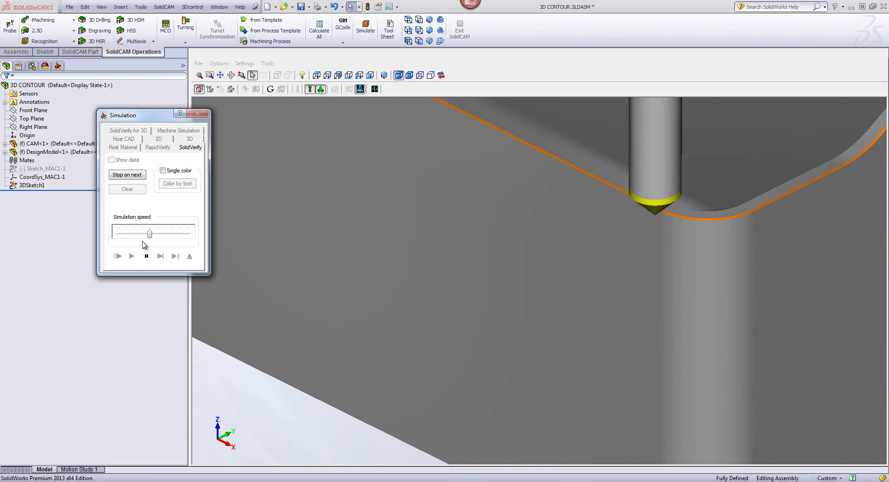
scroll(382, 248, "down", 5)
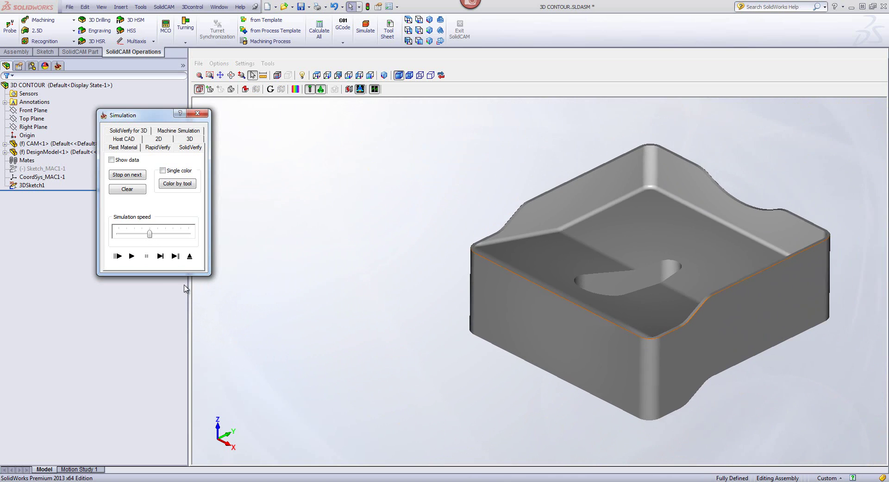
left_click(132, 255)
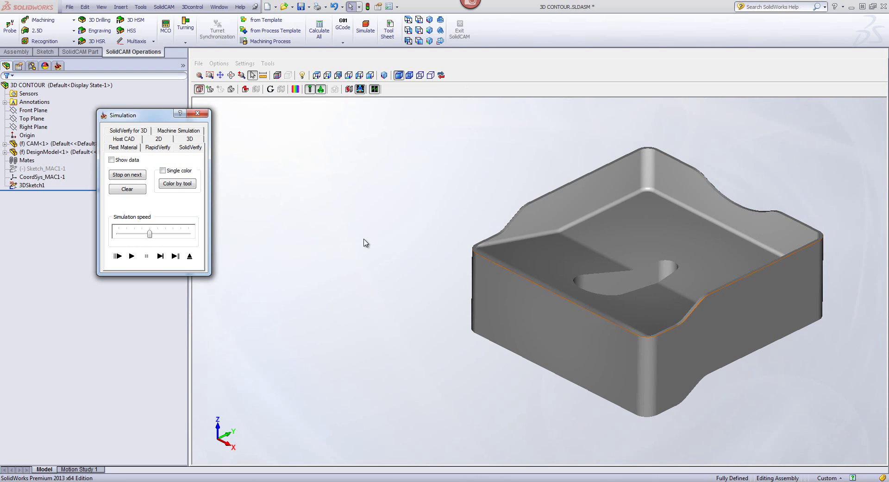
- Close the simulation, exit the Contour 3D operation, and close the 3D CONTOUR part
left_click(189, 255)
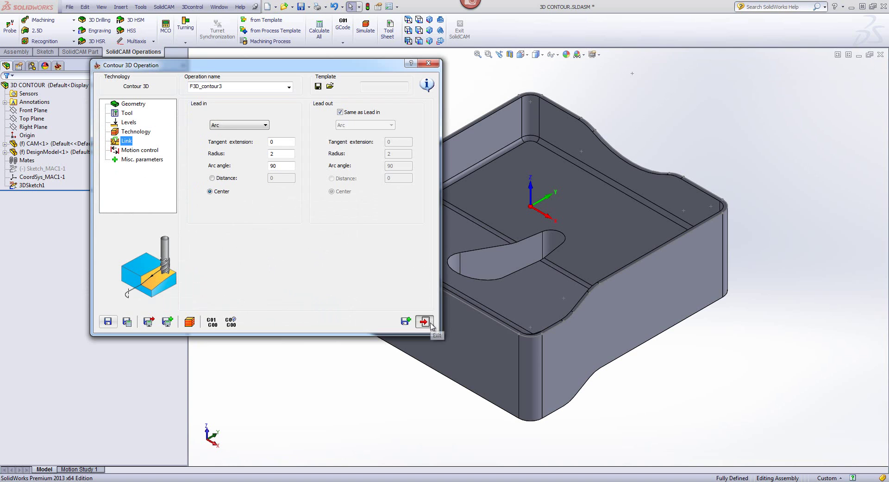
left_click(424, 321)
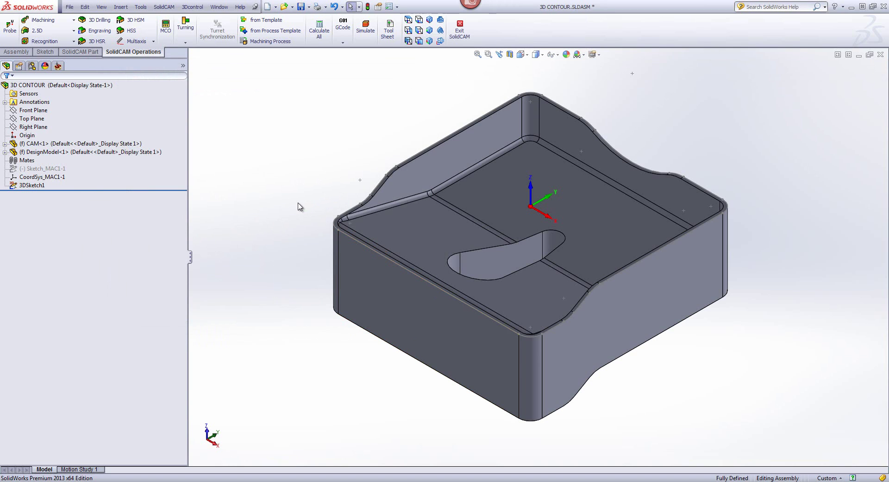
scroll(683, 102, "up", 1)
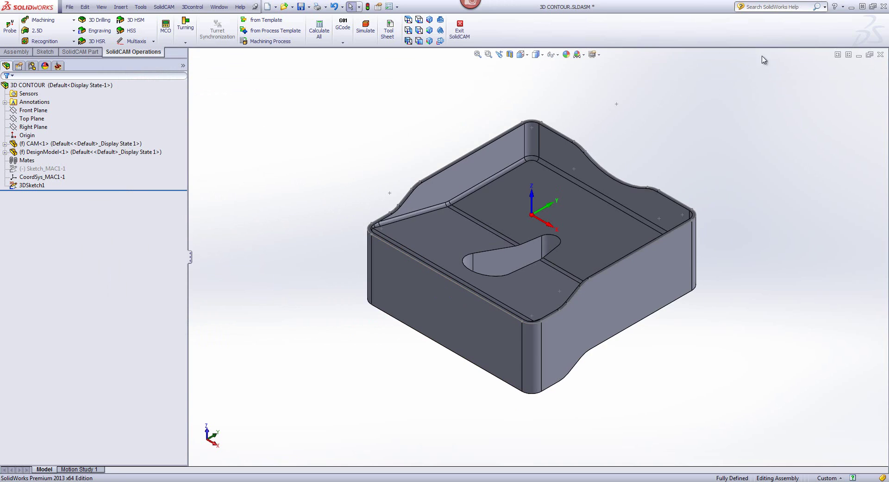
left_click(880, 54)
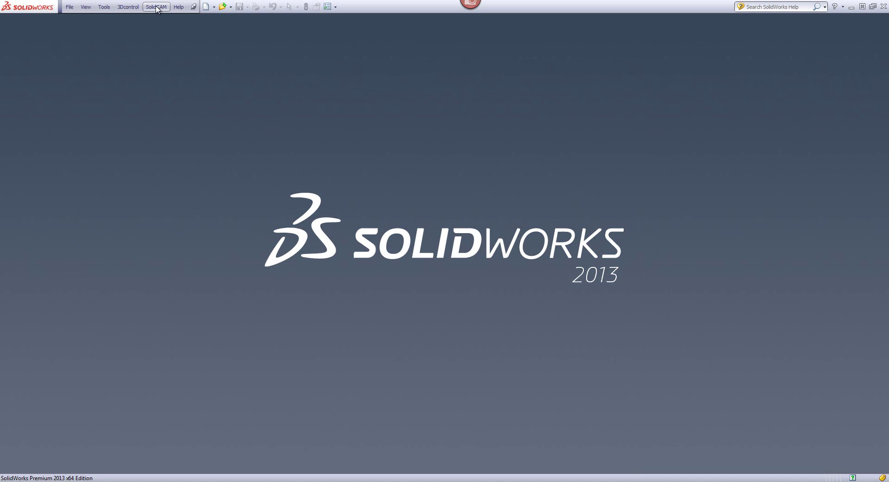
- Open the recent CAM-Part POCKET-HOLE RECOGNITION.prt from the 2.5 d tips folder and bring the whole plate into view
left_click(156, 7)
mouse_move(235, 177)
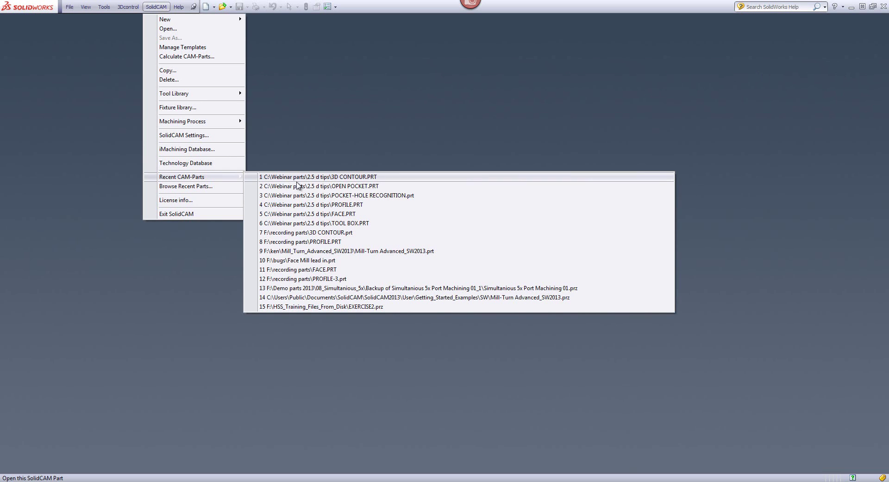
left_click(327, 196)
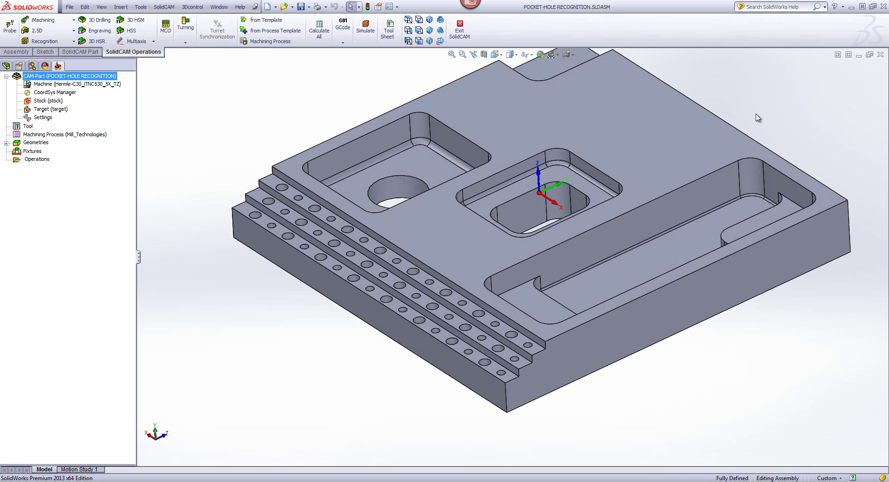
middle_click_drag(758, 115, 754, 112, "ctrl")
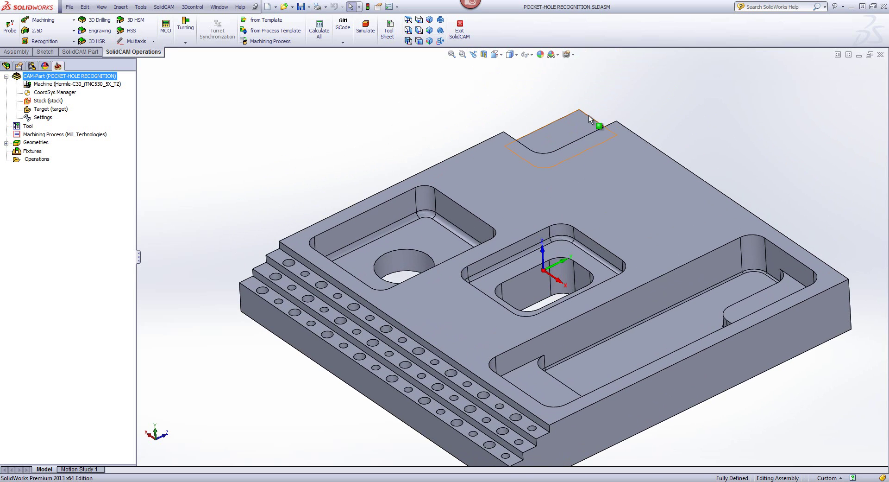
scroll(751, 189, "up", 1)
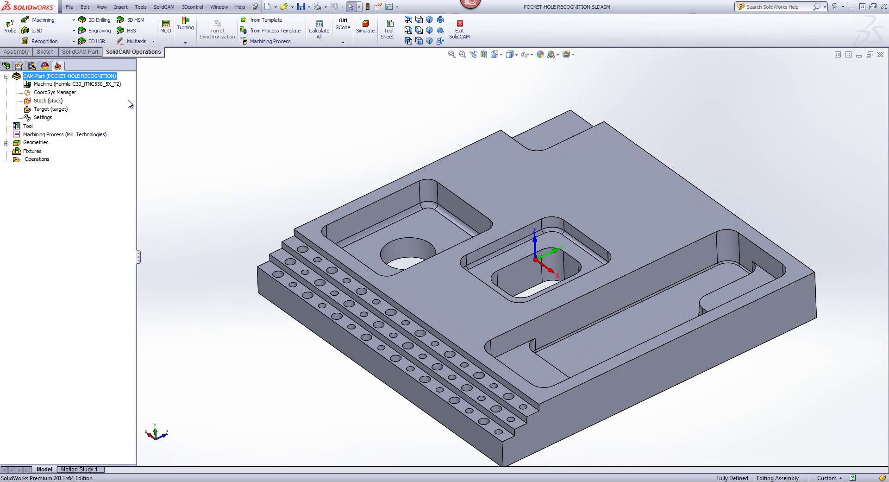
- Add a Pocket Recognition operation and define a new face geometry for it by picking the plate's solid body
left_click(41, 30)
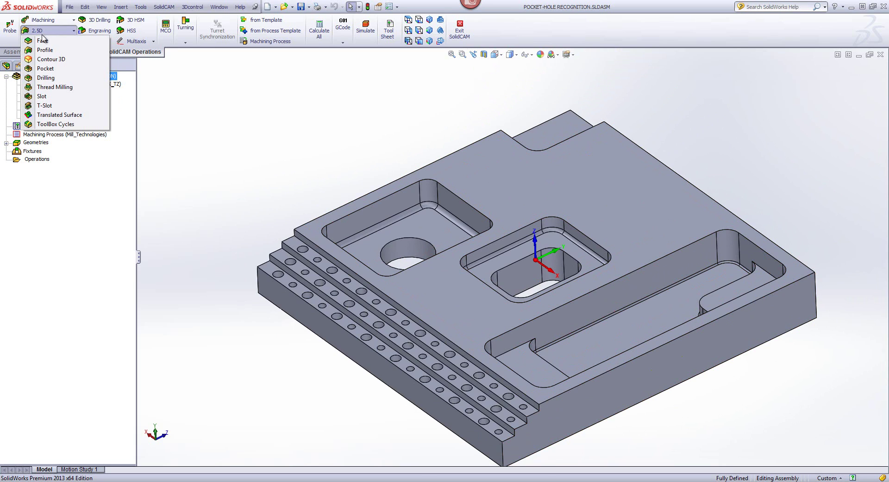
left_click(41, 31)
left_click(36, 42)
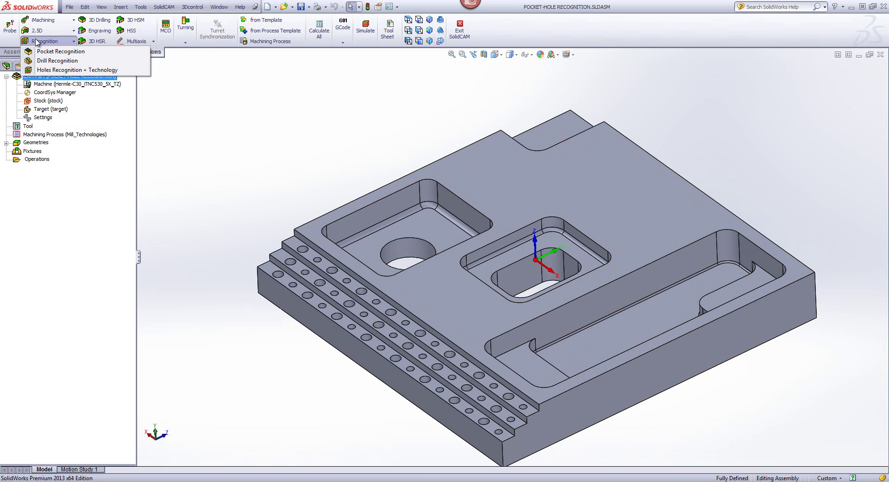
left_click(42, 51)
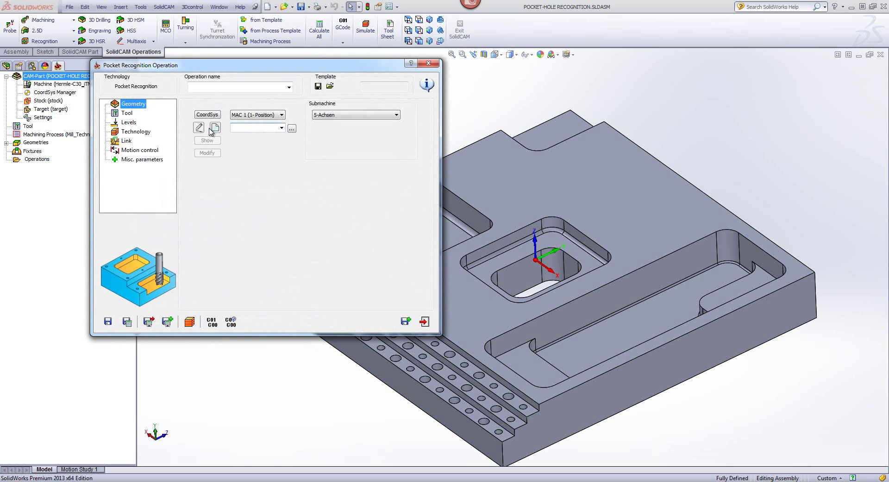
left_click(212, 130)
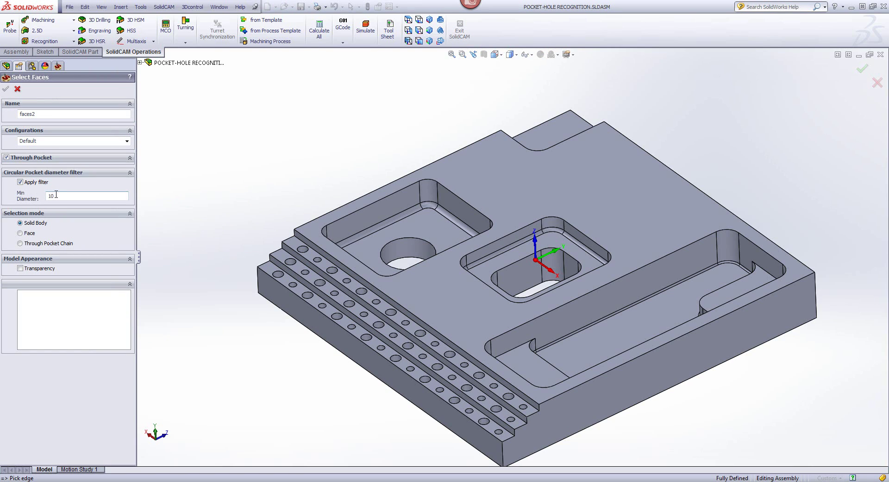
left_click(309, 252)
left_click(487, 179)
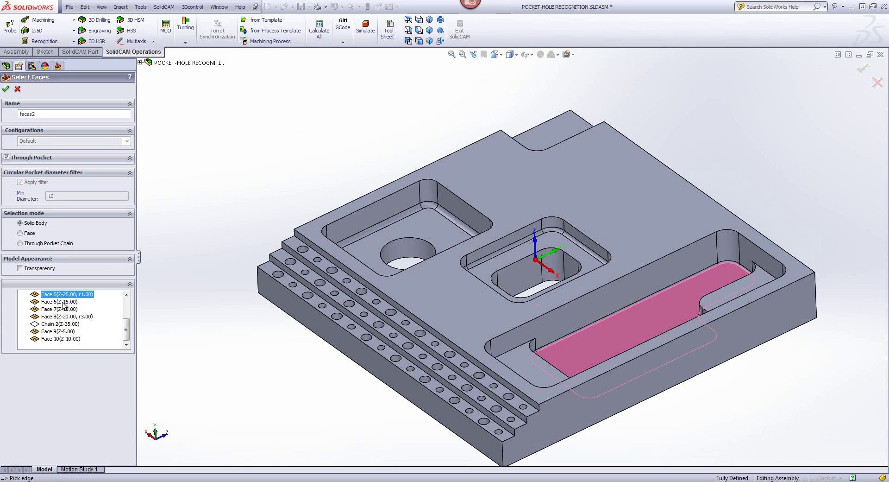
- Check individual recognized faces and the round through-pocket chain on the model, then accept the face geometry
left_click(60, 324)
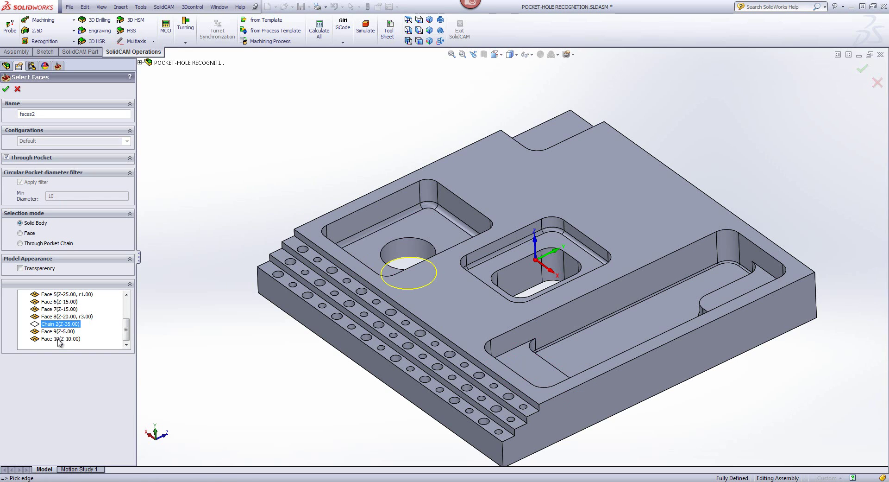
left_click(60, 338)
left_click(63, 295)
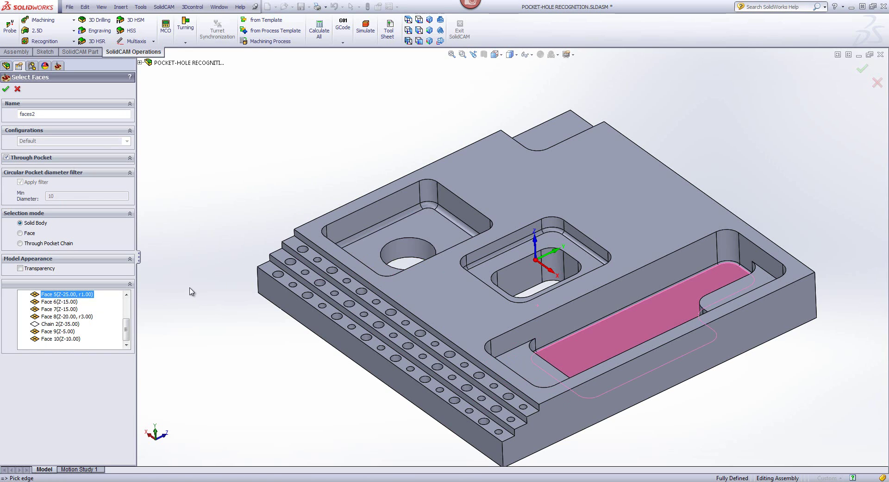
left_click(56, 324)
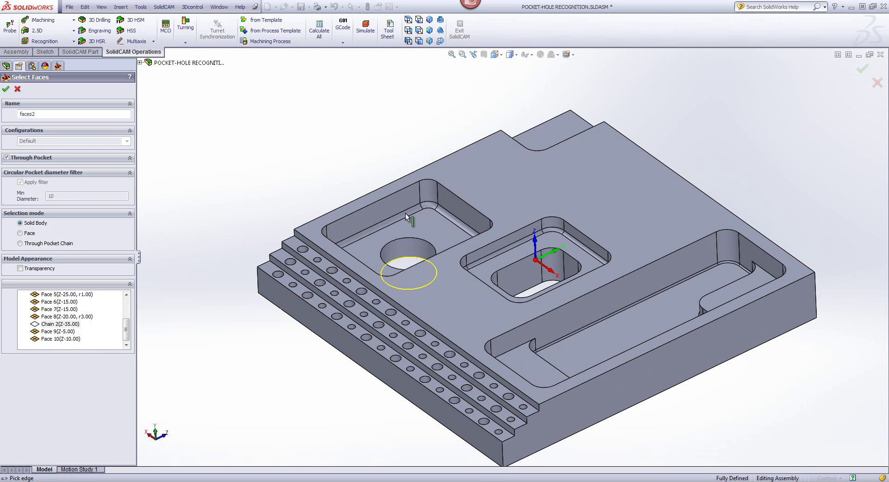
mouse_move(410, 219)
middle_mouse_down()
mouse_move(412, 239)
mouse_move(409, 230)
middle_mouse_up()
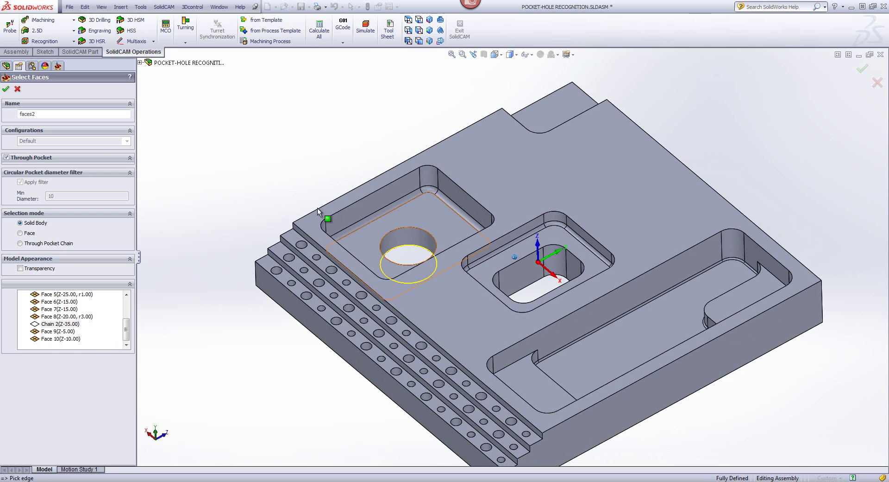
left_click(5, 89)
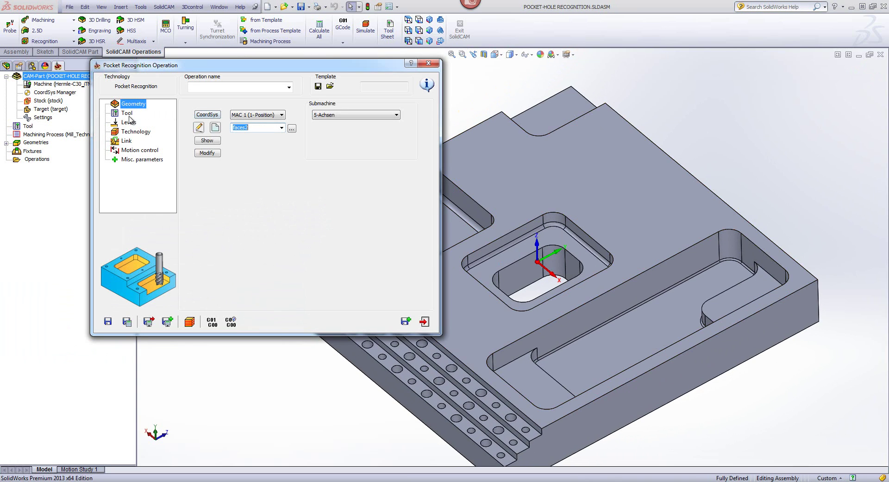
- Assign tool 1, the 12 mm end mill, to the Pocket Recognition operation
left_click(129, 116)
left_click(257, 237)
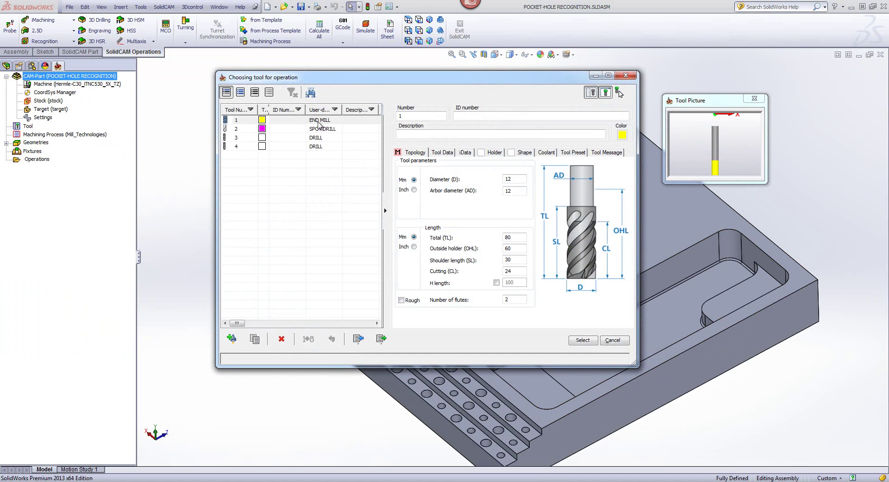
left_click(319, 122)
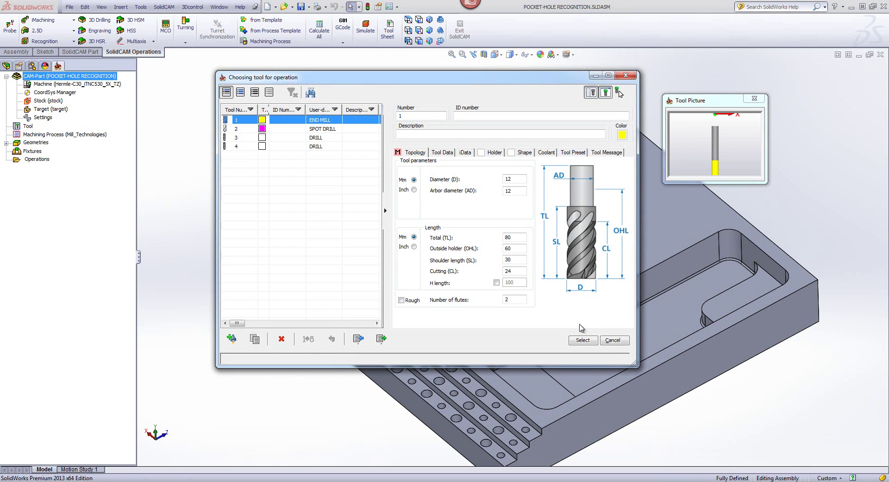
left_click(583, 340)
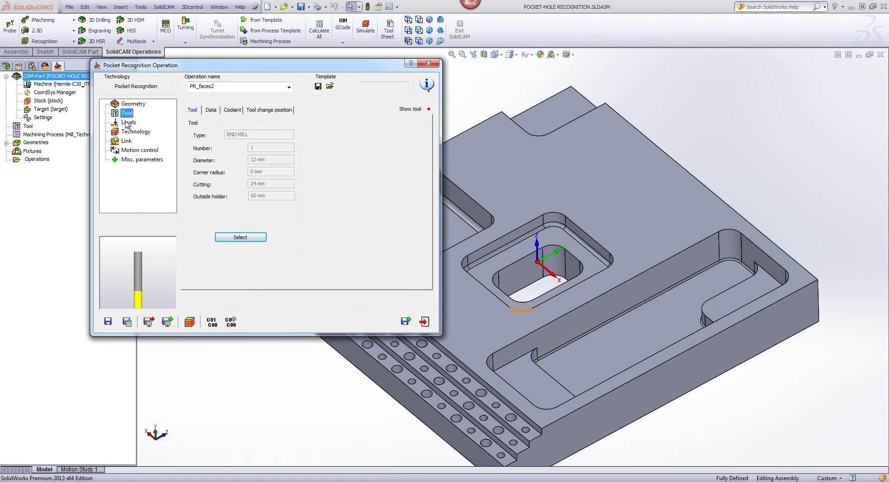
- Modify the operation's geometry to exclude the top faces, inspect the remaining pocket faces, and accept the change
left_click(130, 105)
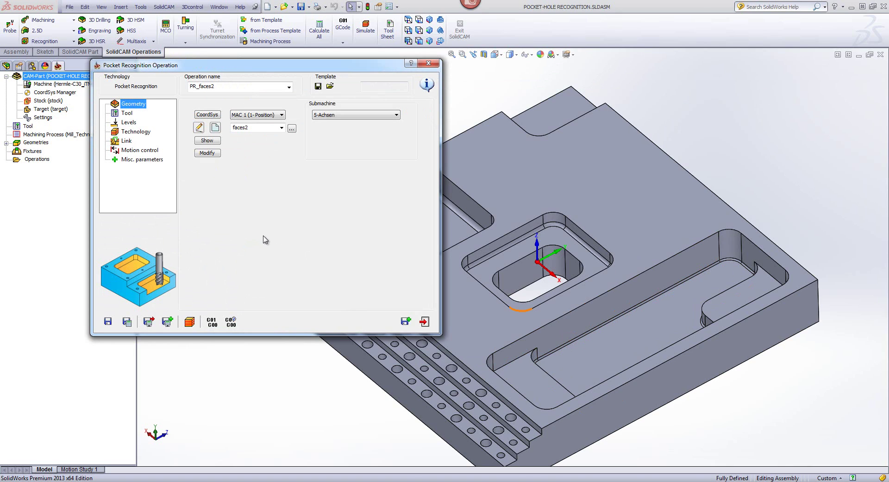
left_click(207, 153)
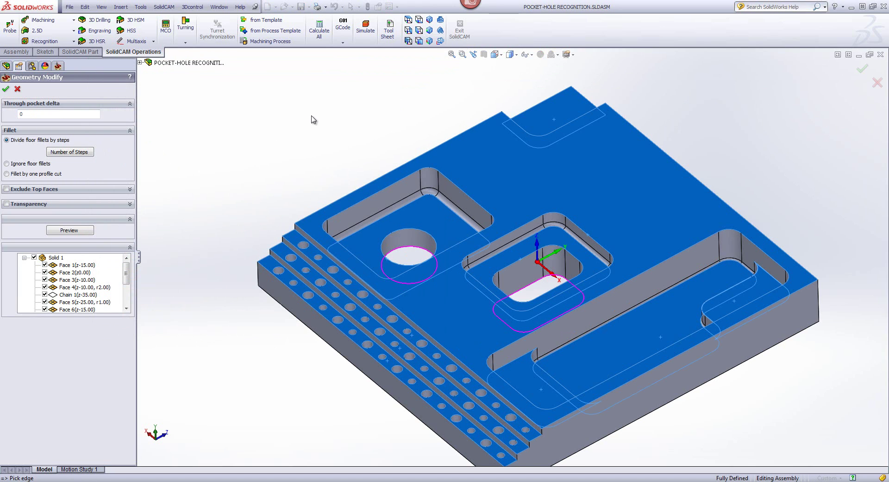
scroll(314, 113, "up", 2)
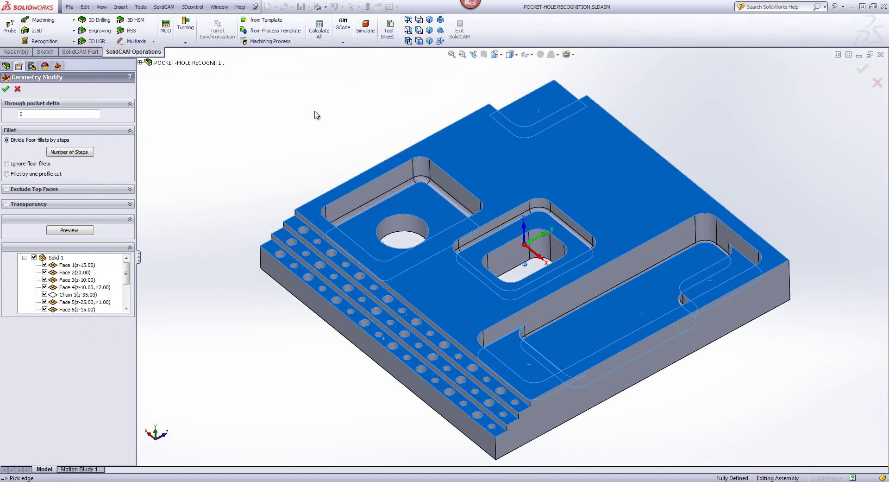
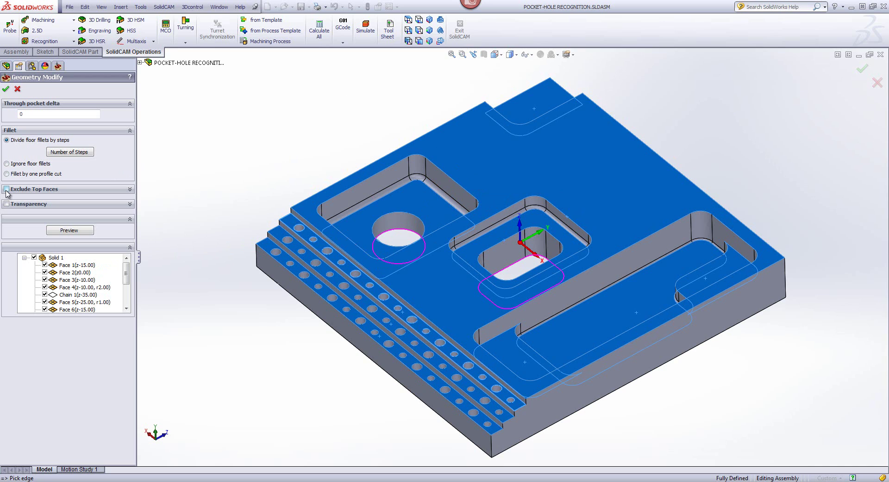
left_click(6, 189)
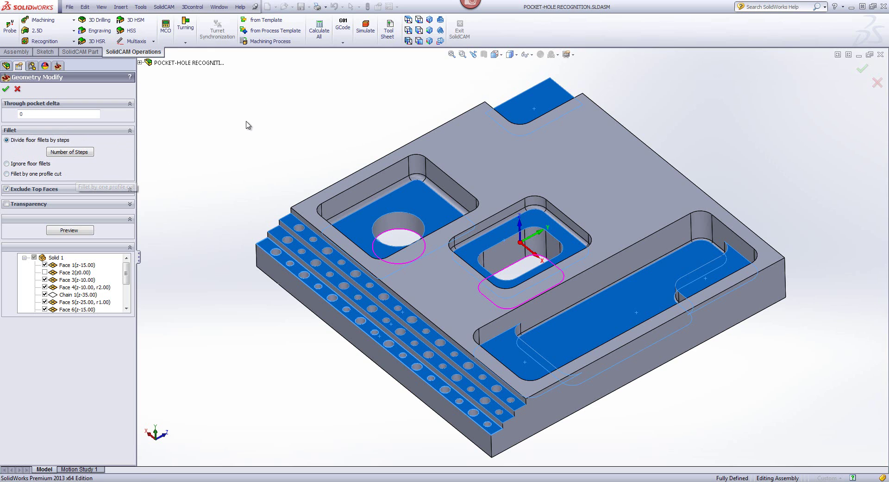
scroll(389, 198, "down", 2)
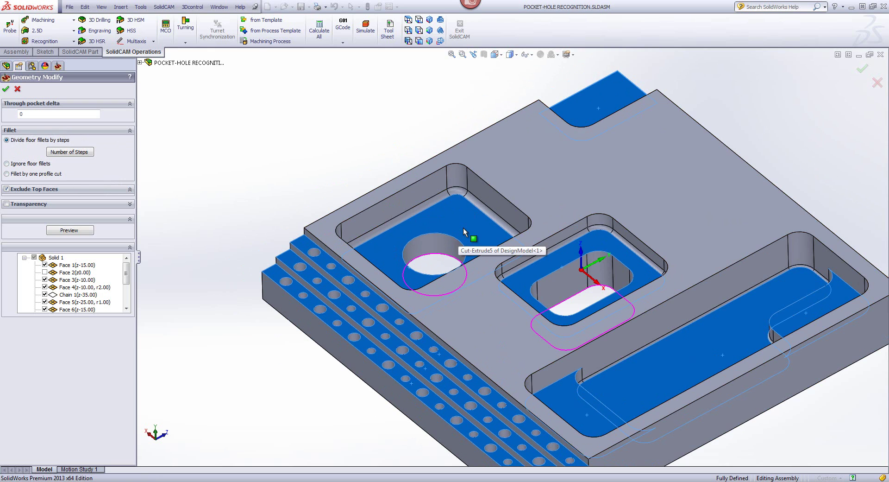
scroll(465, 225, "down", 1)
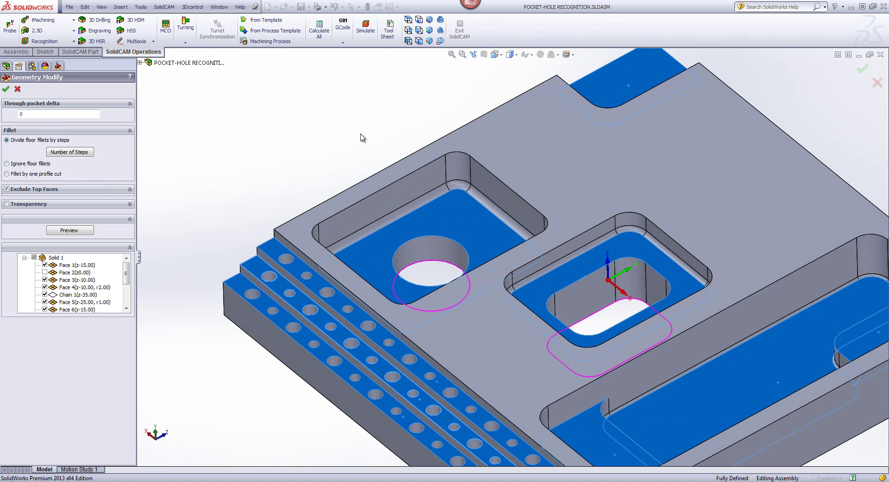
scroll(364, 137, "up", 2)
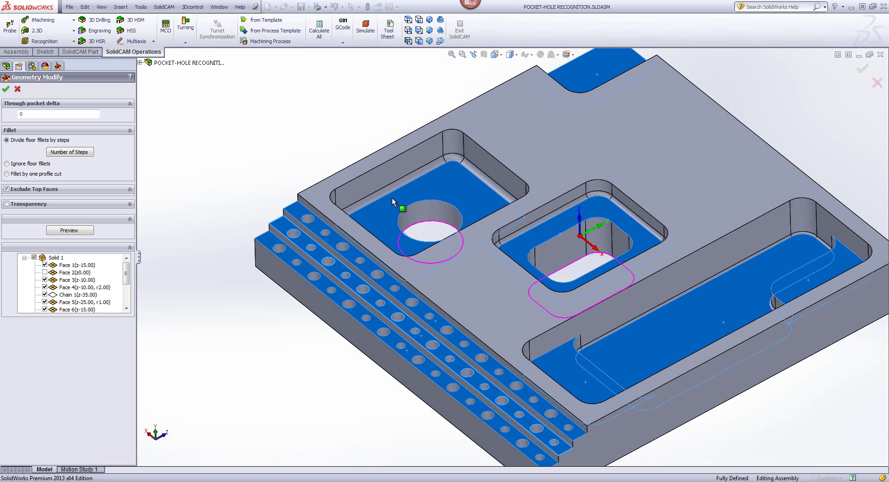
left_click(6, 88)
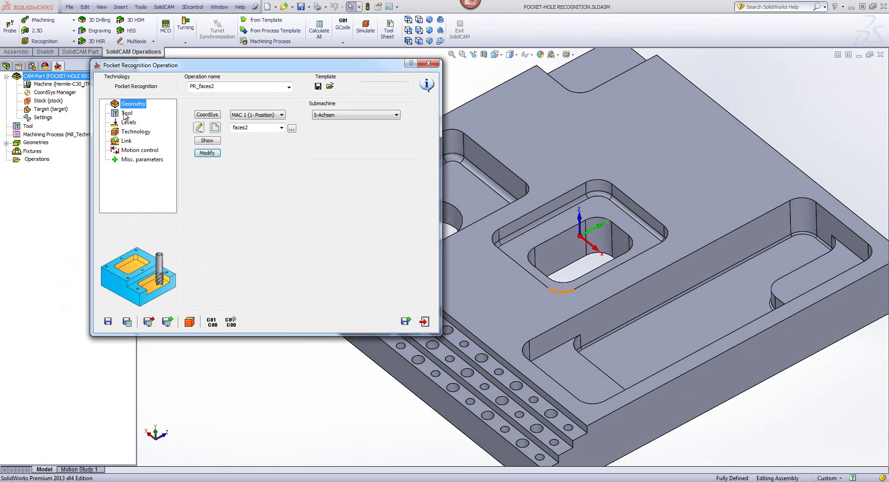
- Review the operation's tool, levels and technology settings, then save and calculate it
left_click(125, 113)
left_click(125, 123)
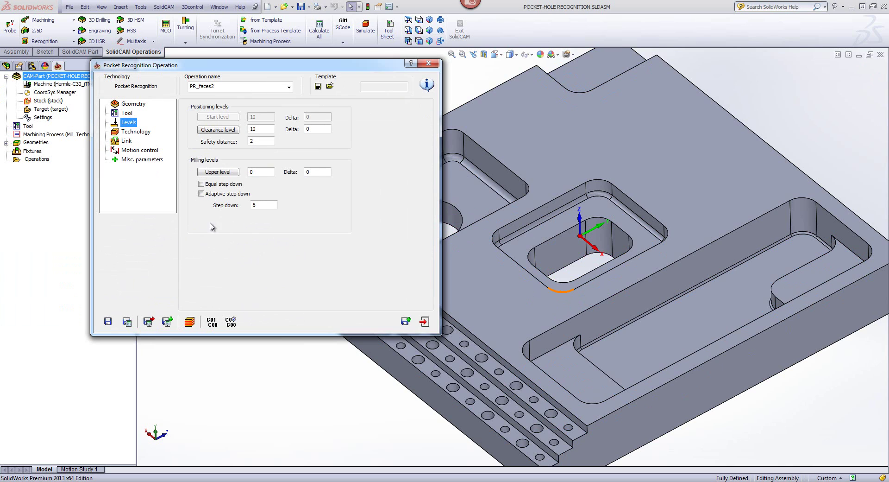
left_click(134, 132)
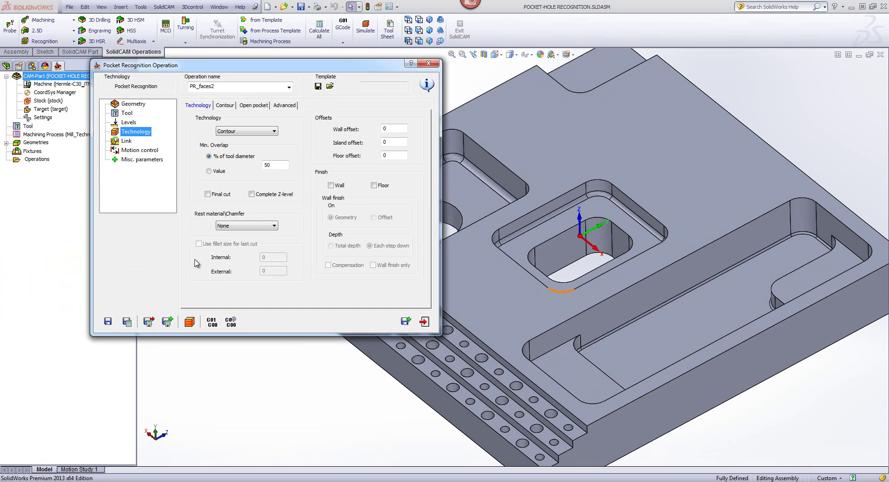
left_click(127, 321)
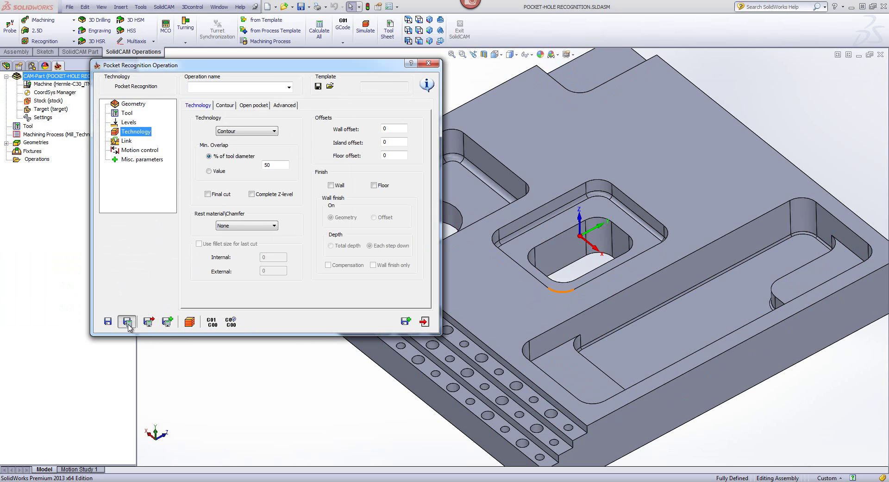
- Simulate the Pocket Recognition operation in Host CAD and then in SolidVerify, and inspect the machined pockets up close
left_click(190, 322)
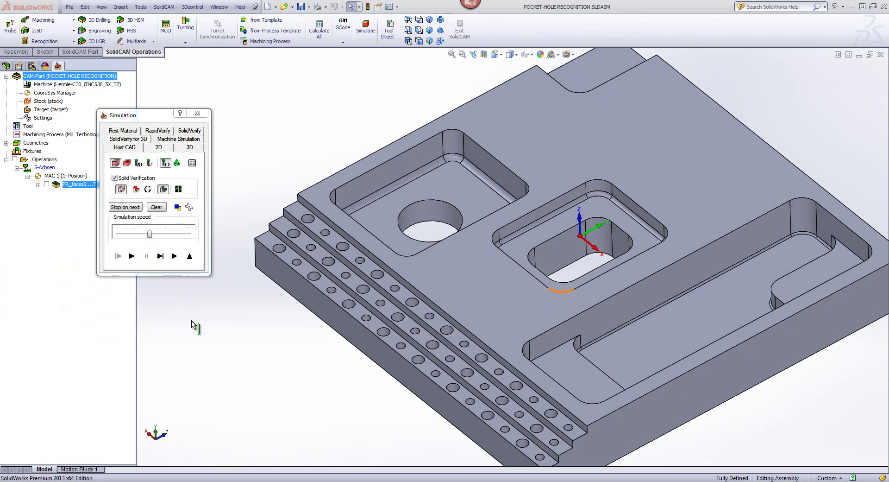
left_click(133, 256)
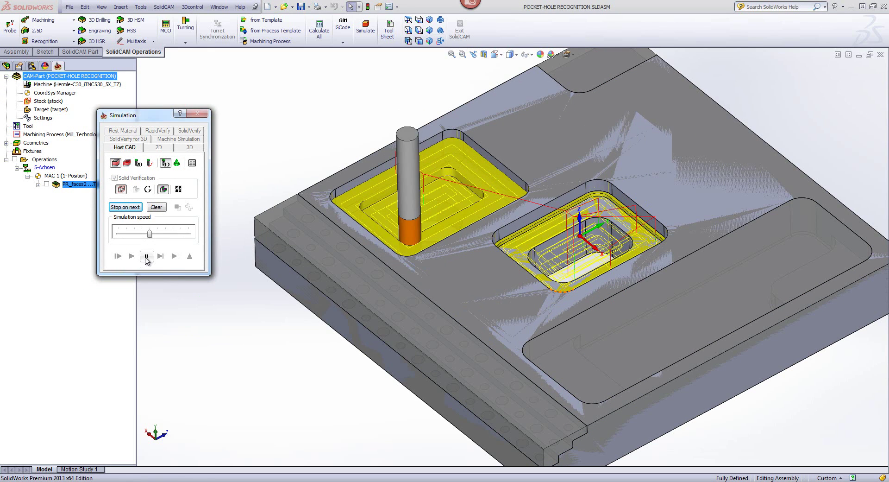
left_click(189, 131)
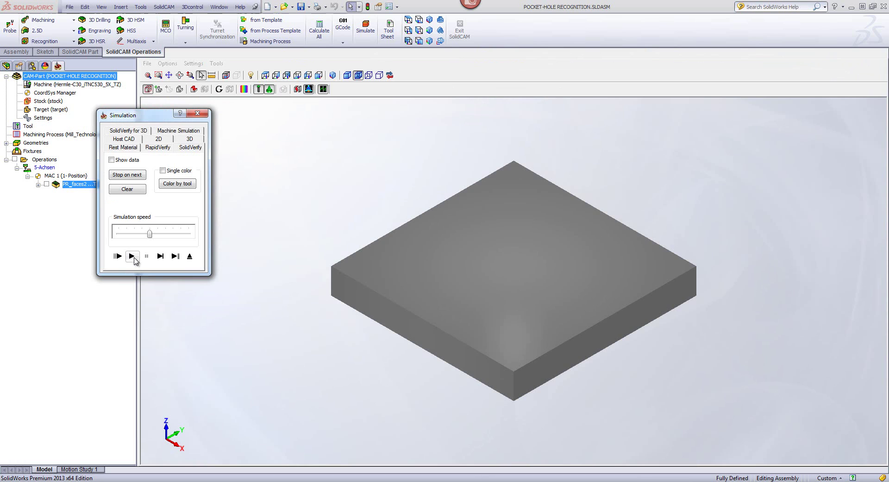
left_click(131, 256)
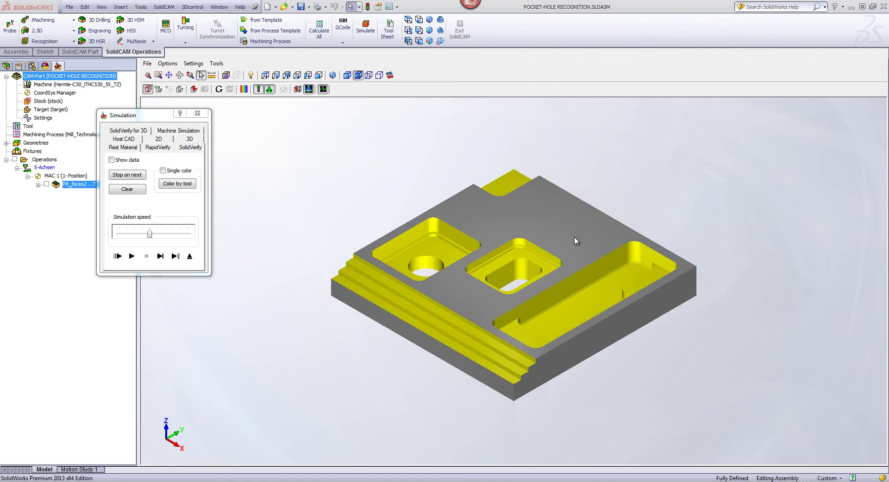
scroll(458, 263, "up", 10)
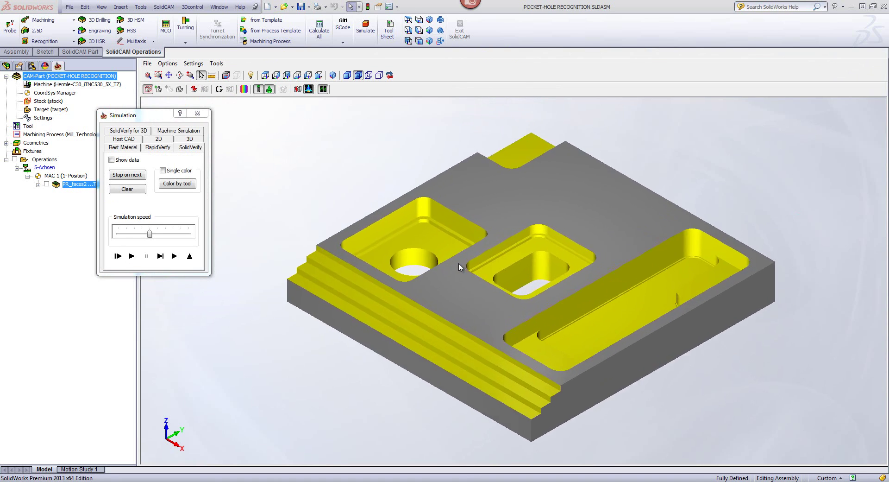
scroll(460, 256, "up", 6)
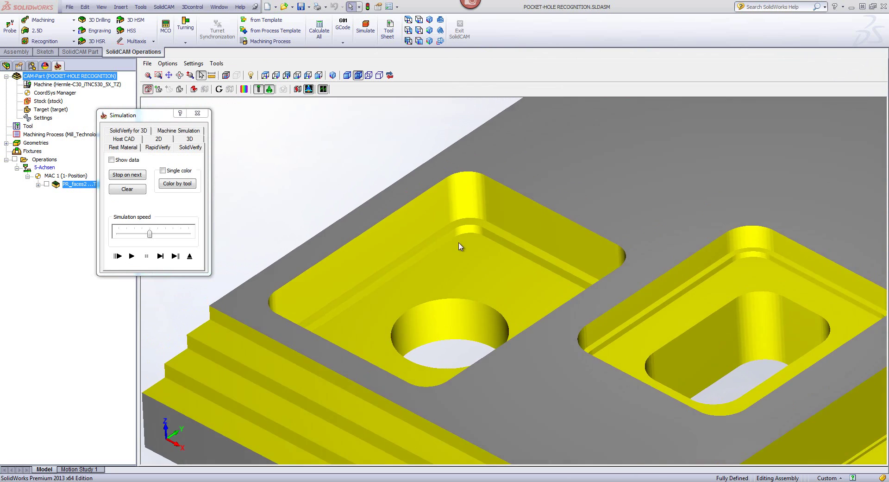
- Inspect the simulated pockets and their stepped floor fillets up close, and exit the simulation
scroll(453, 231, "up", 1)
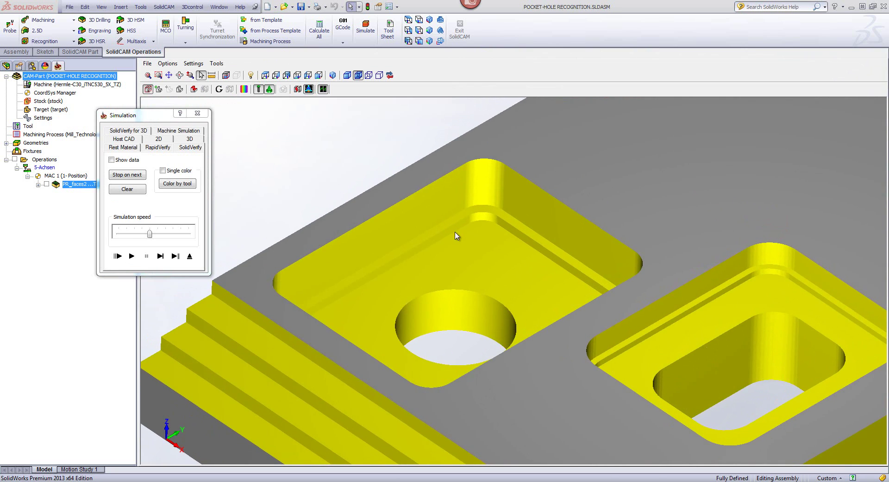
scroll(469, 246, "down", 3)
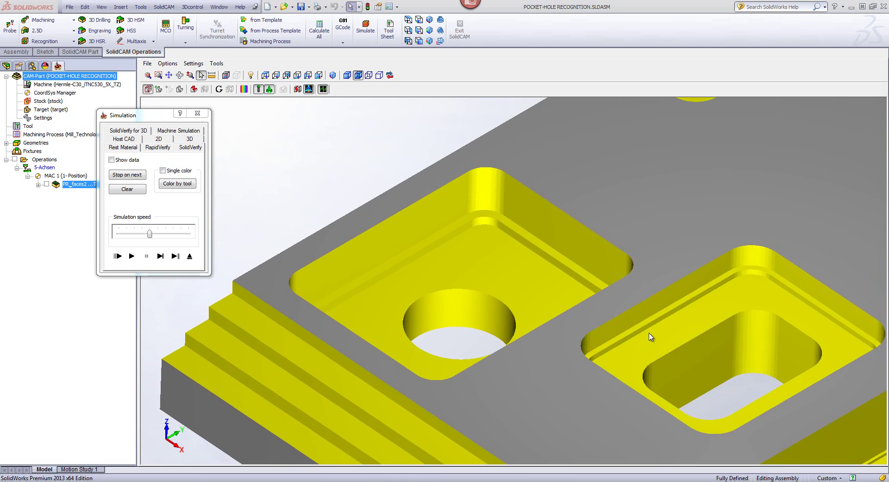
scroll(650, 337, "down", 4)
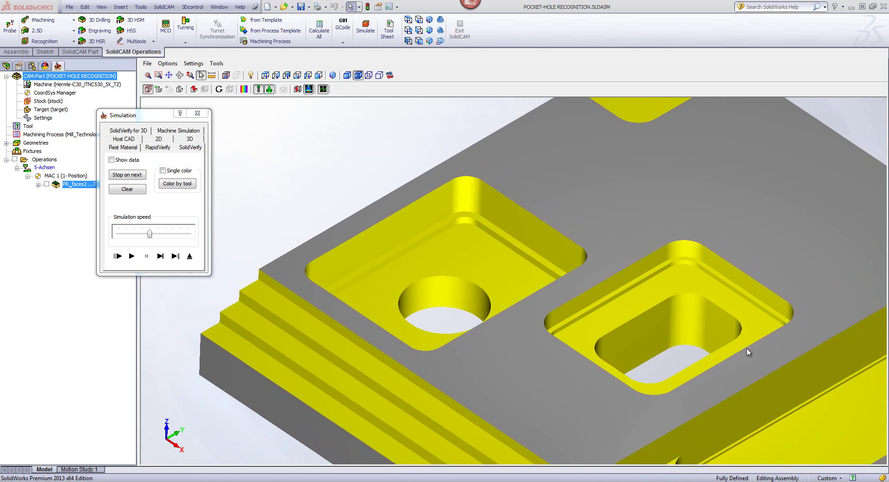
scroll(769, 360, "down", 2)
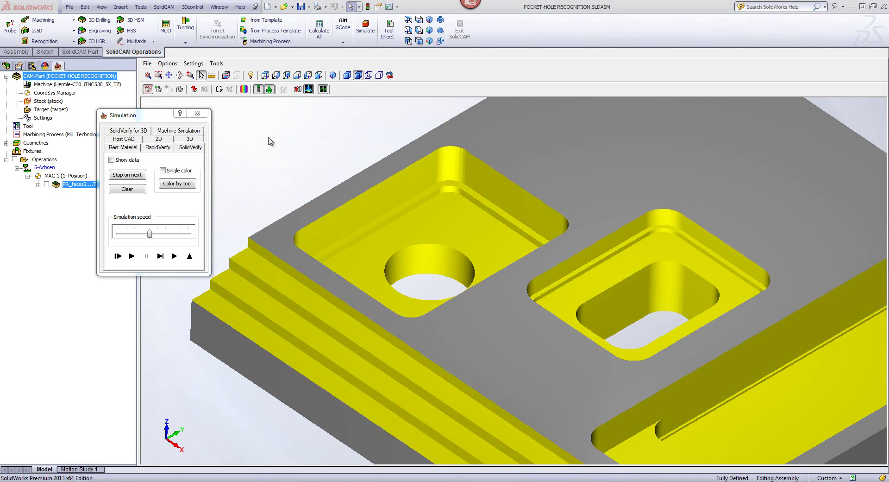
left_click(189, 256)
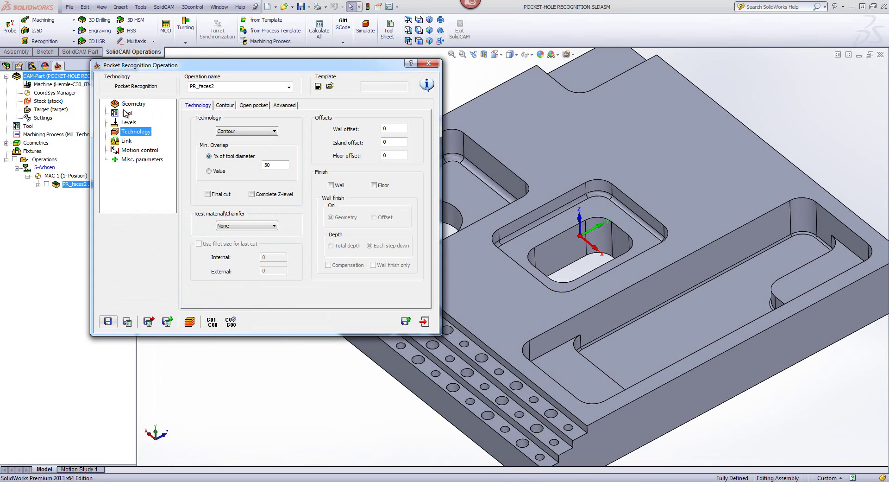
- Modify the pocket geometry to divide floor fillets into radius ranges 0–1.5, 1.5–2.25, 2.25–2.625 and 2.625–3 with 1, 2, 3 and 4 steps
left_click(129, 106)
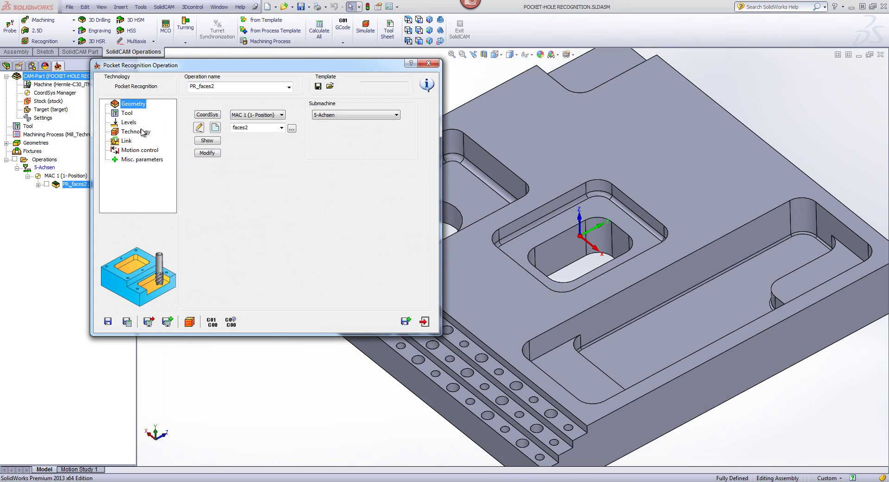
left_click(208, 152)
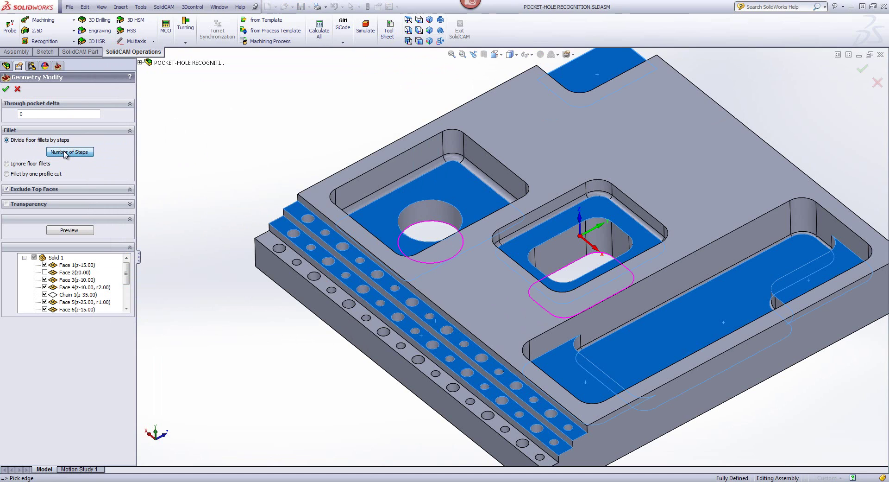
left_click(65, 152)
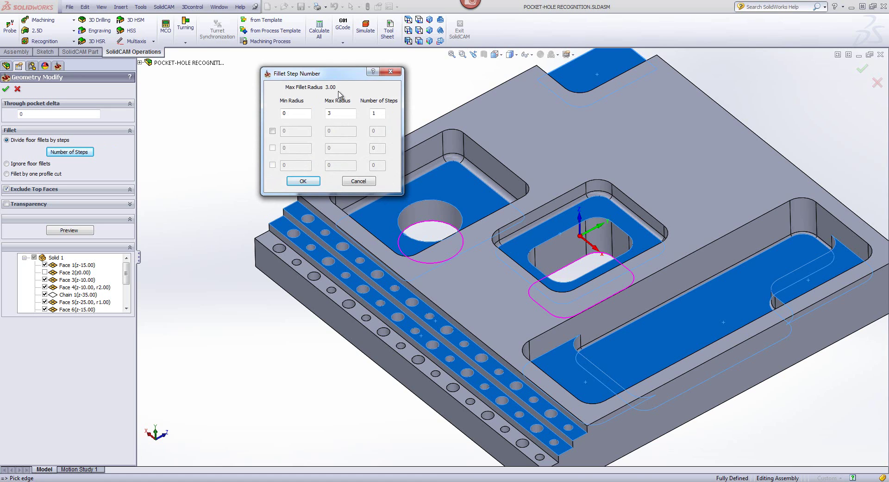
left_click(303, 113)
left_click(289, 112)
left_click(272, 131)
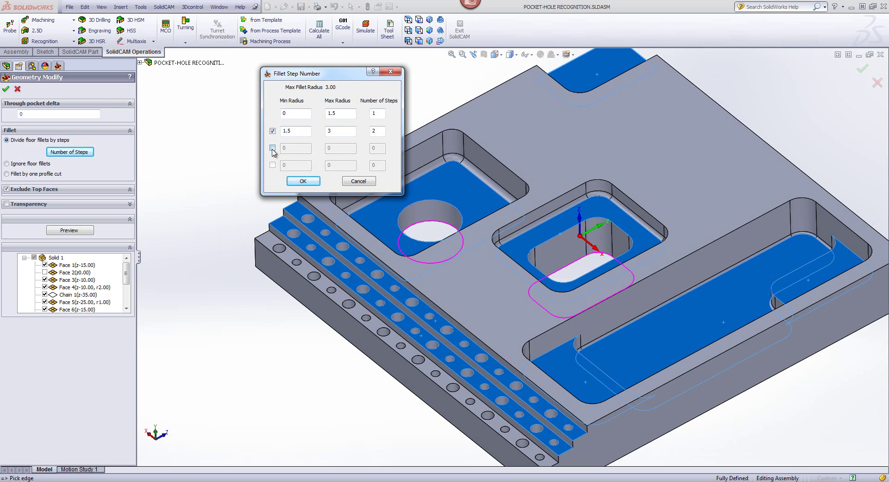
left_click(272, 148)
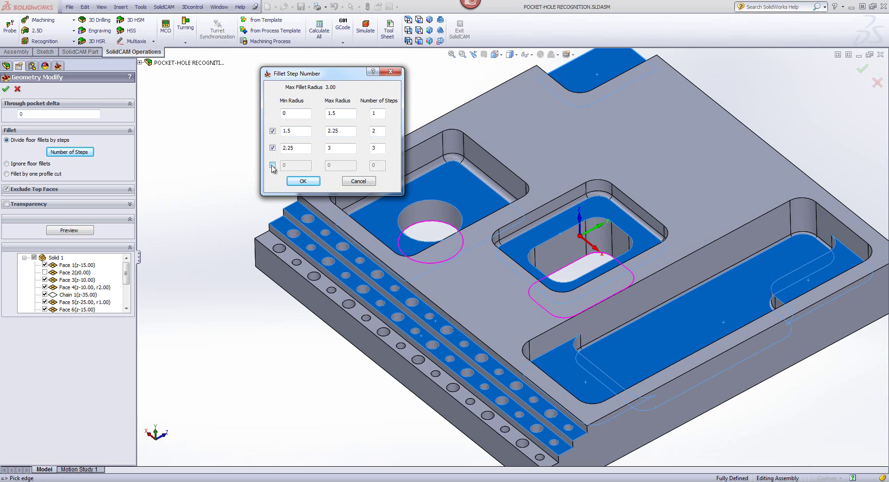
left_click(272, 166)
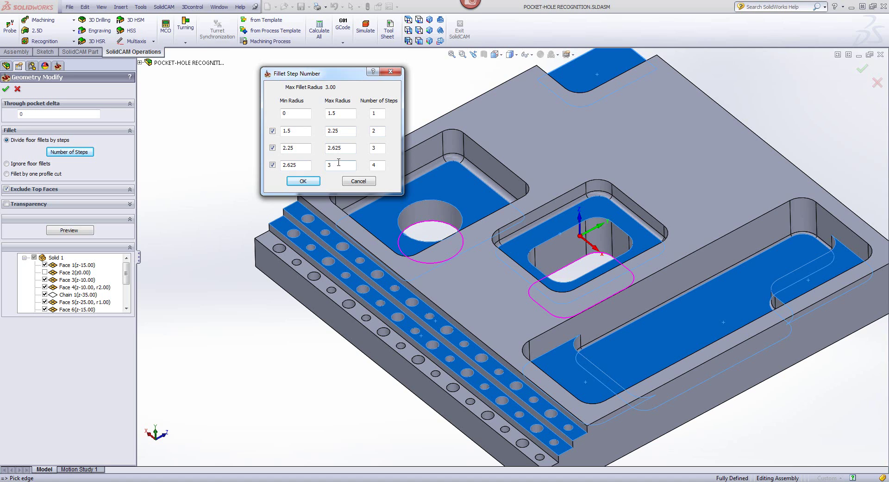
left_click(294, 184)
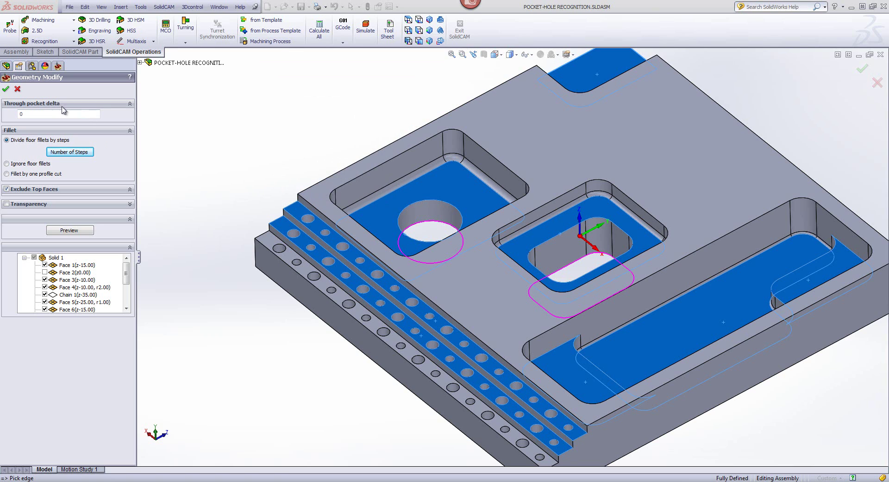
left_click(6, 89)
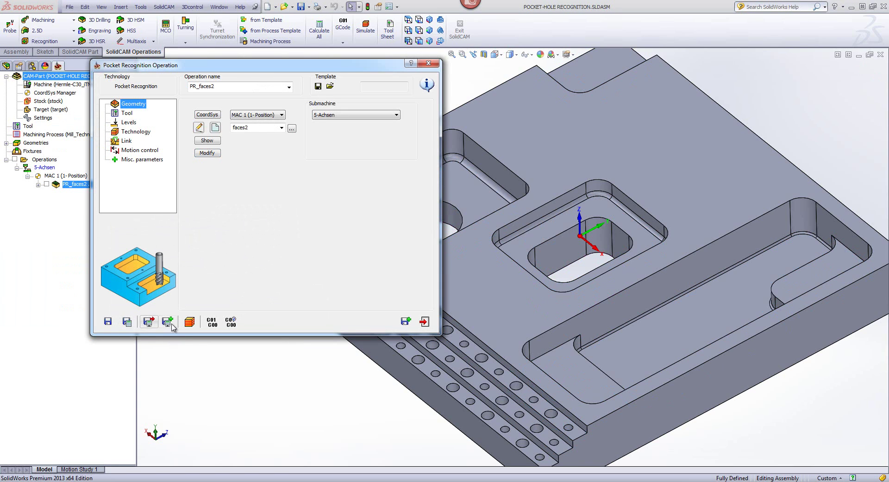
- Simulate the modified Pocket Recognition operation in SolidVerify at maximum simulation speed
left_click(190, 322)
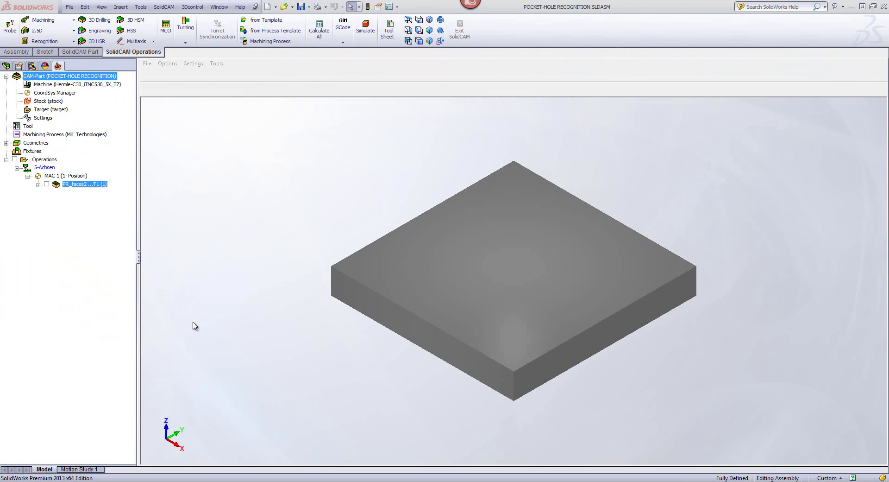
left_click(131, 256)
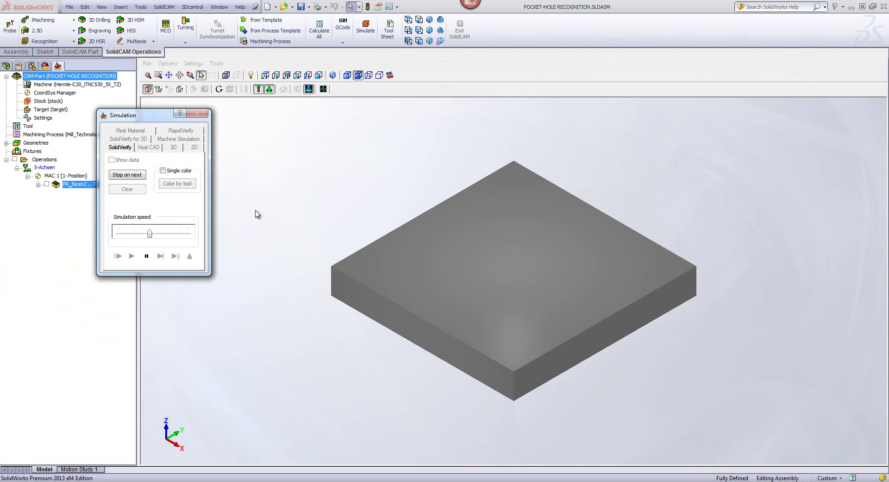
left_click_drag(149, 233, 208, 232)
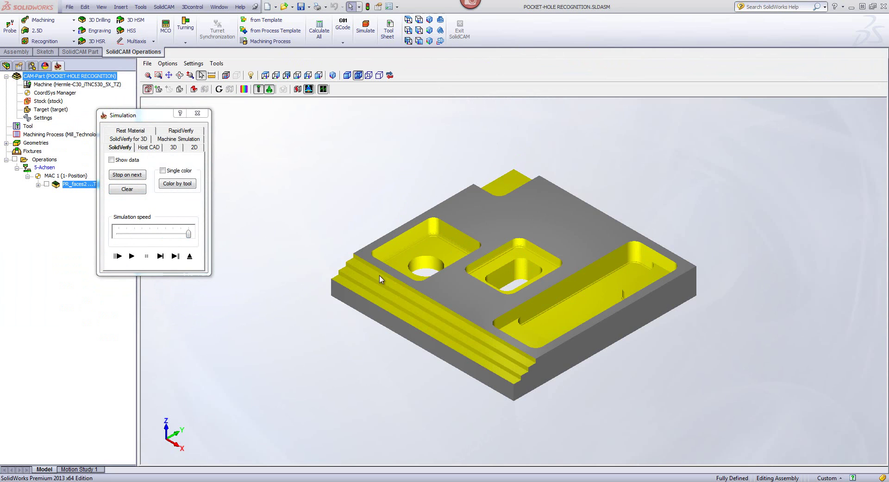
- Inspect the pockets' stepped floor fillets up close in the simulation, exit it and close the Pocket Recognition operation
scroll(420, 237, "up", 4)
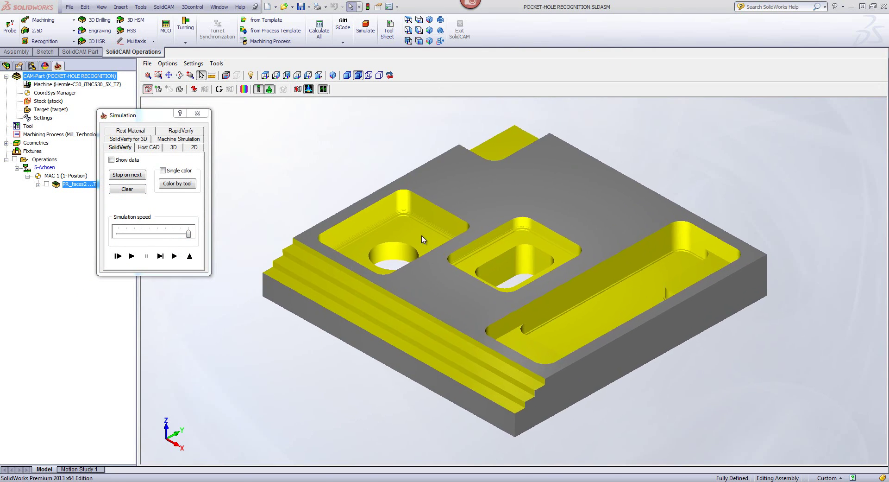
scroll(418, 233, "up", 6)
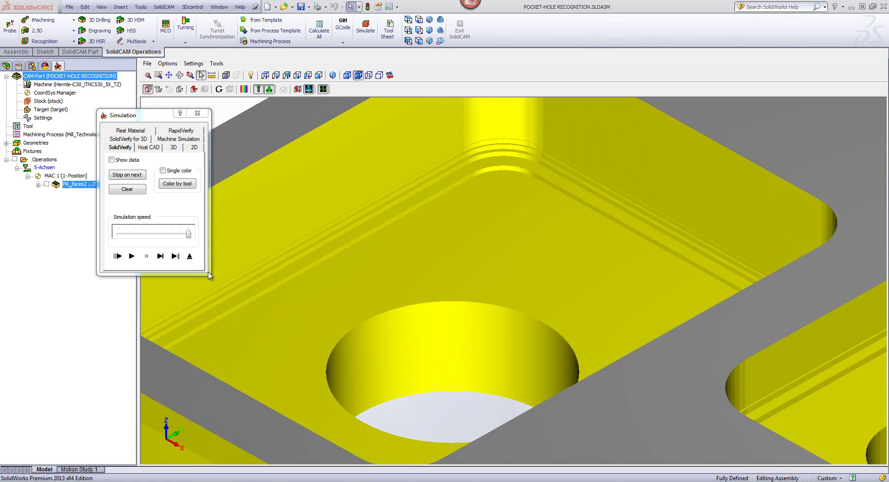
scroll(469, 393, "down", 2)
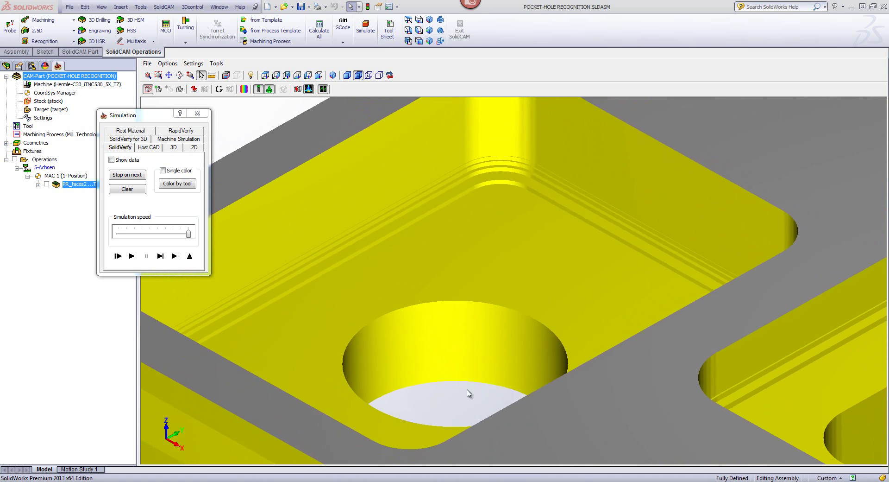
scroll(469, 393, "down", 3)
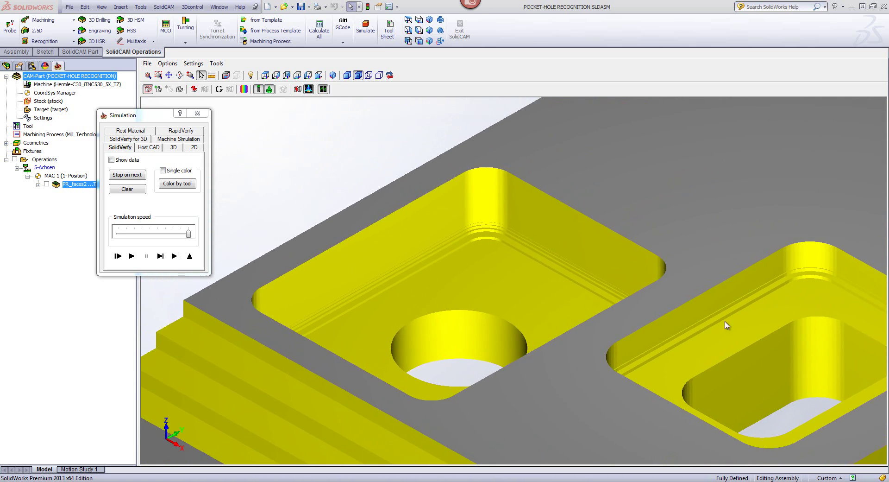
scroll(729, 329, "down", 4)
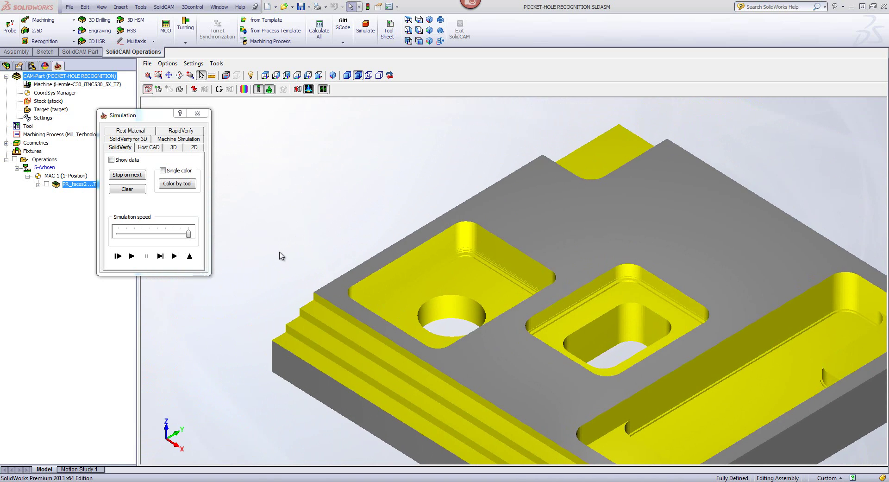
left_click(190, 256)
left_click(189, 256)
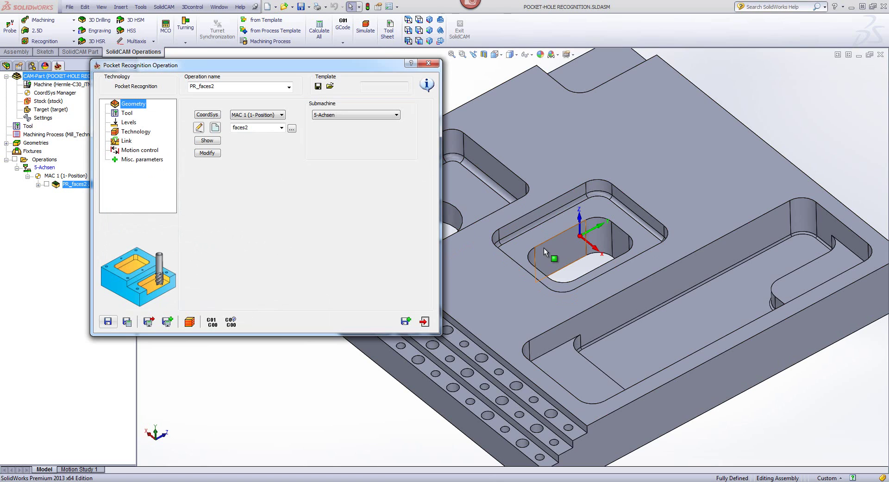
left_click(422, 321)
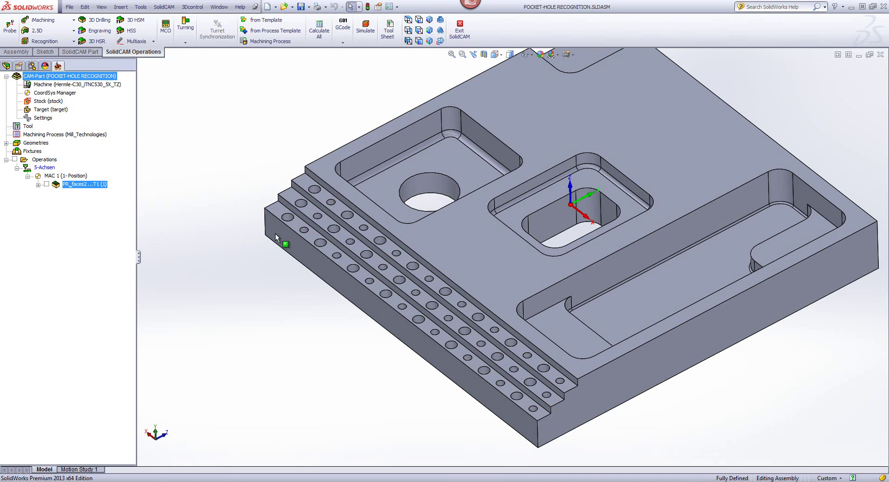
- Add a Drill Recognition operation and begin a new drill geometry on the target model
left_click(42, 42)
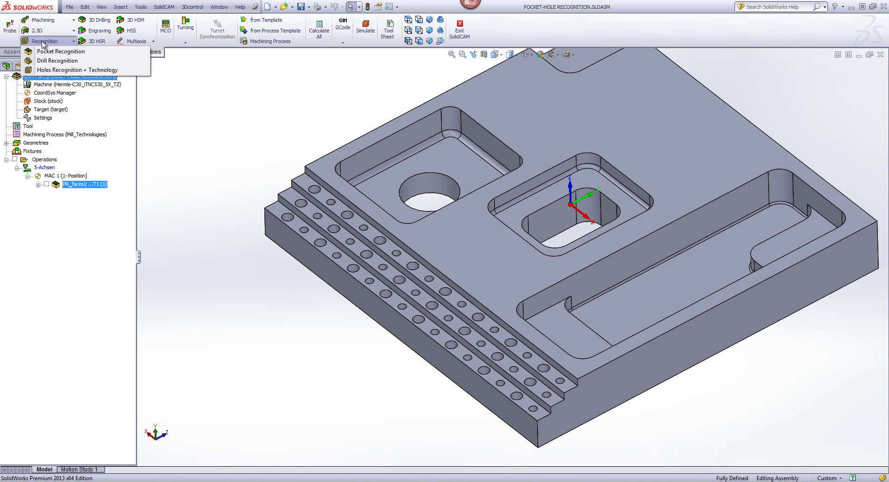
left_click(57, 61)
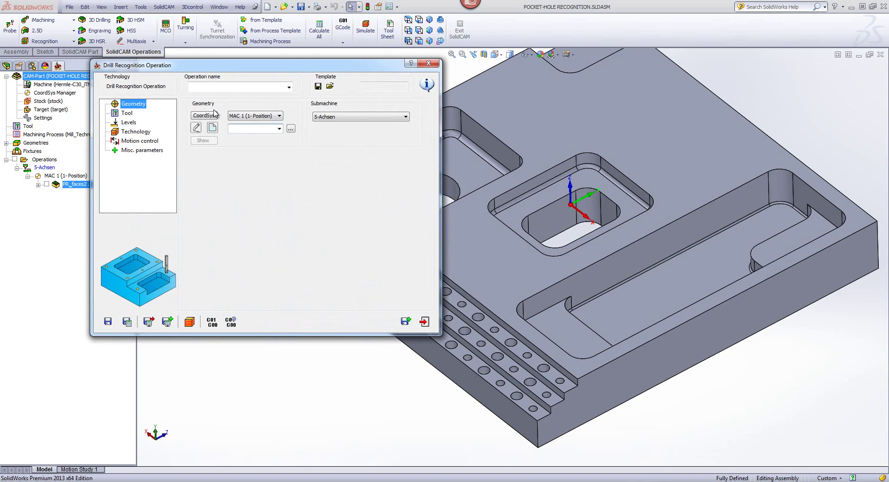
left_click(212, 128)
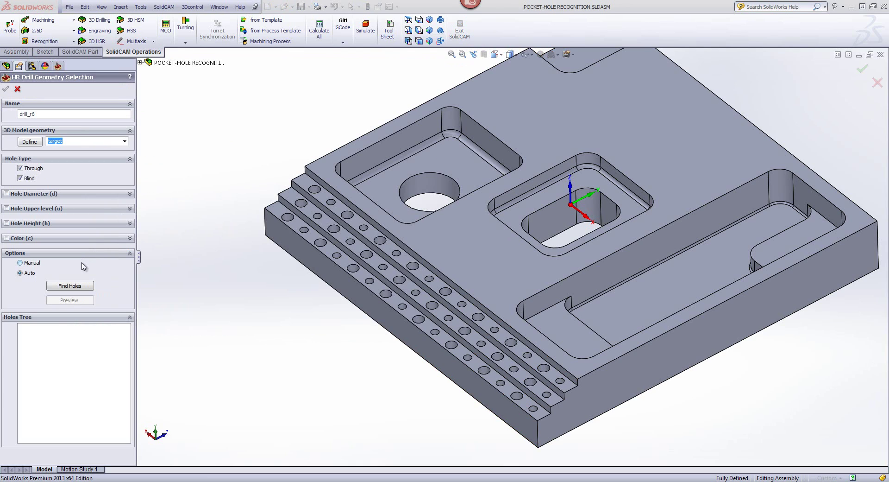
- Find the part's through and blind holes automatically, and highlight the holes grouped under Shape1
left_click(77, 286)
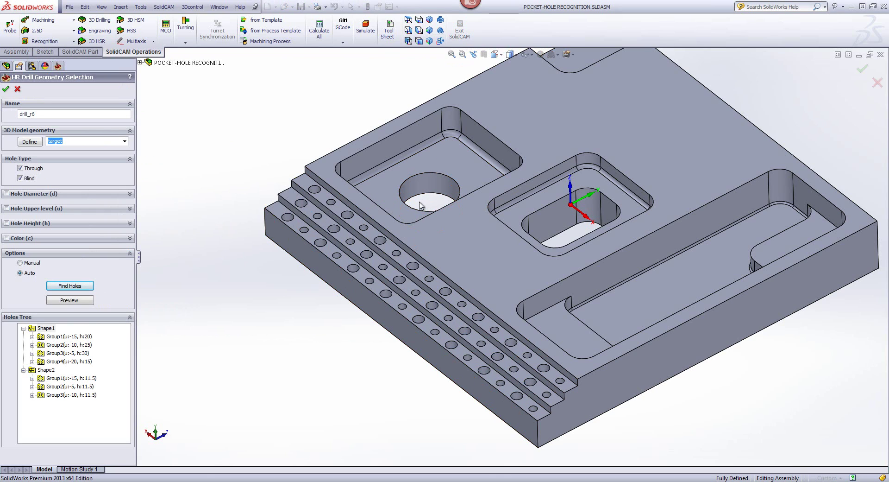
left_click(47, 328)
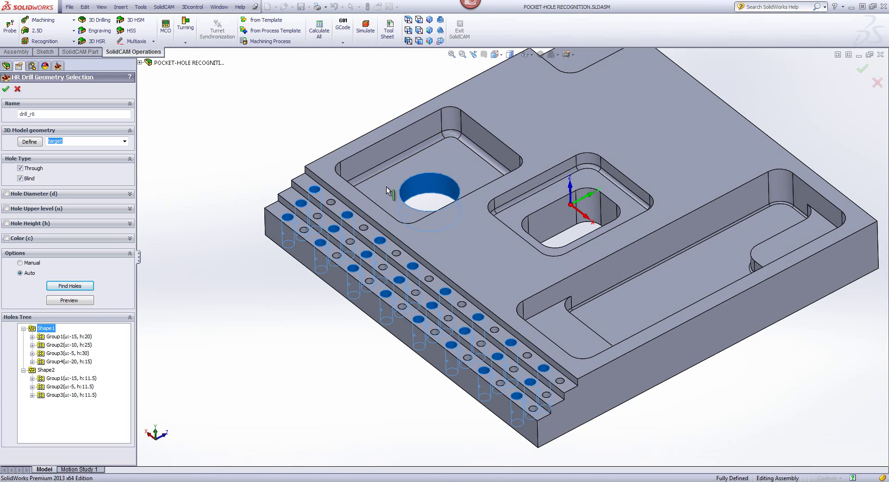
left_click(314, 160)
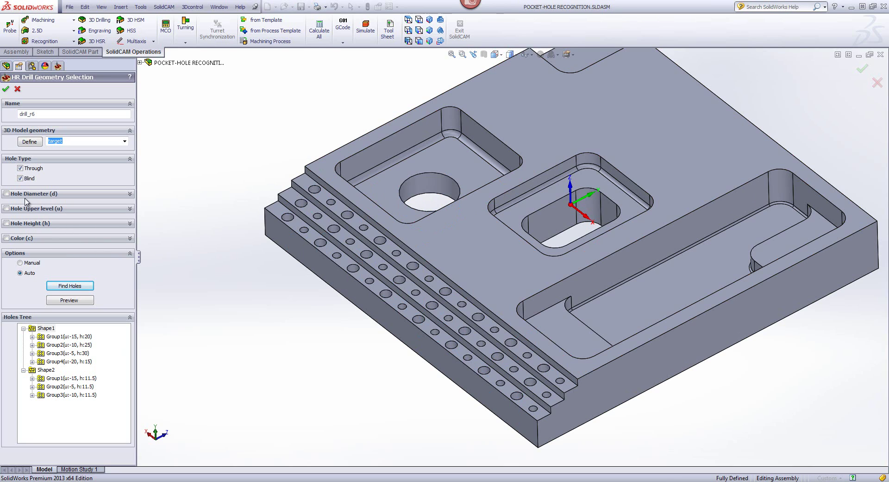
- Filter the hole diameter from 5 to 7 mm by picking a small and a larger hole on the upper step, and accept the drill geometry
left_click(7, 194)
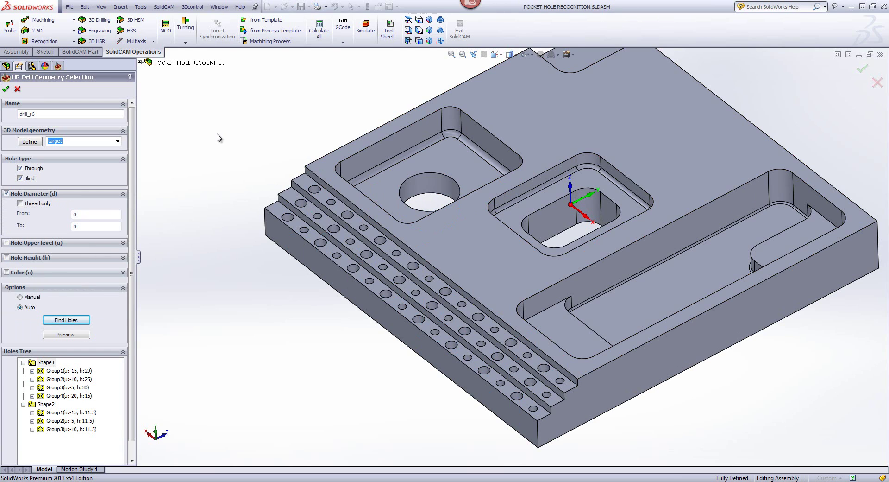
left_click(83, 216)
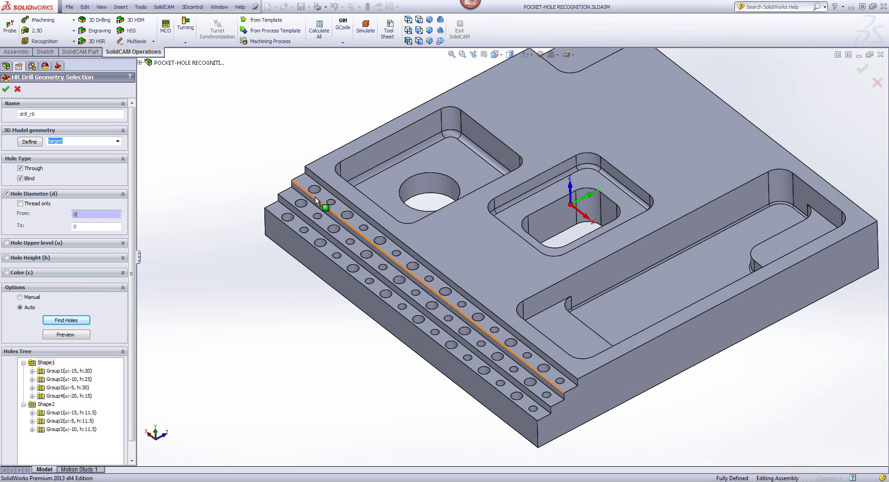
left_click(329, 202)
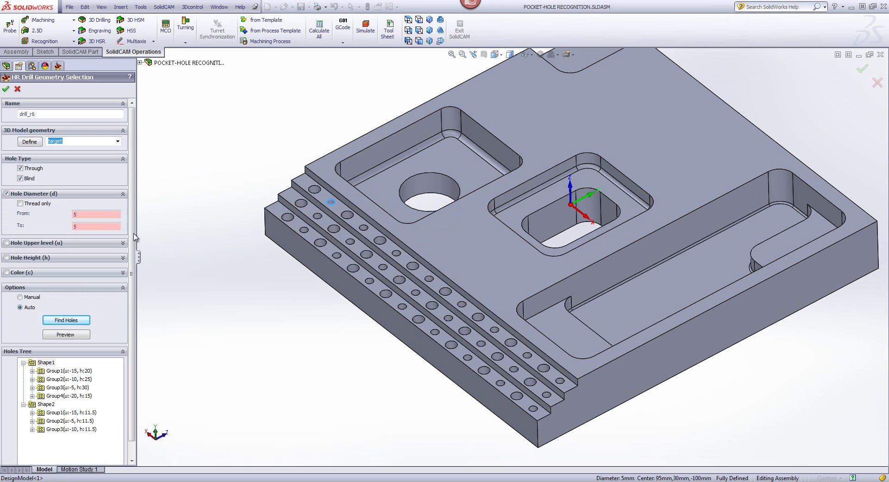
left_click(313, 191)
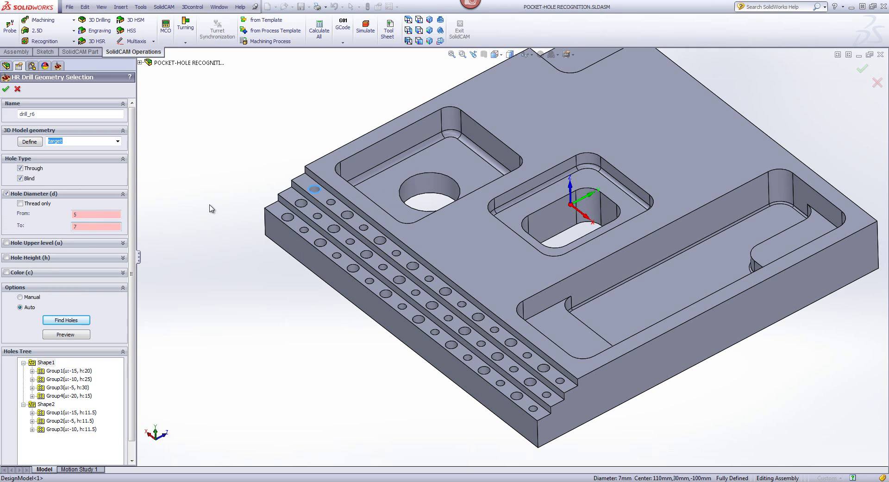
left_click(6, 90)
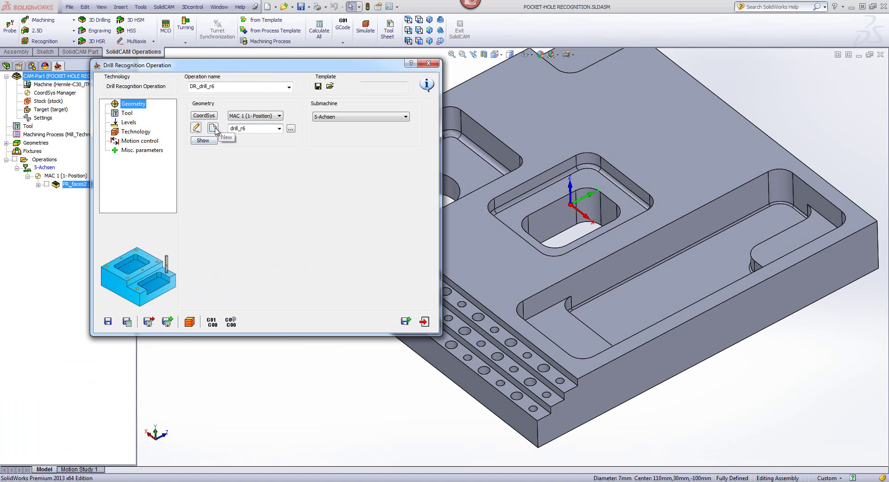
- Define a new drill geometry with hole diameters from 5 to 7 mm, picked from two step holes, find the holes and accept it
left_click(213, 129)
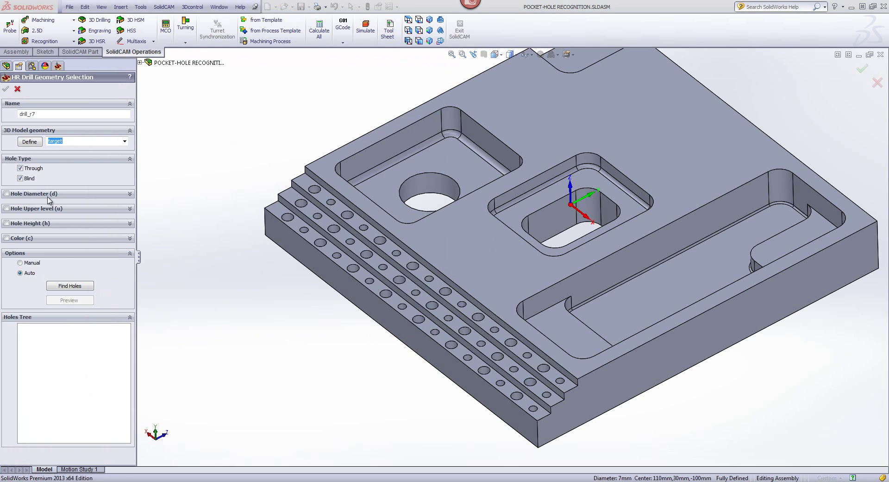
left_click(6, 194)
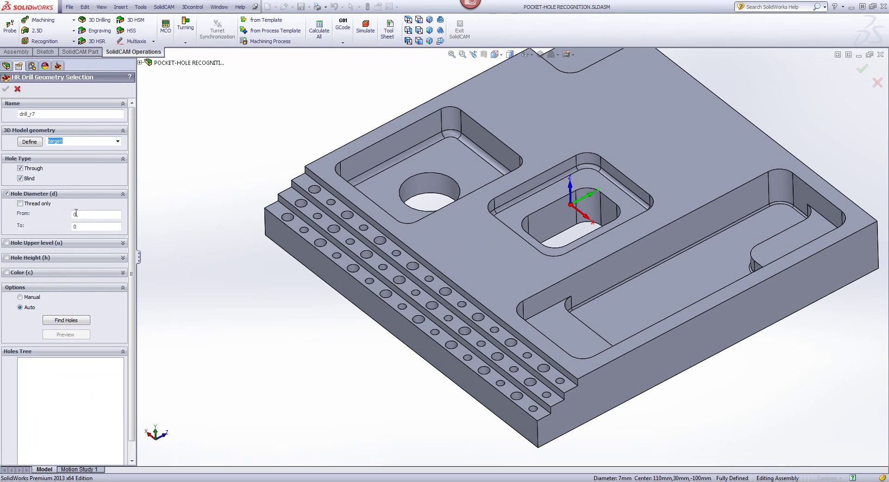
left_click(76, 213)
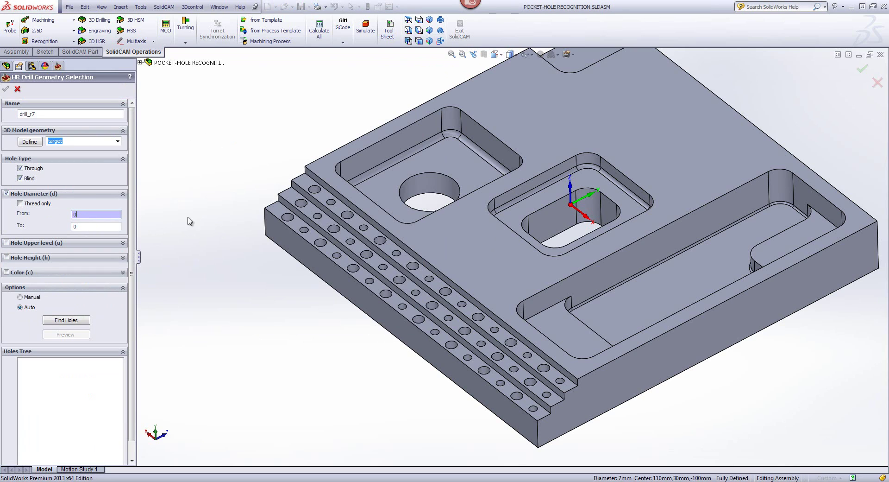
left_click(316, 217)
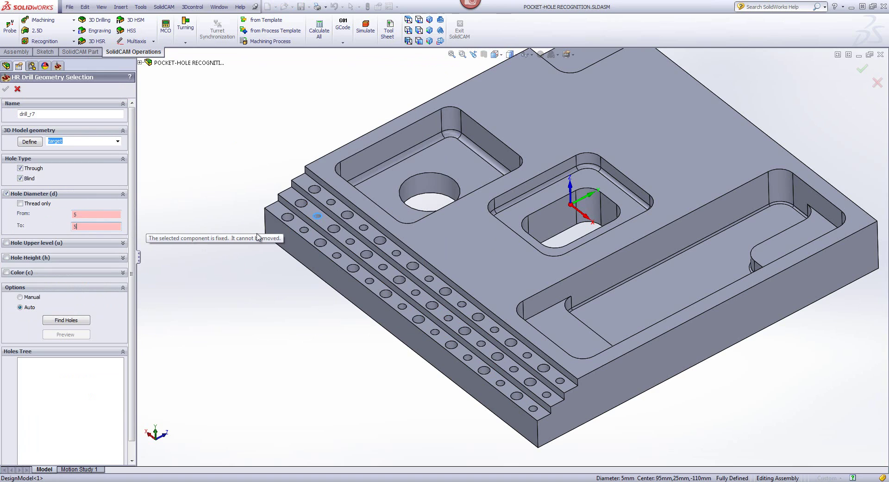
left_click(288, 217)
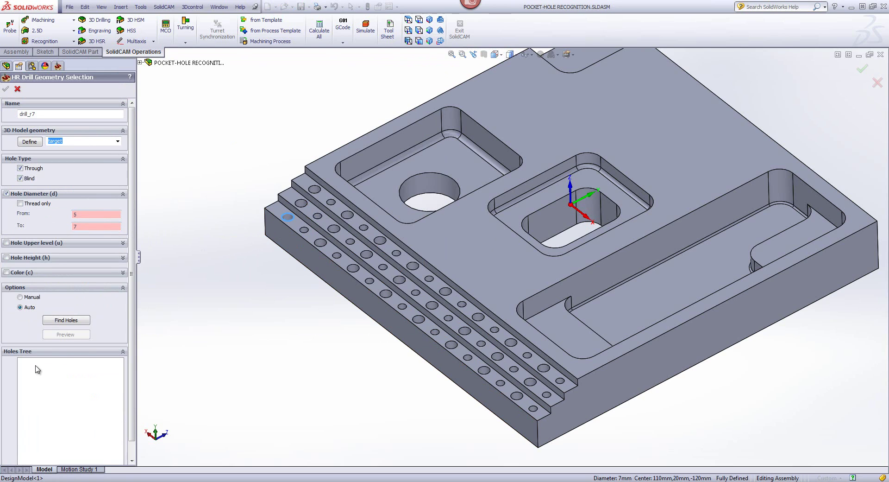
left_click(65, 320)
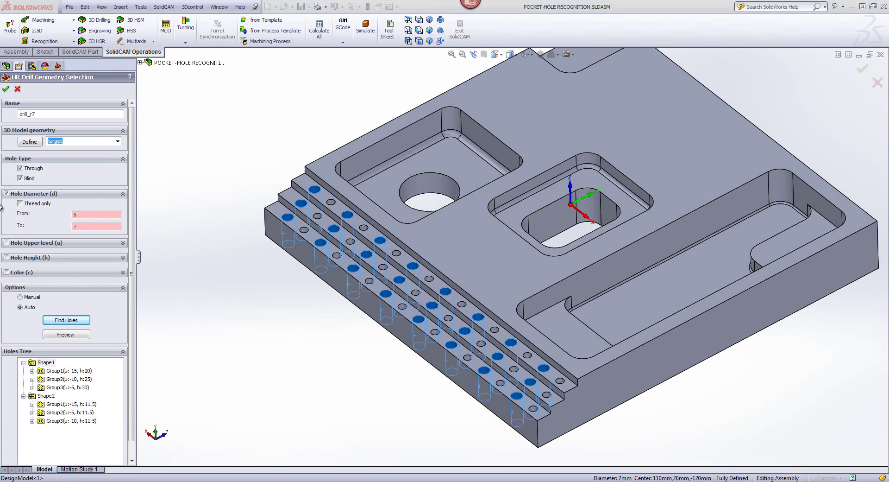
left_click(5, 89)
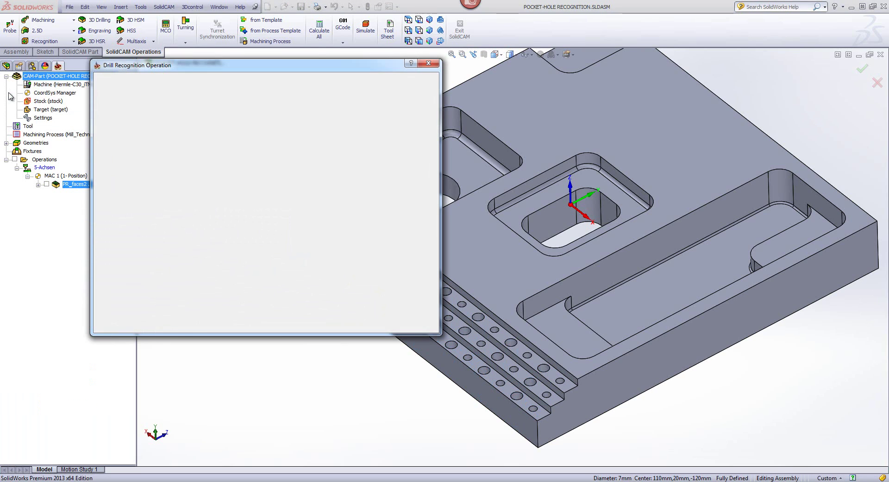
- Assign tool 2, the 8 mm 90° spot drill, to the Drill Recognition operation
left_click(127, 114)
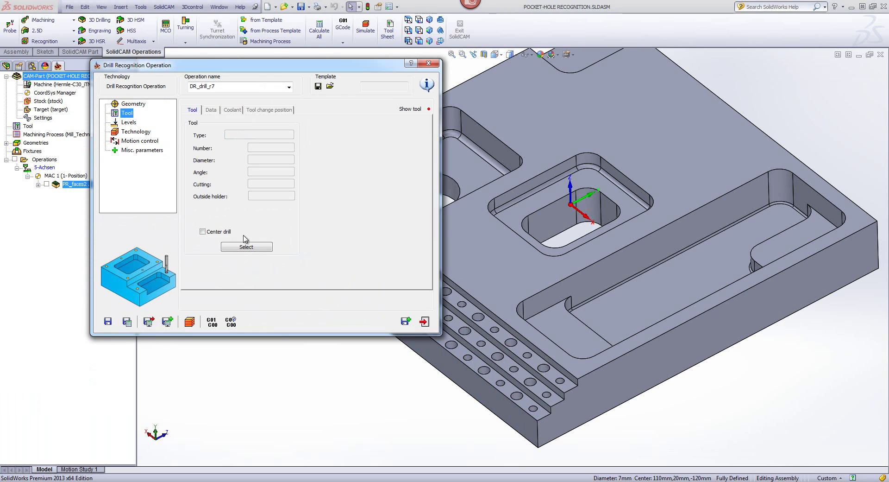
left_click(246, 247)
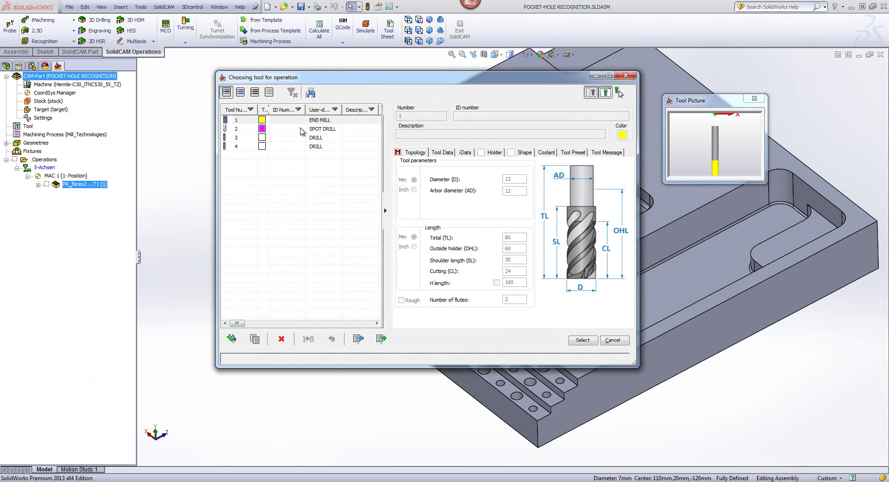
left_click(301, 129)
left_click(583, 341)
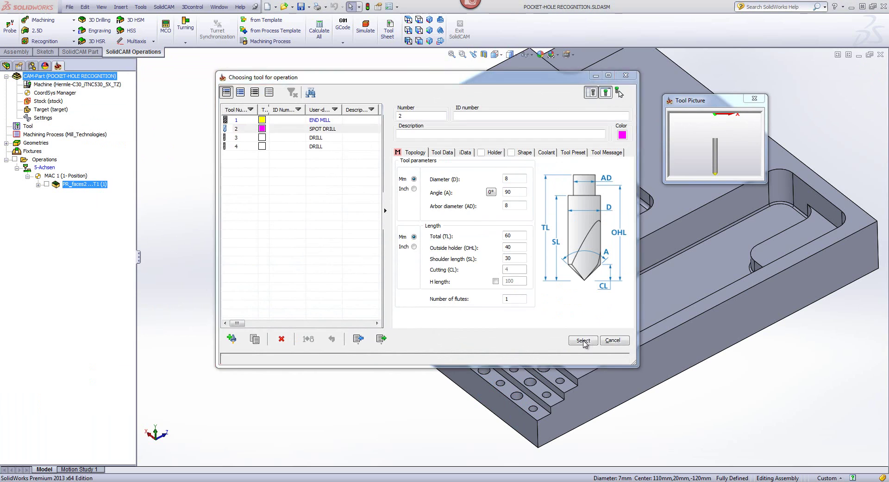
- Edit the drilling depths and apply the Auto Chamfer/Spot drill depth type to all hole groups
left_click(128, 122)
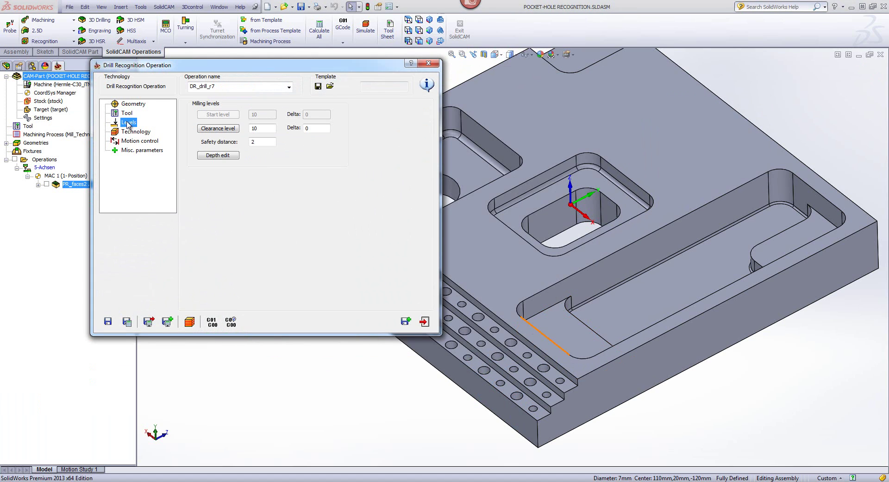
left_click(217, 155)
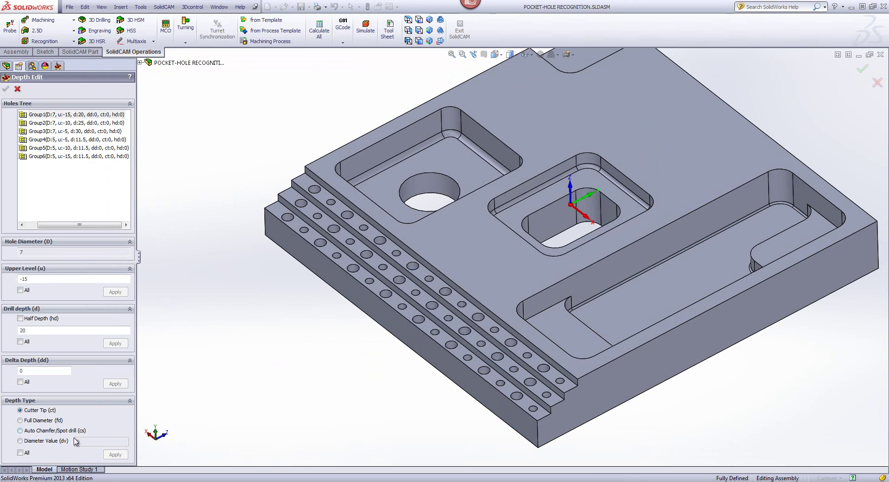
left_click(20, 430)
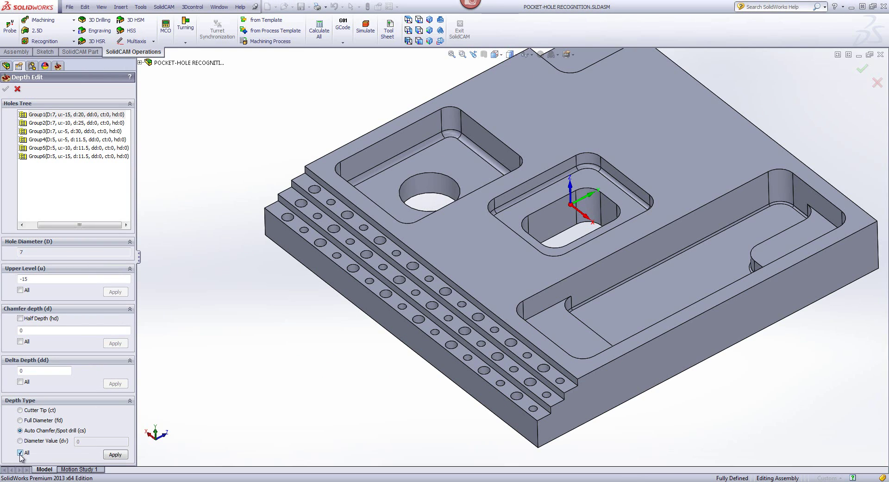
left_click(116, 455)
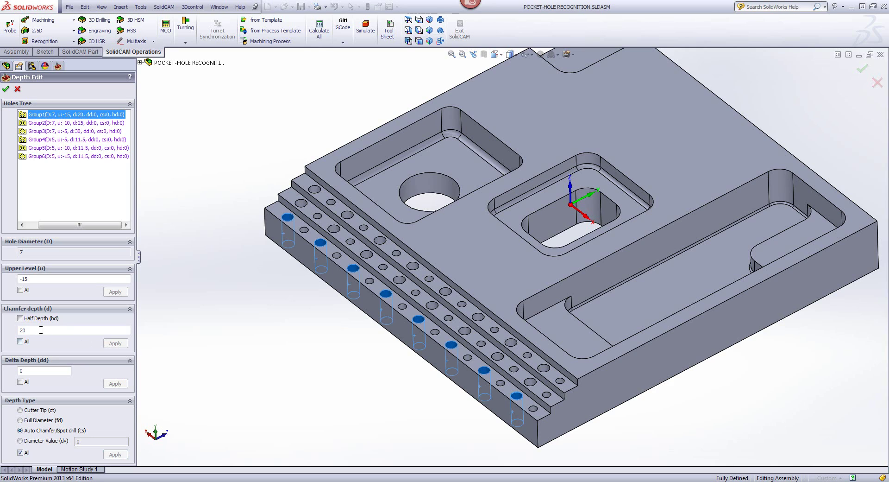
- Apply a chamfer depth of 0.3 mm to all hole groups and accept the depth edits
left_click_drag(37, 330, 13, 330)
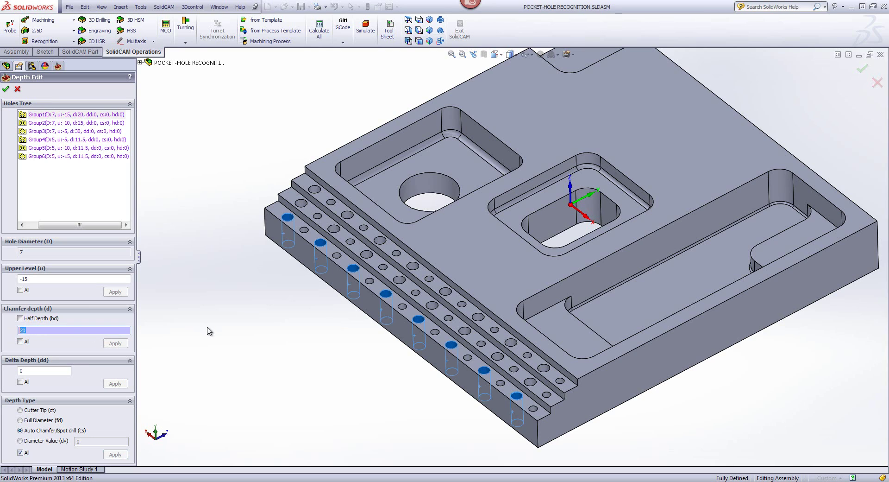
type(".3")
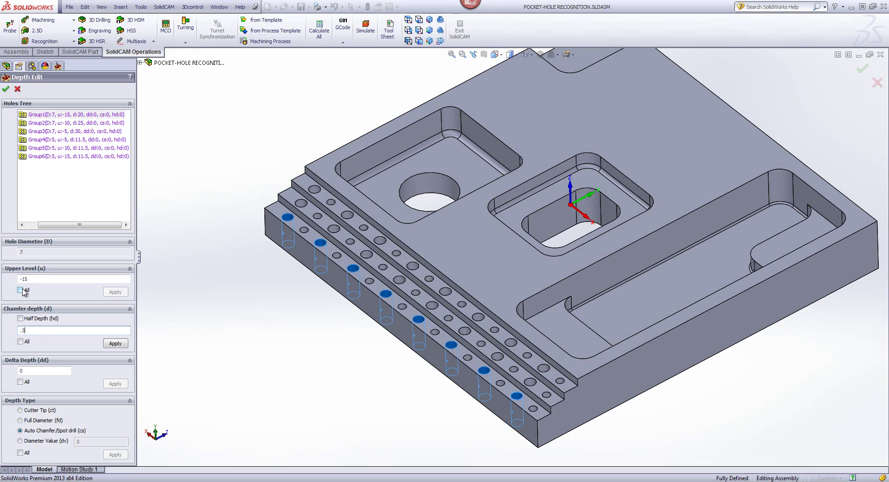
left_click(20, 342)
left_click(114, 343)
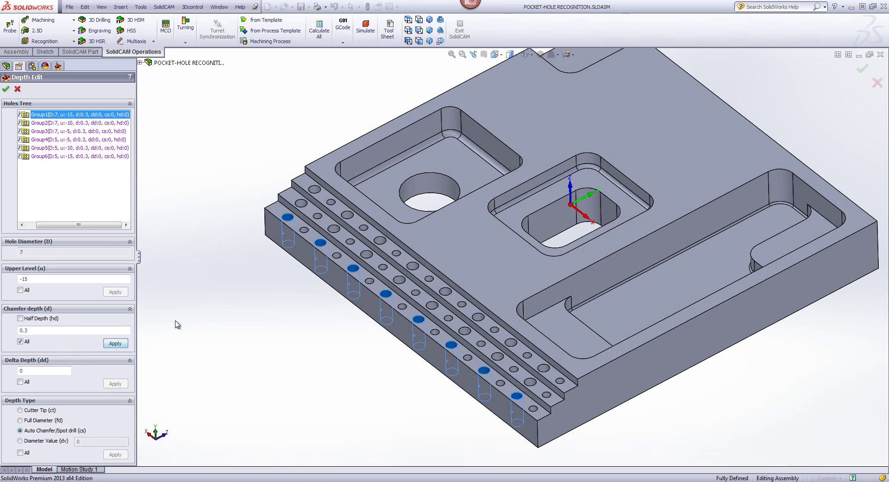
left_click(6, 89)
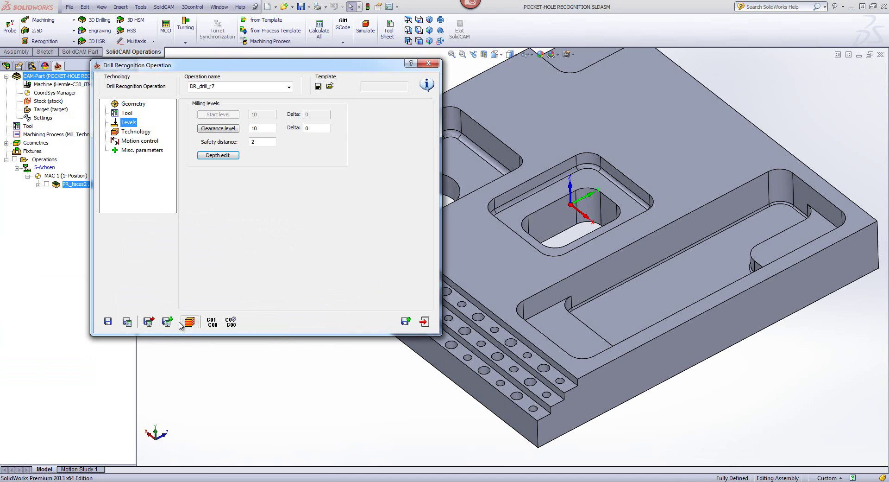
- Run the SolidVerify simulation of the spot drilling, exit it, and save the operation with a copy of it
left_click(187, 321)
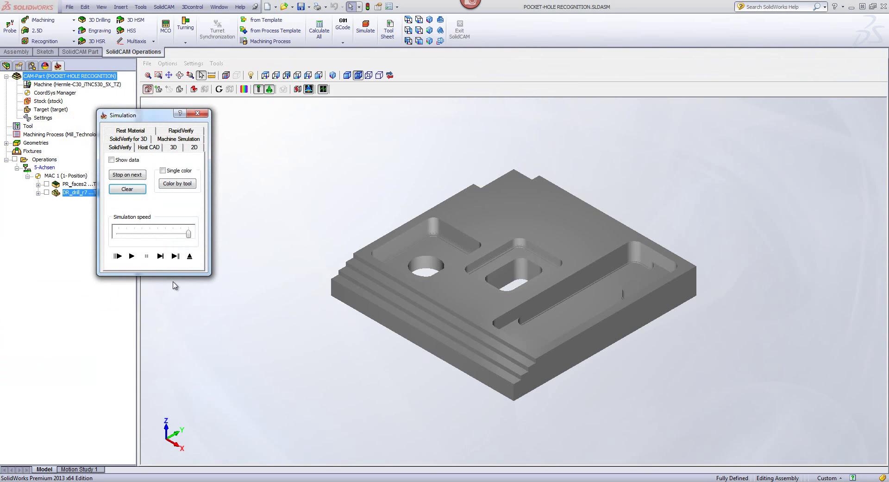
left_click(132, 256)
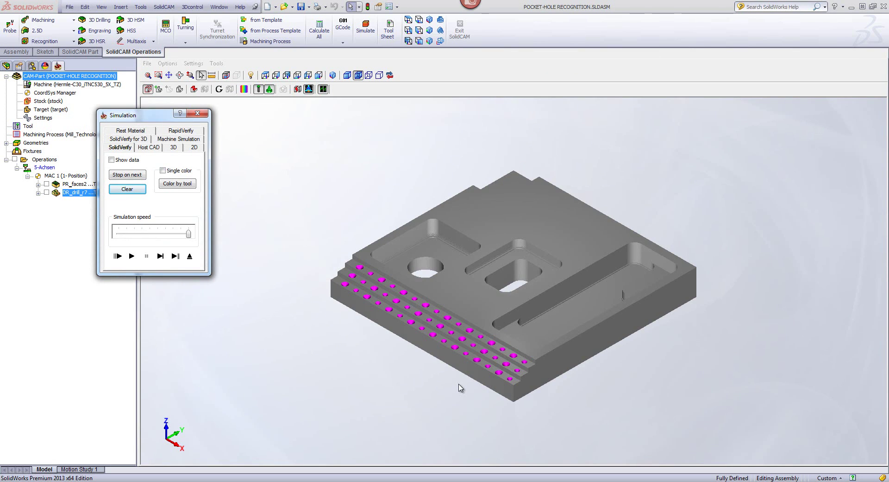
left_click(189, 256)
left_click(405, 321)
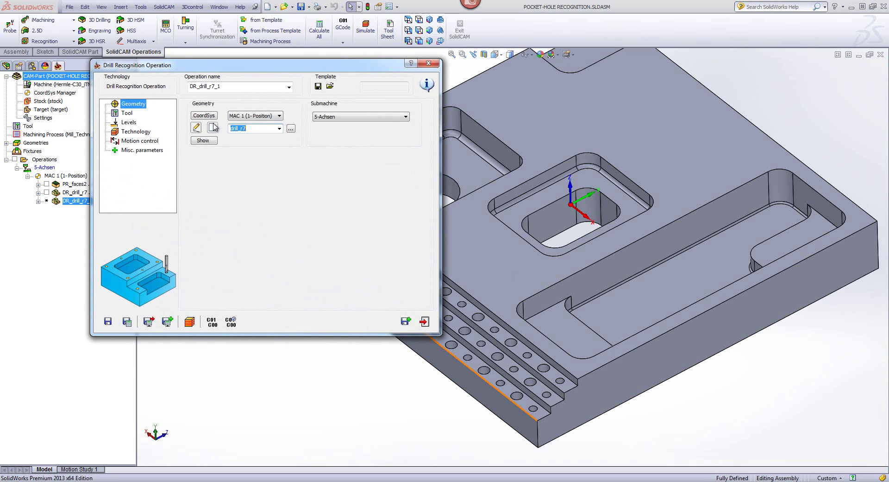
- Start a new drill geometry for the copied operation, limit the diameter to 5 mm by picking a small step hole, and find the holes
left_click(214, 128)
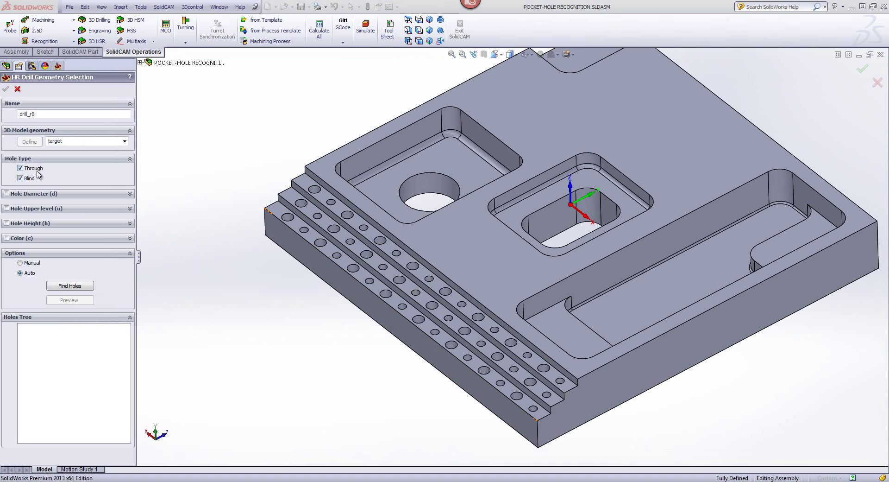
left_click(18, 90)
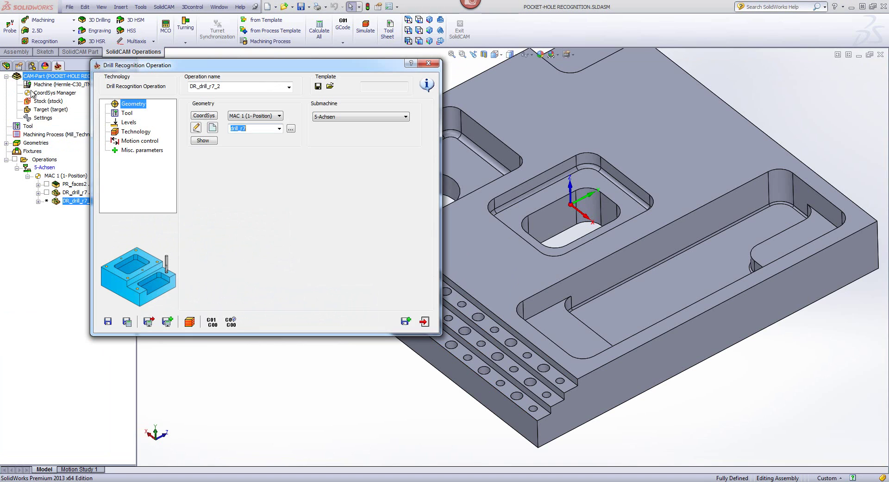
left_click(211, 127)
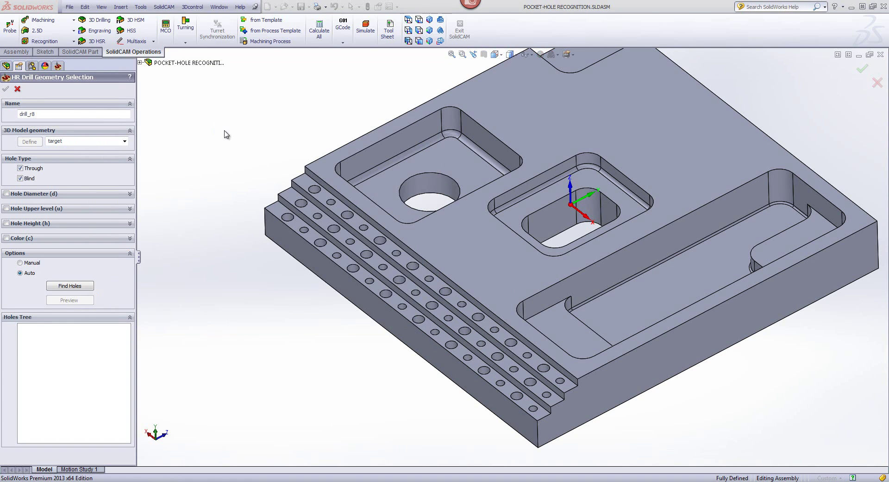
left_click(6, 194)
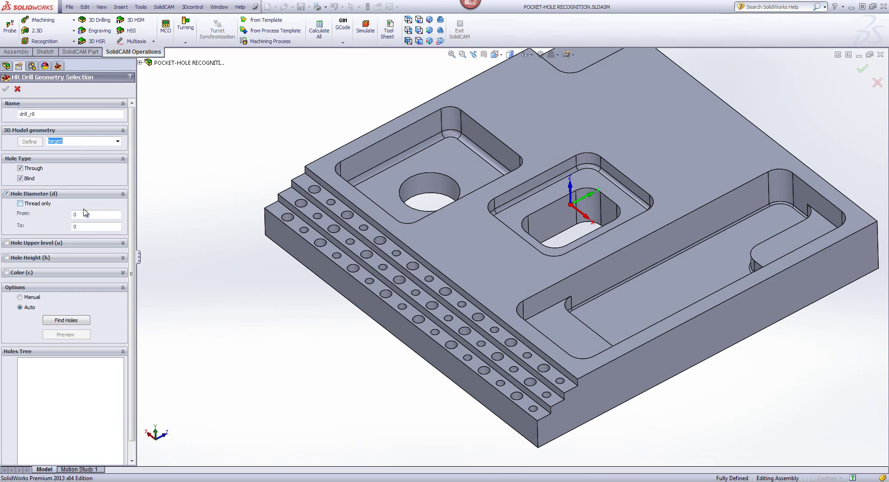
left_click(92, 213)
left_click(303, 229)
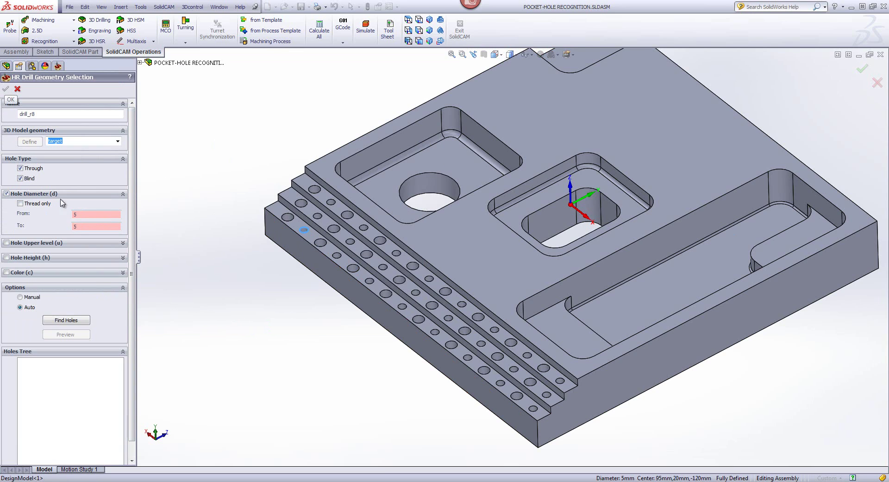
left_click(72, 320)
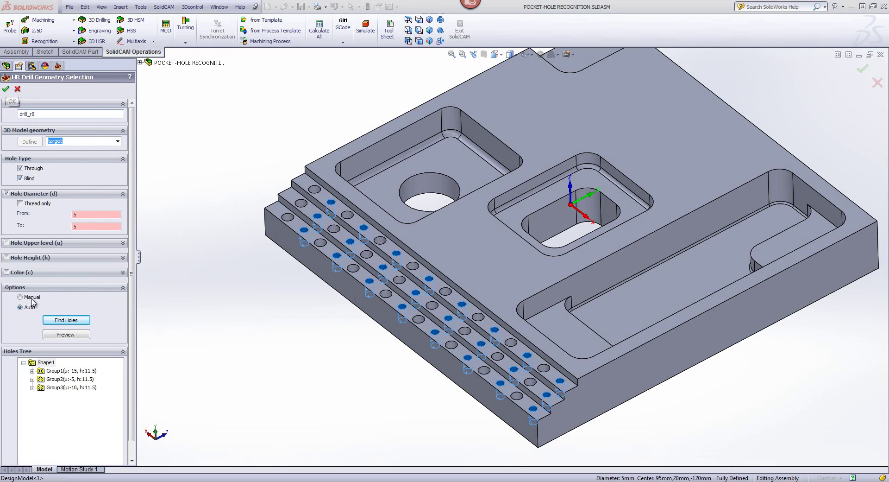
- Highlight each of the three groups of 5 mm holes on the model and accept the drill geometry
left_click(65, 370)
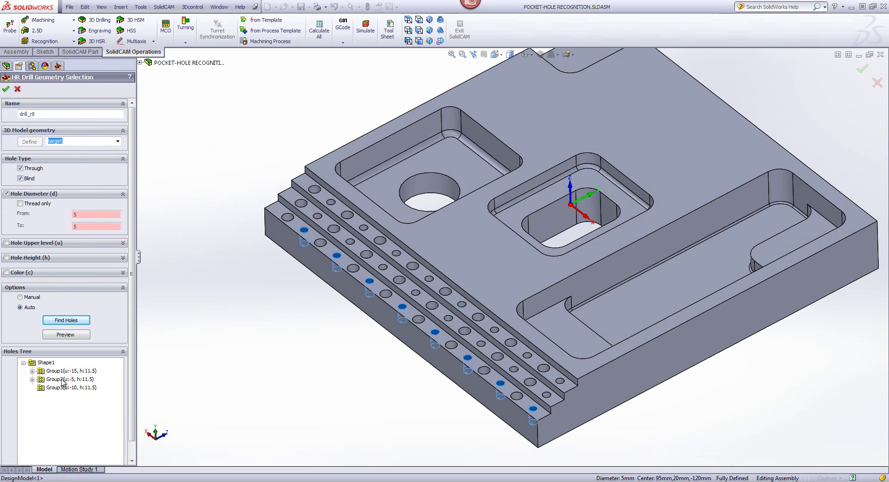
left_click(63, 378)
left_click(62, 387)
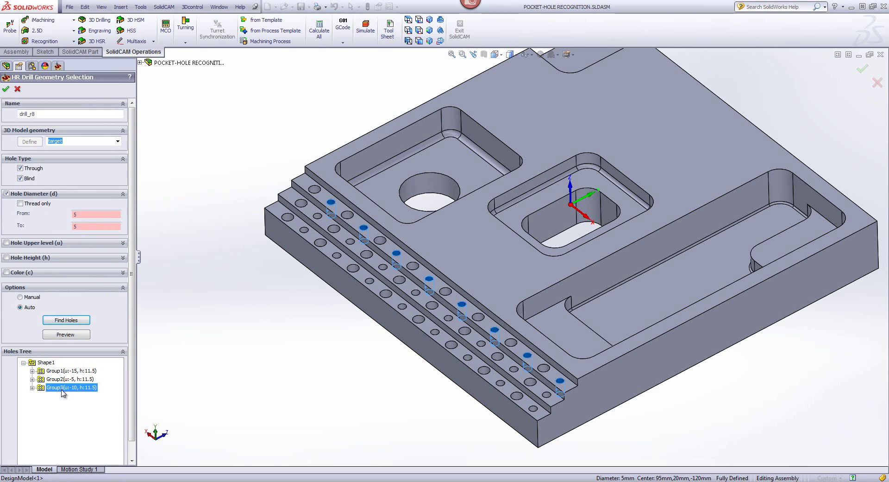
left_click(6, 90)
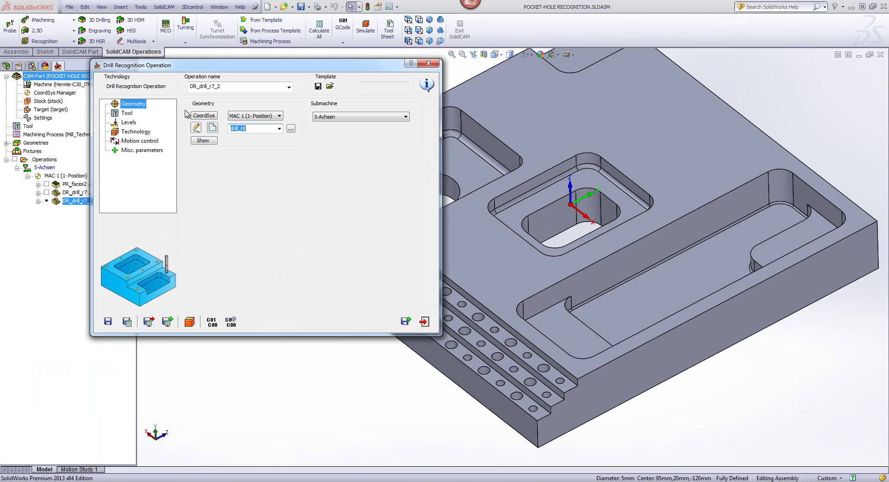
- Replace the spot drill with tool 3, the 5 mm 118° drill, and bring up the operation's technology settings
left_click(127, 113)
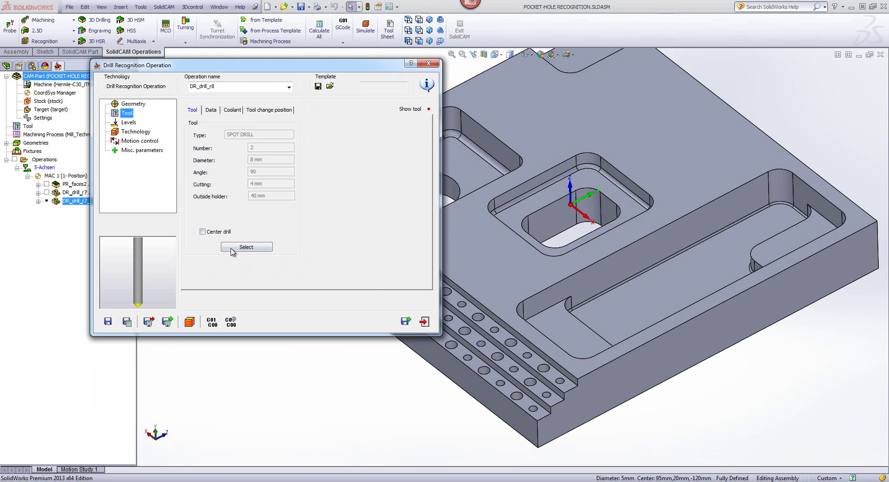
left_click(232, 249)
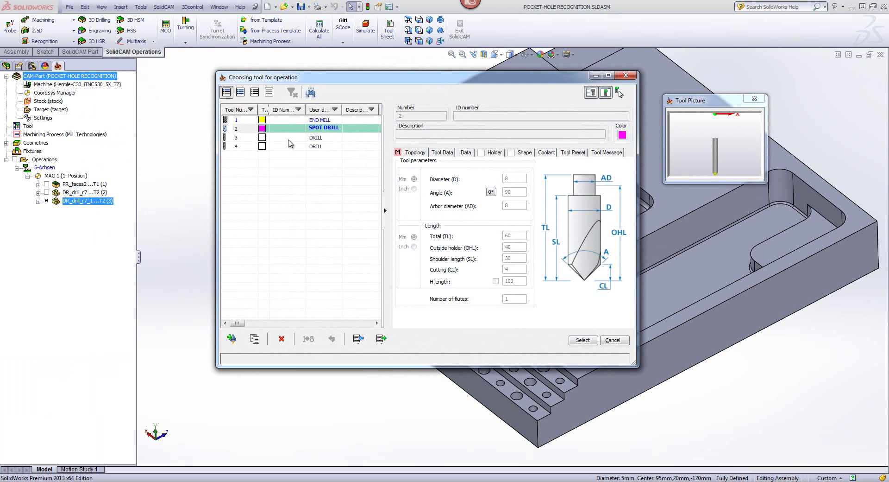
left_click(290, 138)
left_click(574, 339)
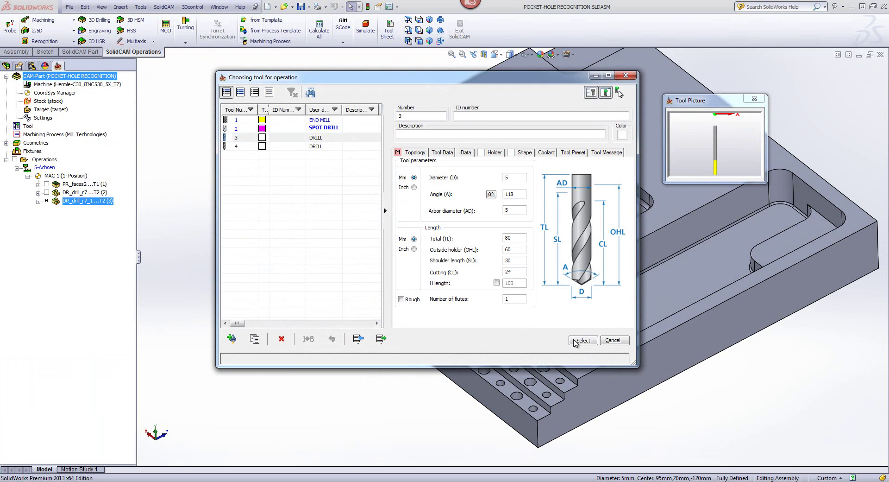
left_click(130, 123)
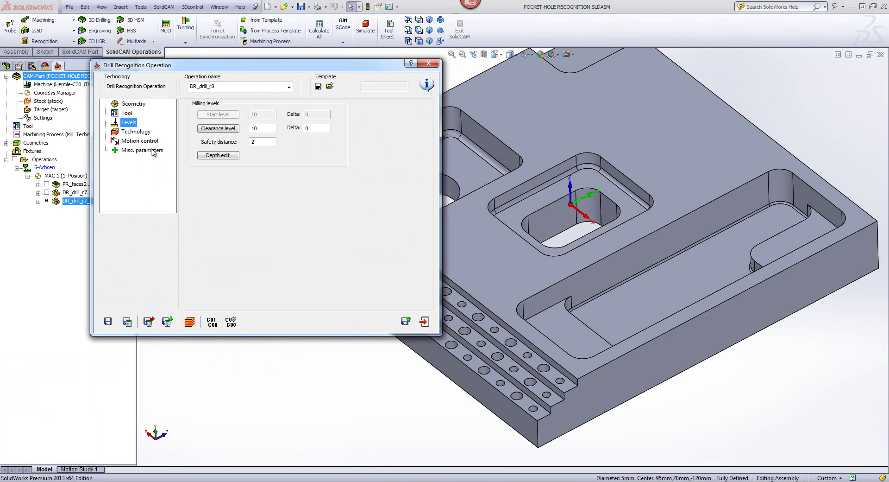
left_click(143, 133)
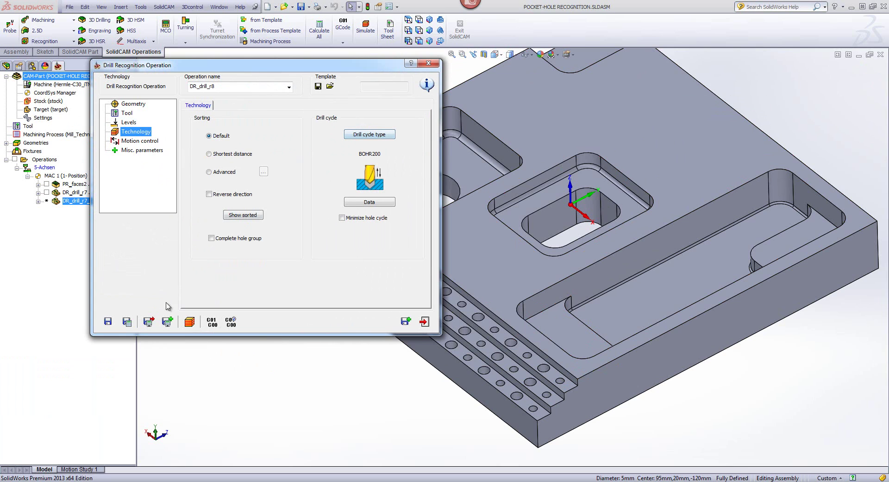
- Run the SolidVerify simulation of the 5 mm drilling, inspect the stepped holes, exit it, and save the operation with a copy
left_click(189, 321)
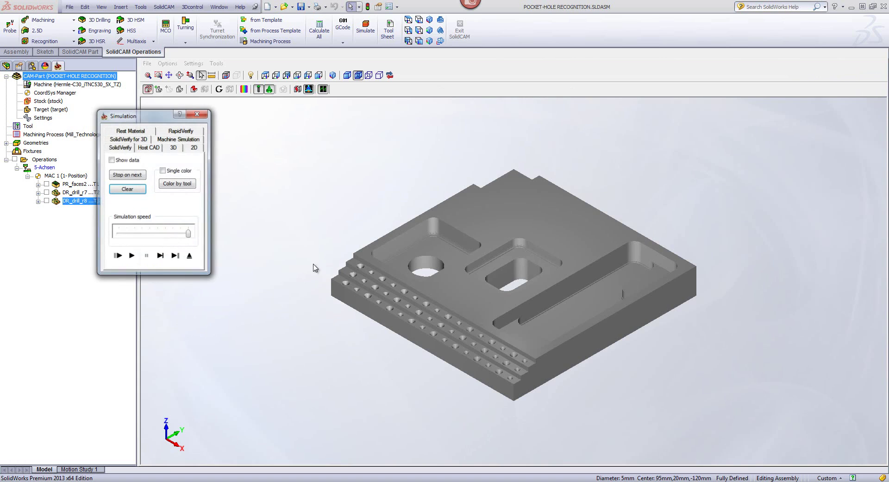
left_click(131, 256)
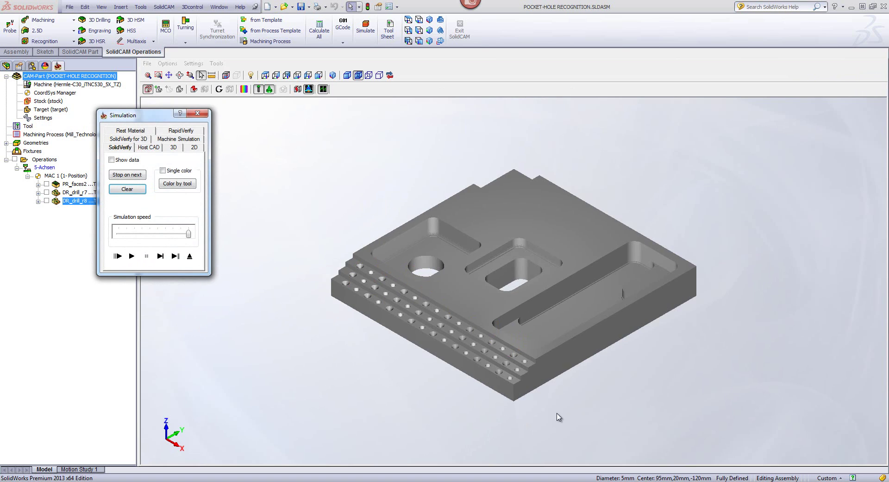
scroll(548, 413, "up", 8)
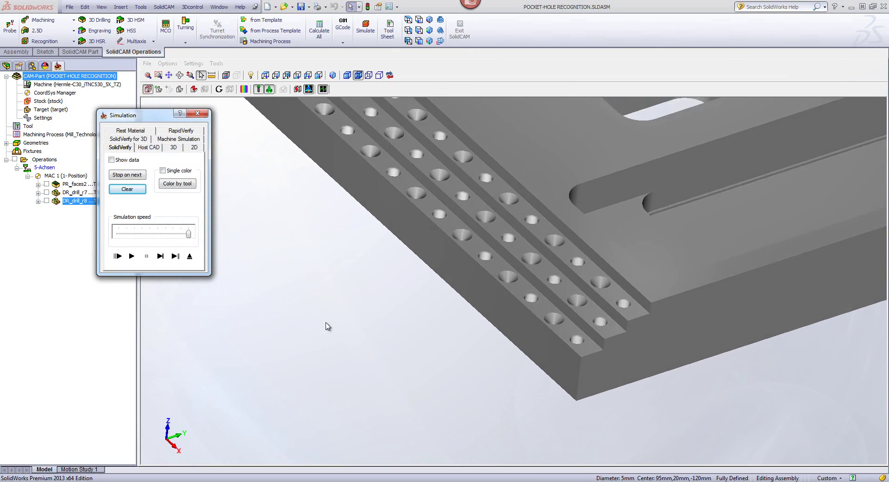
left_click(187, 256)
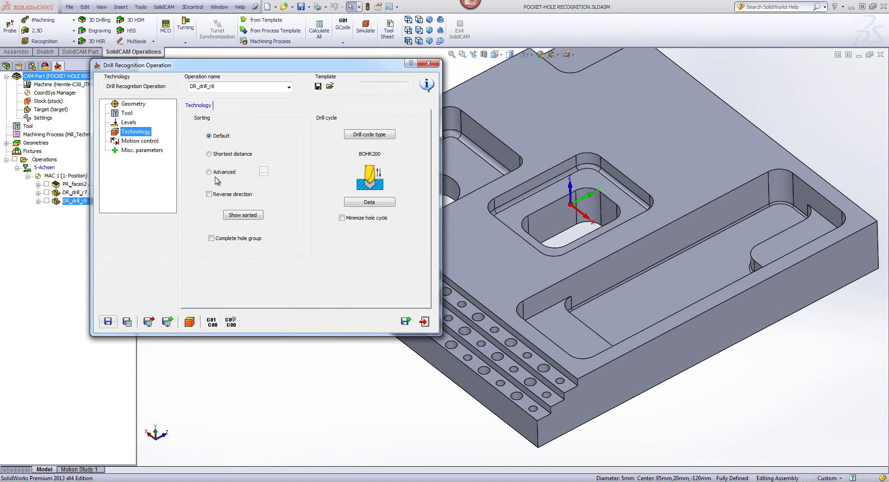
left_click(406, 320)
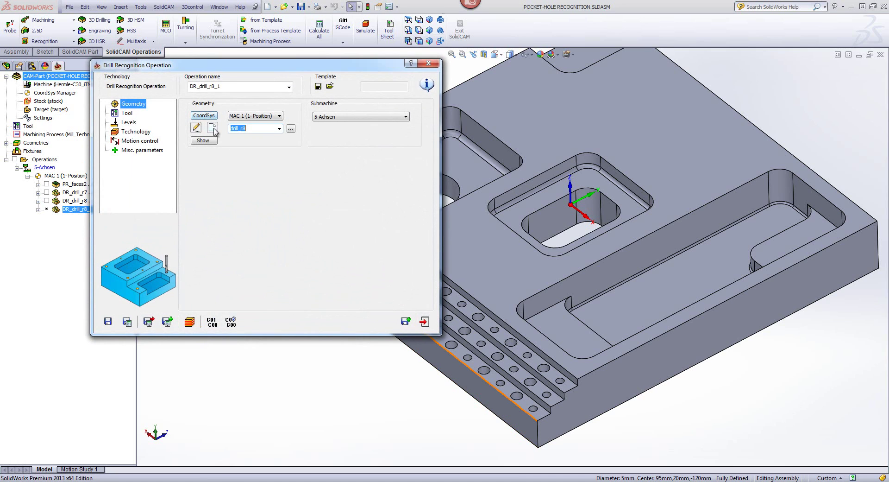
- Define a new drill geometry for the copied operation, limited to 7 mm diameter by picking a large step hole, and find the holes
left_click(213, 128)
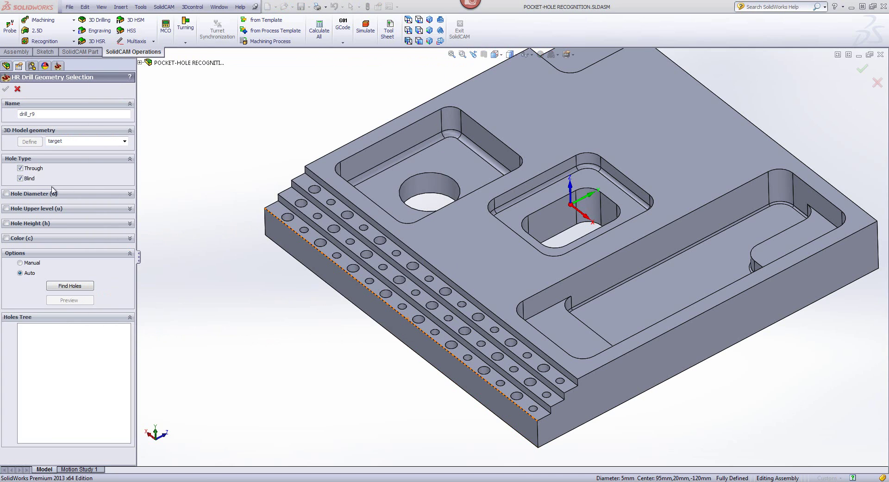
left_click(6, 193)
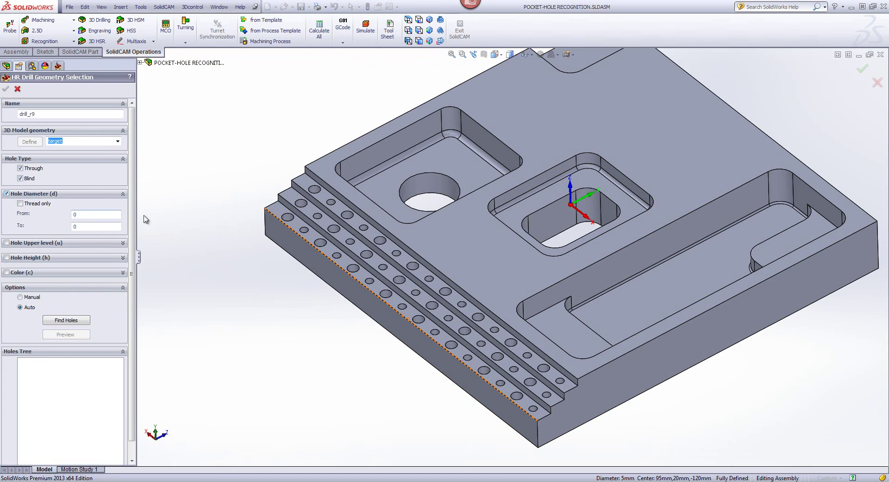
left_click(100, 214)
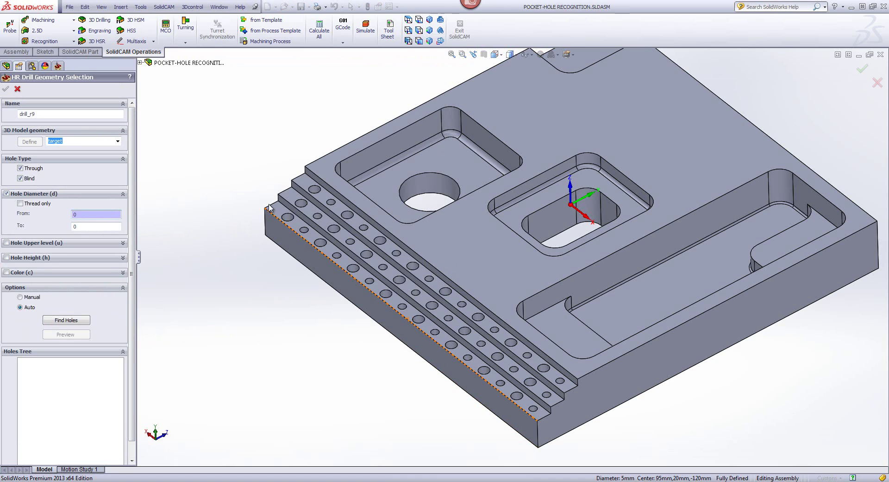
left_click(300, 203)
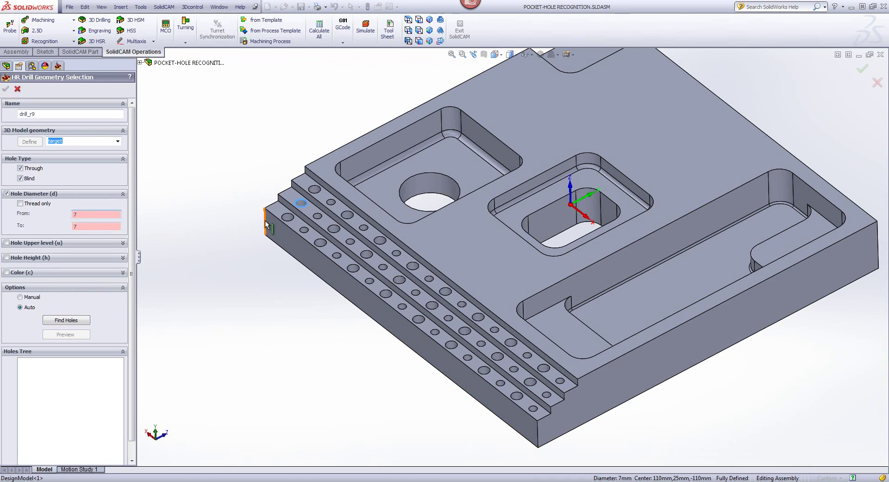
left_click(68, 320)
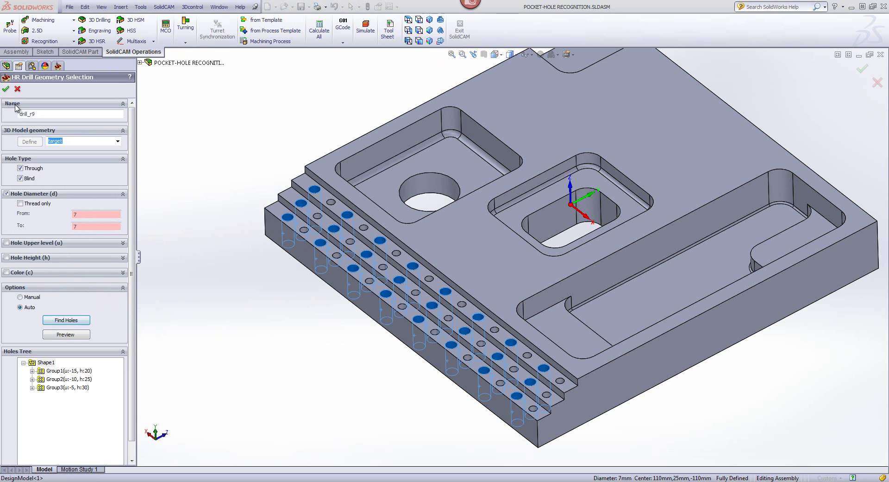
left_click(6, 89)
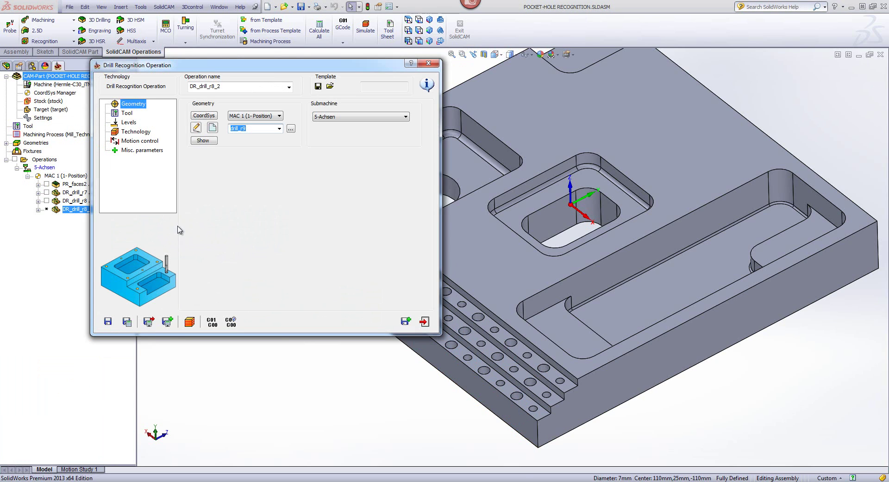
- Replace the operation's tool with tool 4, the 7 mm 118° drill
left_click(127, 114)
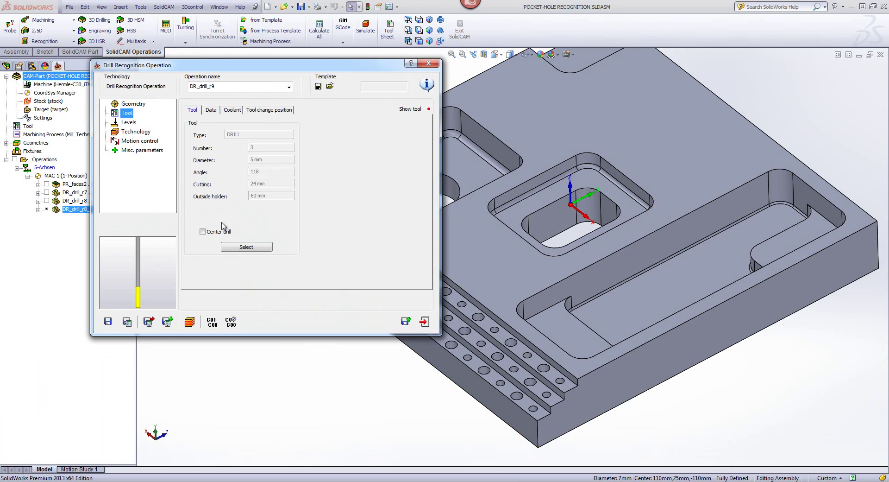
left_click(239, 249)
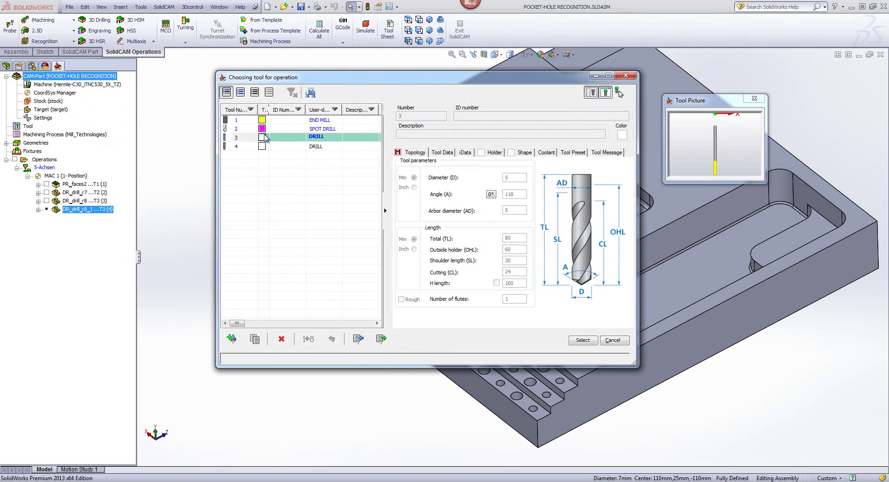
left_click(274, 146)
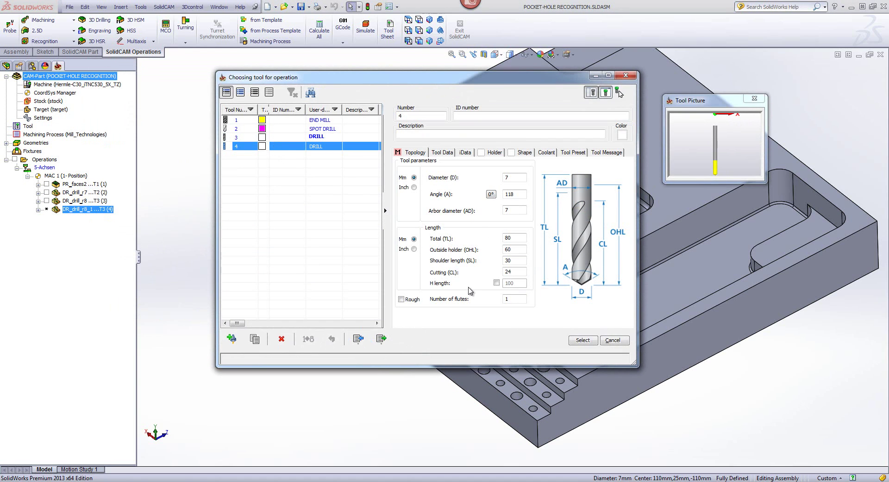
left_click(582, 340)
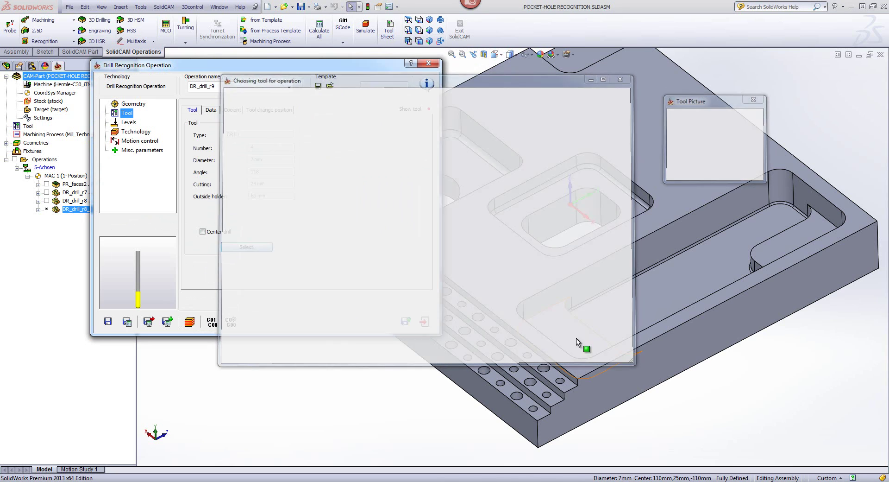
- Set the depth type to Full Diameter for all three groups of 7 mm holes and accept the depth edit
left_click(129, 122)
left_click(218, 156)
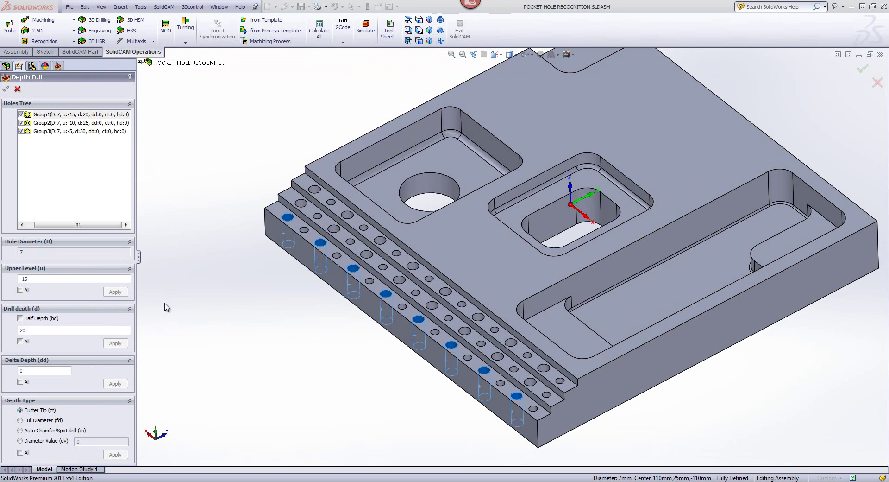
left_click(20, 420)
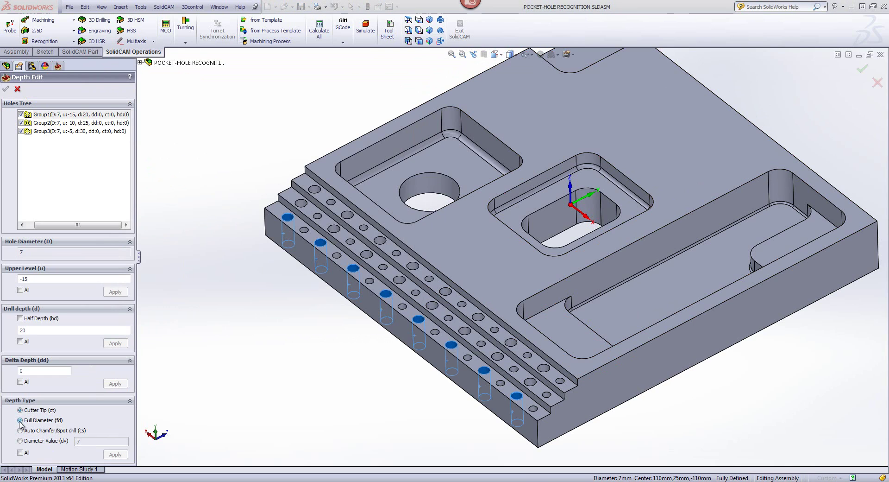
left_click(20, 452)
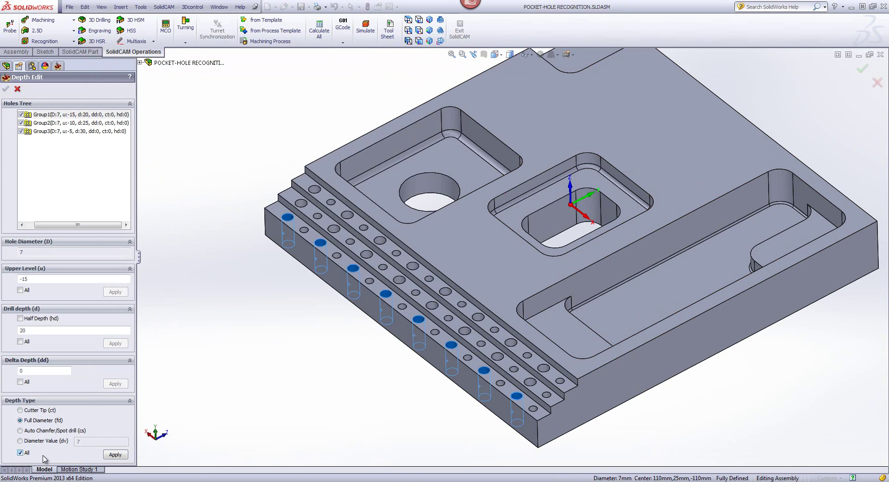
left_click(114, 454)
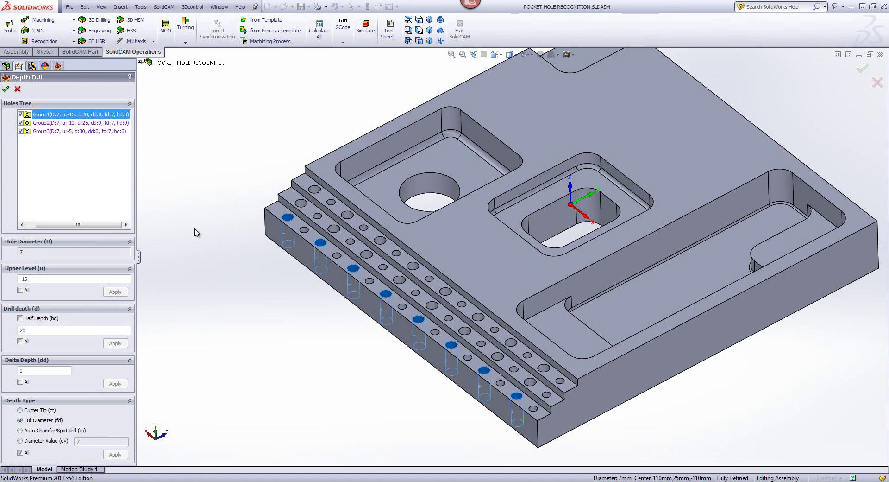
left_click(5, 90)
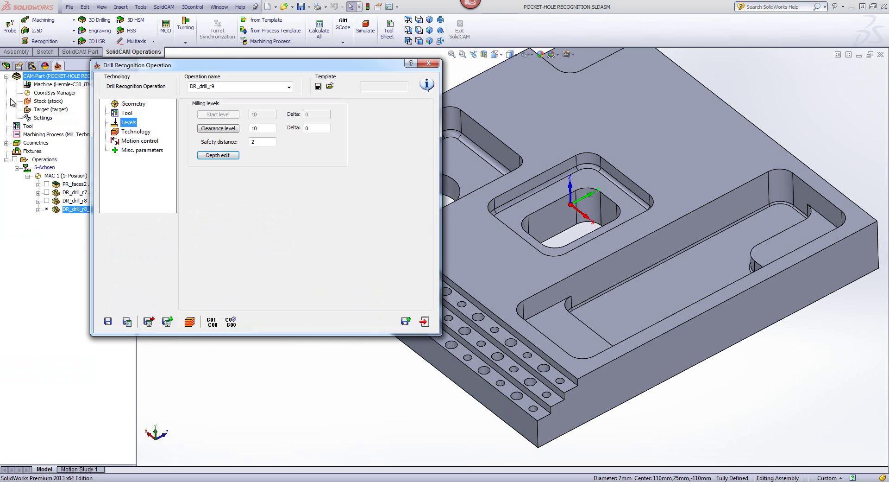
- Save and calculate the 7 mm drilling, check it in the SolidVerify simulation, and exit the operation
left_click(190, 321)
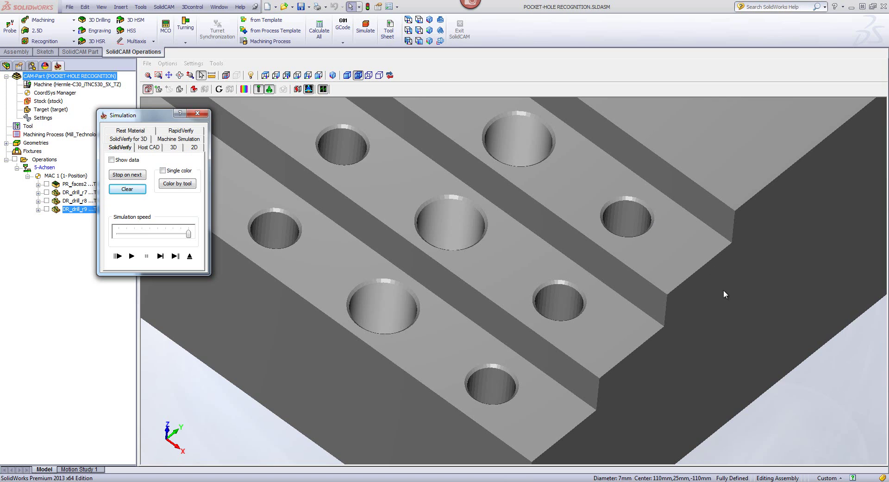
left_click(190, 255)
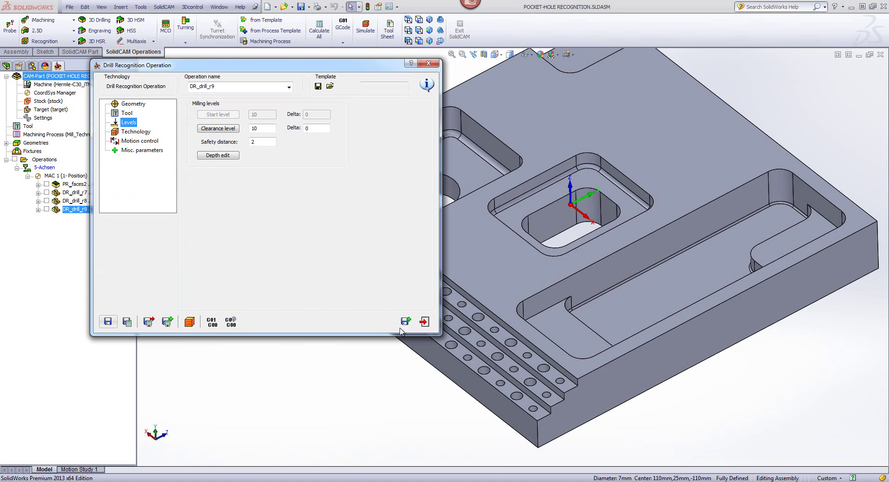
left_click(424, 320)
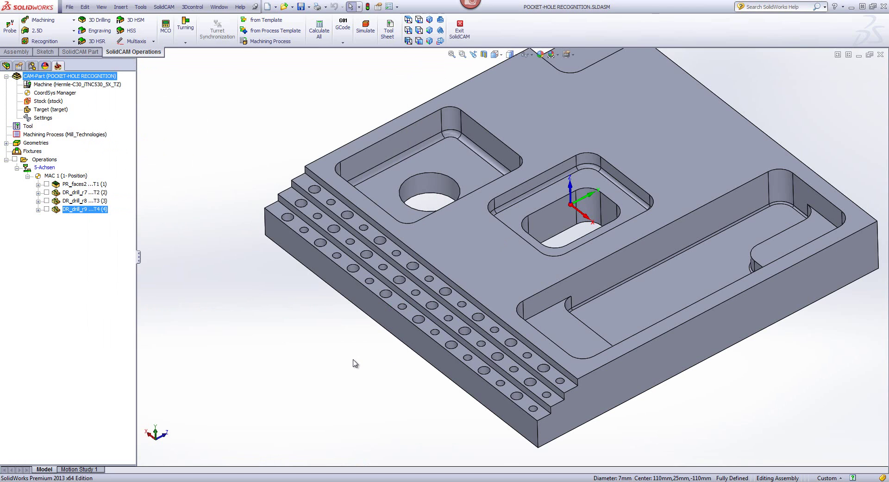